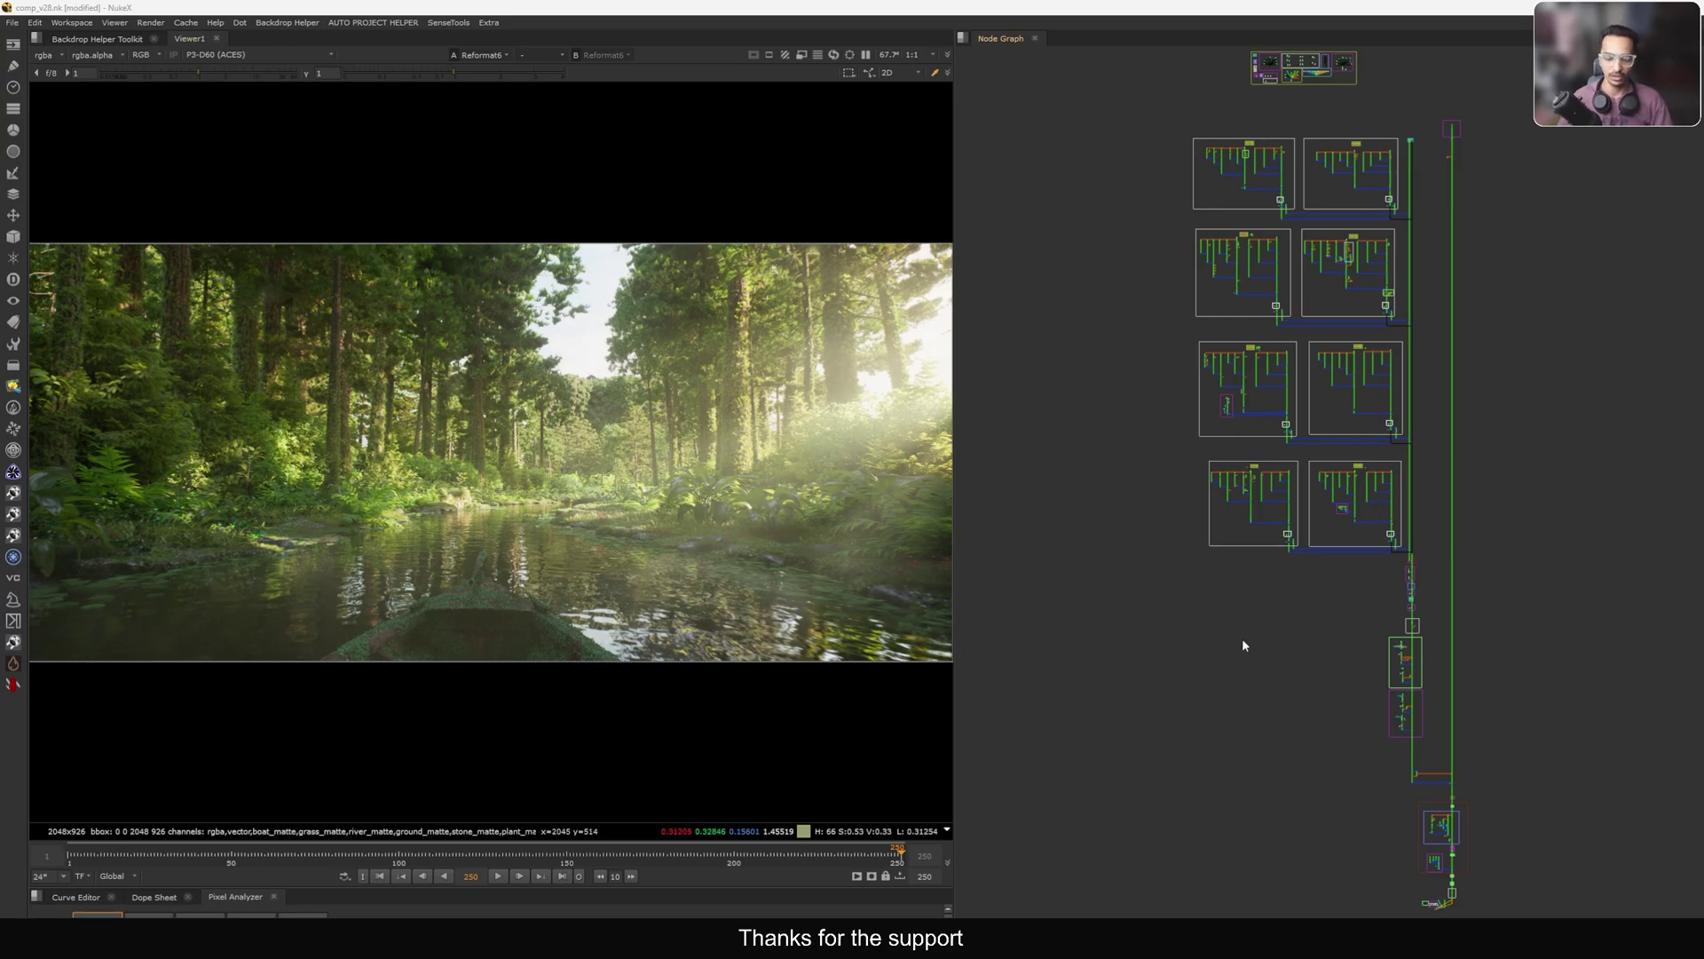
Display a rendered sequence from the TEST backdrop in the viewer.
middle_click_drag(1356, 817, 1323, 453)
scroll(1322, 453, "up", 8)
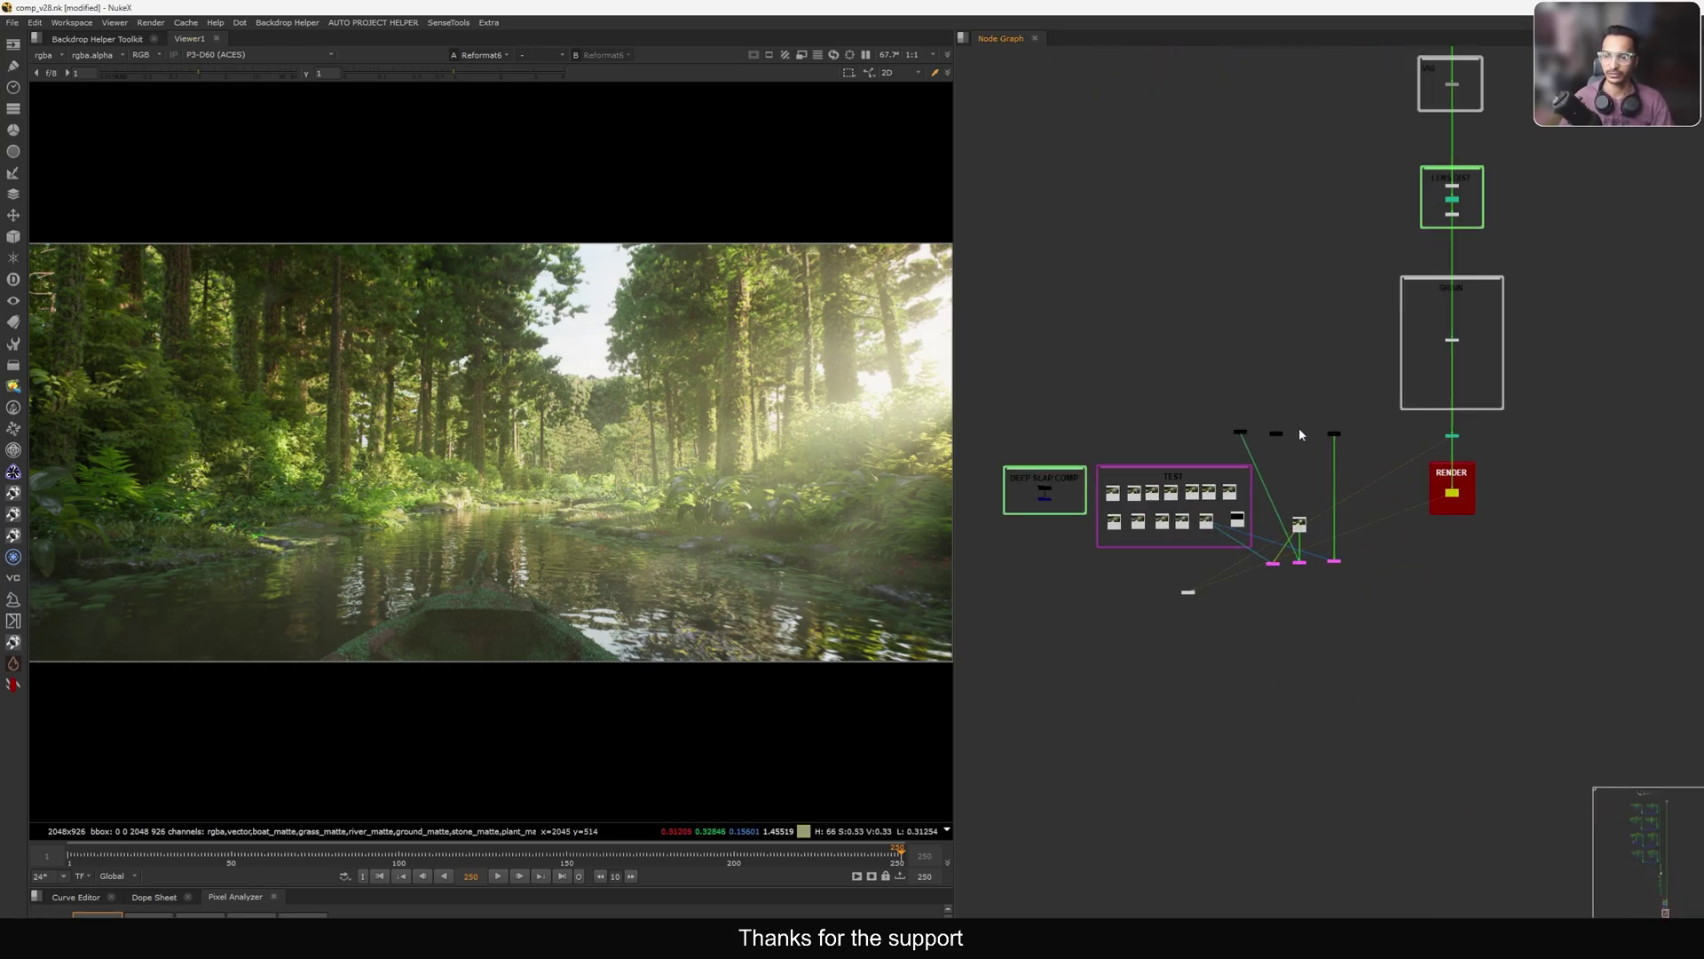
left_click(1184, 524)
key("1")
scroll(1168, 546, "down", 2)
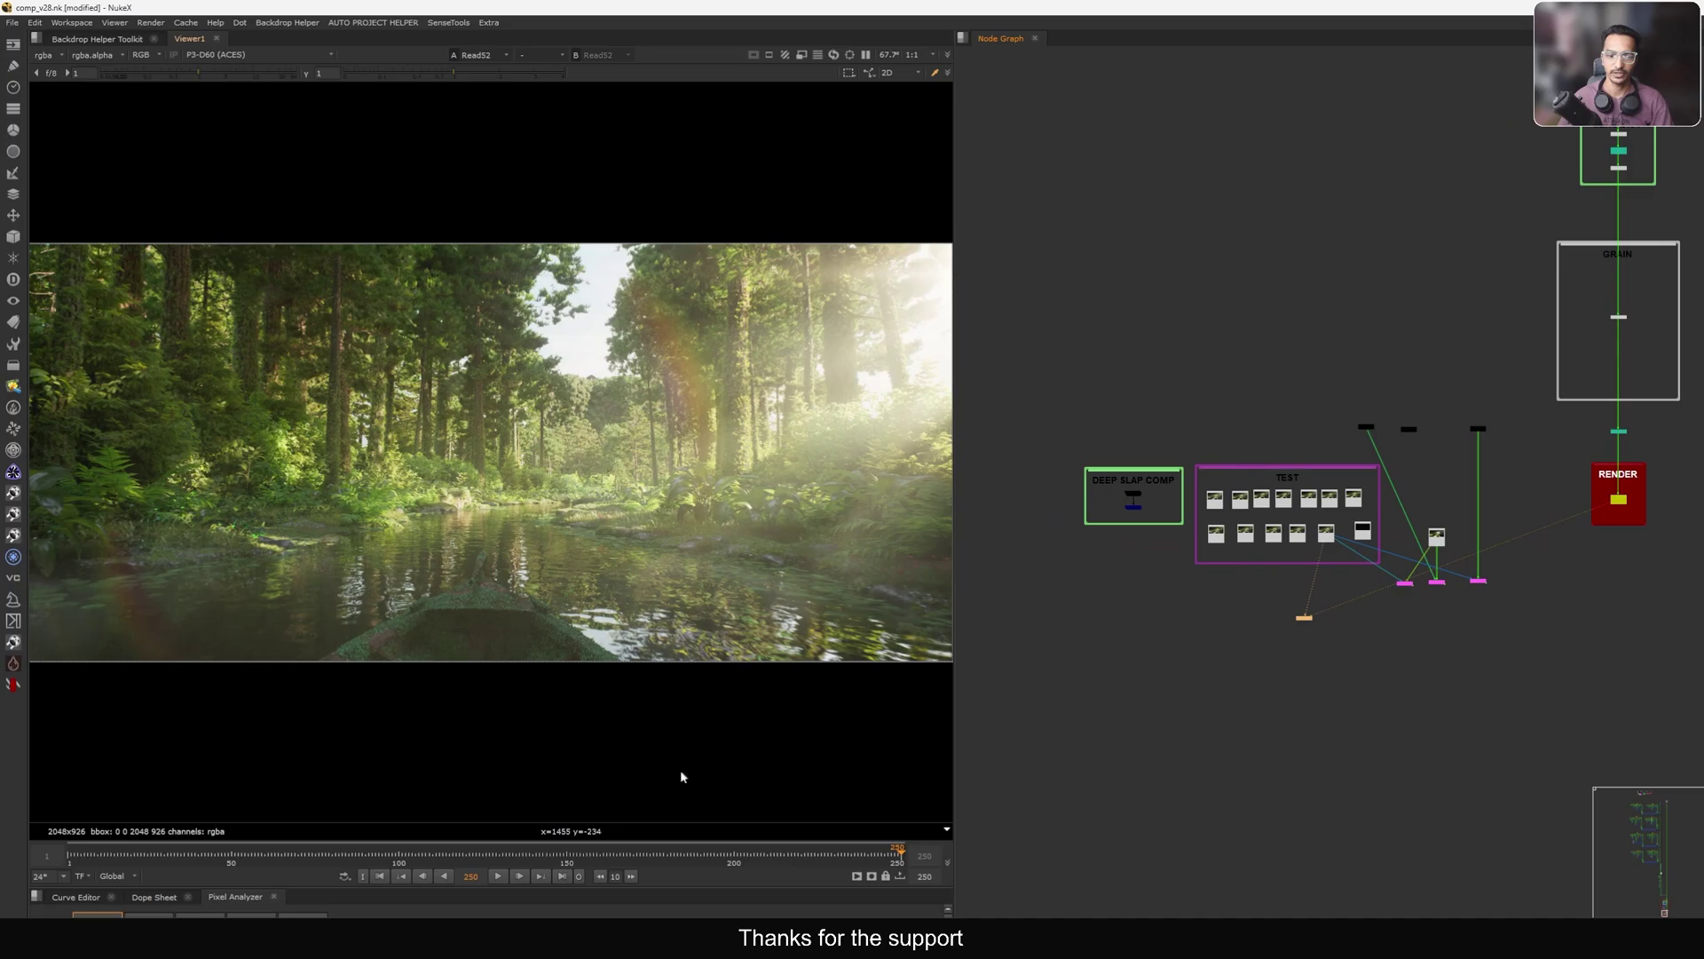
Play the rendered forest river sequence from the first frame and scrub through it to review the shot.
key("l")
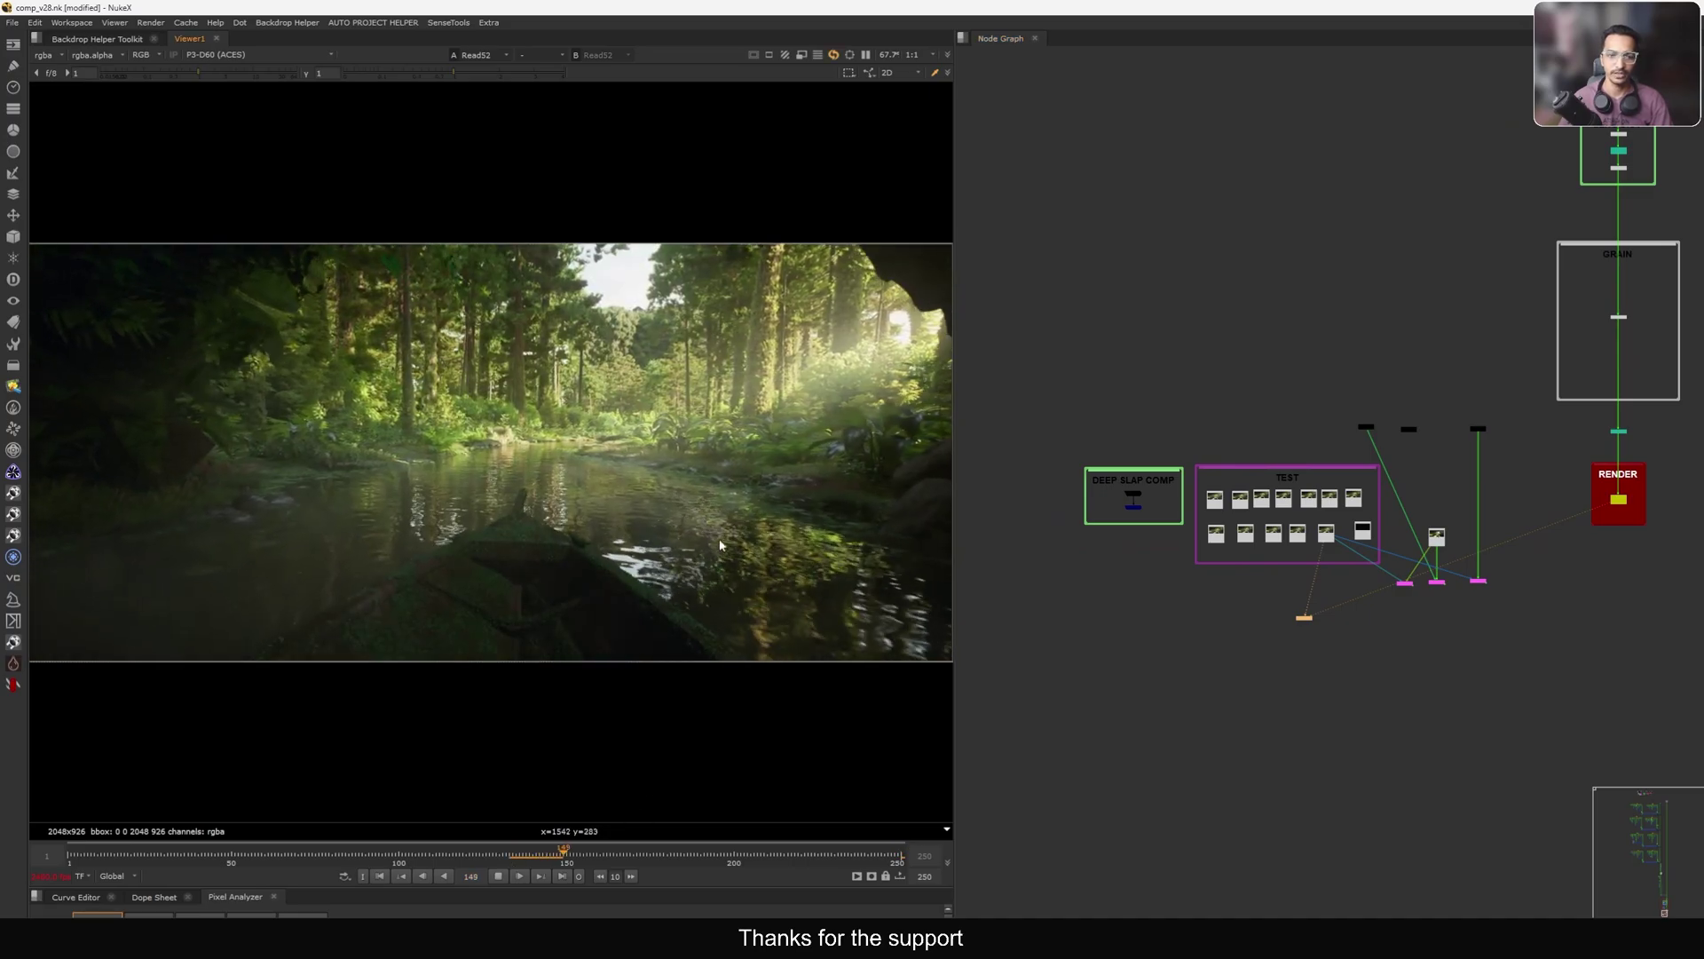
left_click(382, 876)
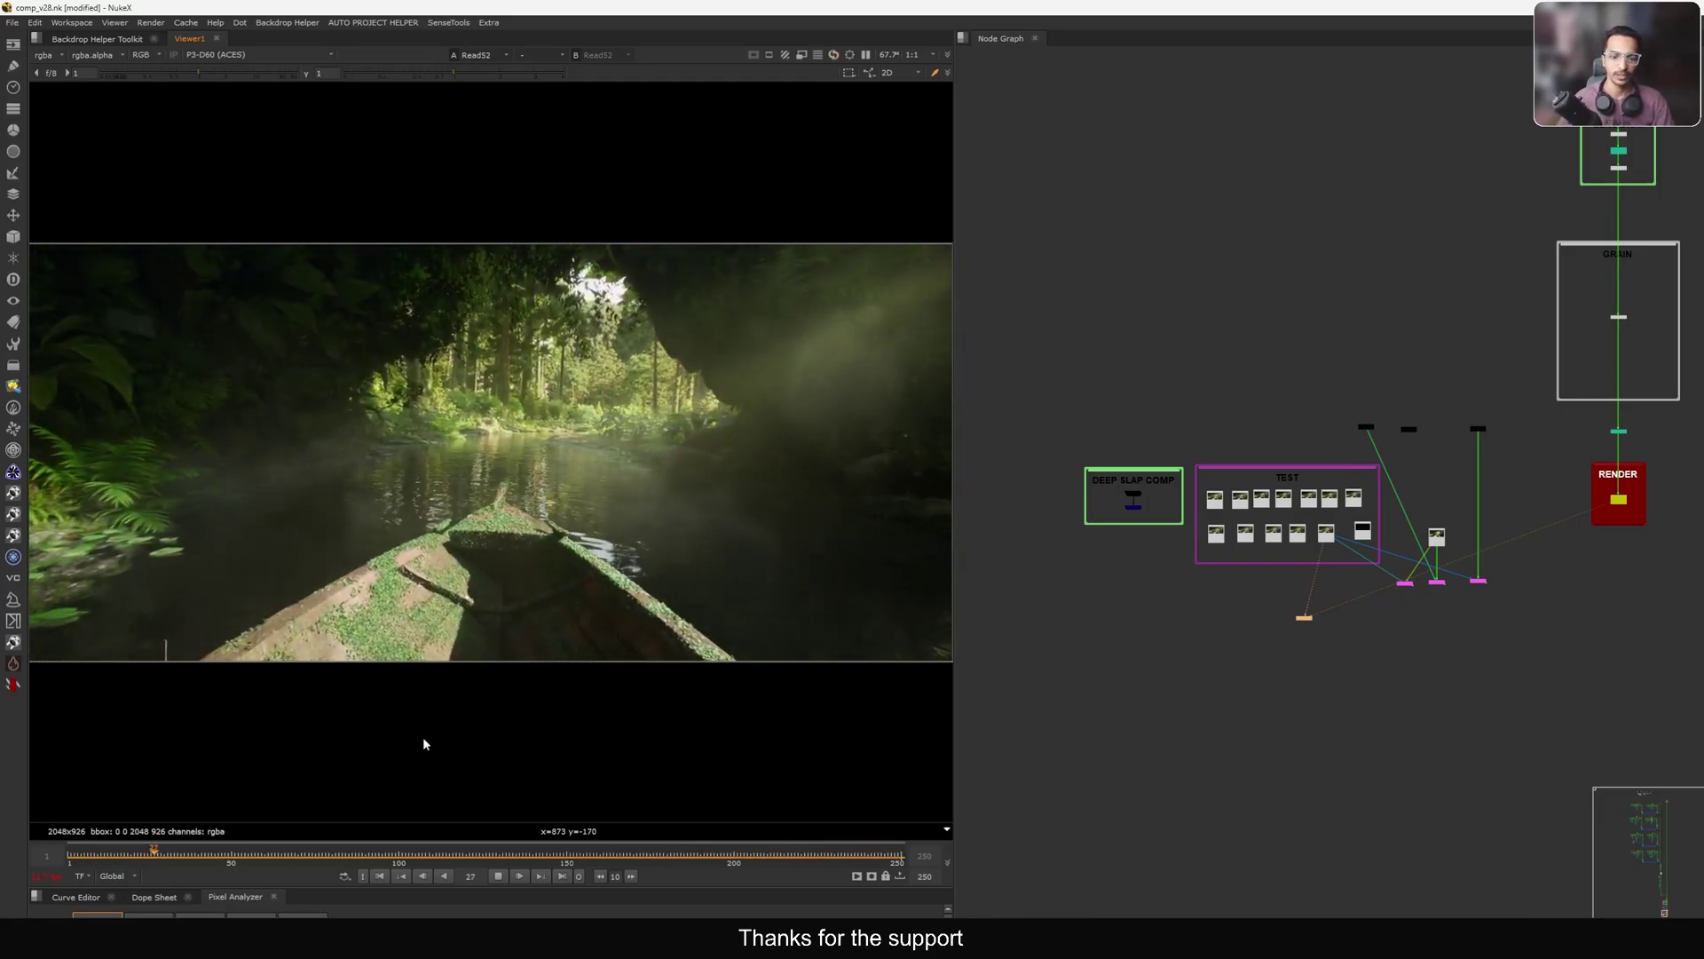
middle_click_drag(791, 499, 607, 521)
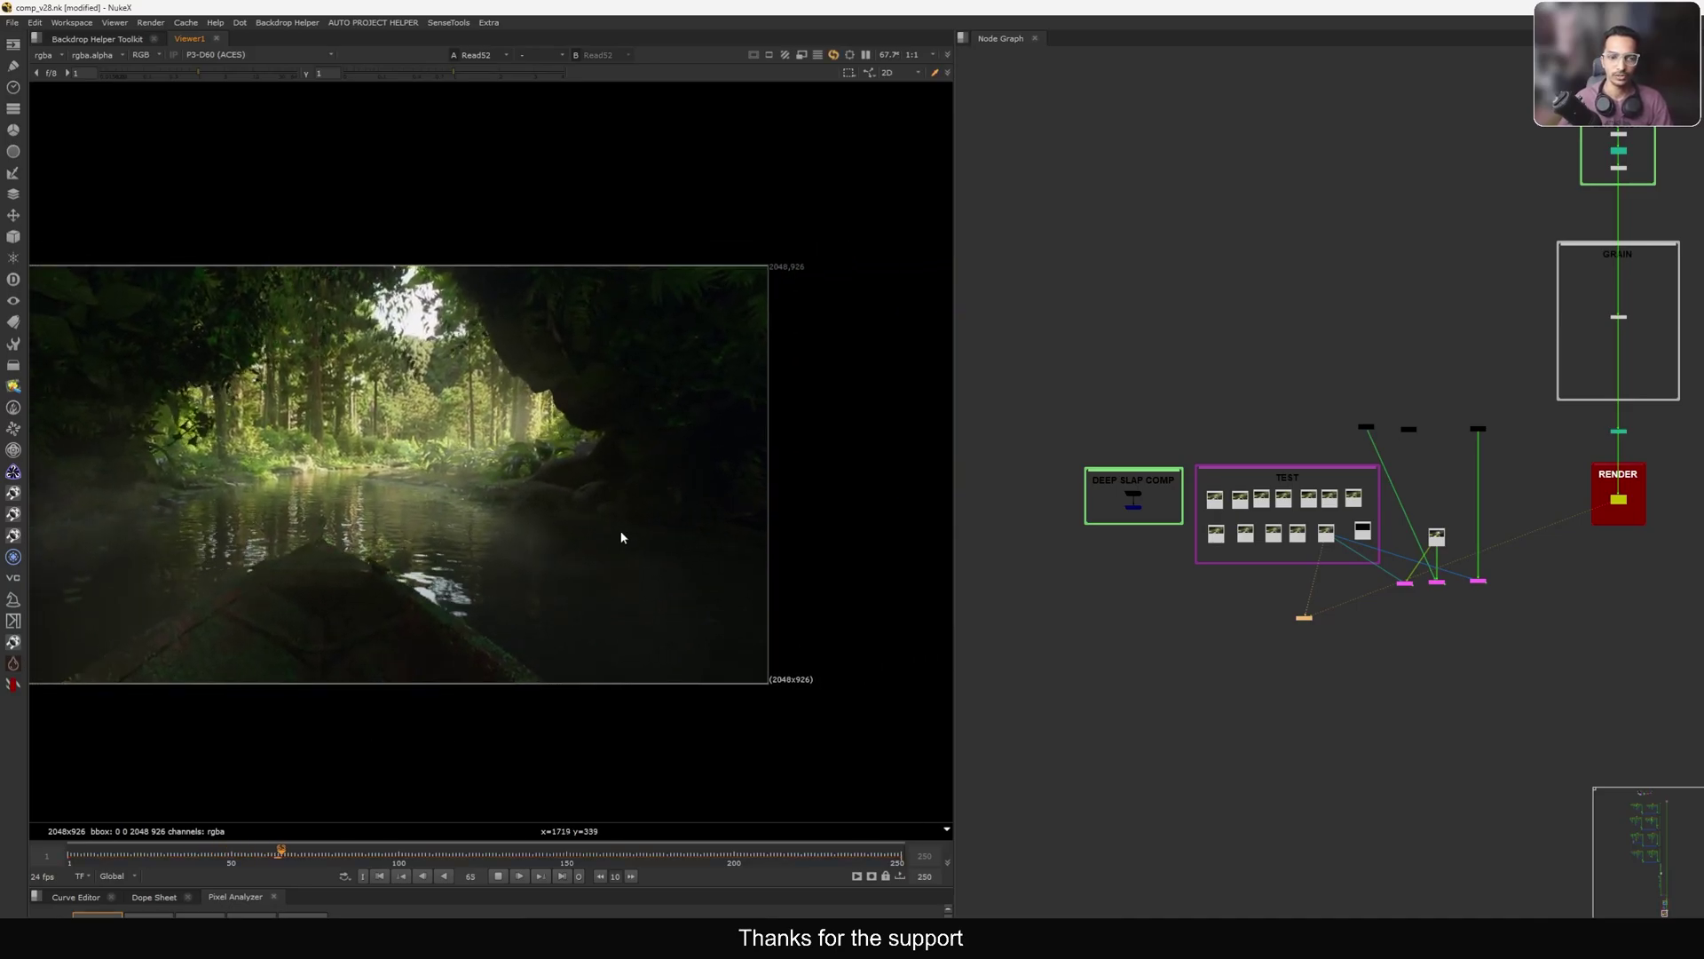
left_click_drag(441, 854, 597, 858)
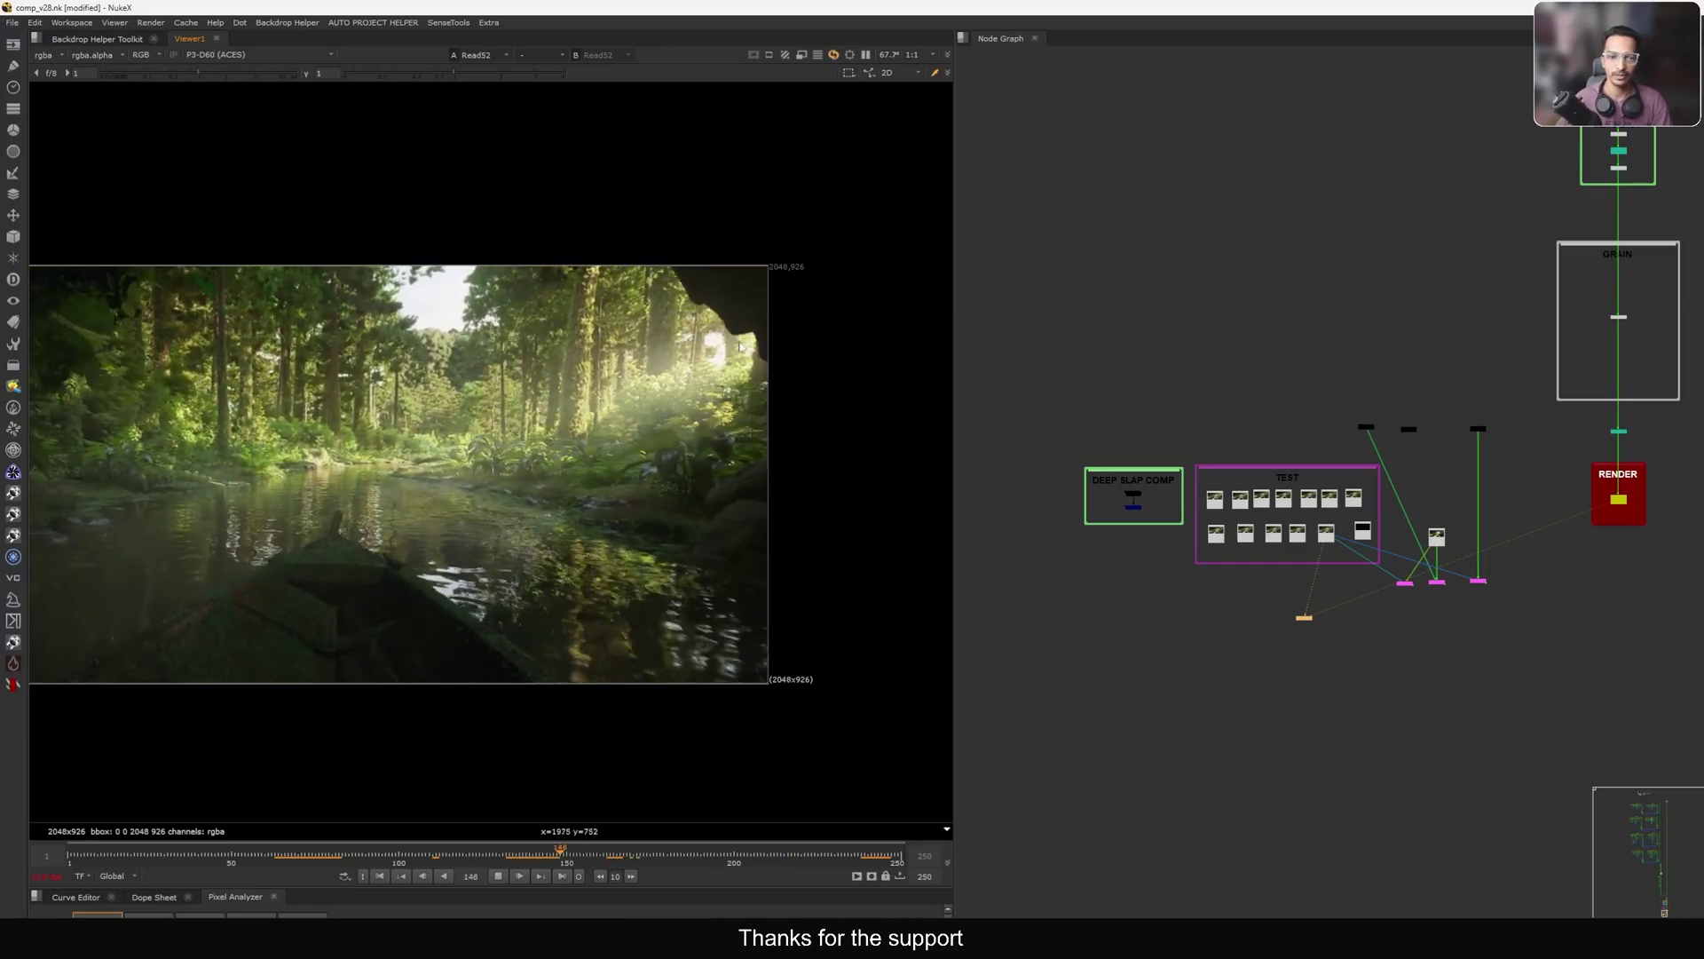
key("l")
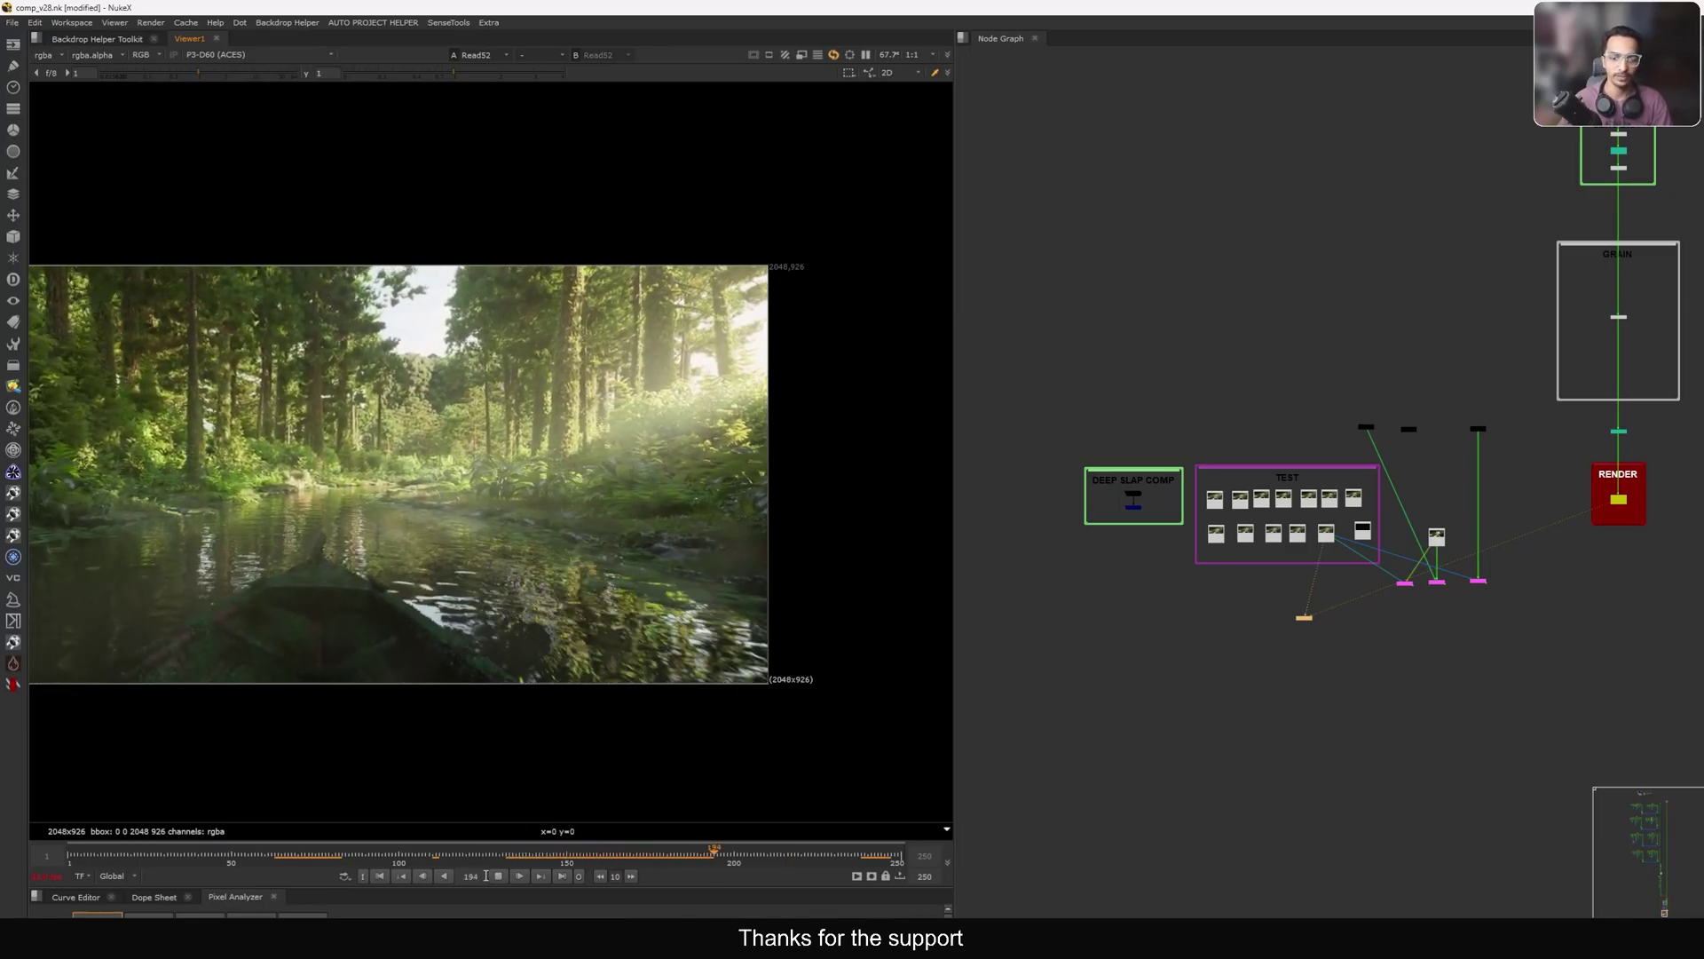
left_click(496, 877)
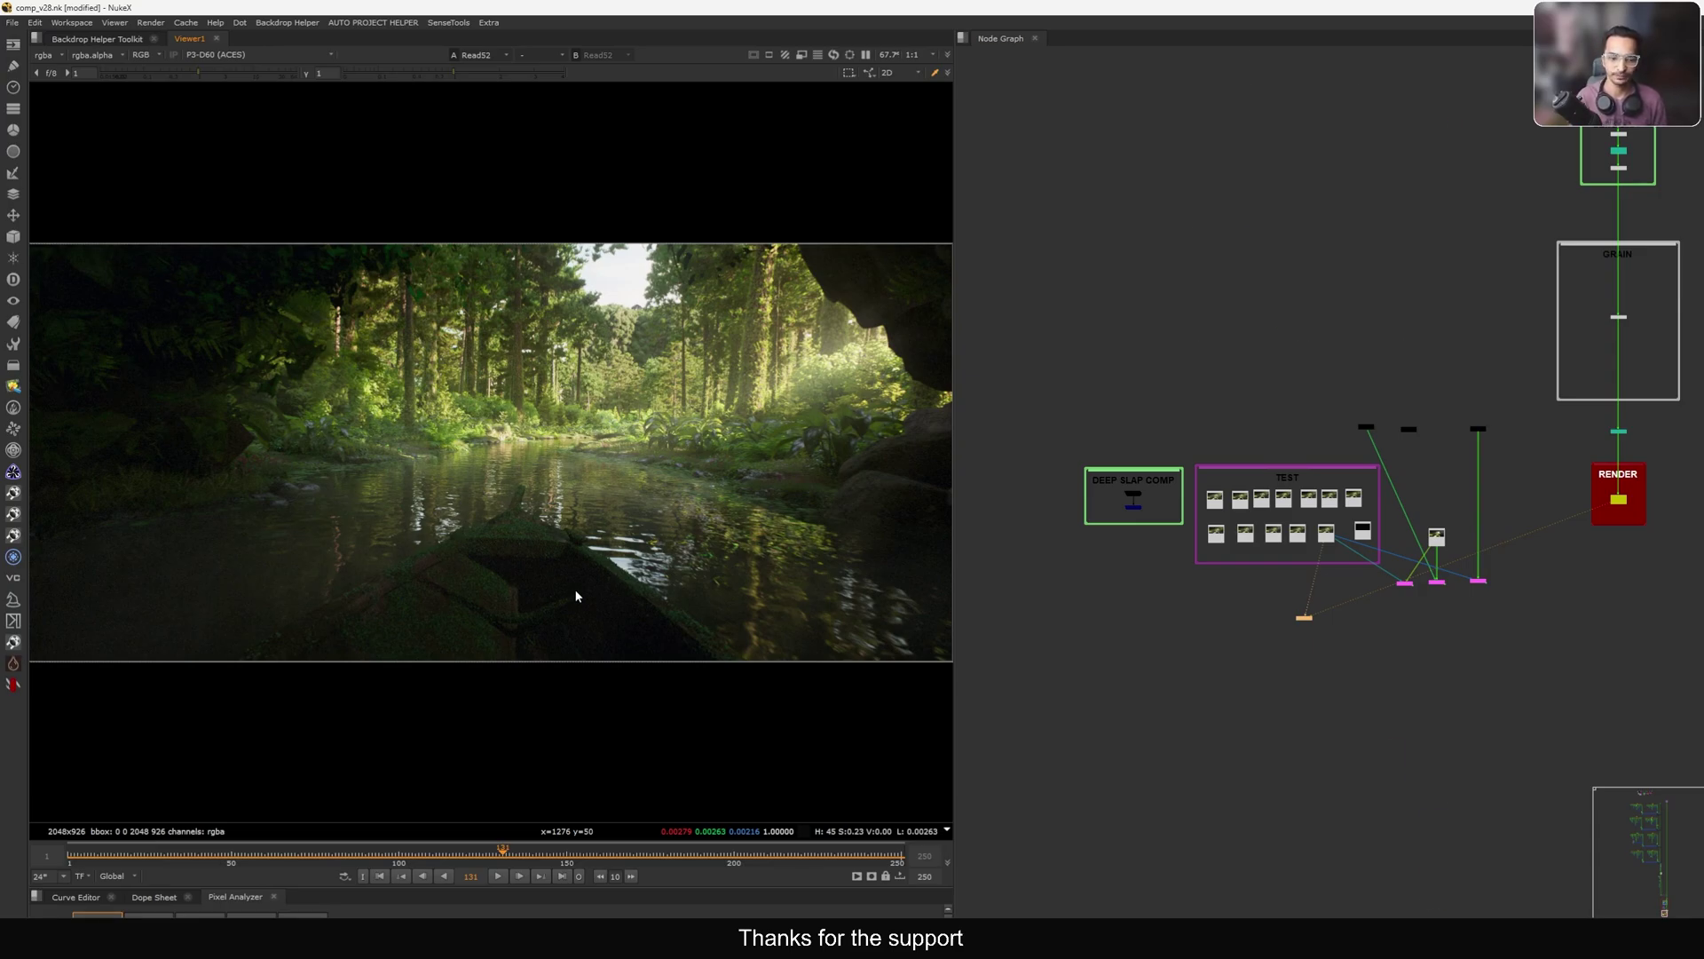
Find the SUN POSITION backdrop in the node graph and move it together with its nodes slightly up and to the left.
key("f")
scroll(1484, 577, "up", 6)
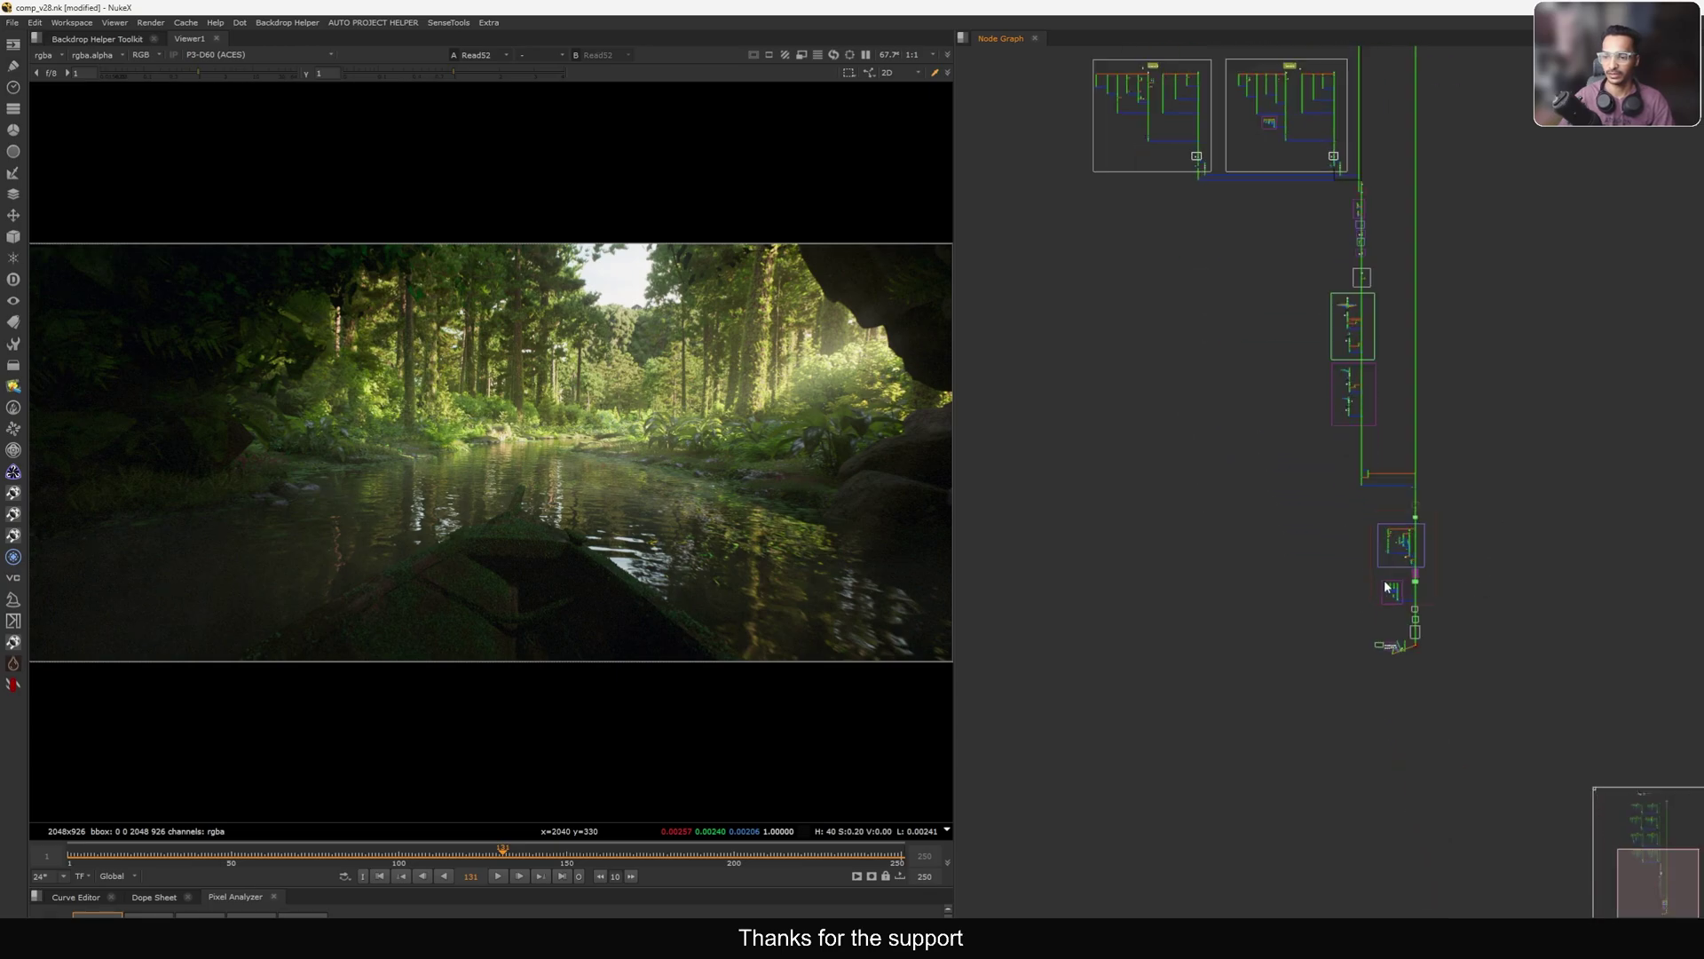
key("f")
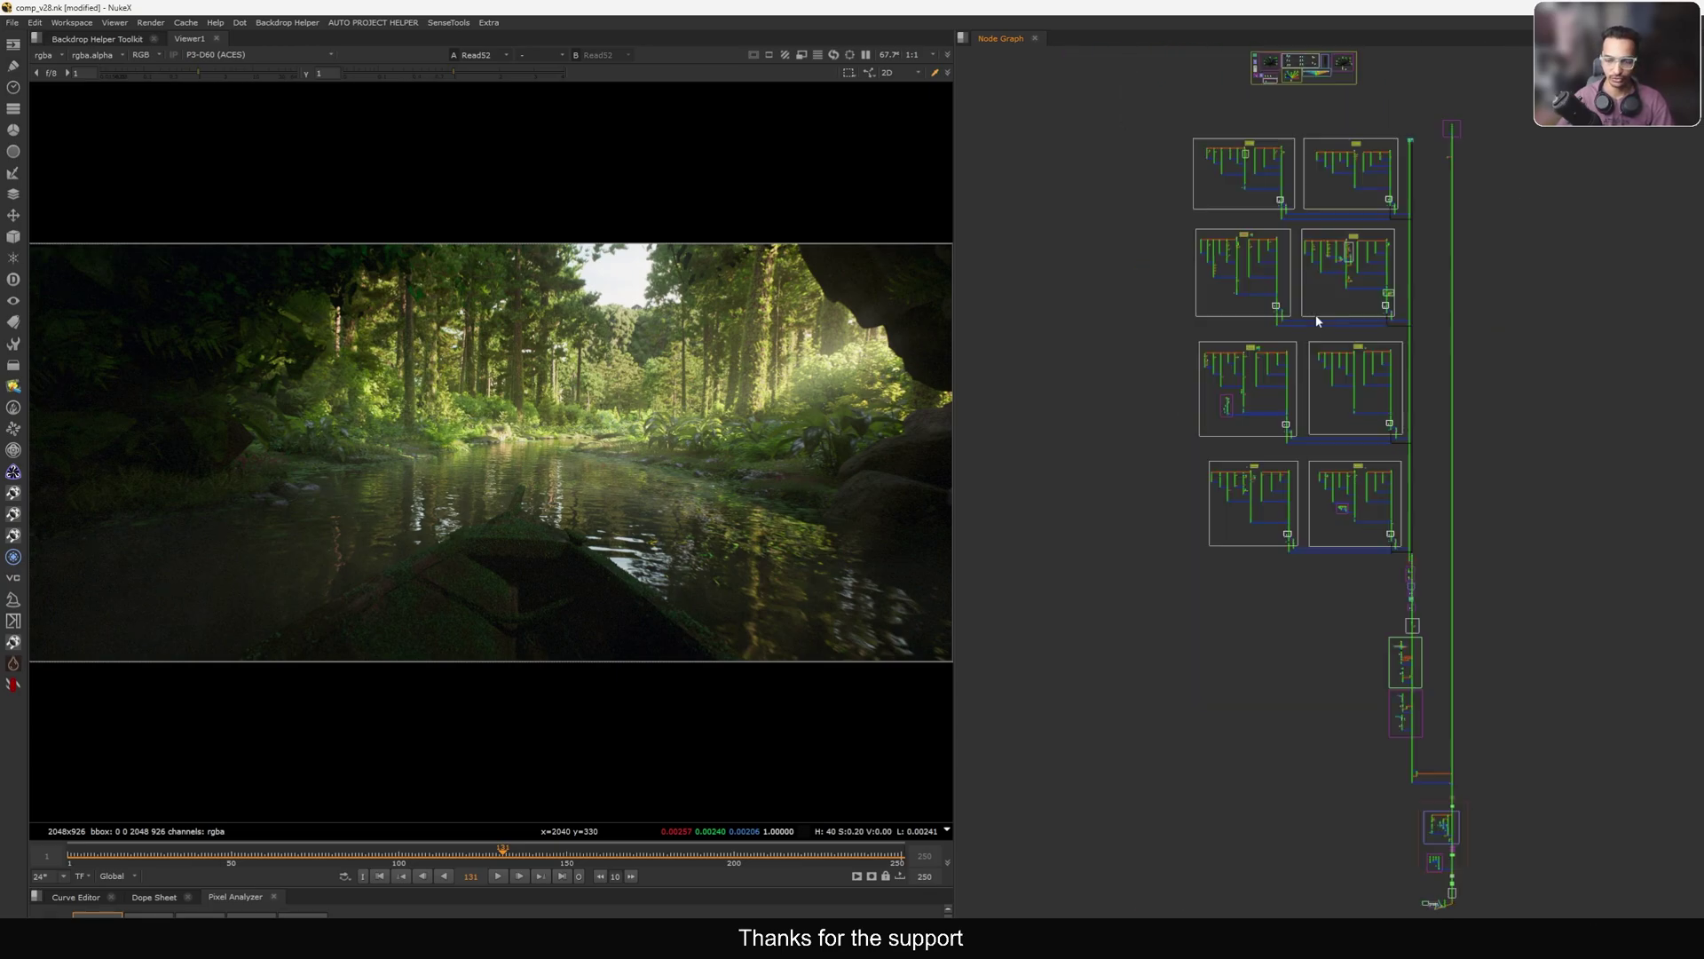
middle_click_drag(1233, 300, 1236, 490)
left_click_drag(1167, 221, 1403, 290)
left_click(1249, 265)
scroll(1275, 277, "up", 6)
middle_click_drag(1185, 253, 1278, 497)
scroll(1234, 322, "up", 5)
scroll(1317, 315, "up", 5)
left_click_drag(991, 223, 1601, 757)
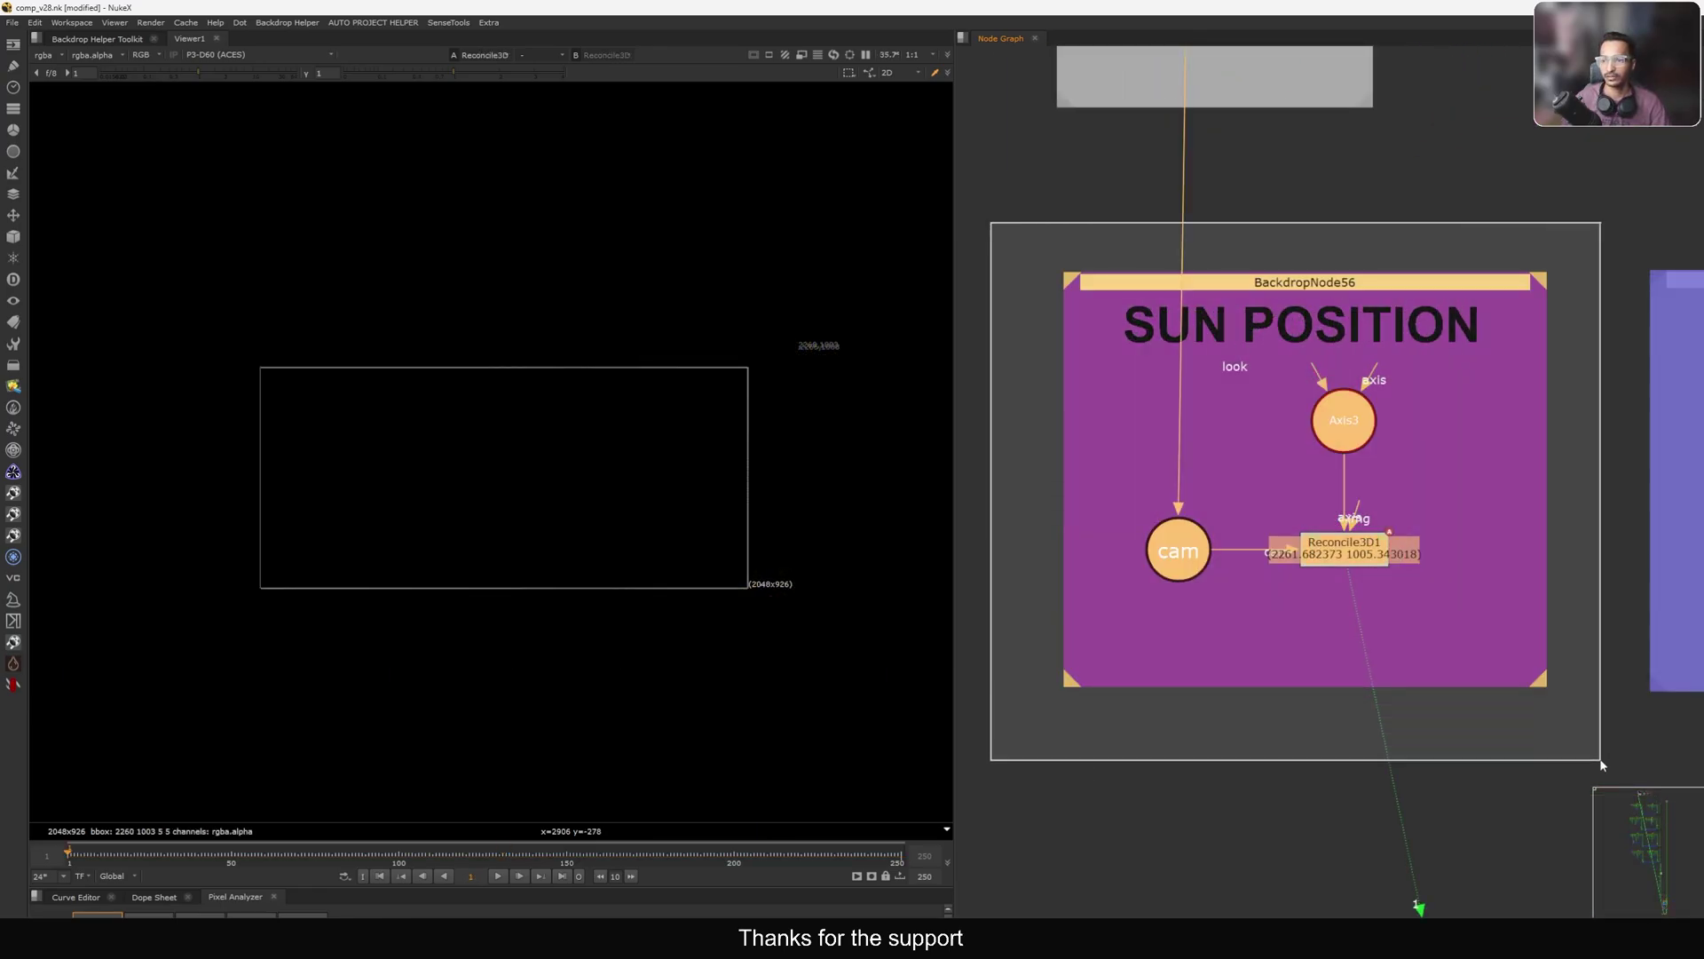
left_click_drag(1087, 313, 1039, 284)
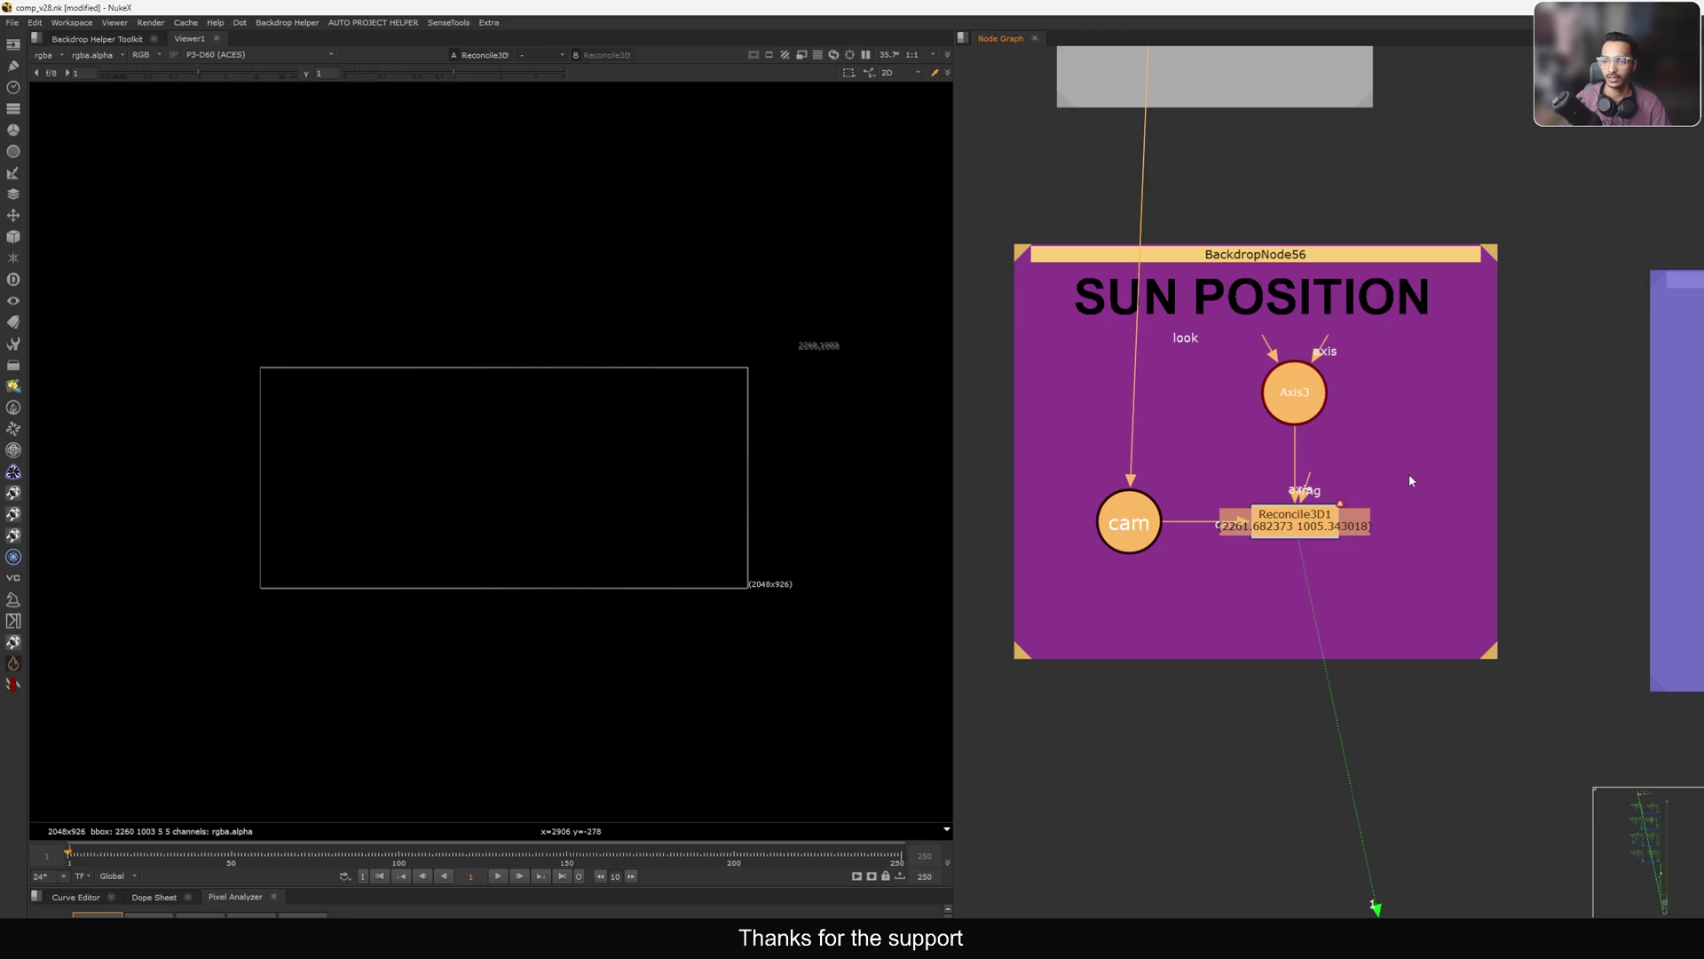
Inspect the Axis3, cam and Reconcile3D1 nodes and switch the viewer to the 3D scene.
scroll(1306, 527, "up", 3)
left_click_drag(1432, 440, 1145, 621)
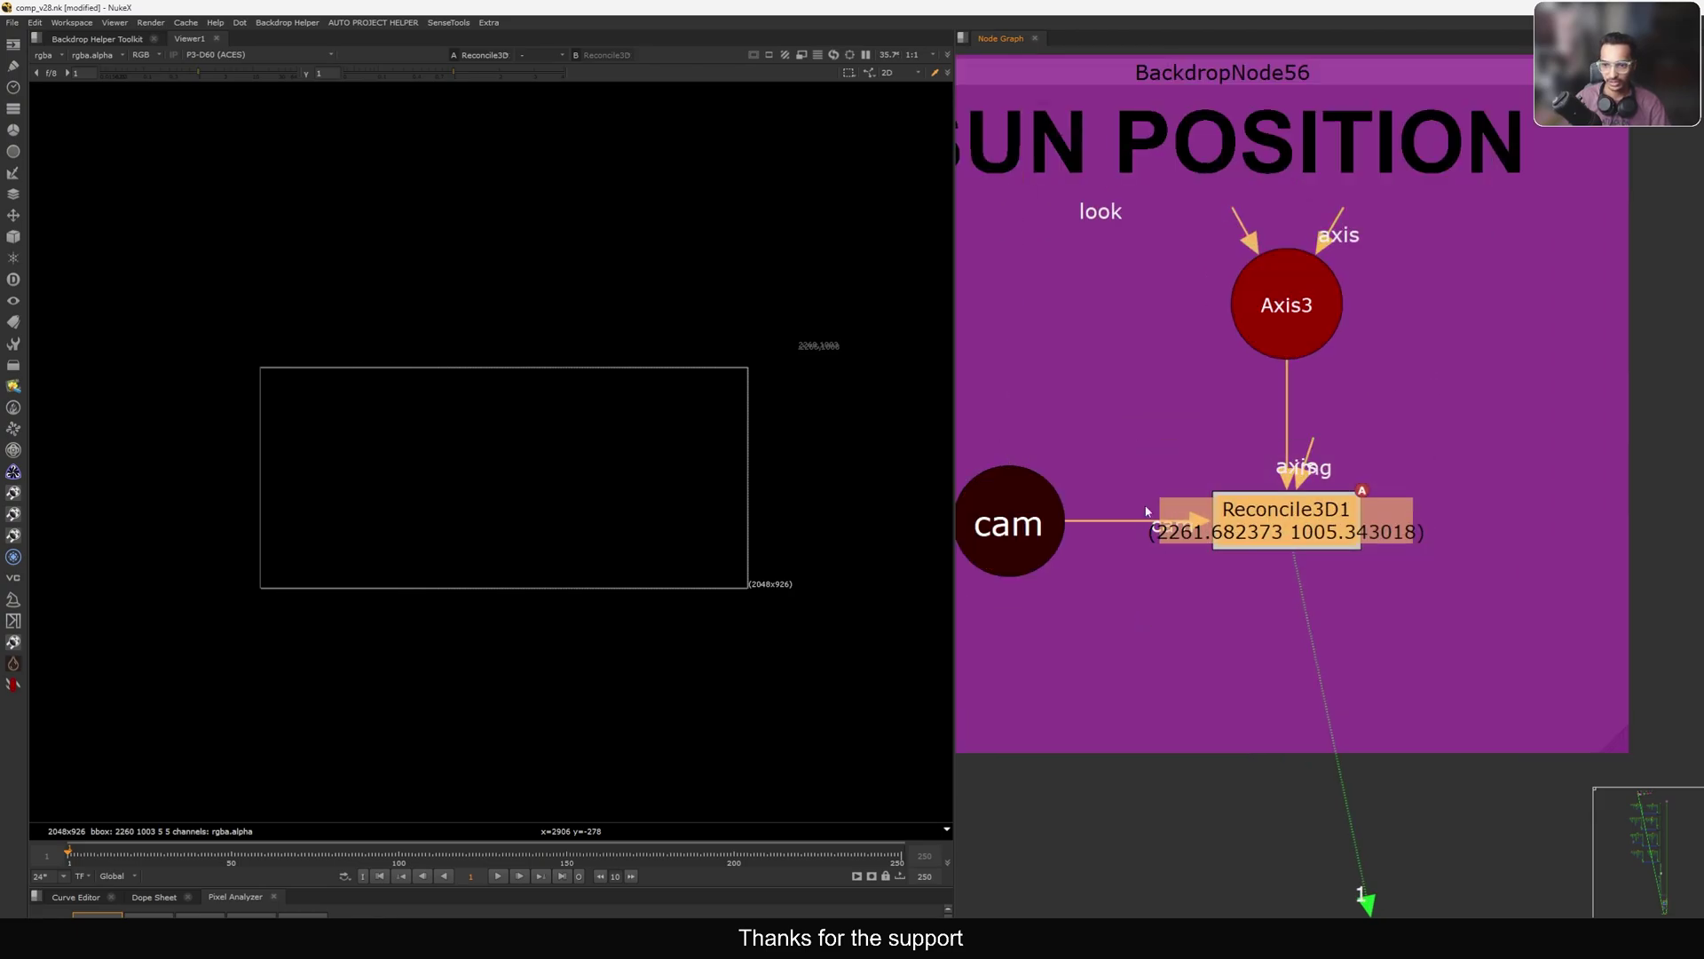
middle_click_drag(1114, 480, 1152, 555)
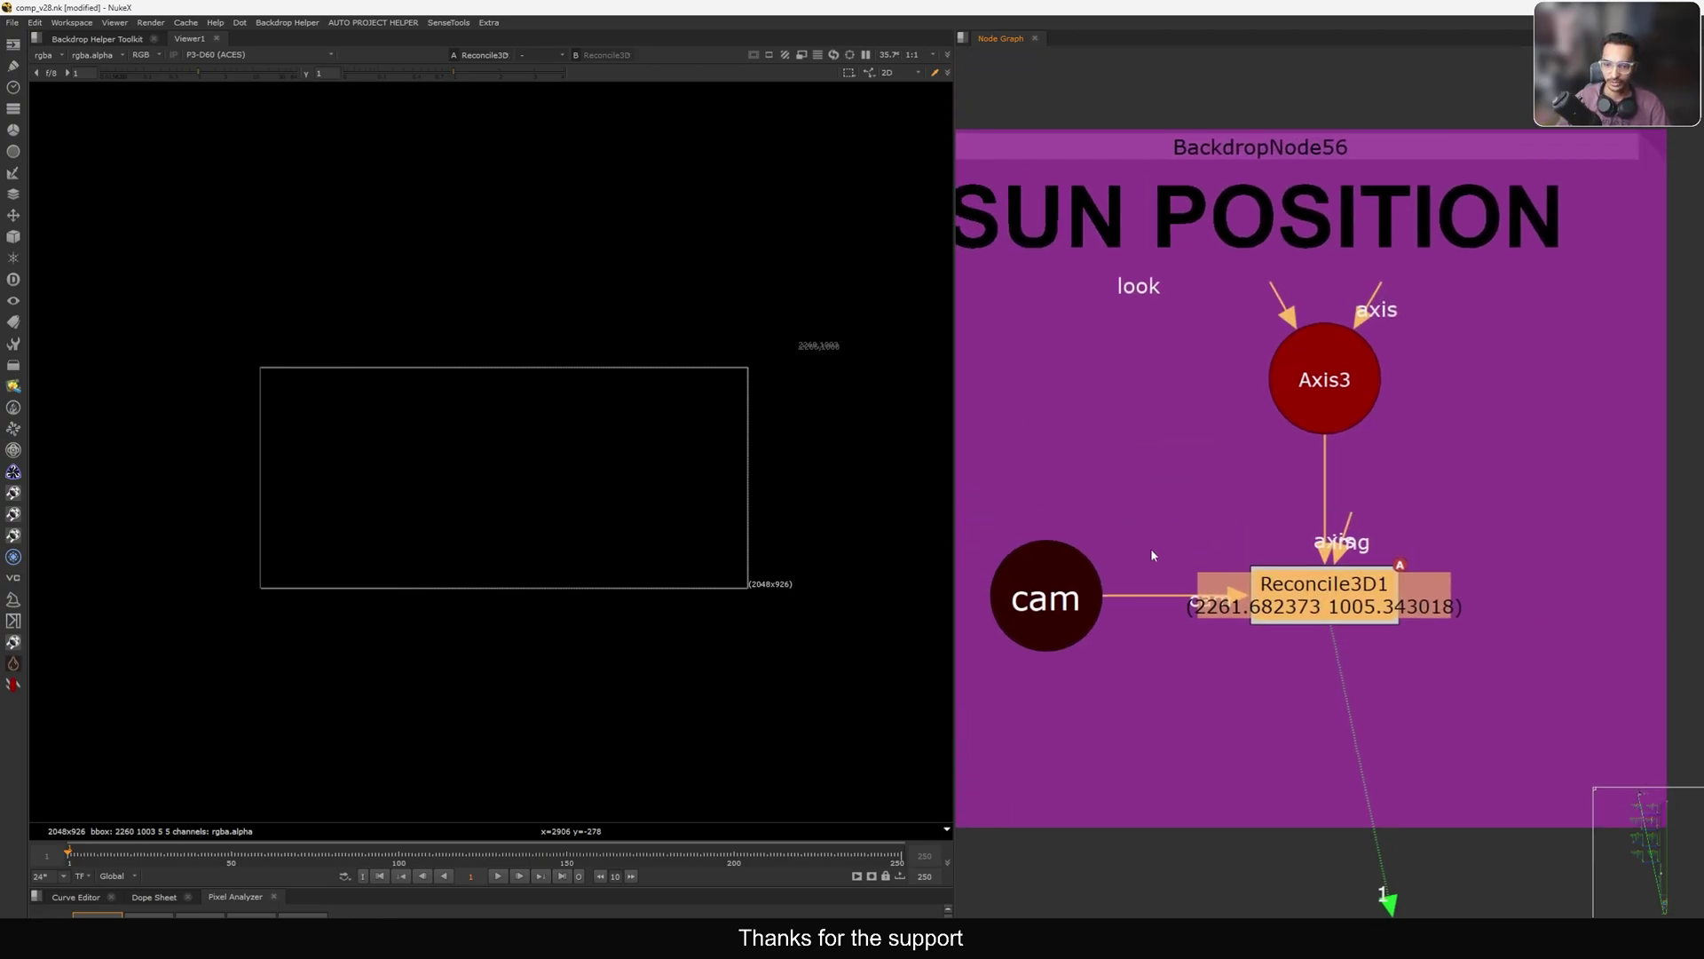
left_click_drag(1116, 491, 953, 690)
key("Tab")
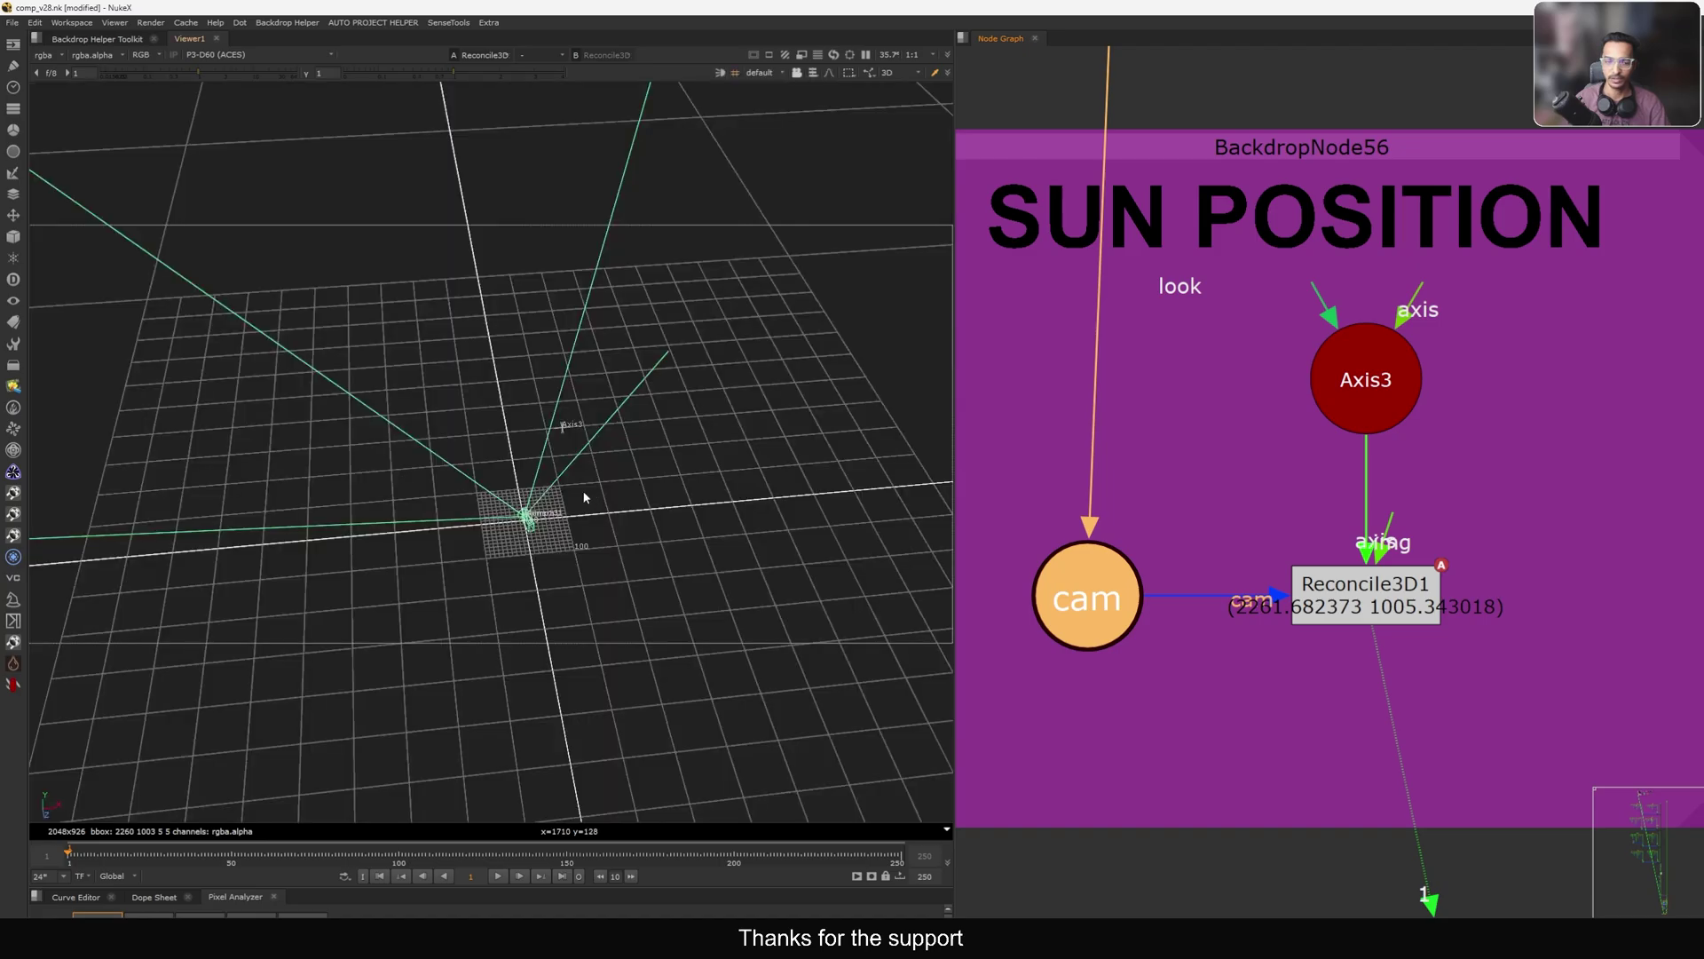
Examine the sun axis relative to the moving camera in the 3D view while scrubbing the timeline to frame 219.
middle_click_drag(682, 508, 862, 506)
left_click_drag(91, 859, 644, 853)
scroll(730, 517, "up", 5)
middle_click_drag(788, 562, 423, 518)
scroll(621, 426, "up", 8)
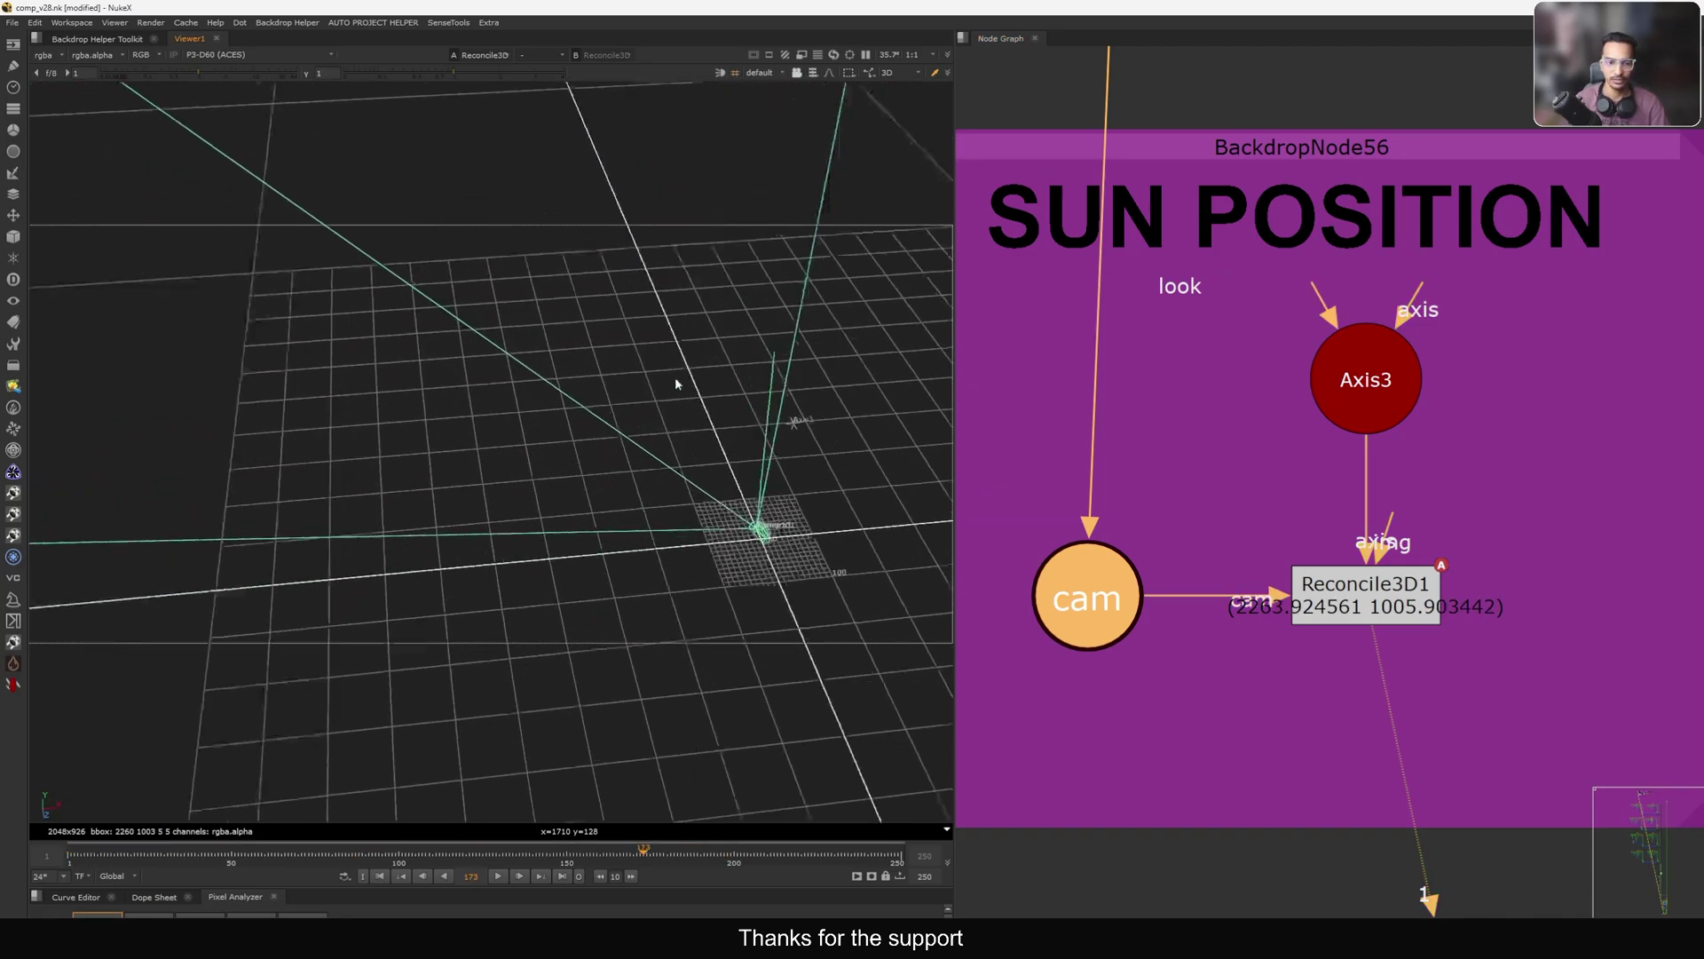
middle_click_drag(795, 559, 585, 515)
scroll(593, 538, "up", 2)
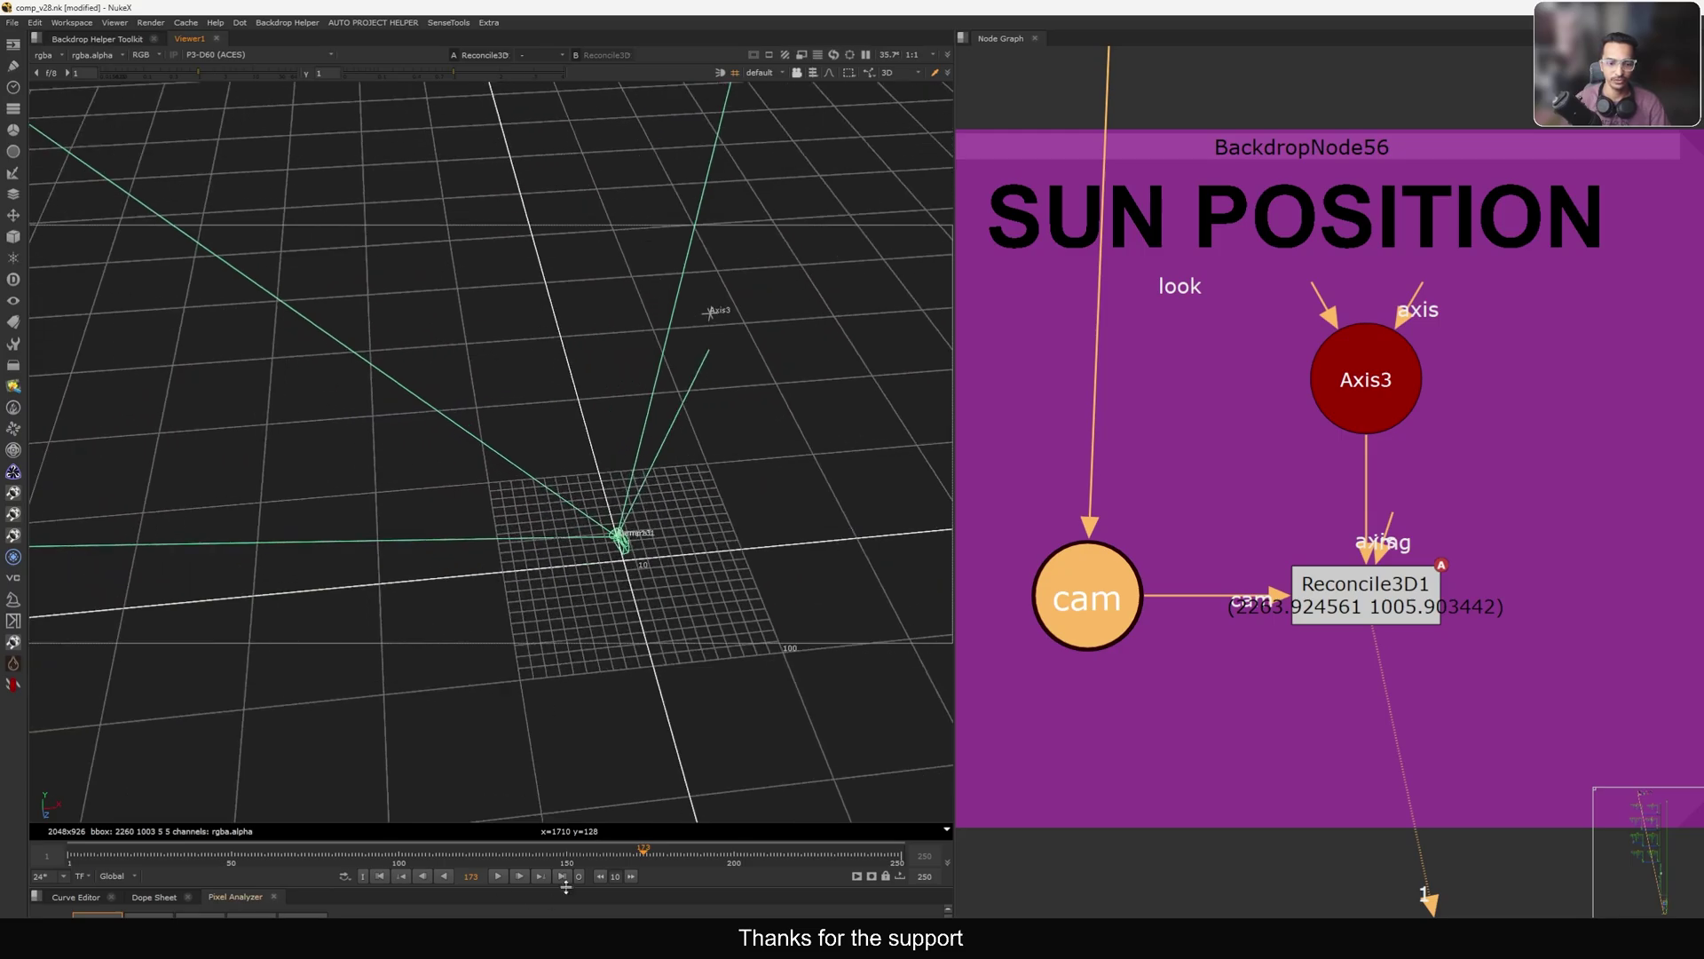
left_click_drag(612, 852, 798, 852)
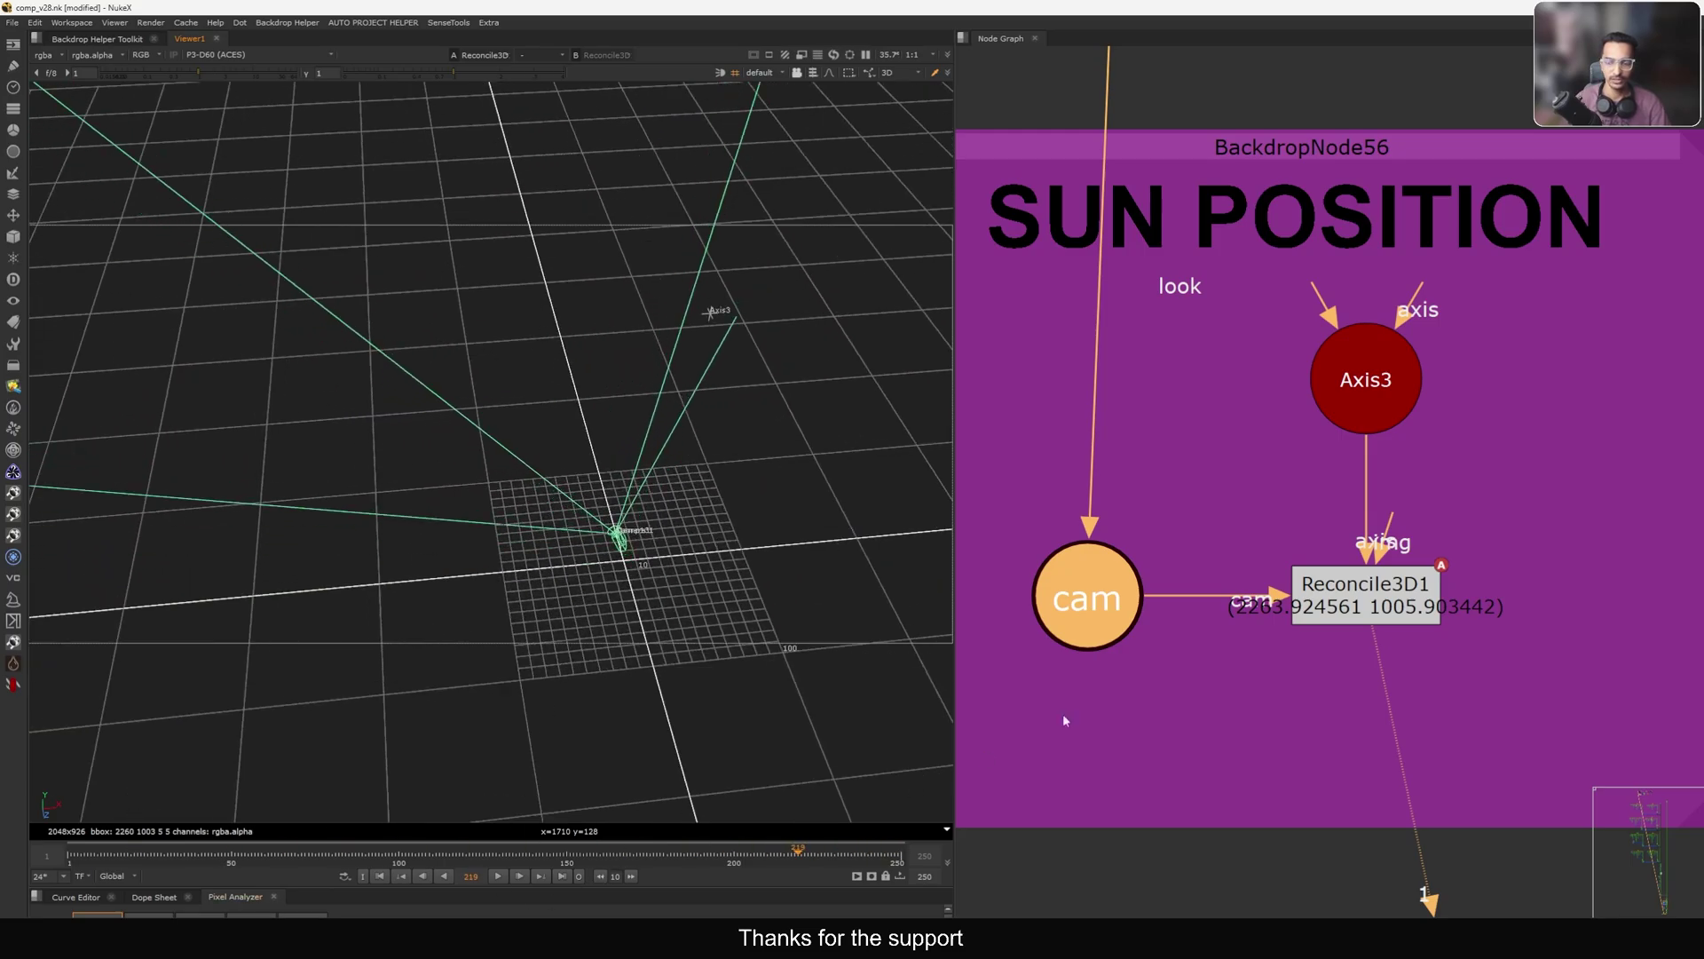
Add another Reconcile3D node to the SUN POSITION setup and close its properties.
scroll(1349, 408, "down", 1)
double_click(1355, 403)
key("Escape")
left_click(1444, 646)
key("Tab")
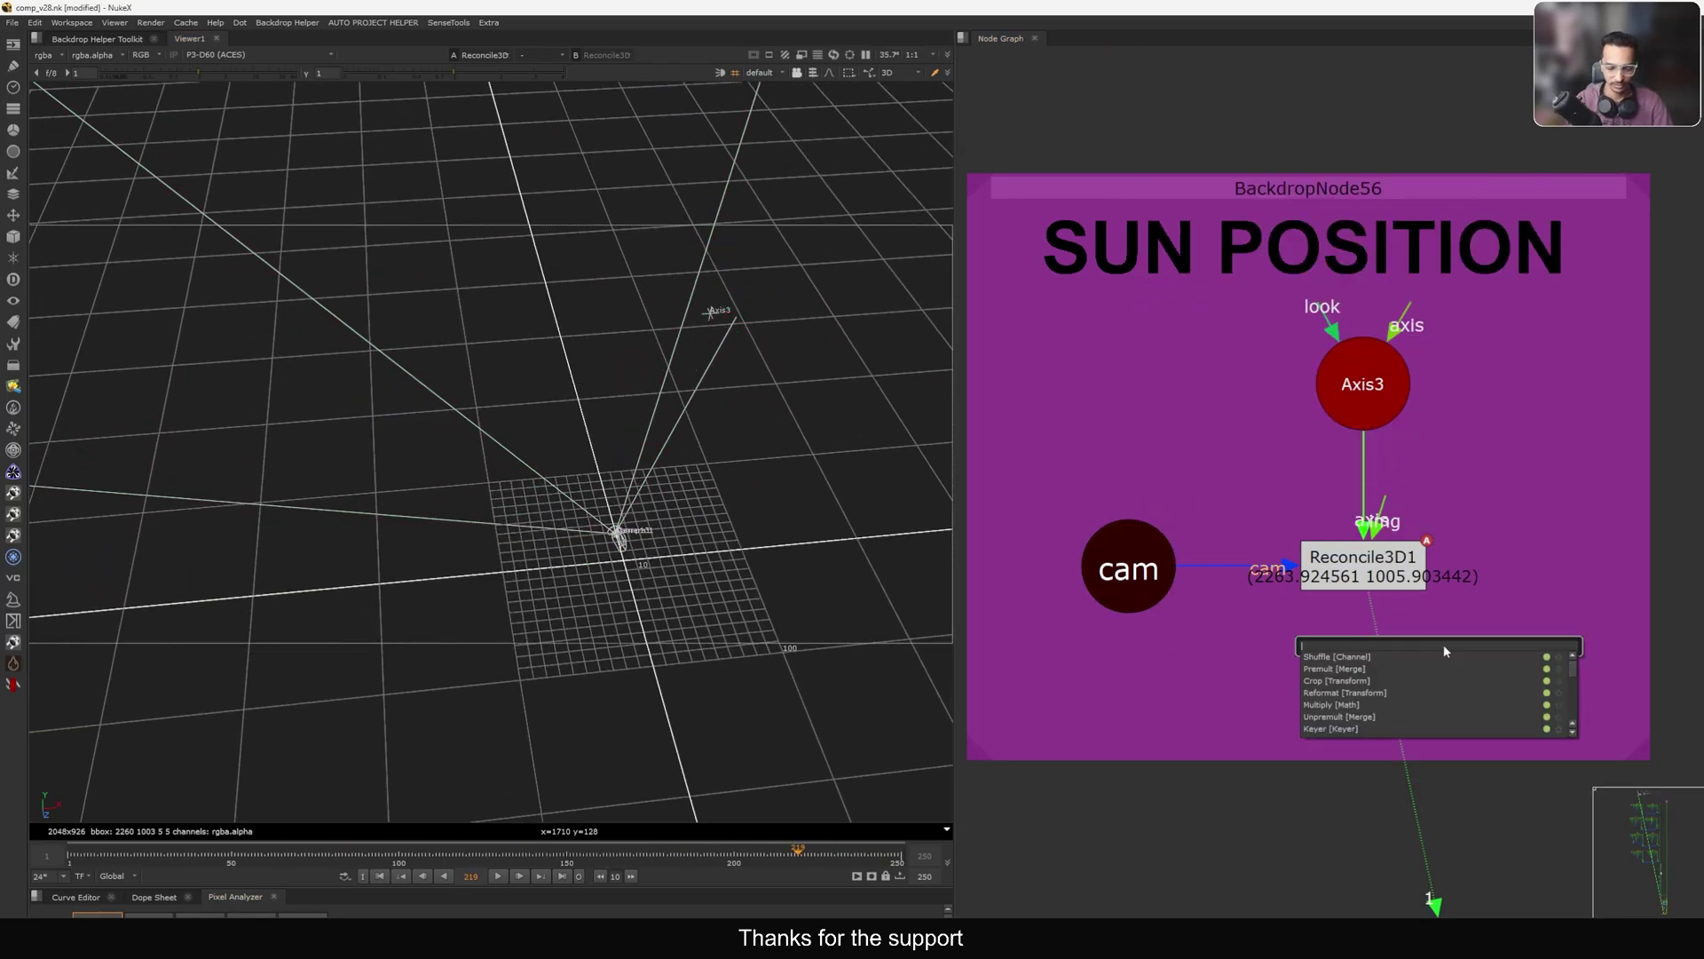
type("recon")
key("Return")
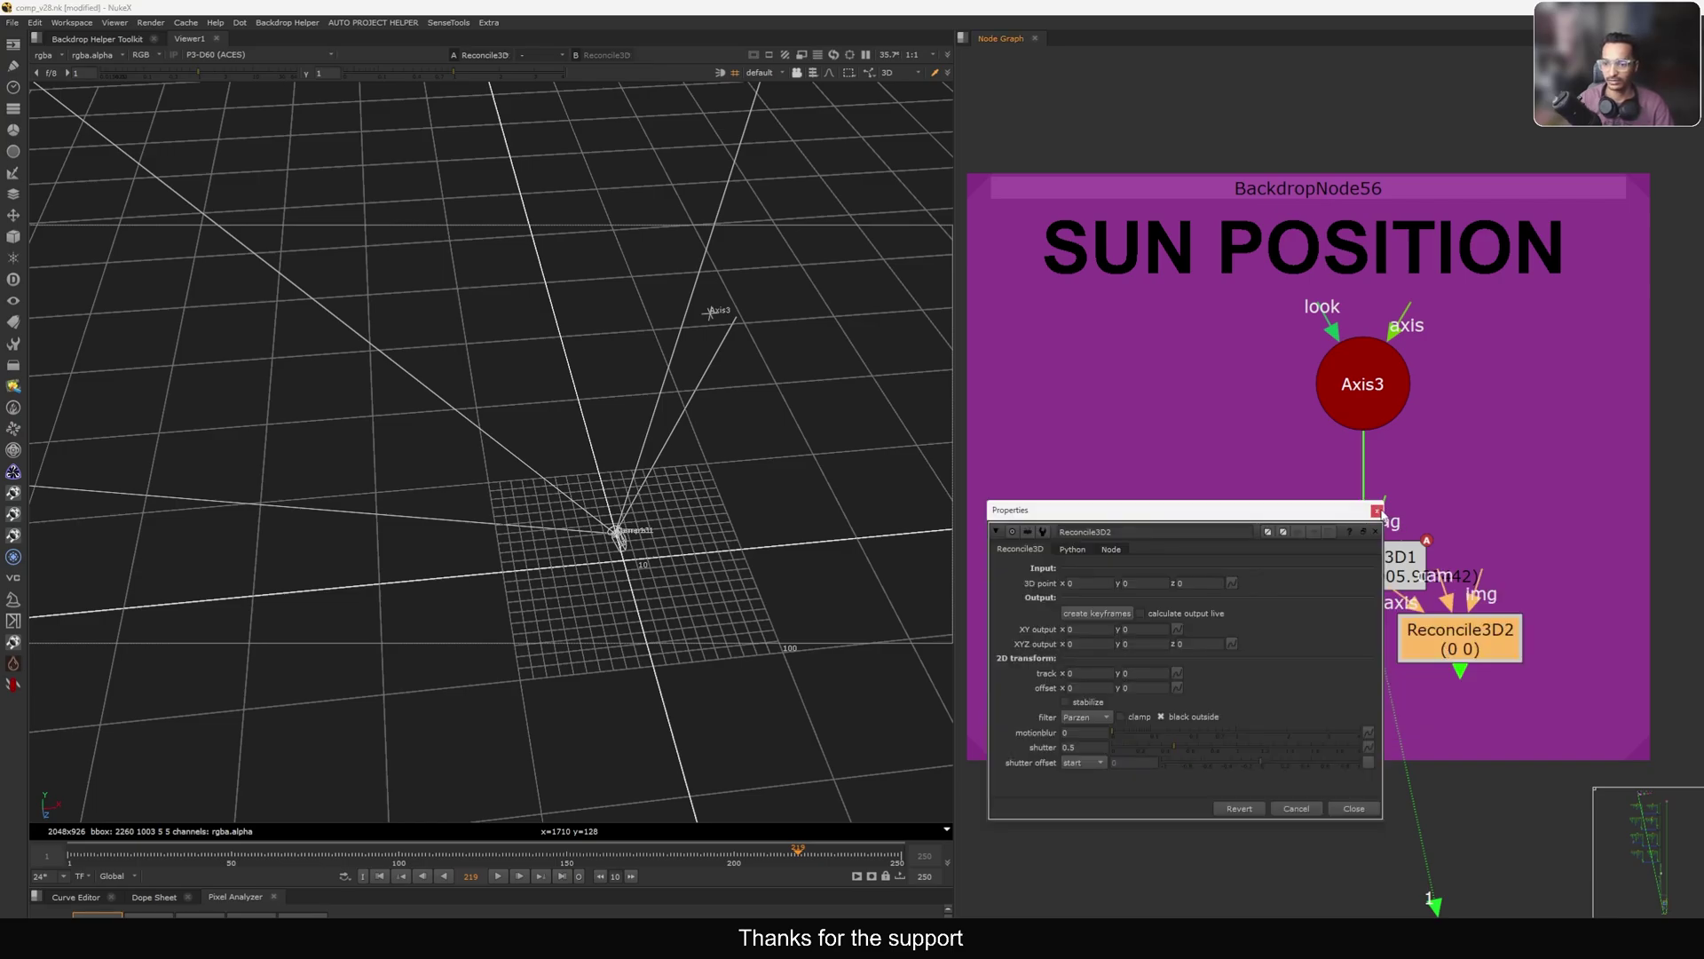
left_click(1376, 511)
Connect Reconcile3D2 to Axis3 and the cam node, place it below cam and display it in the 2D viewer.
mouse_move(1460, 635)
left_mouse_down()
mouse_move(1243, 768)
mouse_move(1375, 375)
left_mouse_up()
key("1")
left_click_drag(1245, 772, 1223, 726)
key("Tab")
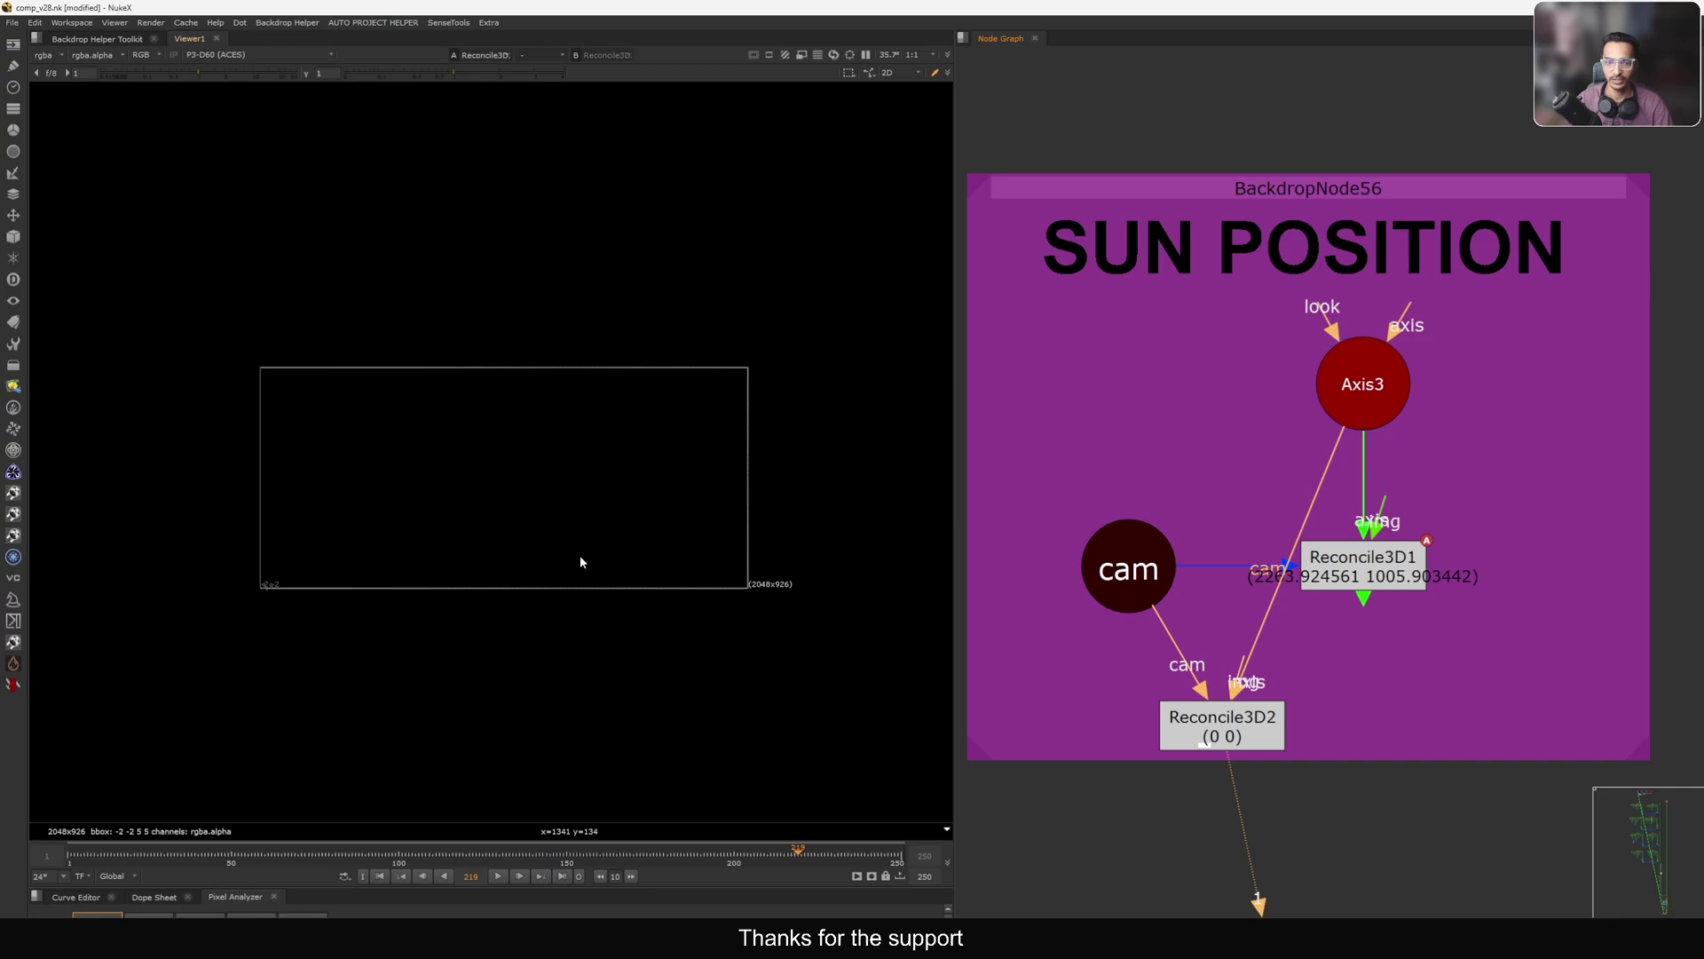
Add a Constant node beside Reconcile3D2 and connect it to the img input.
key("Tab")
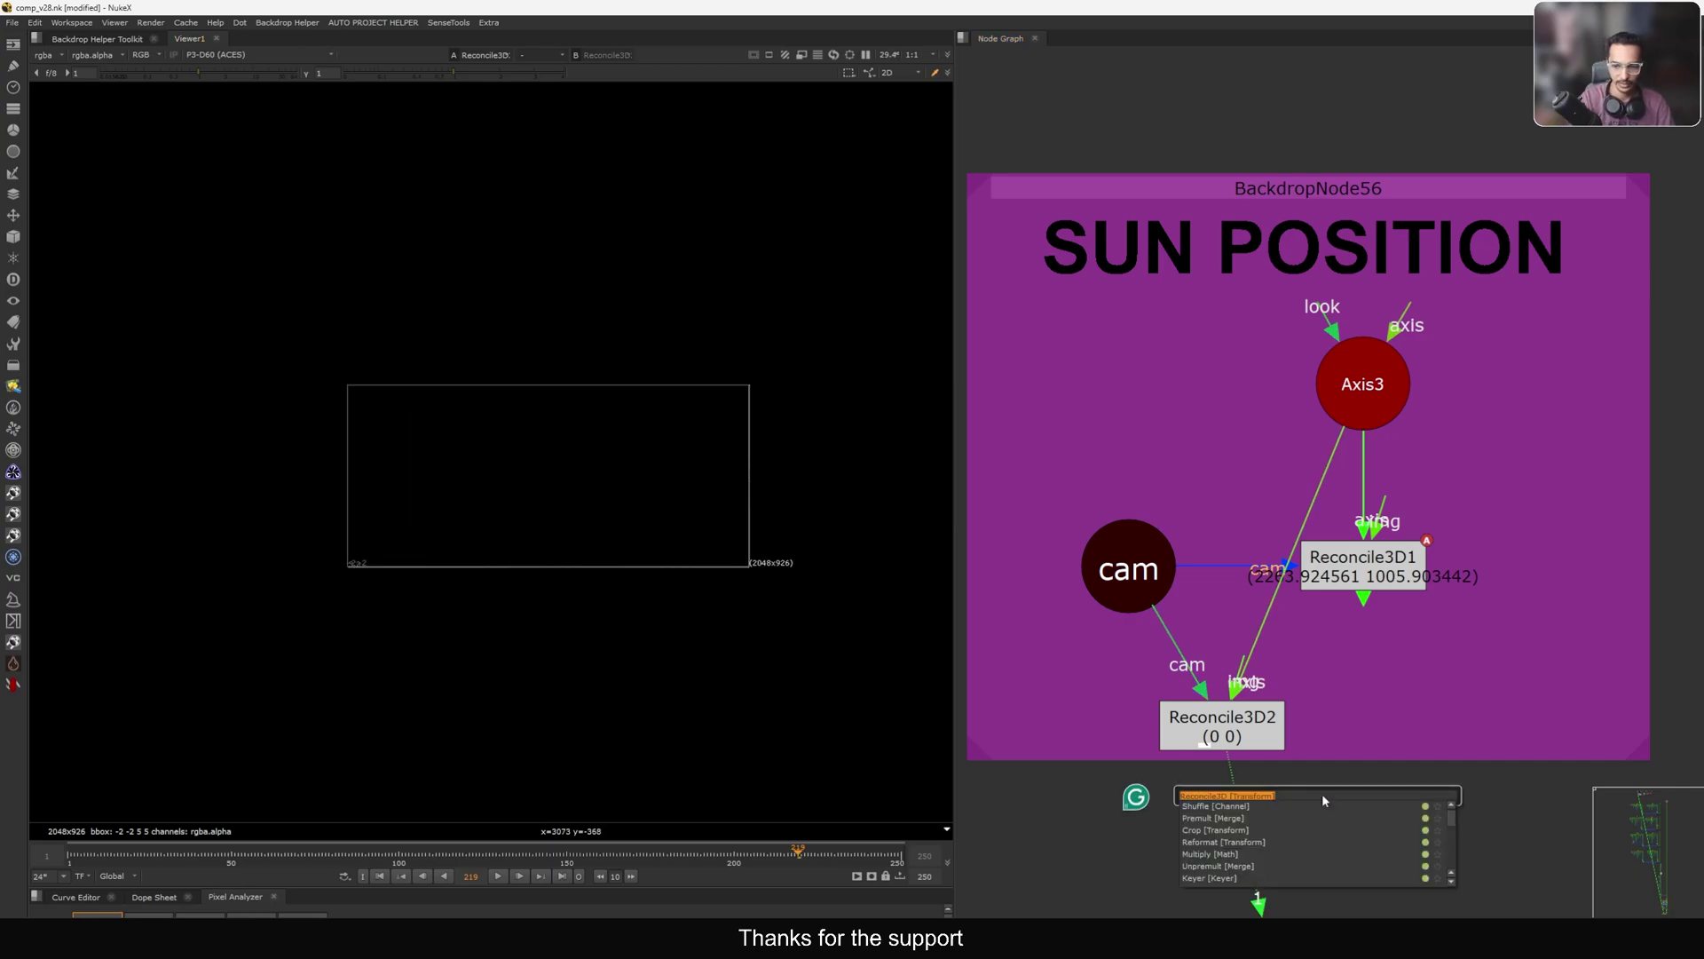
type("const")
key("Down")
key("Return")
middle_click_drag(1358, 664, 1393, 510)
left_click_drag(1343, 597, 1353, 568)
left_click_drag(1278, 506, 1580, 581)
View the Constant and Reconcile3D2 outputs, then show the scene in the 3D view.
left_click(1233, 679)
key("1")
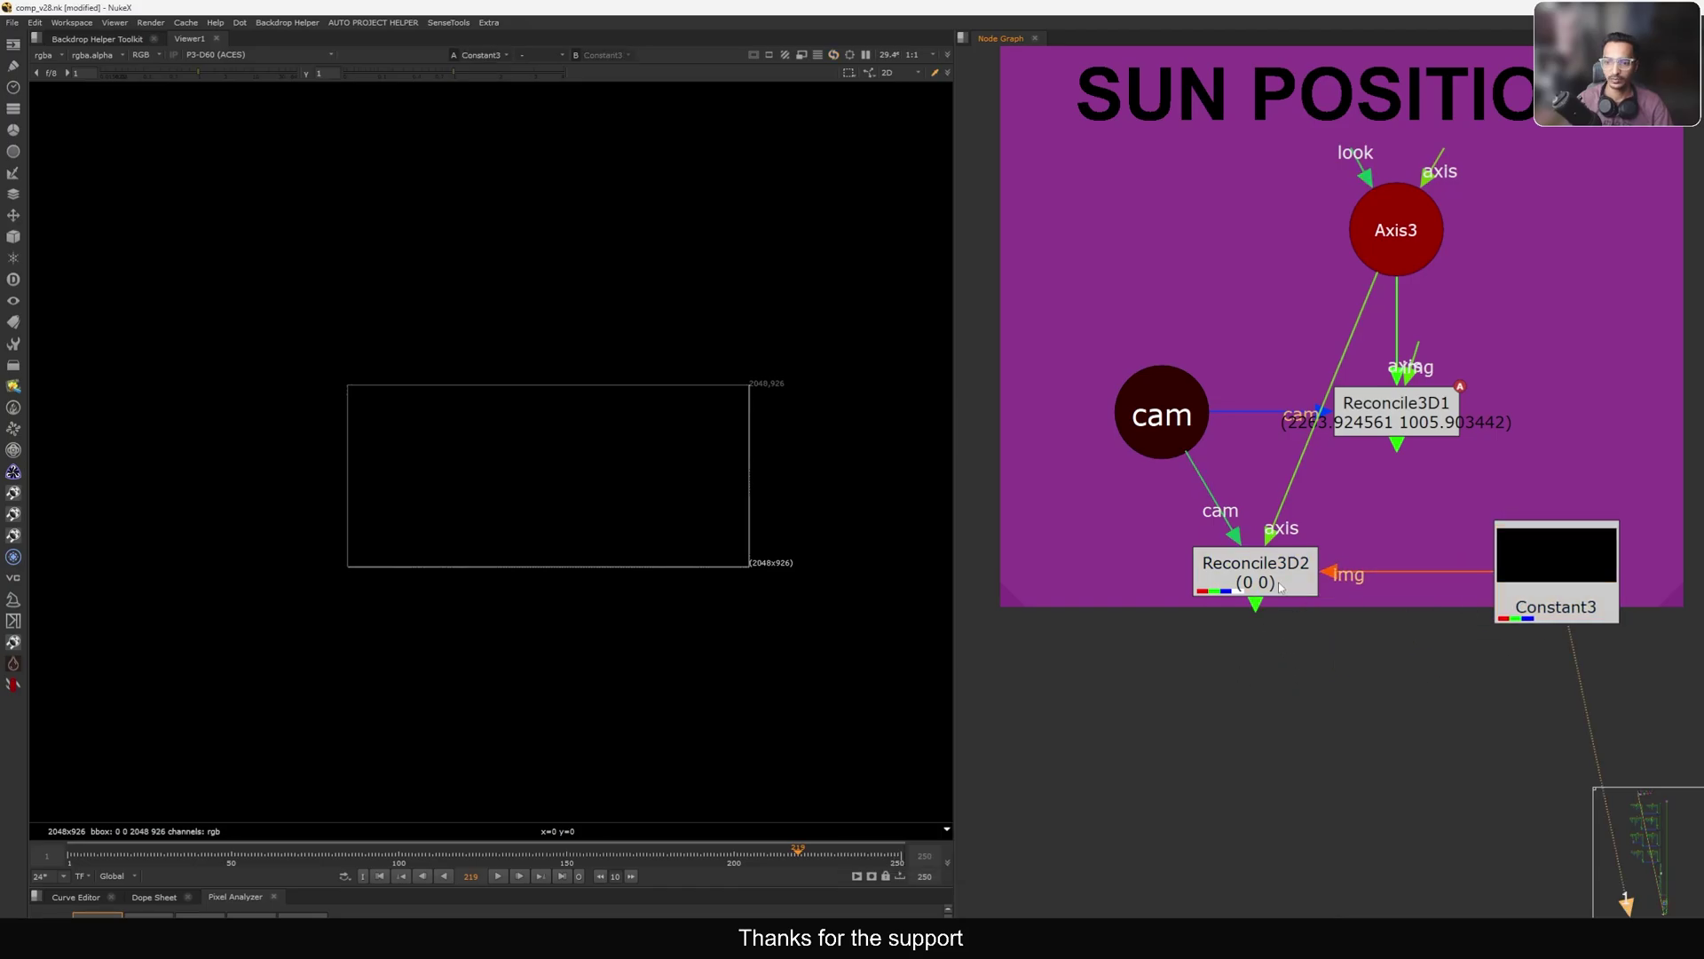
double_click(1259, 573)
left_click(1377, 511)
key("1")
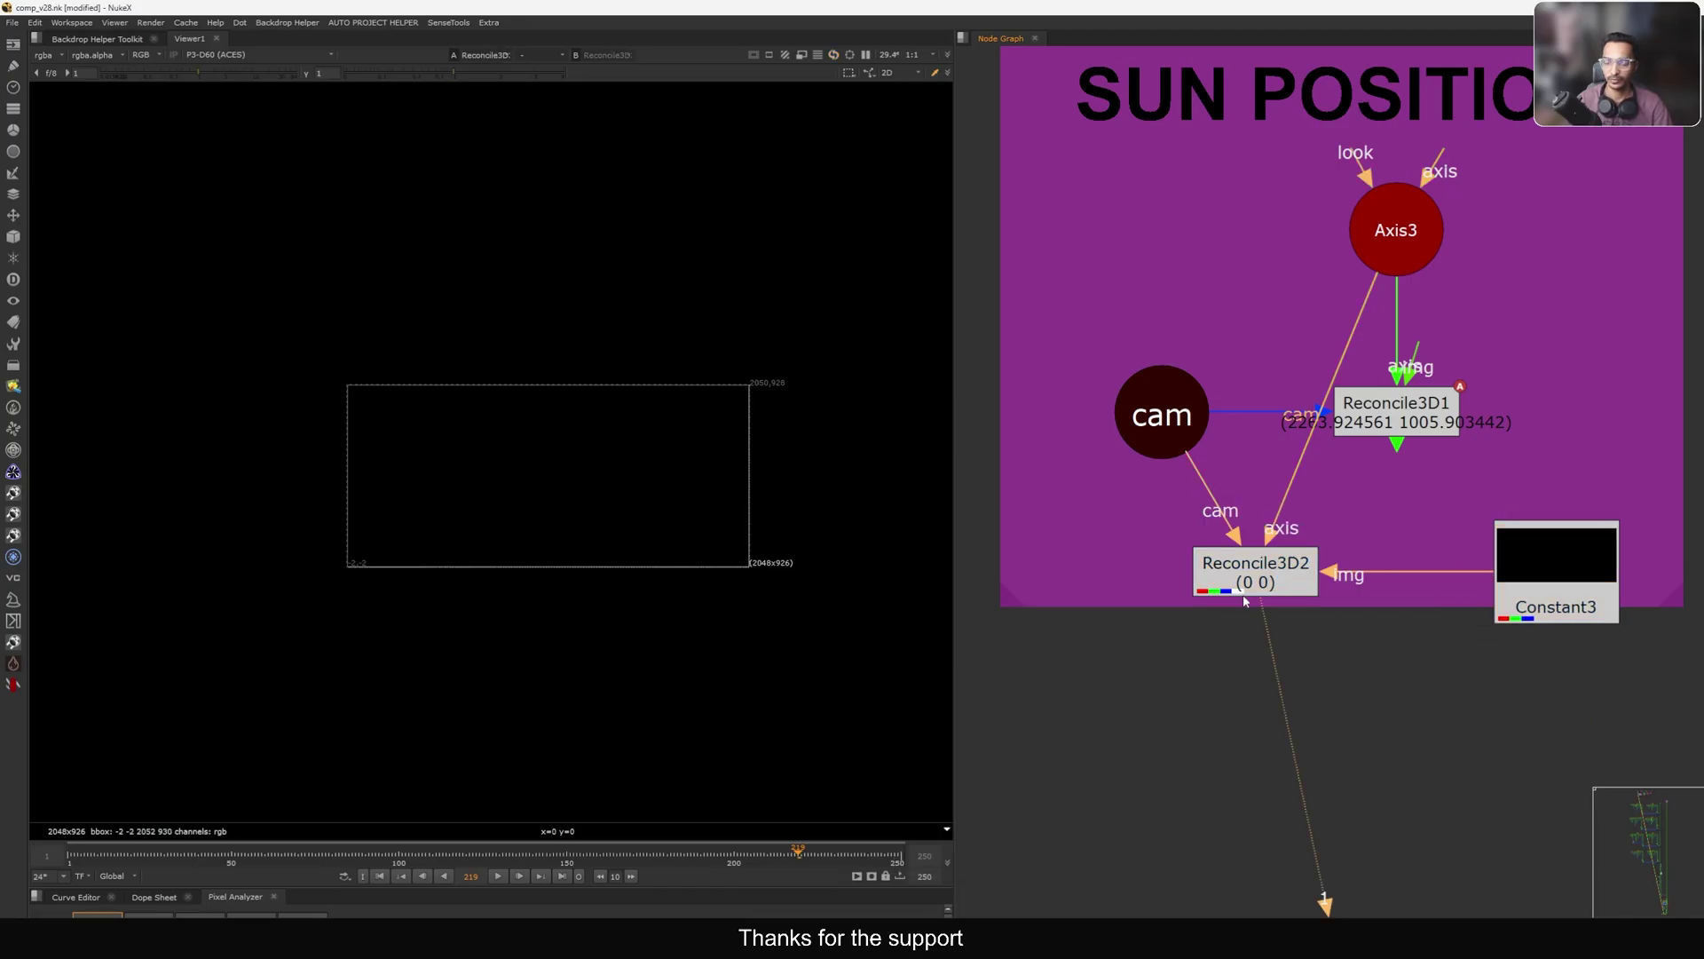
key("Tab")
middle_click_drag(626, 512, 577, 577)
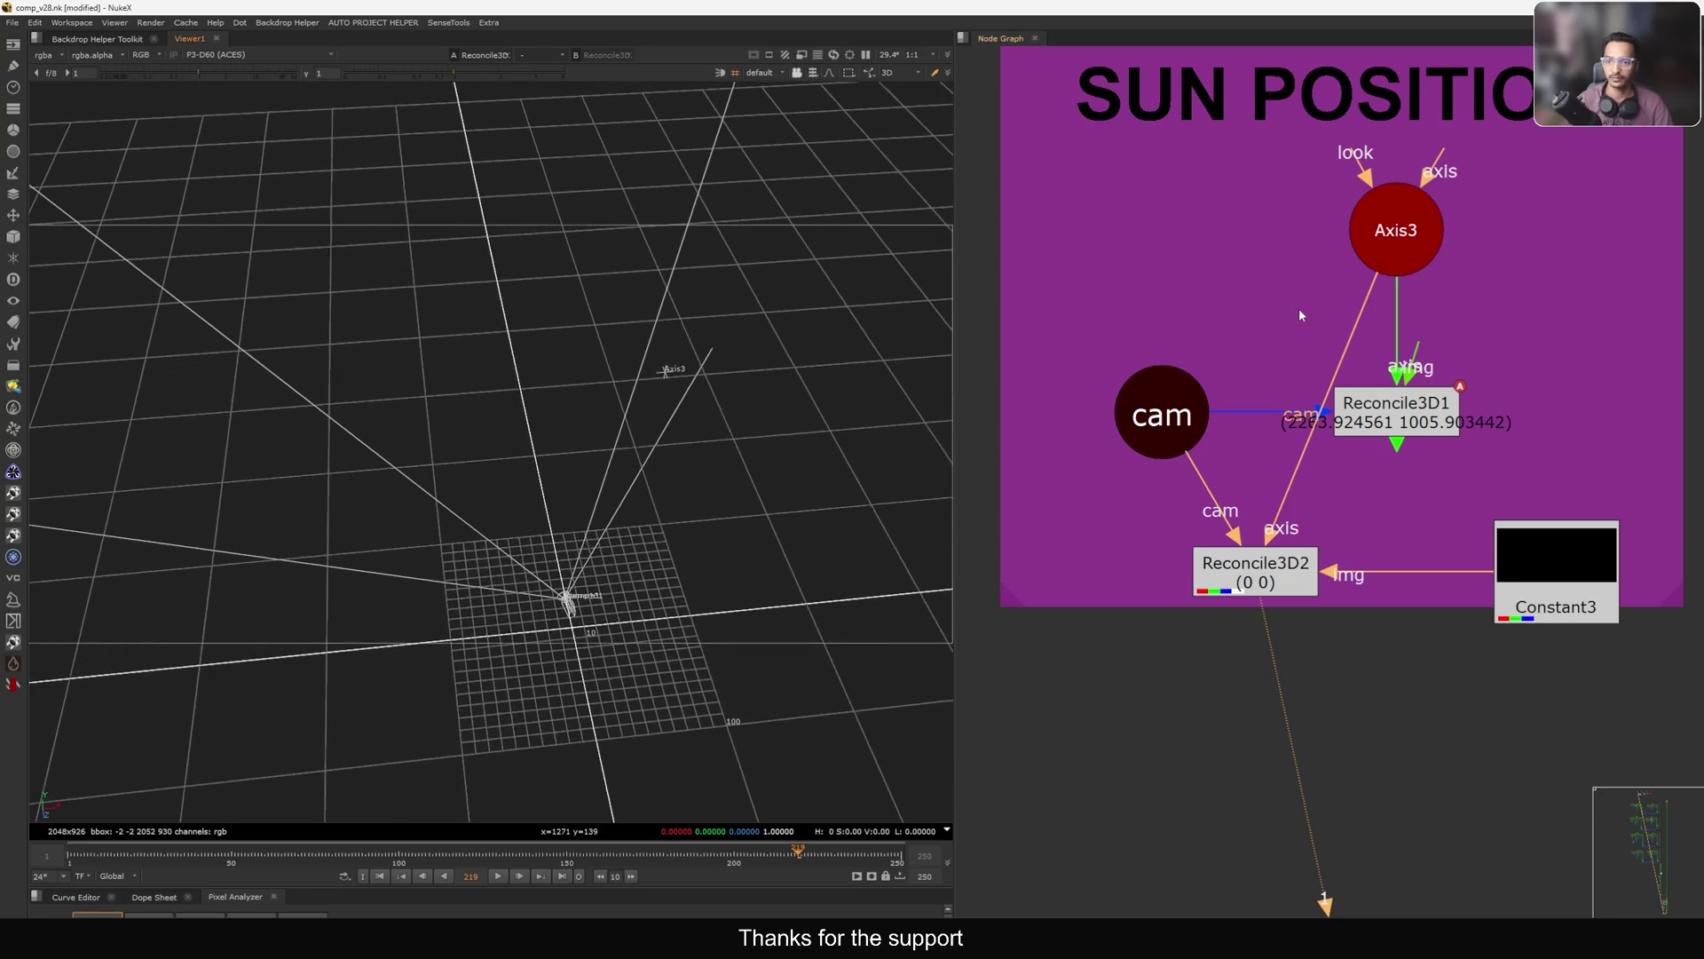
Add an Axis node and connect it to Reconcile3D2's axis input in place of Axis3.
key("Tab")
type("axis")
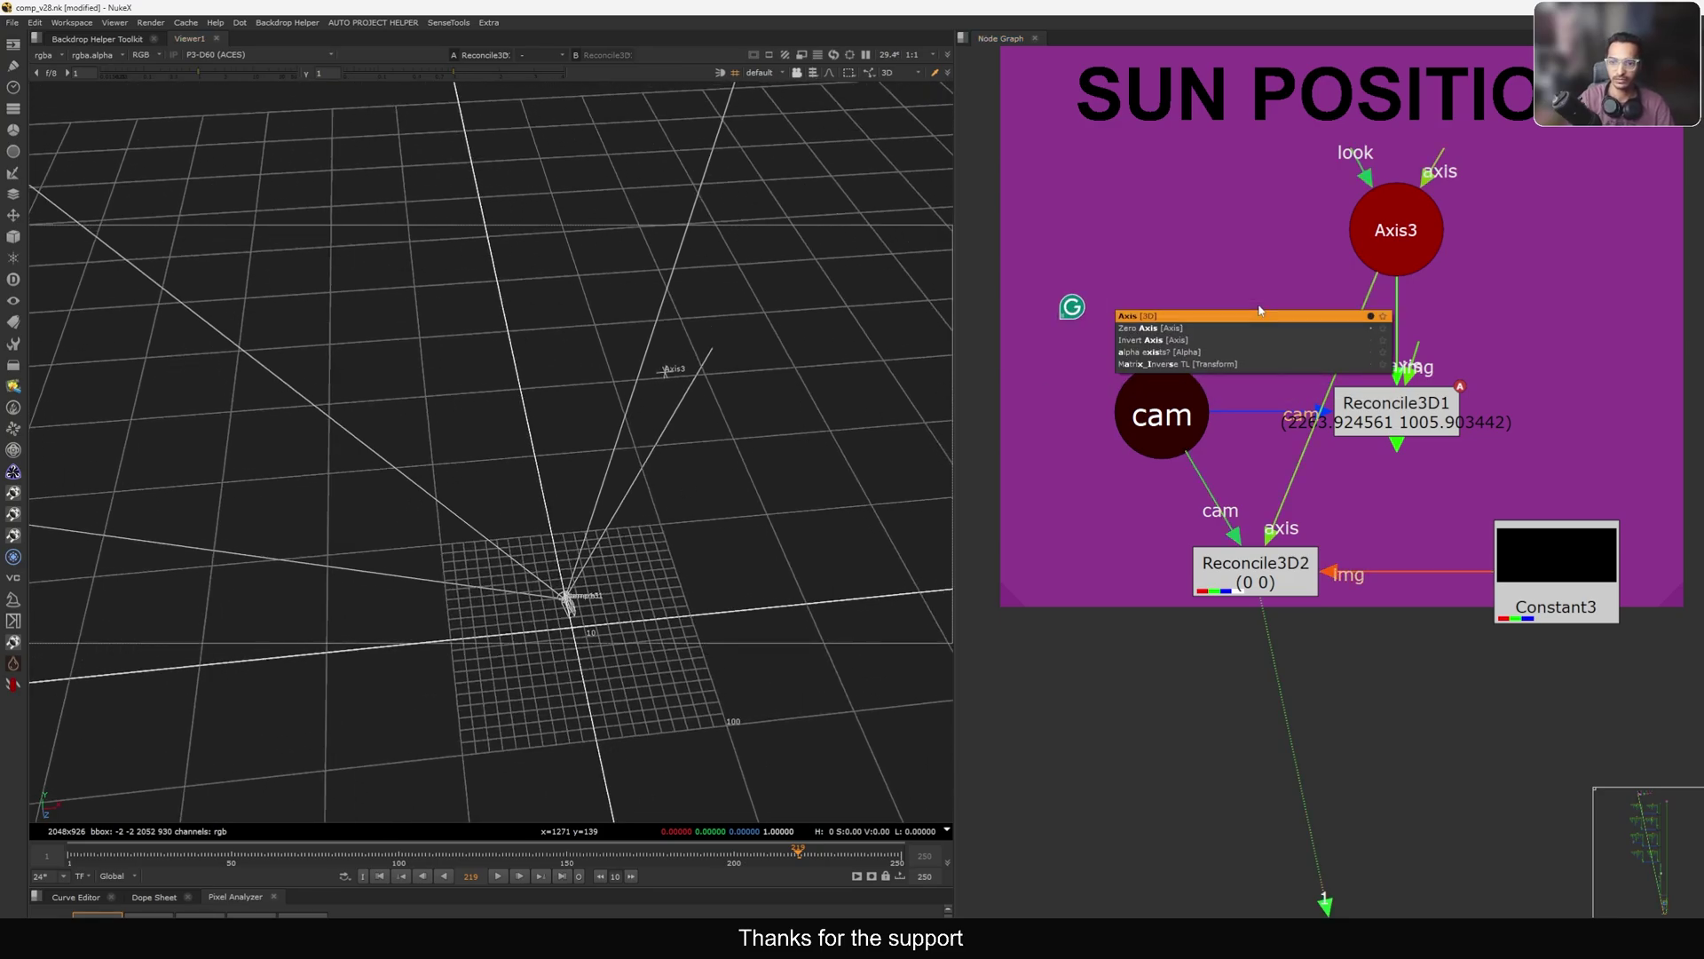
key("Return")
left_click_drag(1359, 316, 1324, 311)
middle_click_drag(1324, 311, 1434, 328)
left_click_drag(1435, 329, 1369, 327)
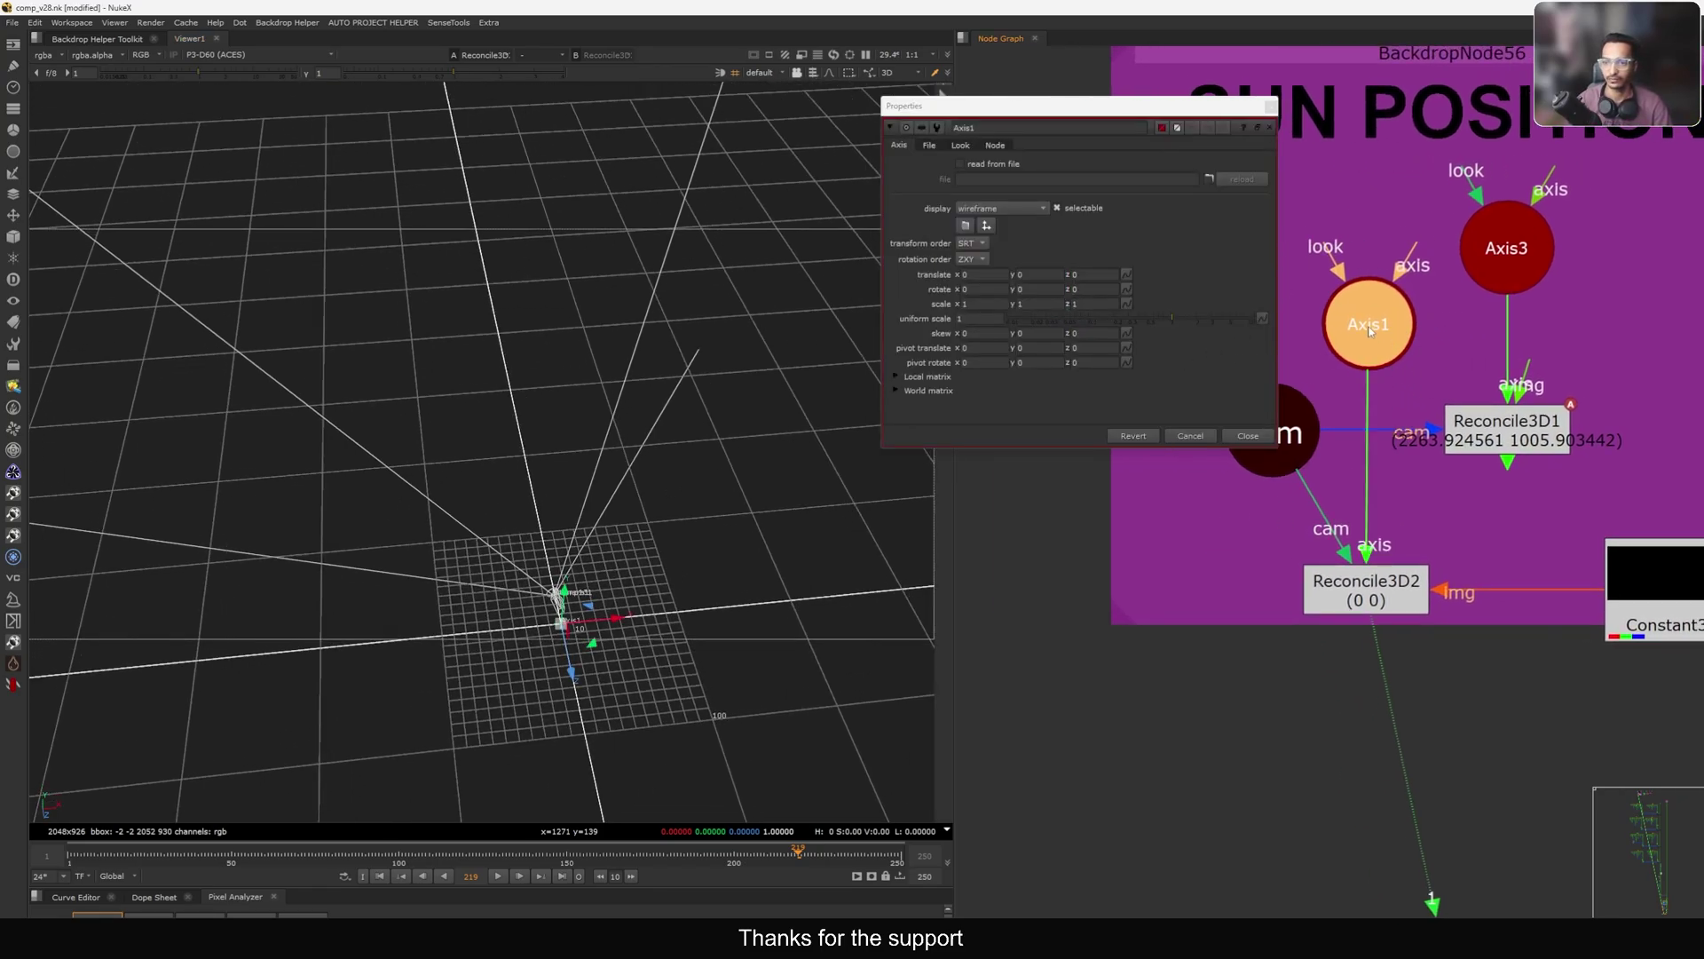
Move Axis1 in the 3D view away from the camera and up to a sun position in the distance.
left_click_drag(592, 643, 620, 363)
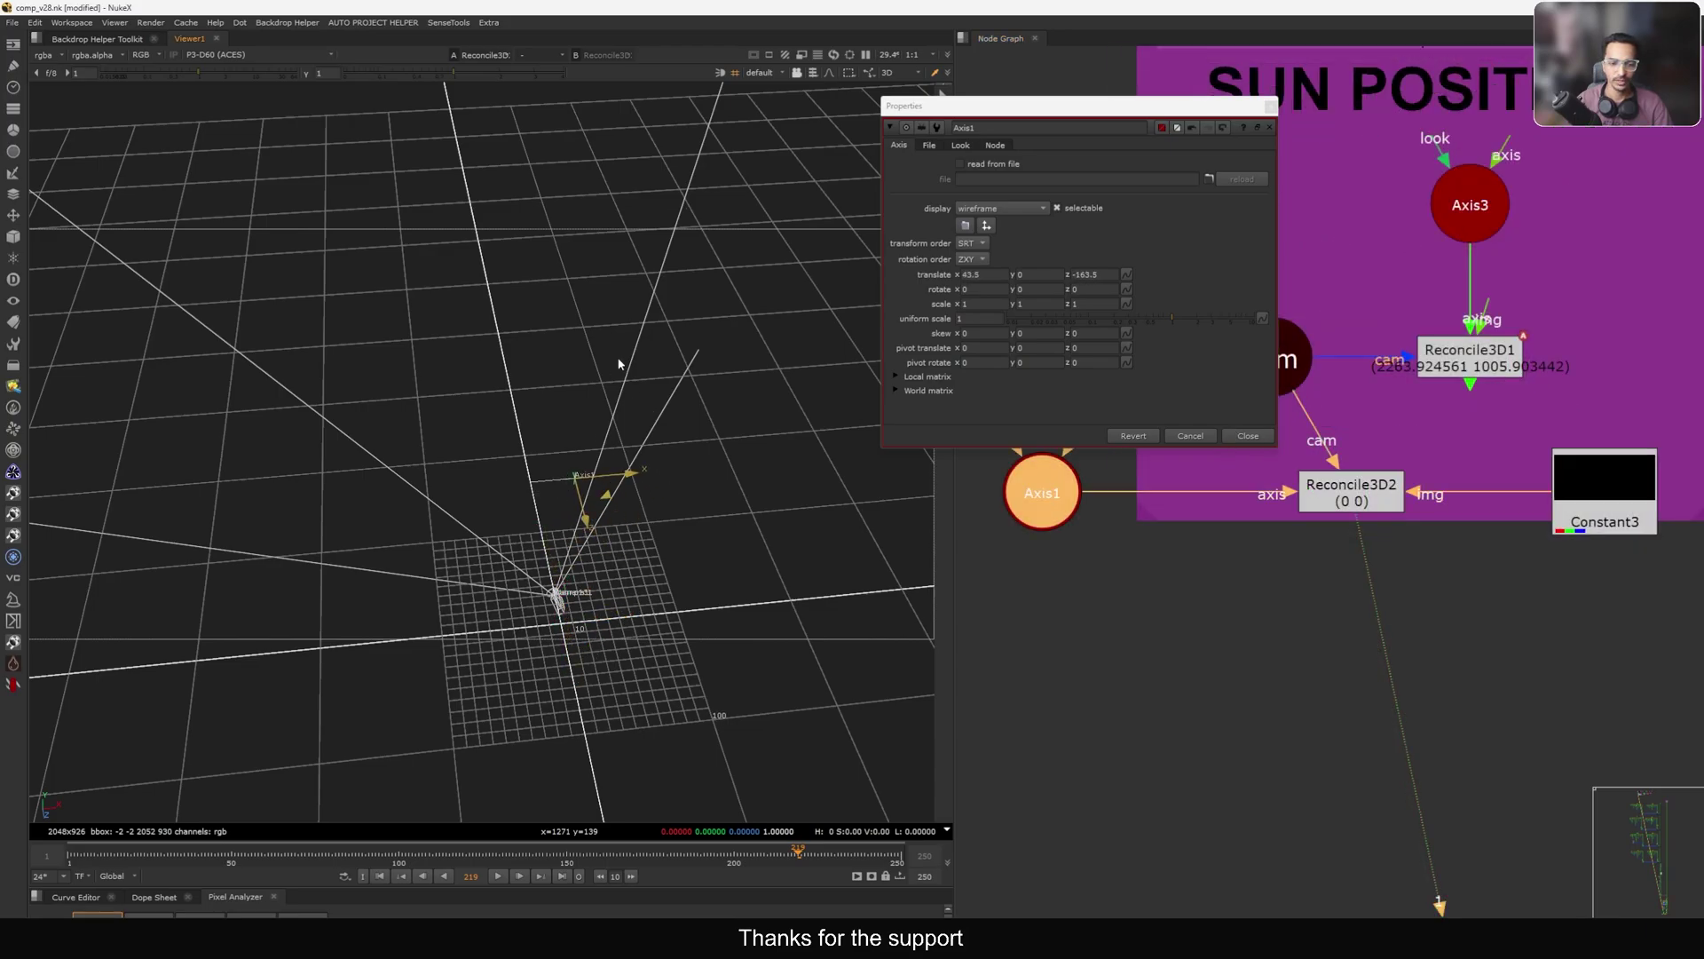
middle_click_drag(690, 494, 546, 459)
left_click_drag(547, 464, 597, 557, "ctrl")
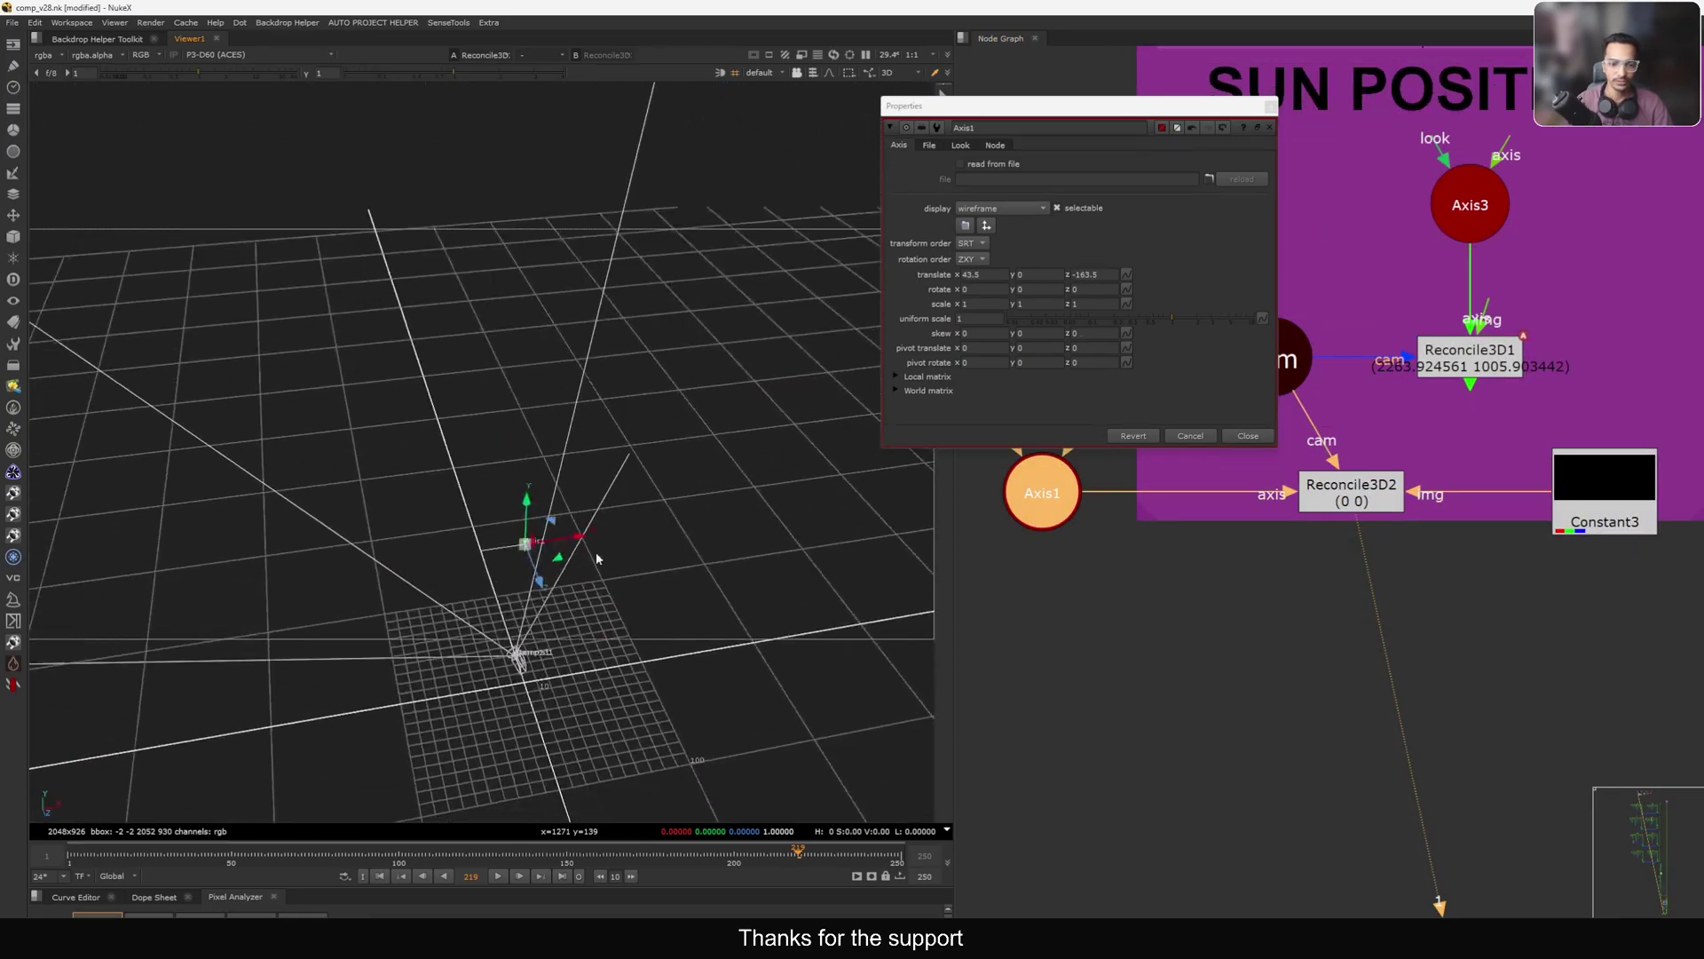
left_click_drag(528, 504, 653, 423)
left_click_drag(589, 498, 603, 321, "ctrl")
left_click_drag(568, 445, 569, 383)
middle_click_drag(545, 364, 528, 489)
left_click_drag(527, 489, 562, 541, "ctrl")
left_click_drag(607, 395, 568, 439)
Create keyframes for Reconcile3D2's output over the global frame range 1-250, and scrub the timeline to check the motion.
double_click(1373, 508)
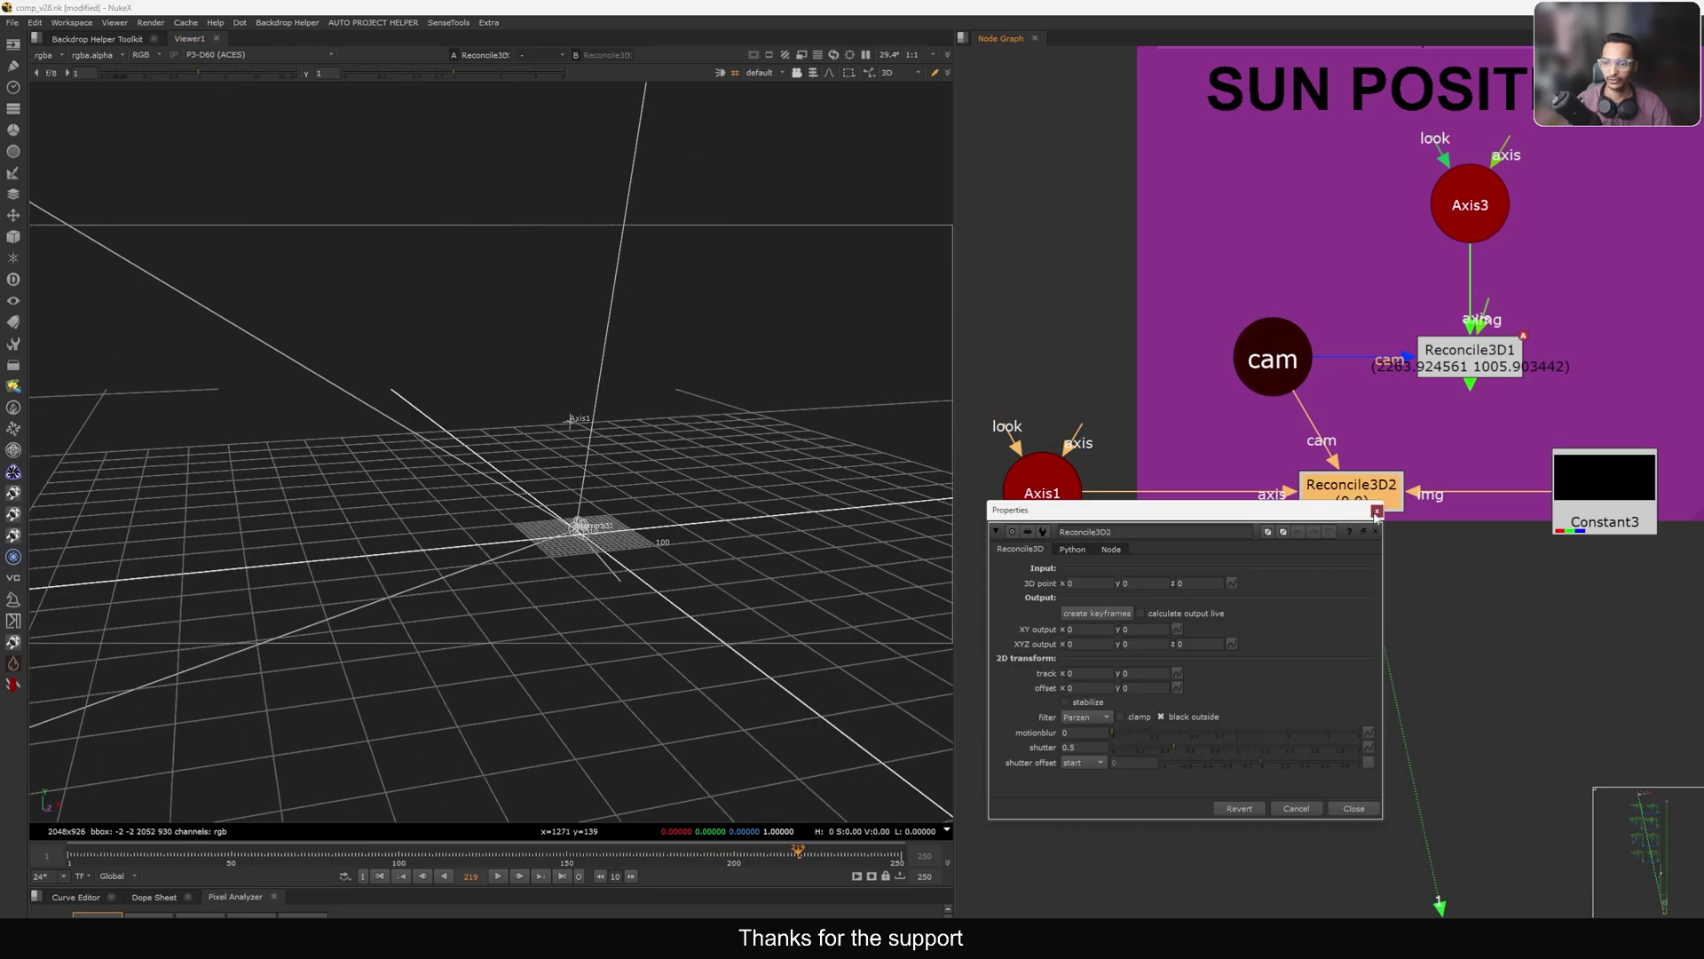
left_click(1376, 512)
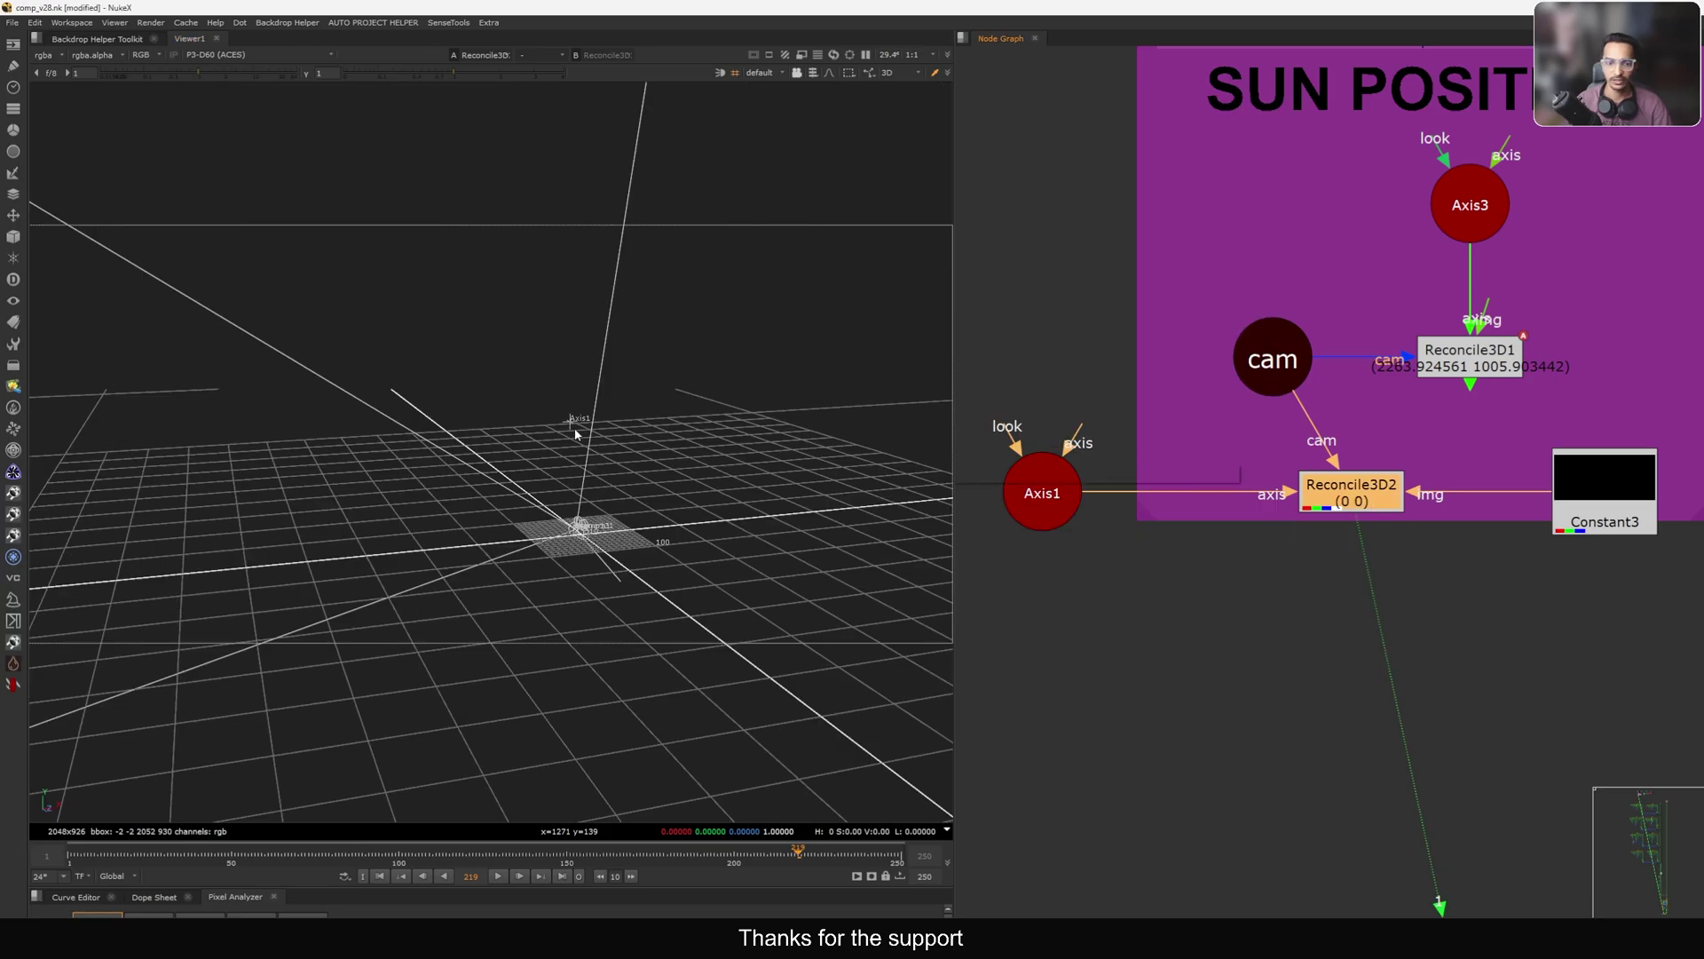
left_click(1055, 495)
double_click(1351, 488)
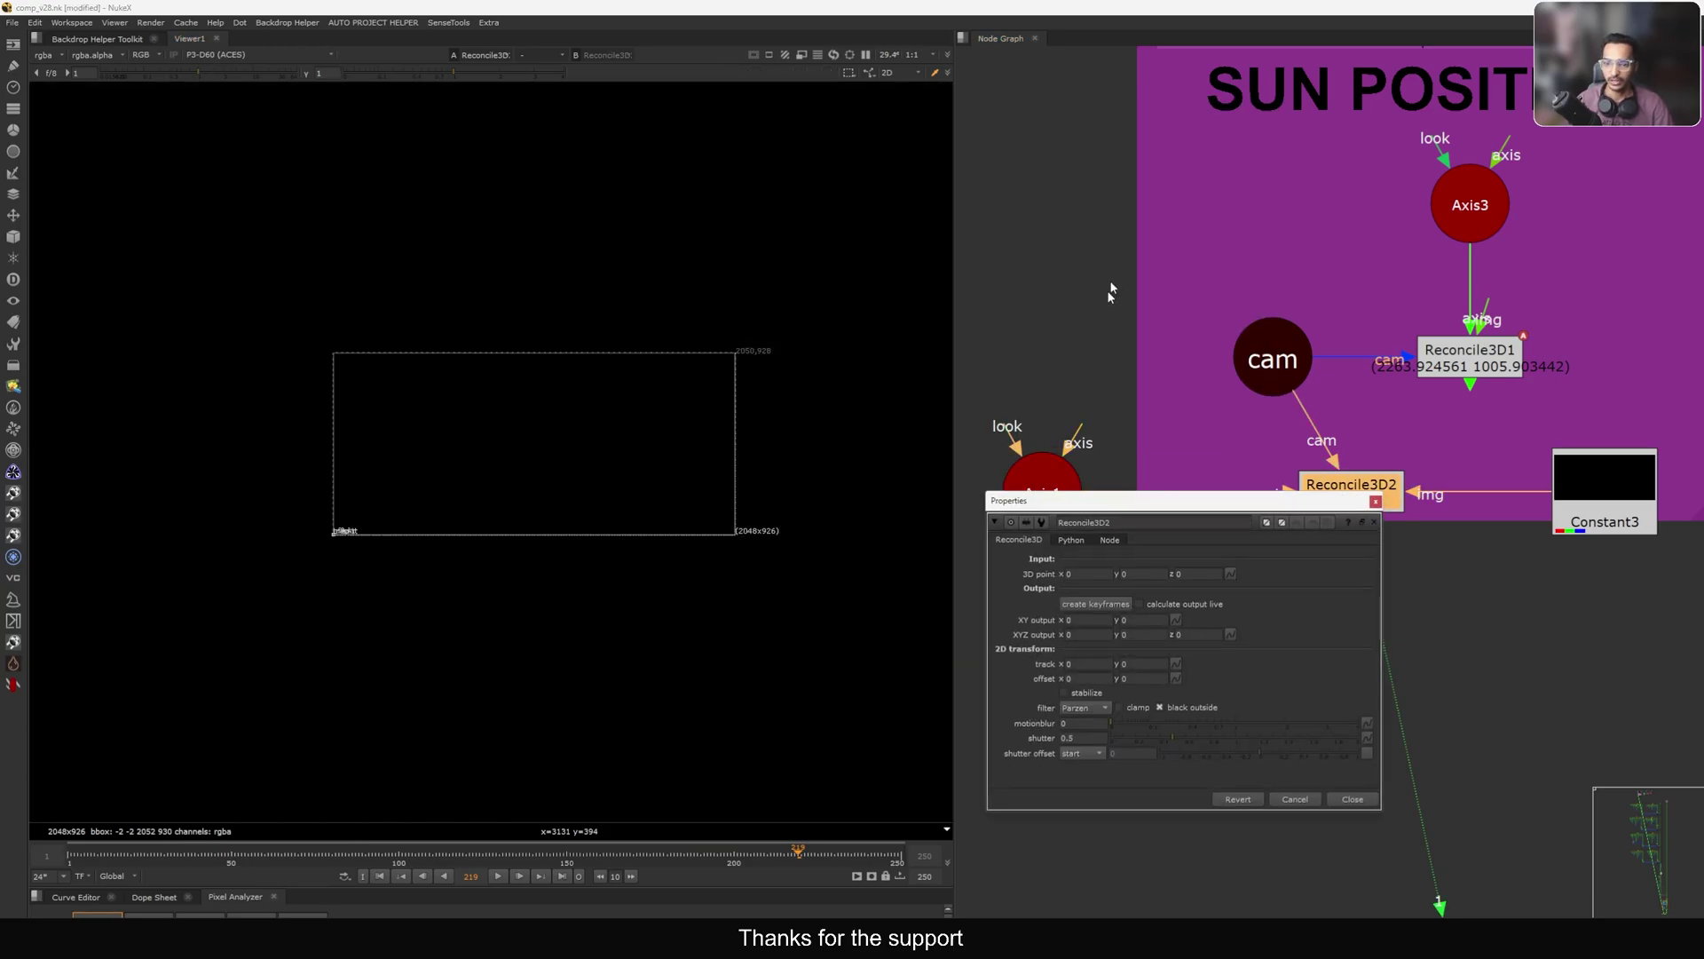
left_click_drag(1131, 496, 1025, 228)
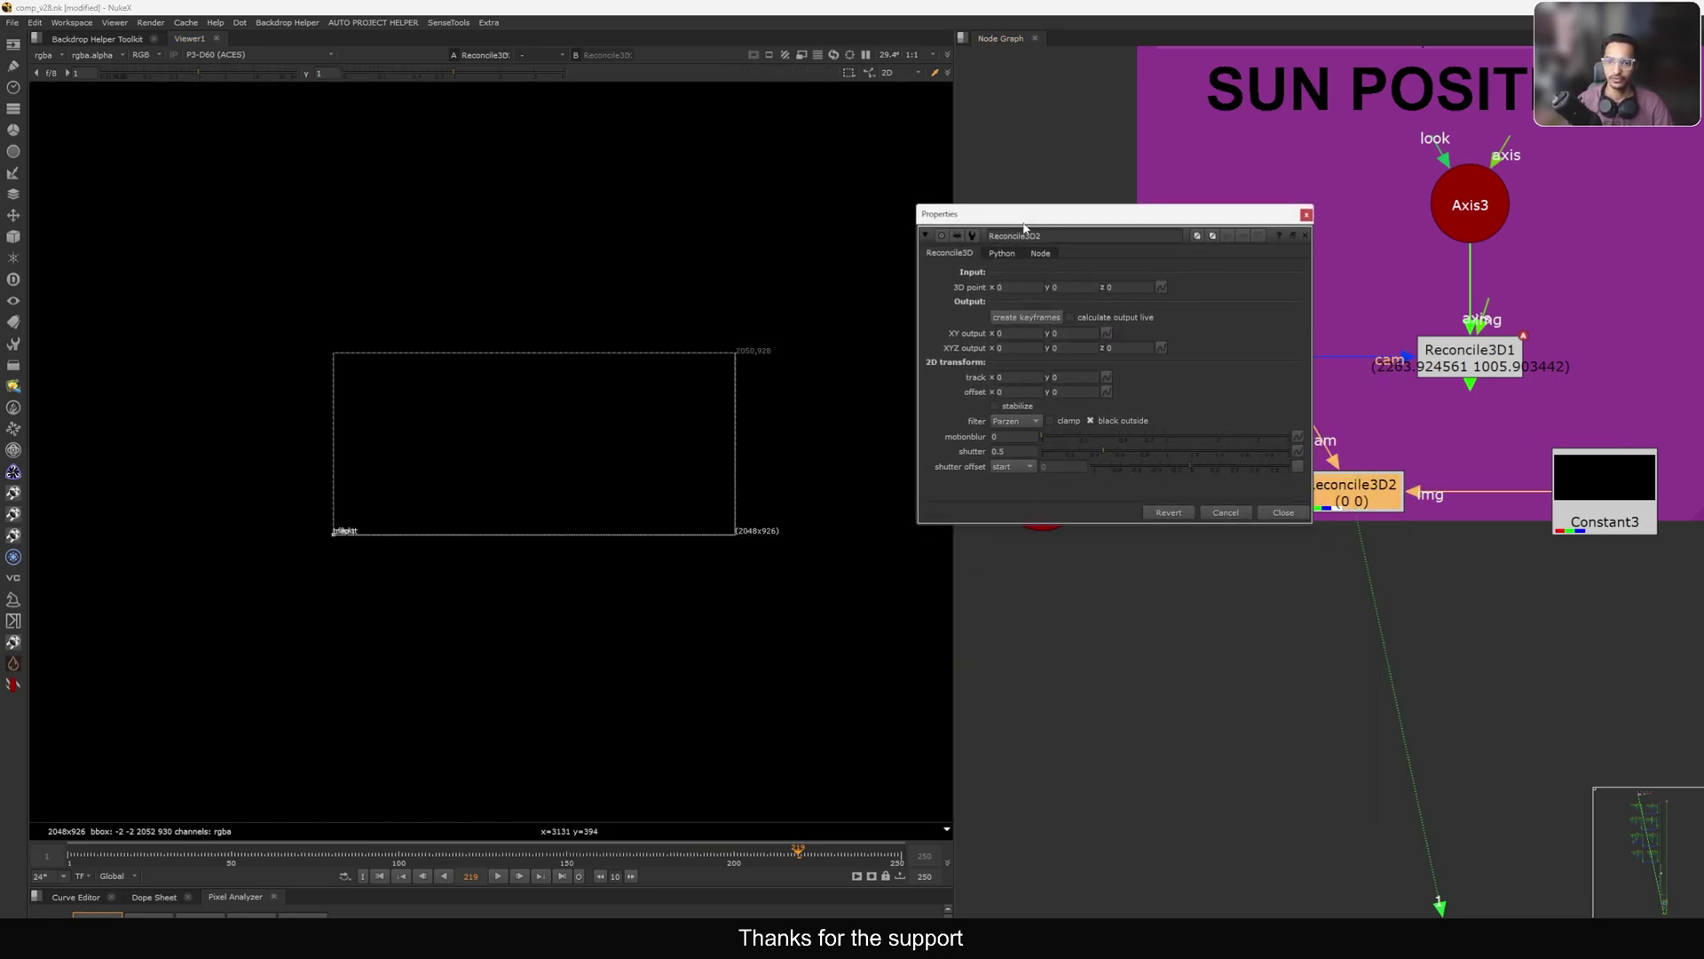
left_click(1011, 318)
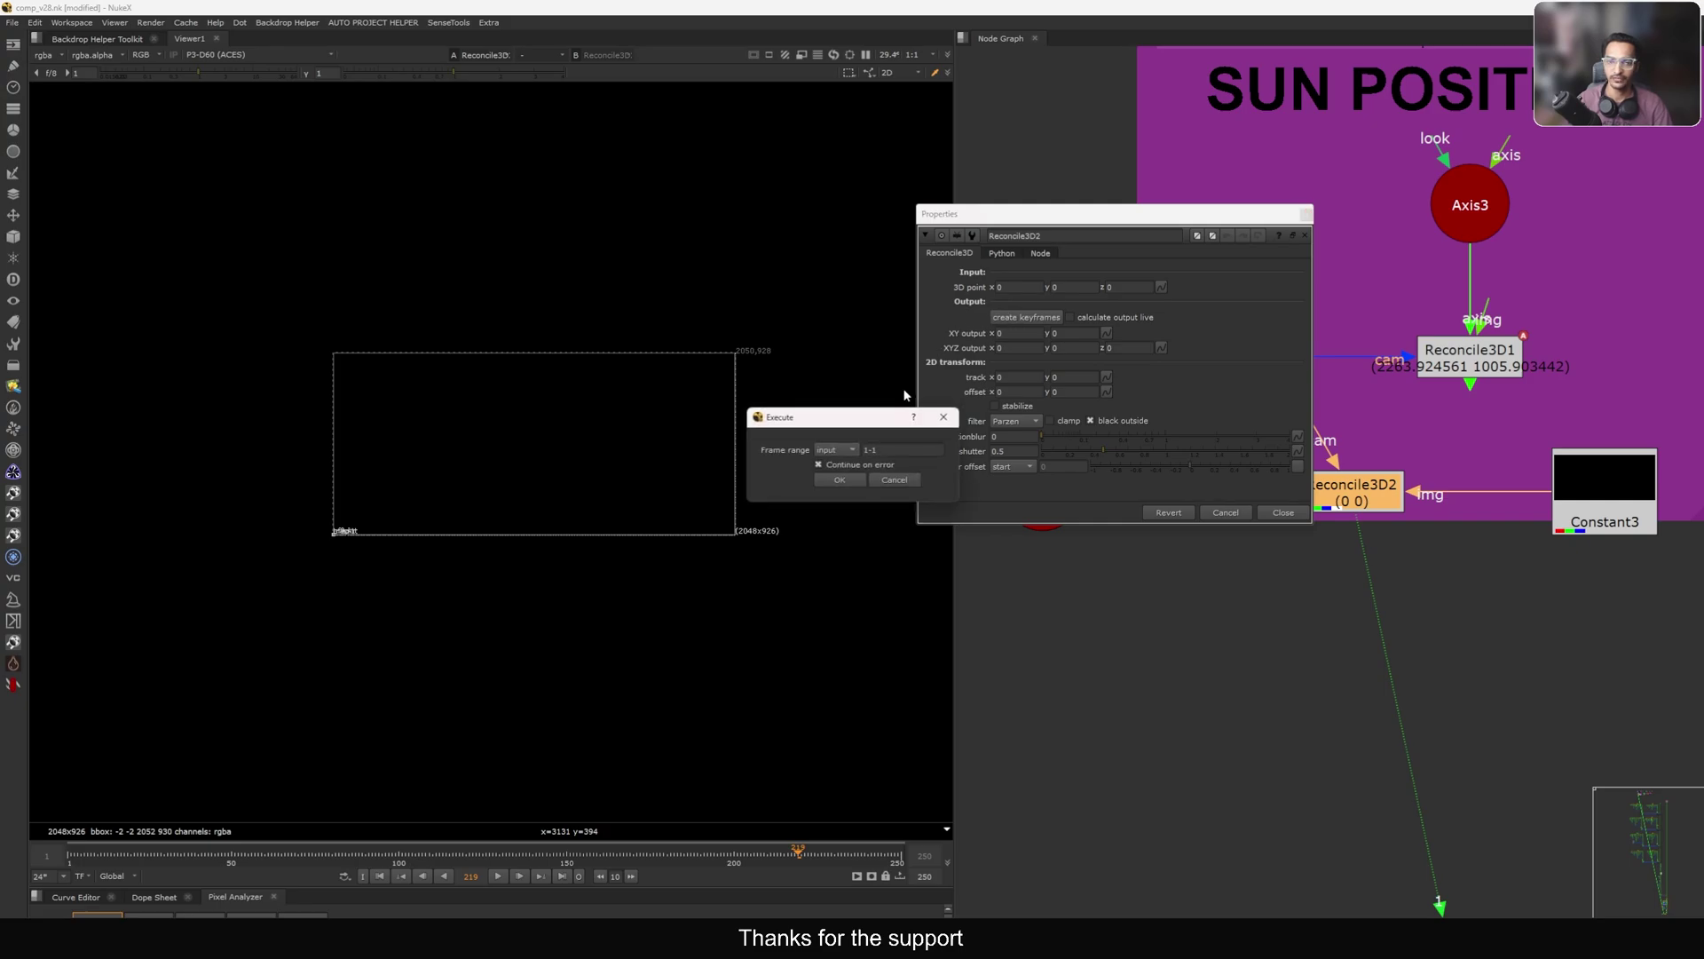
left_click(906, 405)
left_click(912, 421)
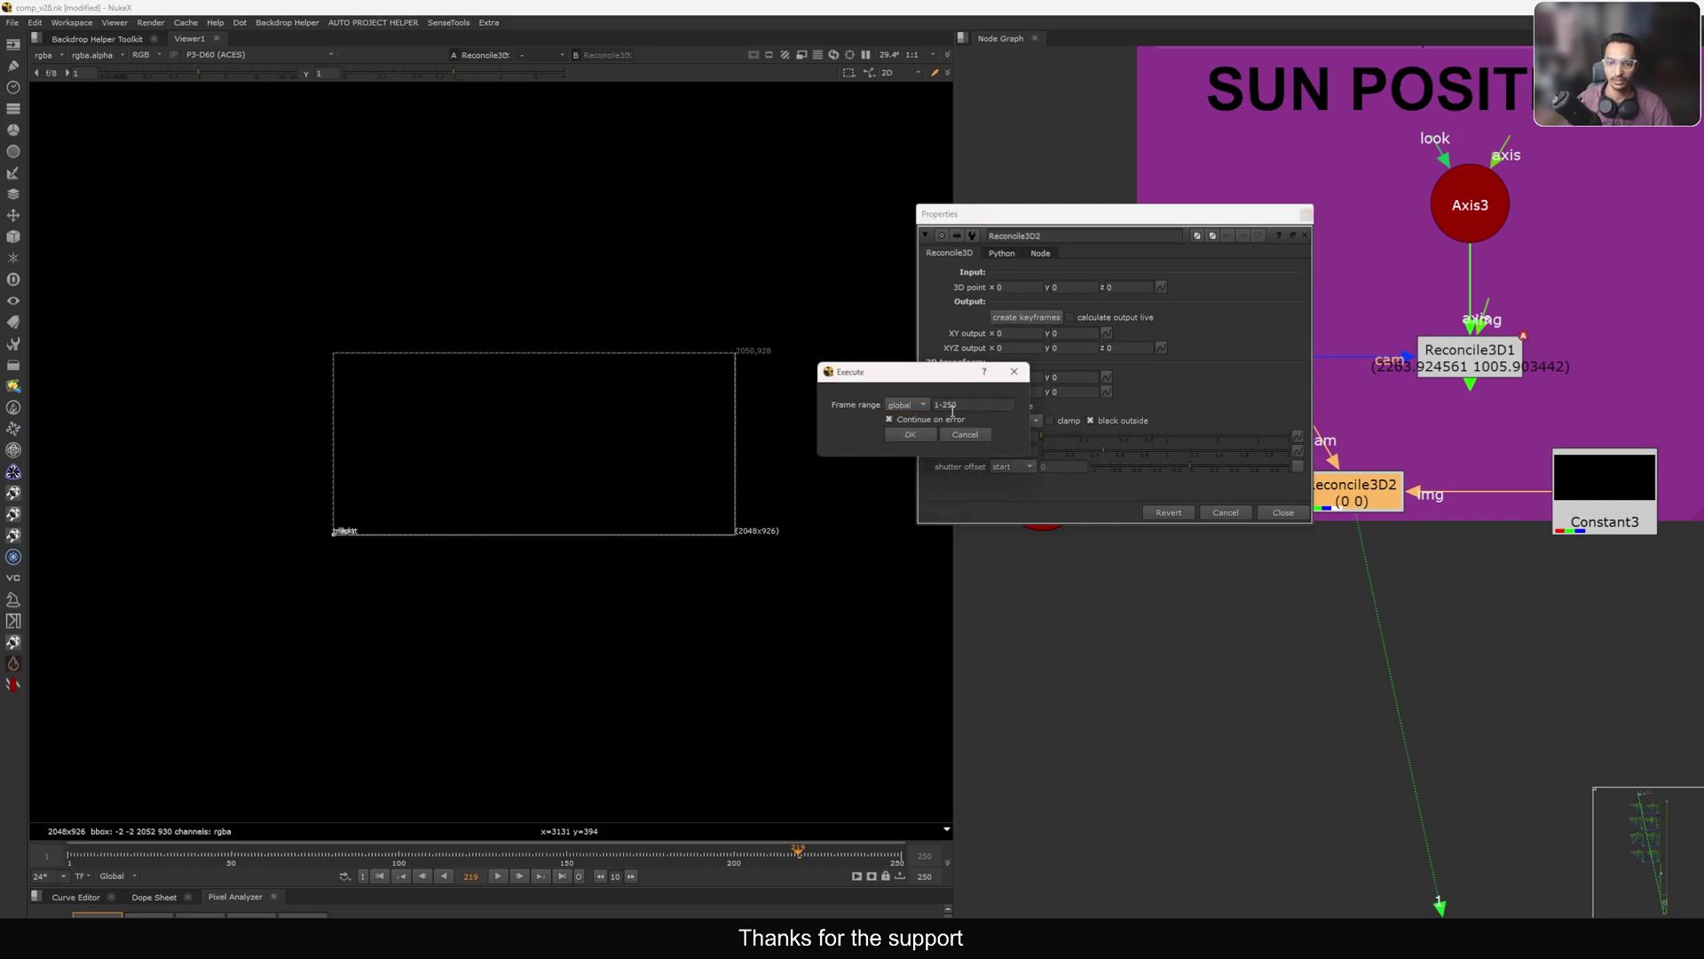
left_click(907, 435)
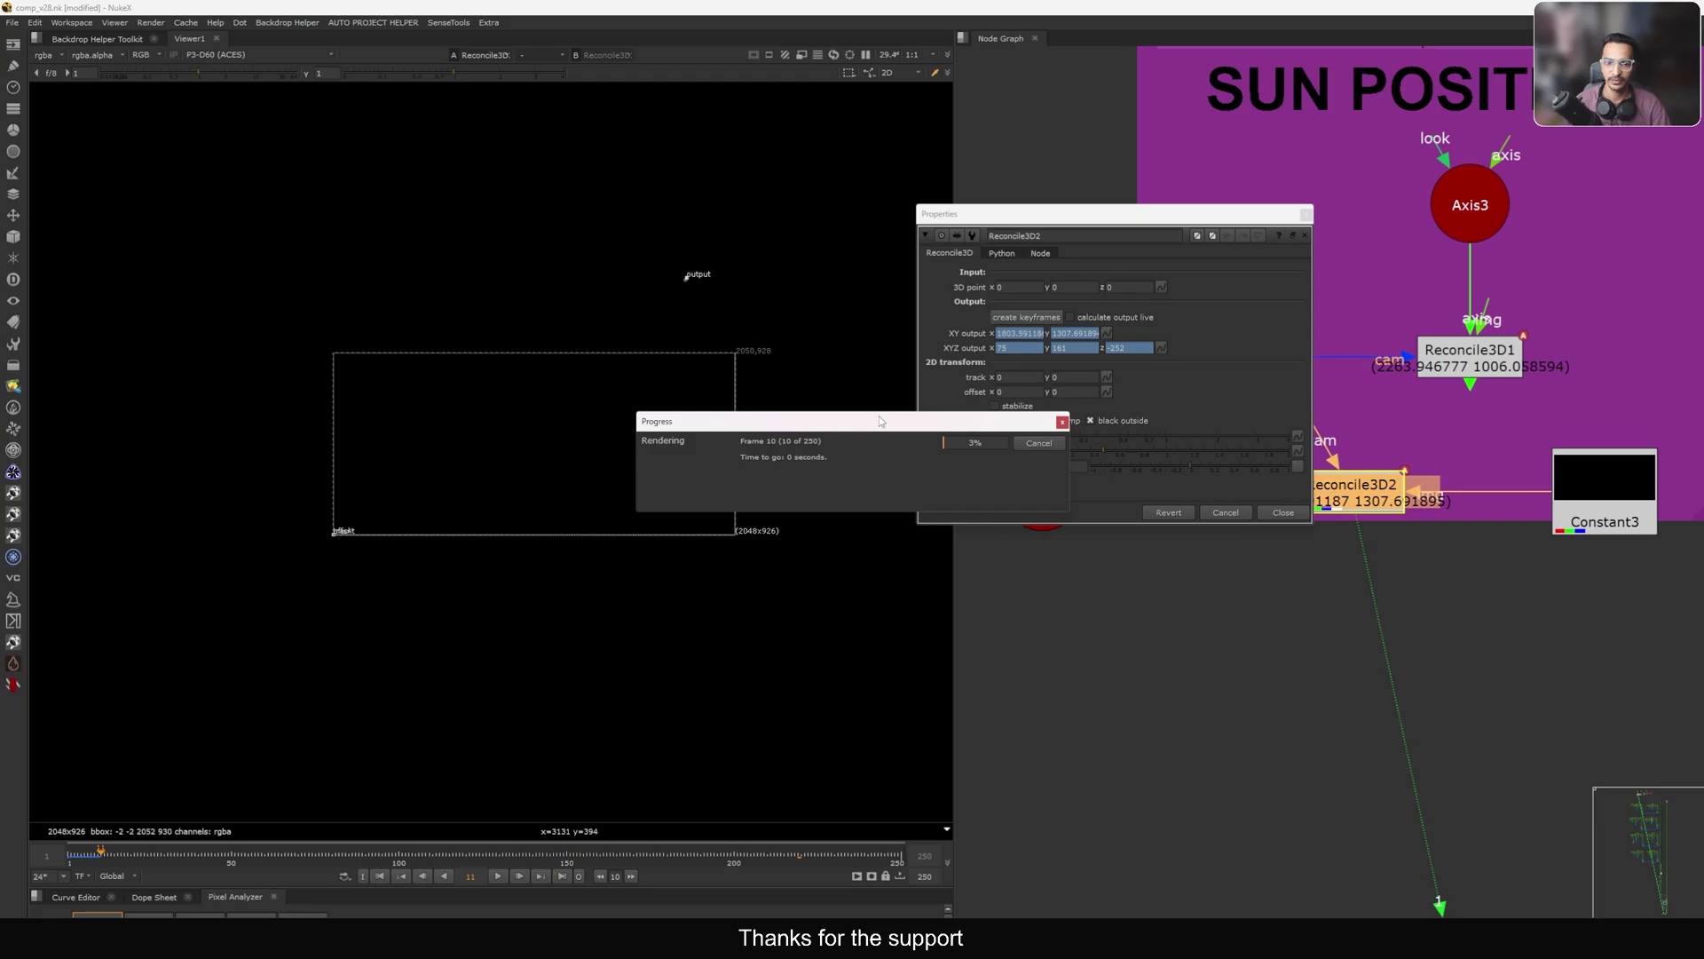
left_click_drag(879, 416, 1101, 379)
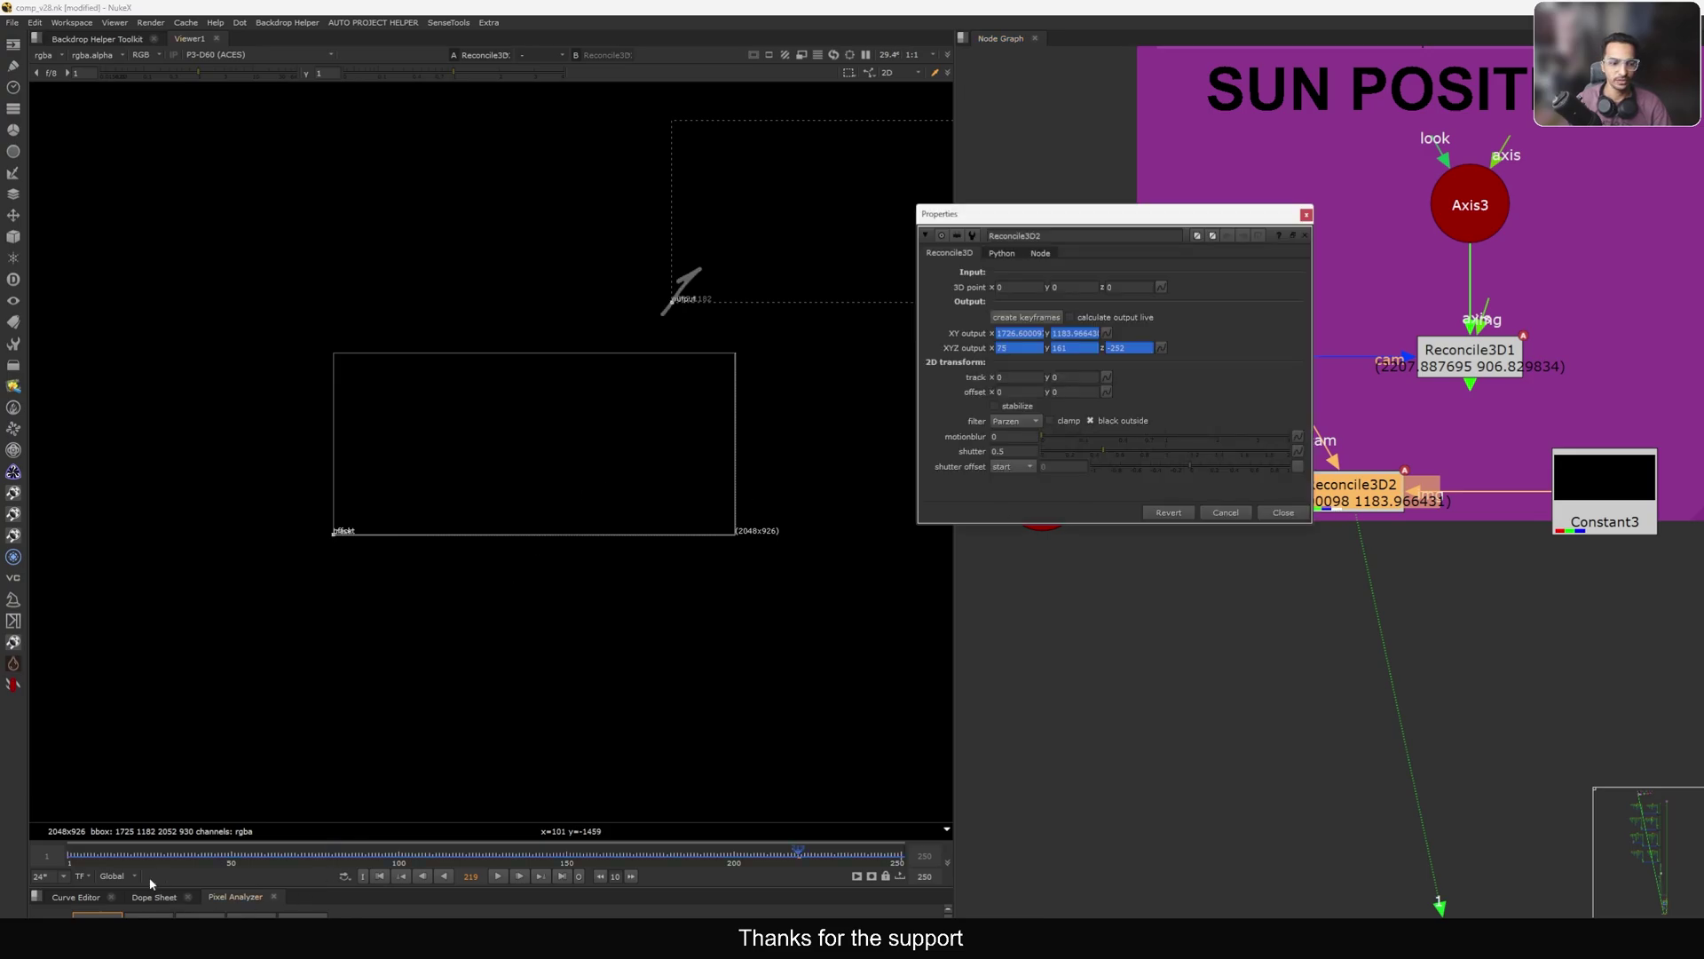
left_click_drag(120, 859, 453, 863)
Add an unconnected Transform node below Reconcile3D2.
left_click(1287, 617)
key("ctrl+shift+a")
key("Tab")
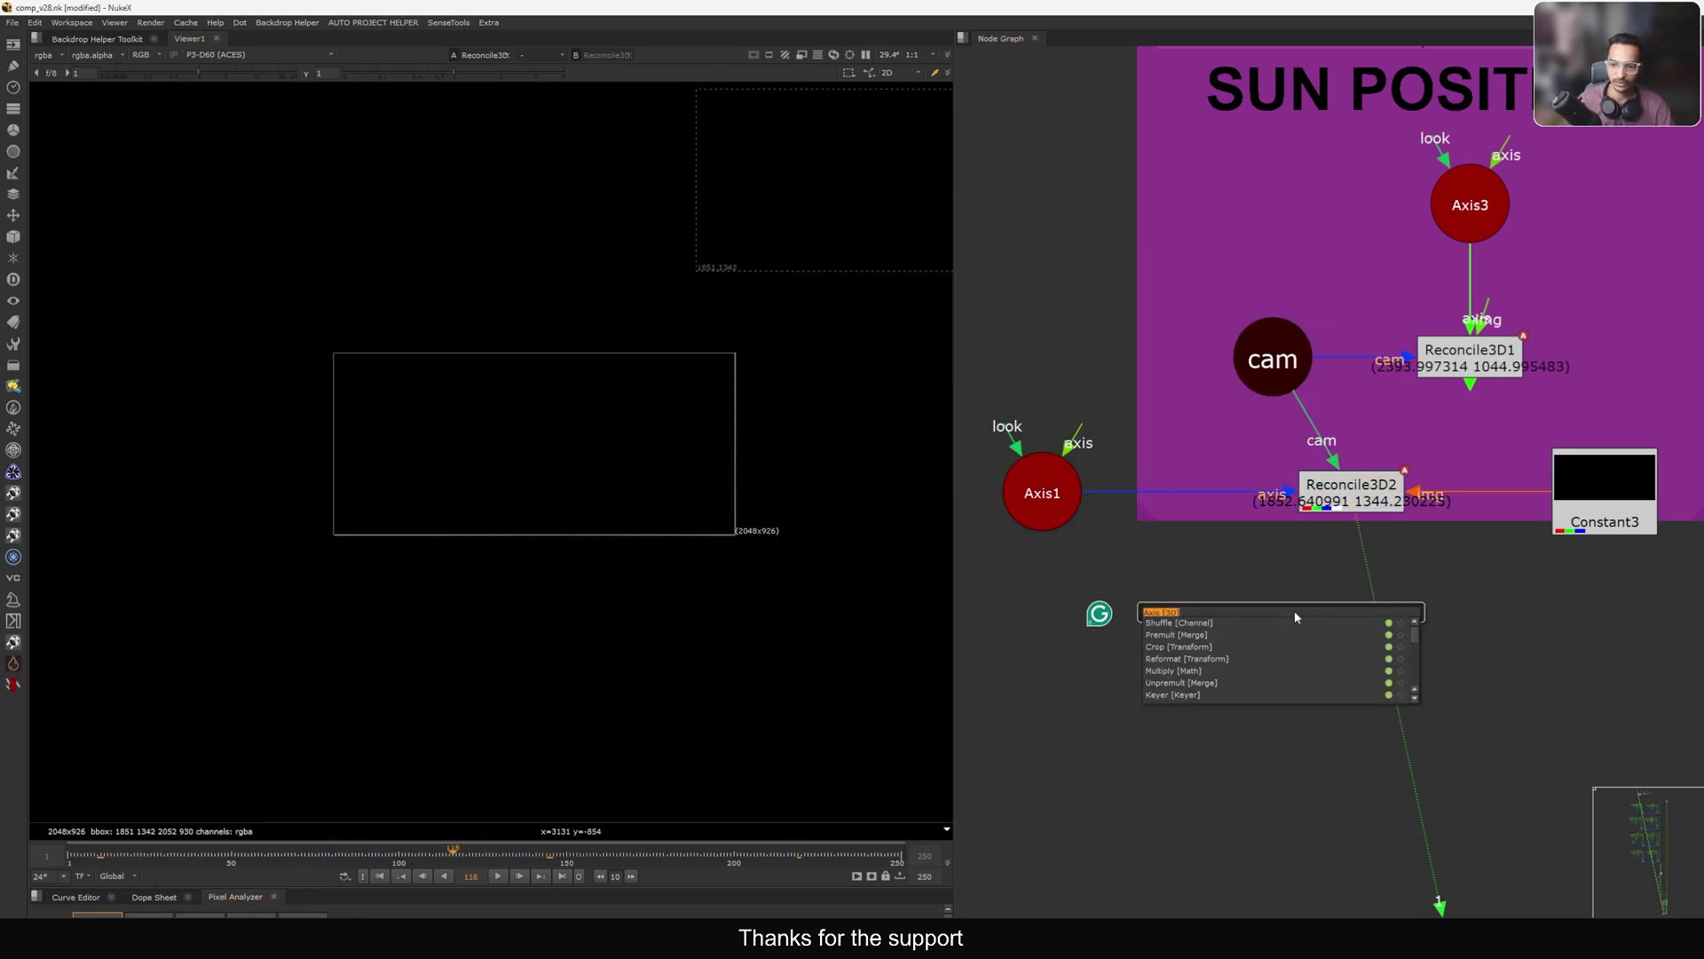
key("Escape")
key("t")
left_click_drag(1286, 607, 1263, 632)
Link Transform2's translate to Reconcile3D2's XY output with an expression.
double_click(1336, 487)
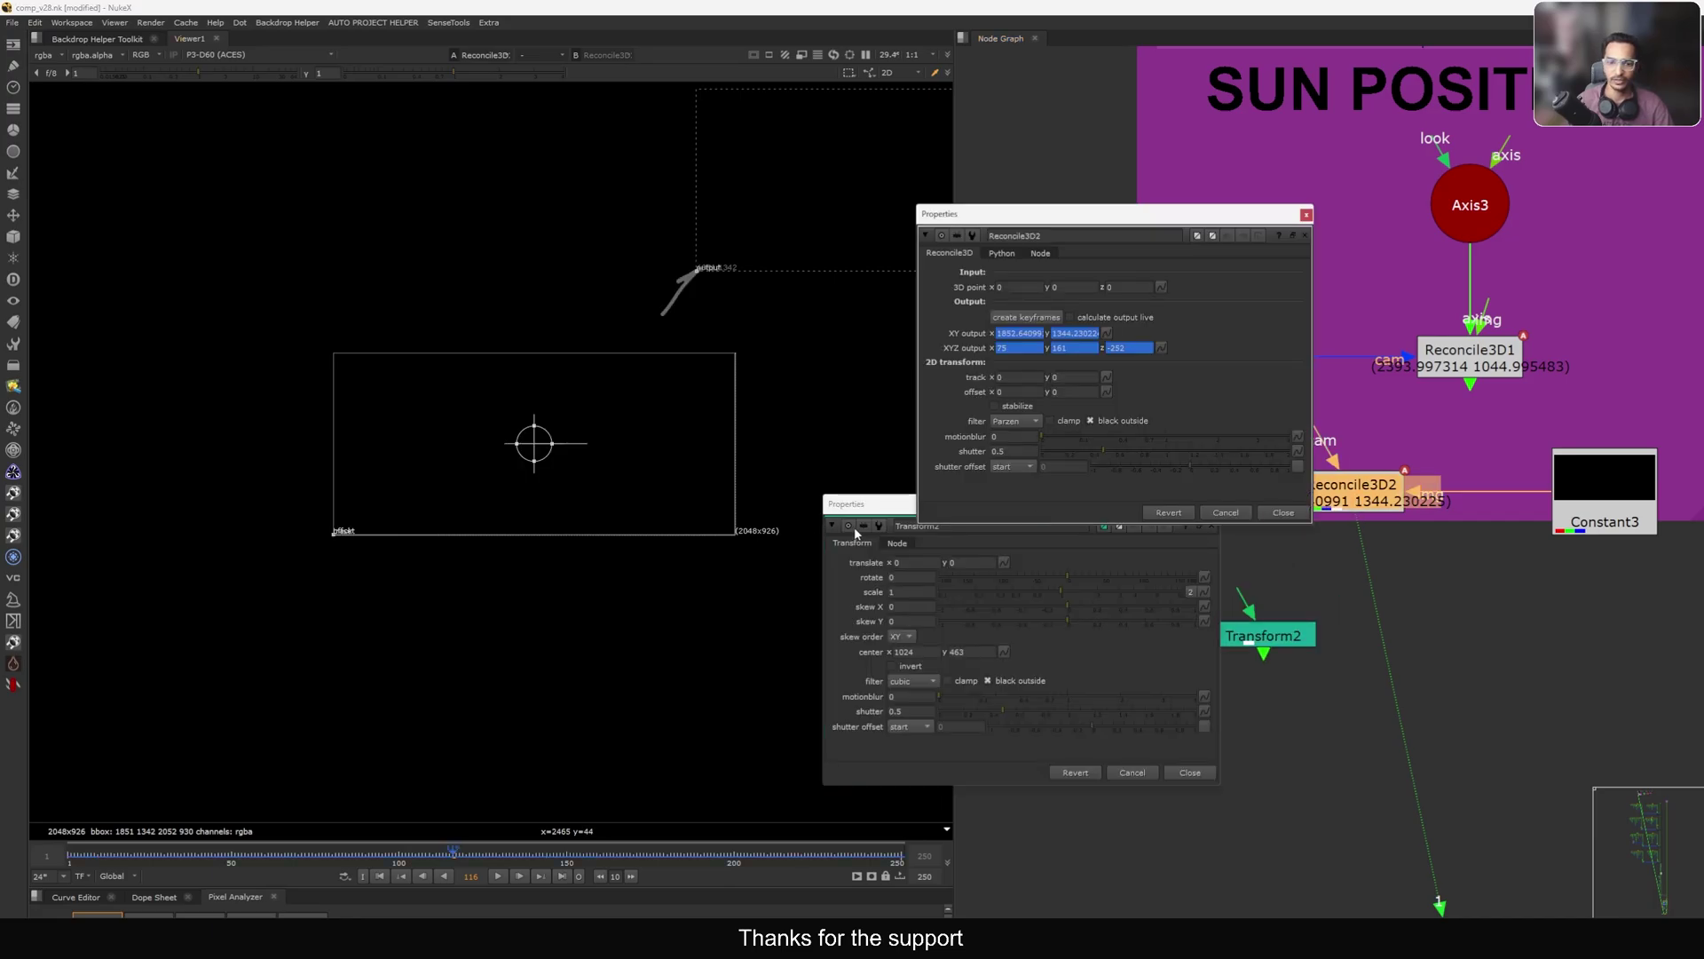
left_click_drag(863, 505, 755, 538)
left_click_drag(1114, 215, 1163, 209)
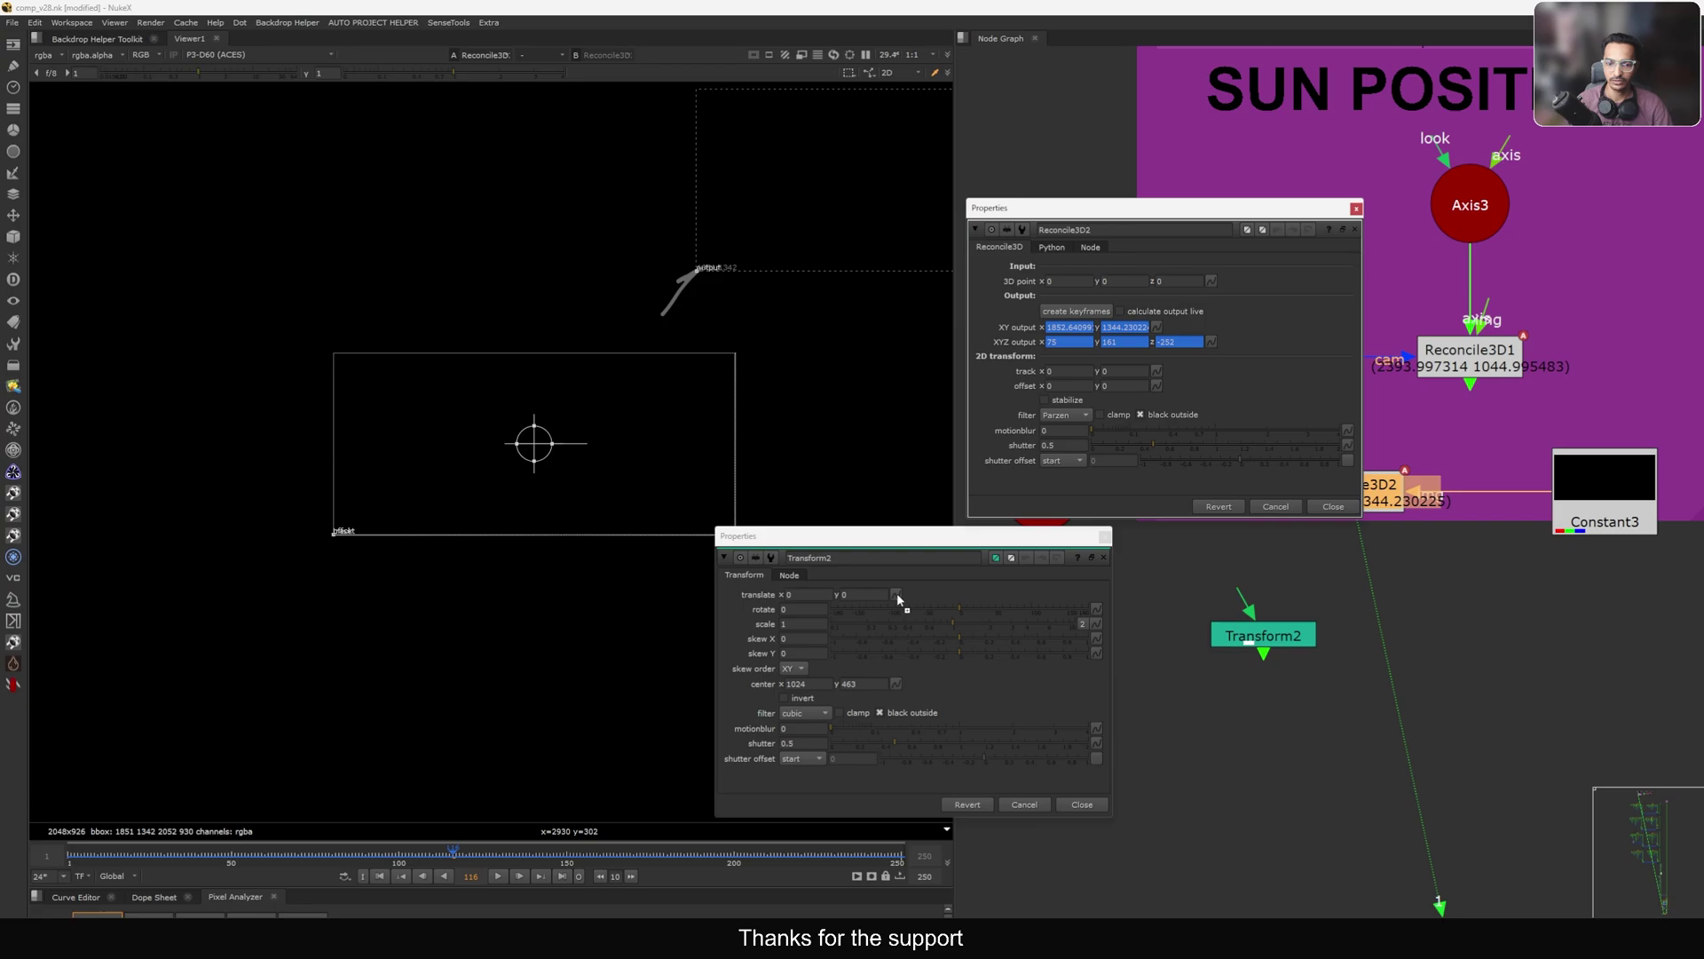
left_click_drag(899, 600, 897, 595, "ctrl")
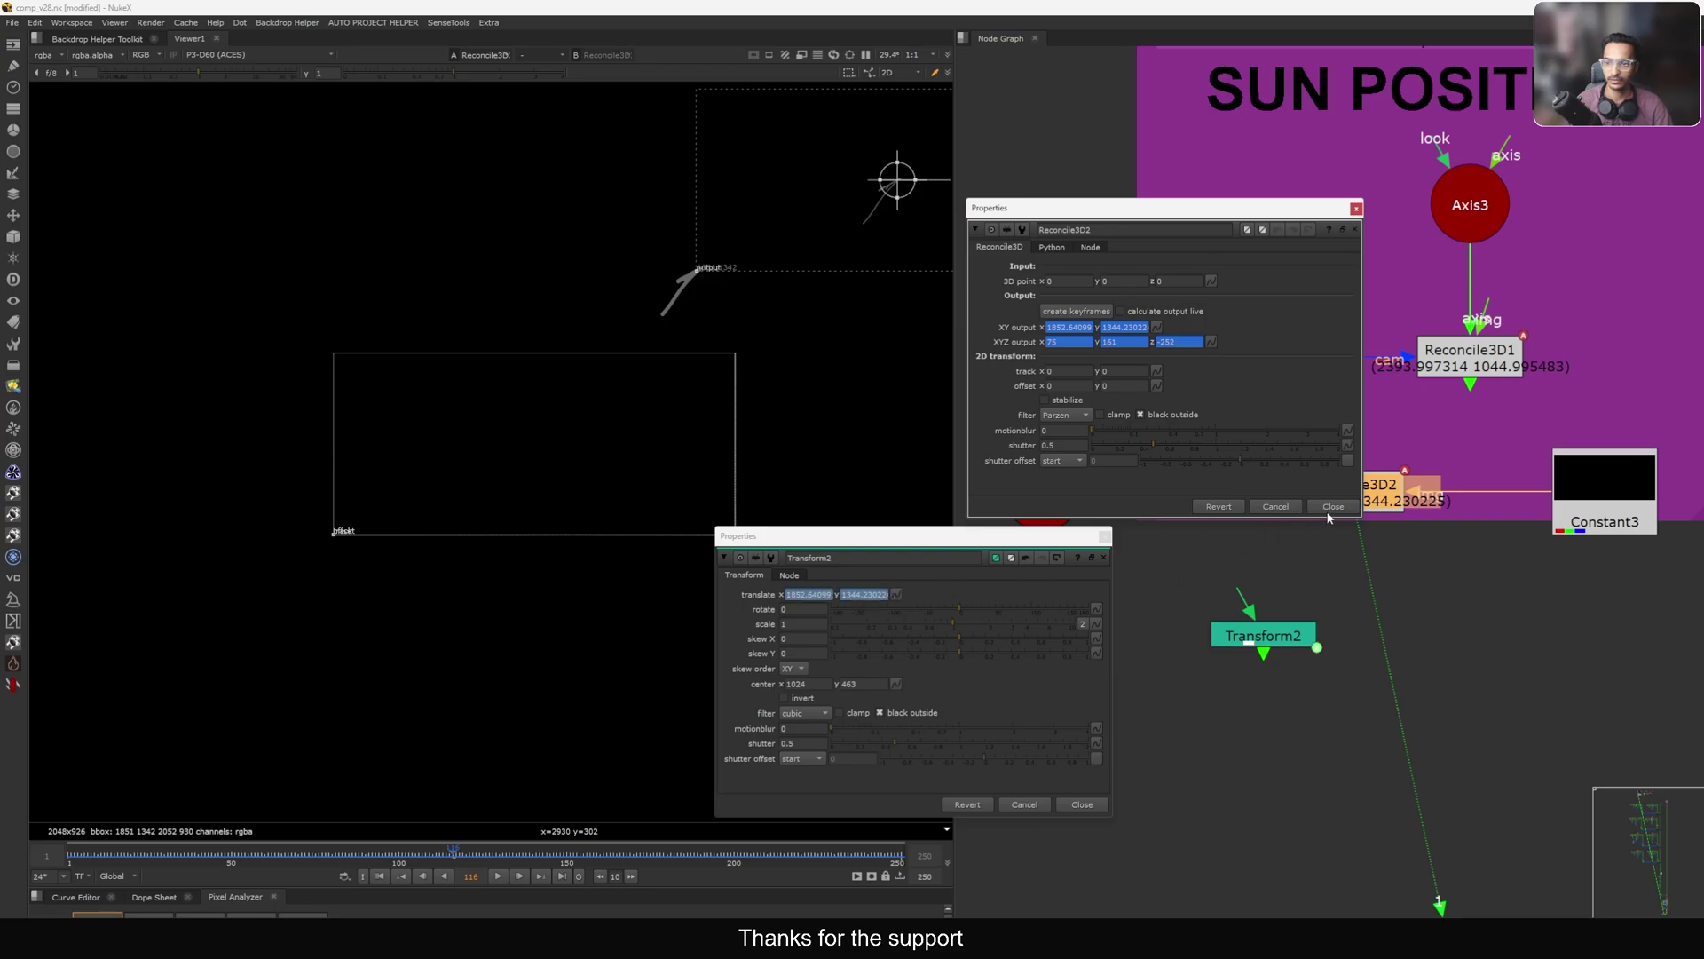
Set Transform2's center to x 0, y 0 and scrub the timeline to check the linked motion.
left_click(1270, 635)
middle_click_drag(879, 317, 841, 339)
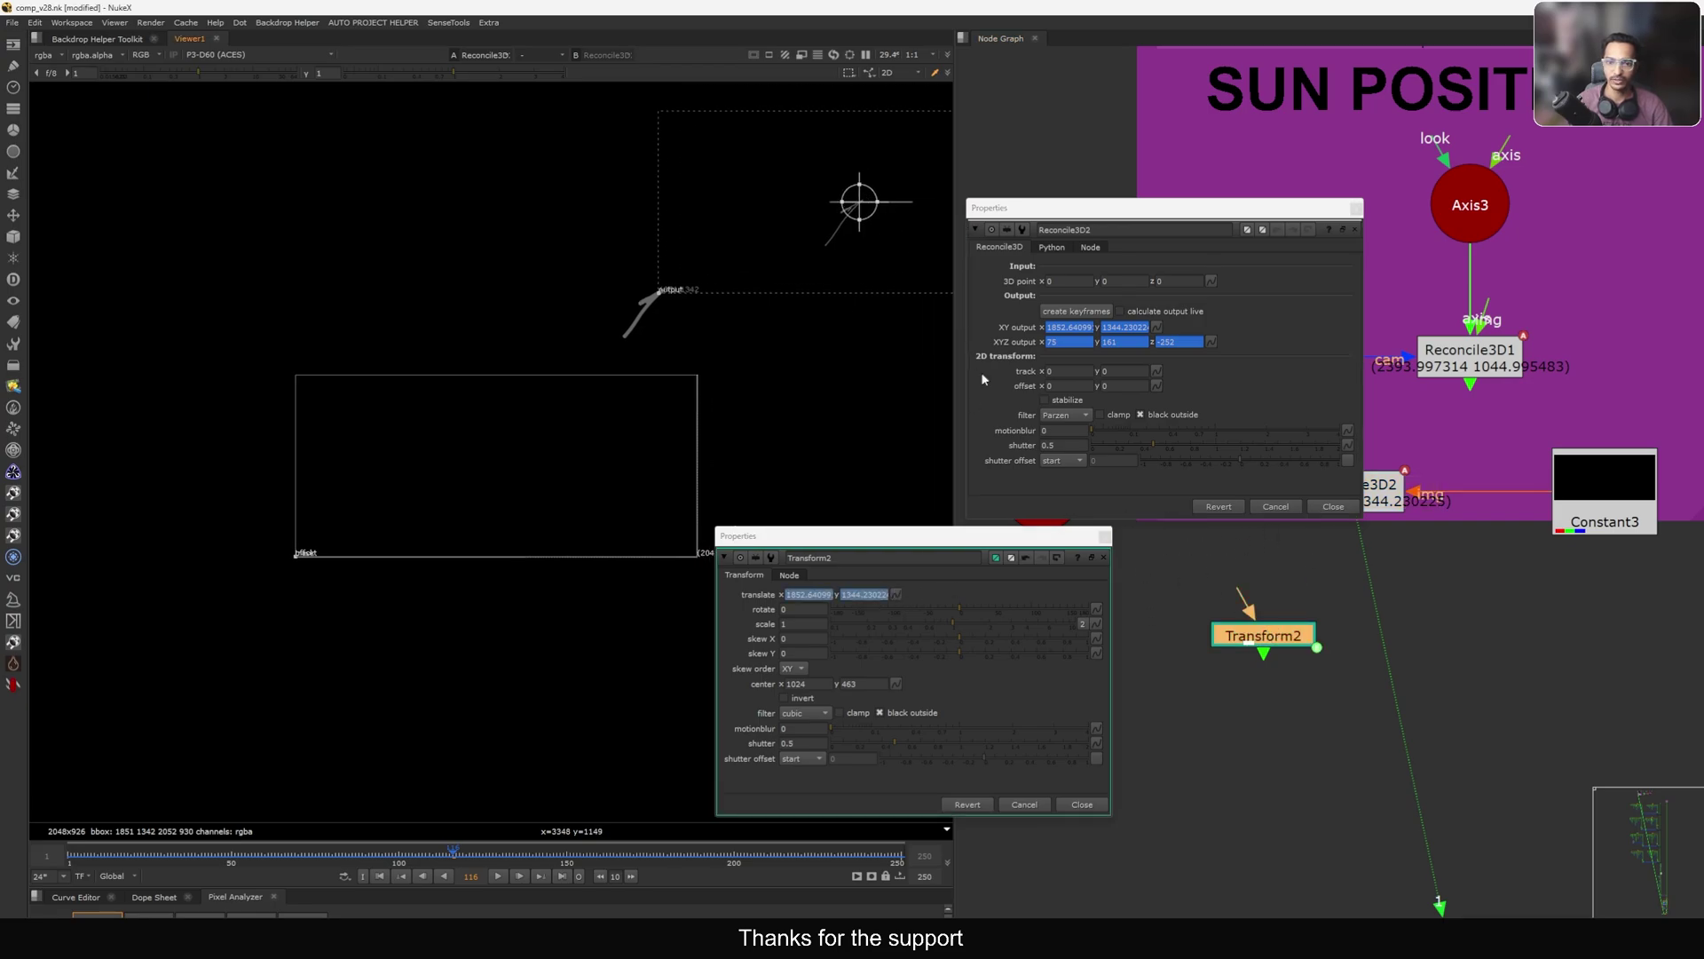
left_click_drag(1042, 547, 1145, 382)
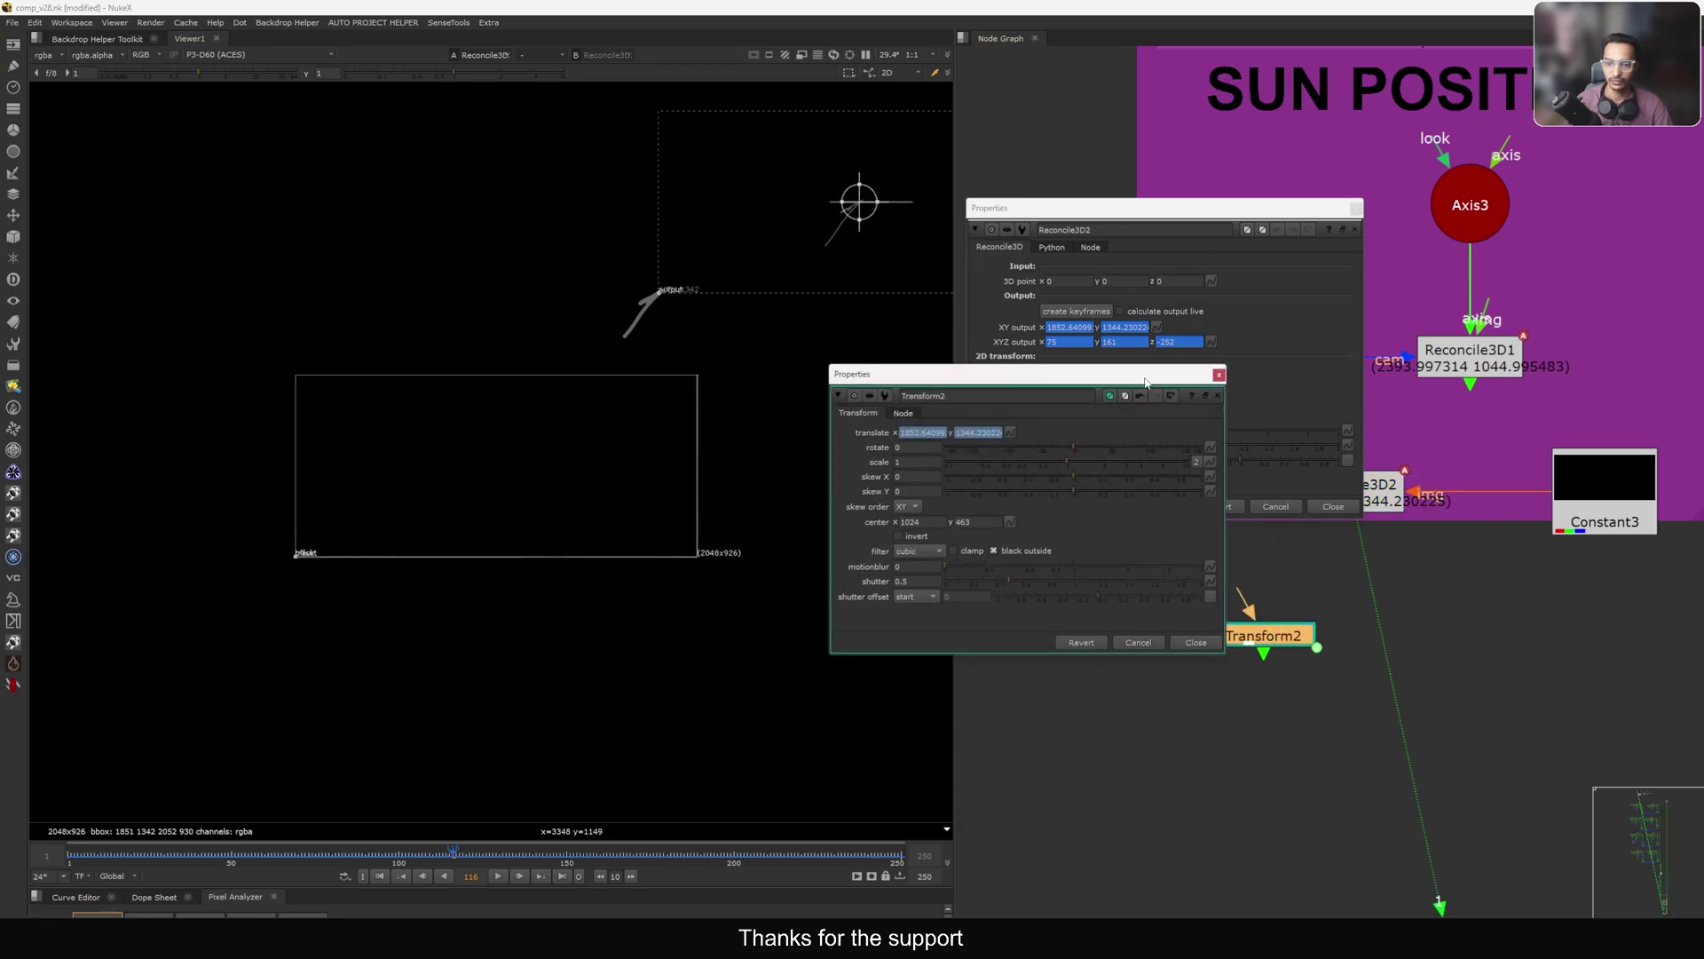
double_click(910, 522)
type("0")
key("Tab")
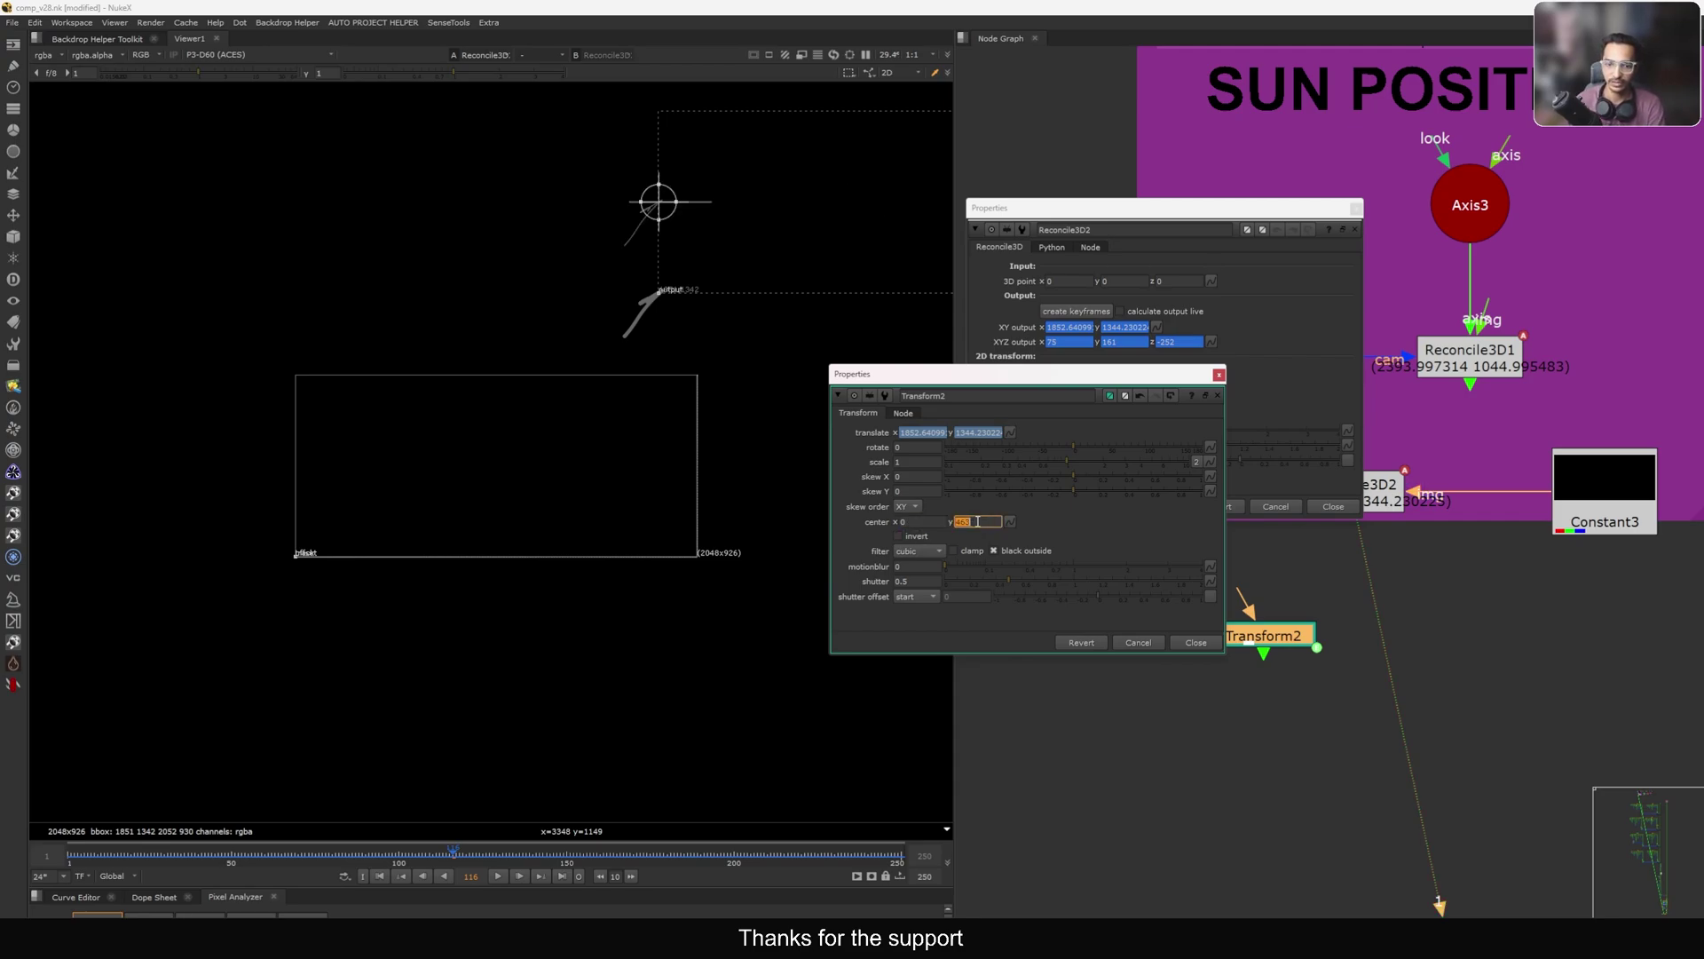
type("0")
key("Return")
left_click(1334, 506)
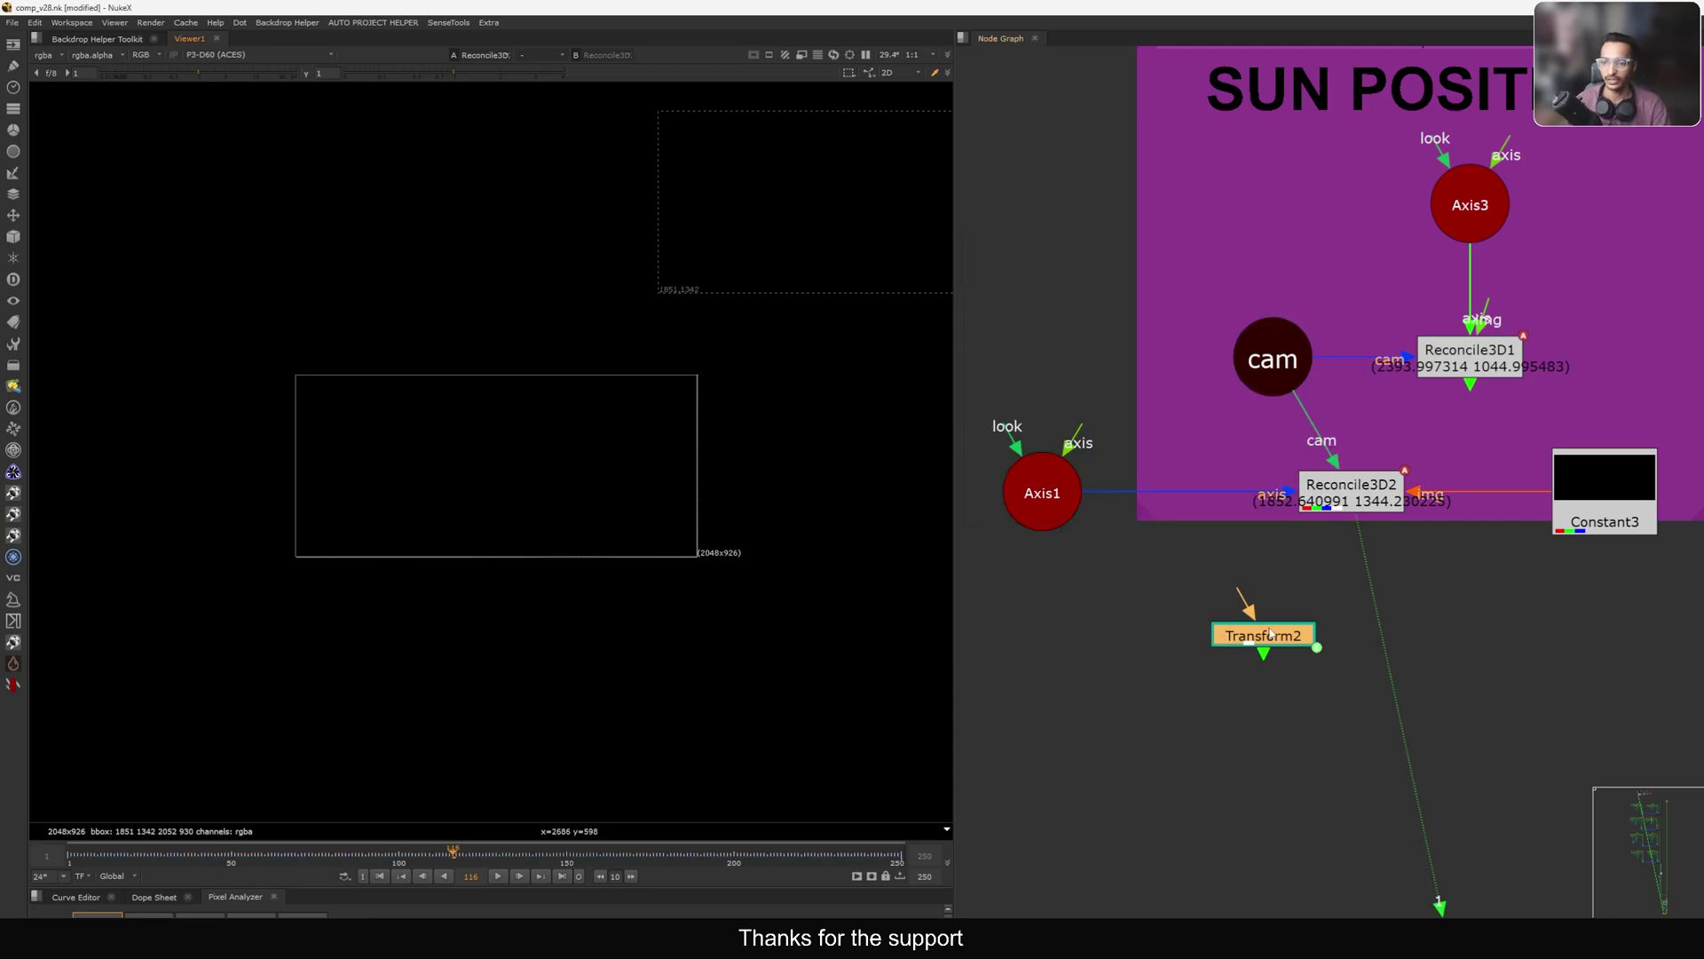
left_click_drag(389, 863, 724, 861)
Delete the Transform2, Reconcile3D2, Constant3 and Axis1 nodes, leaving the original Sun Position setup.
left_click(1197, 646)
key("Delete")
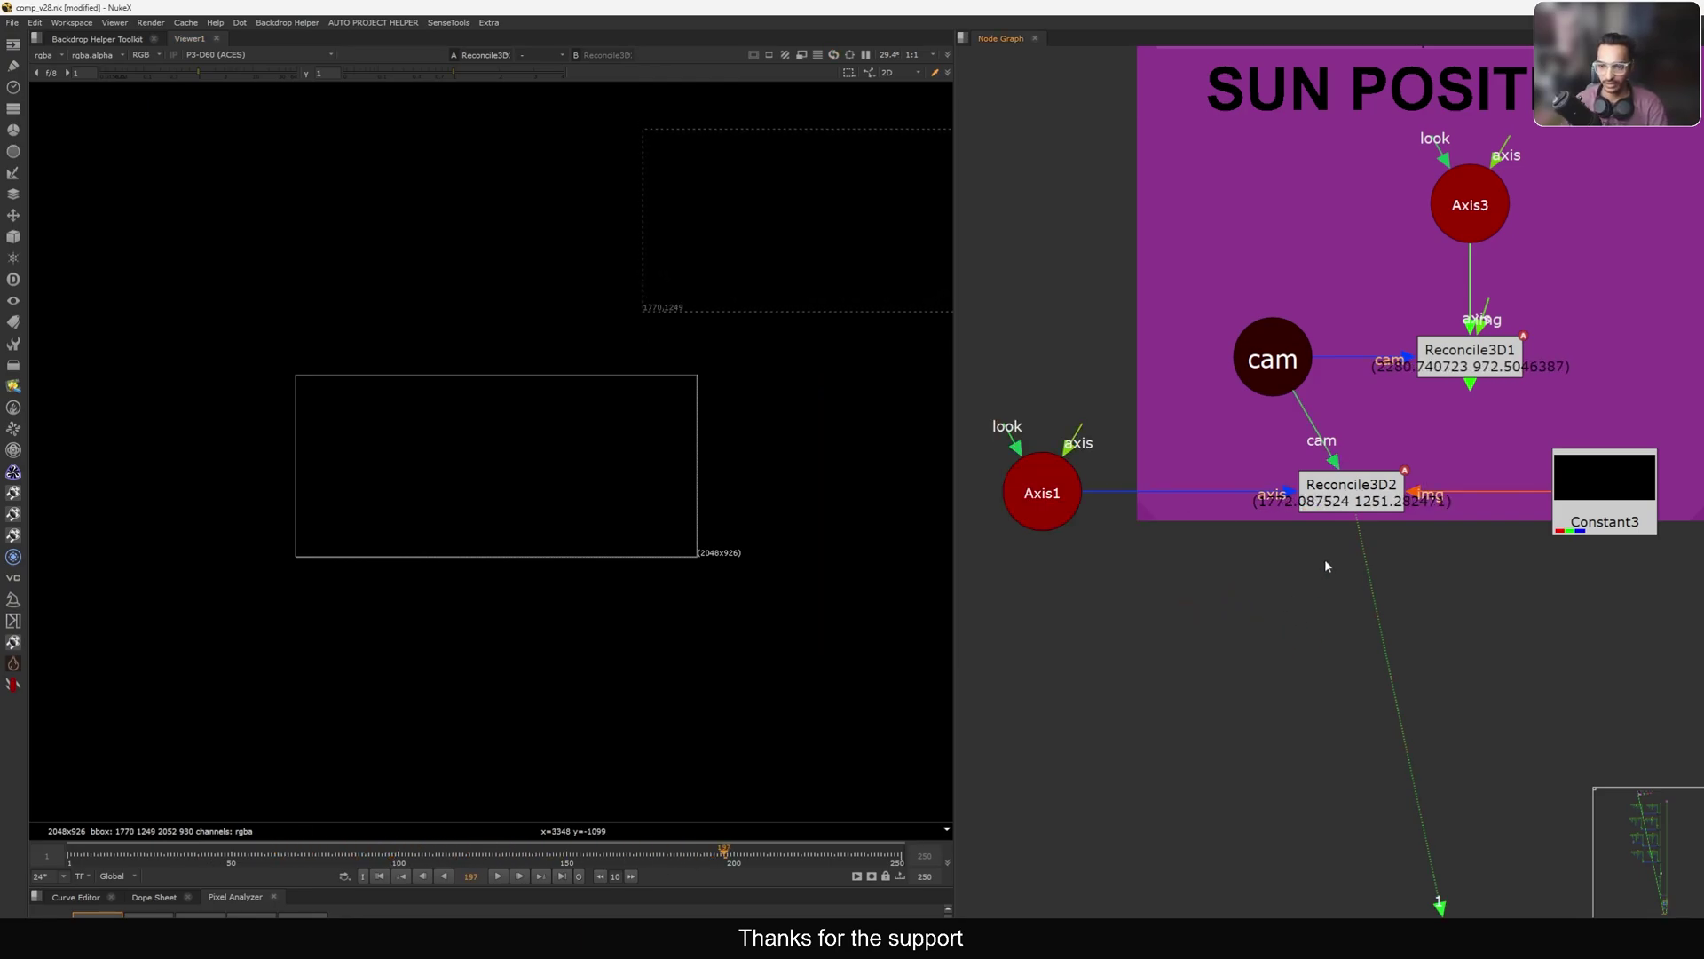
left_click(1351, 486)
key("Delete")
key("Delete")
left_click(1064, 510)
key("Delete")
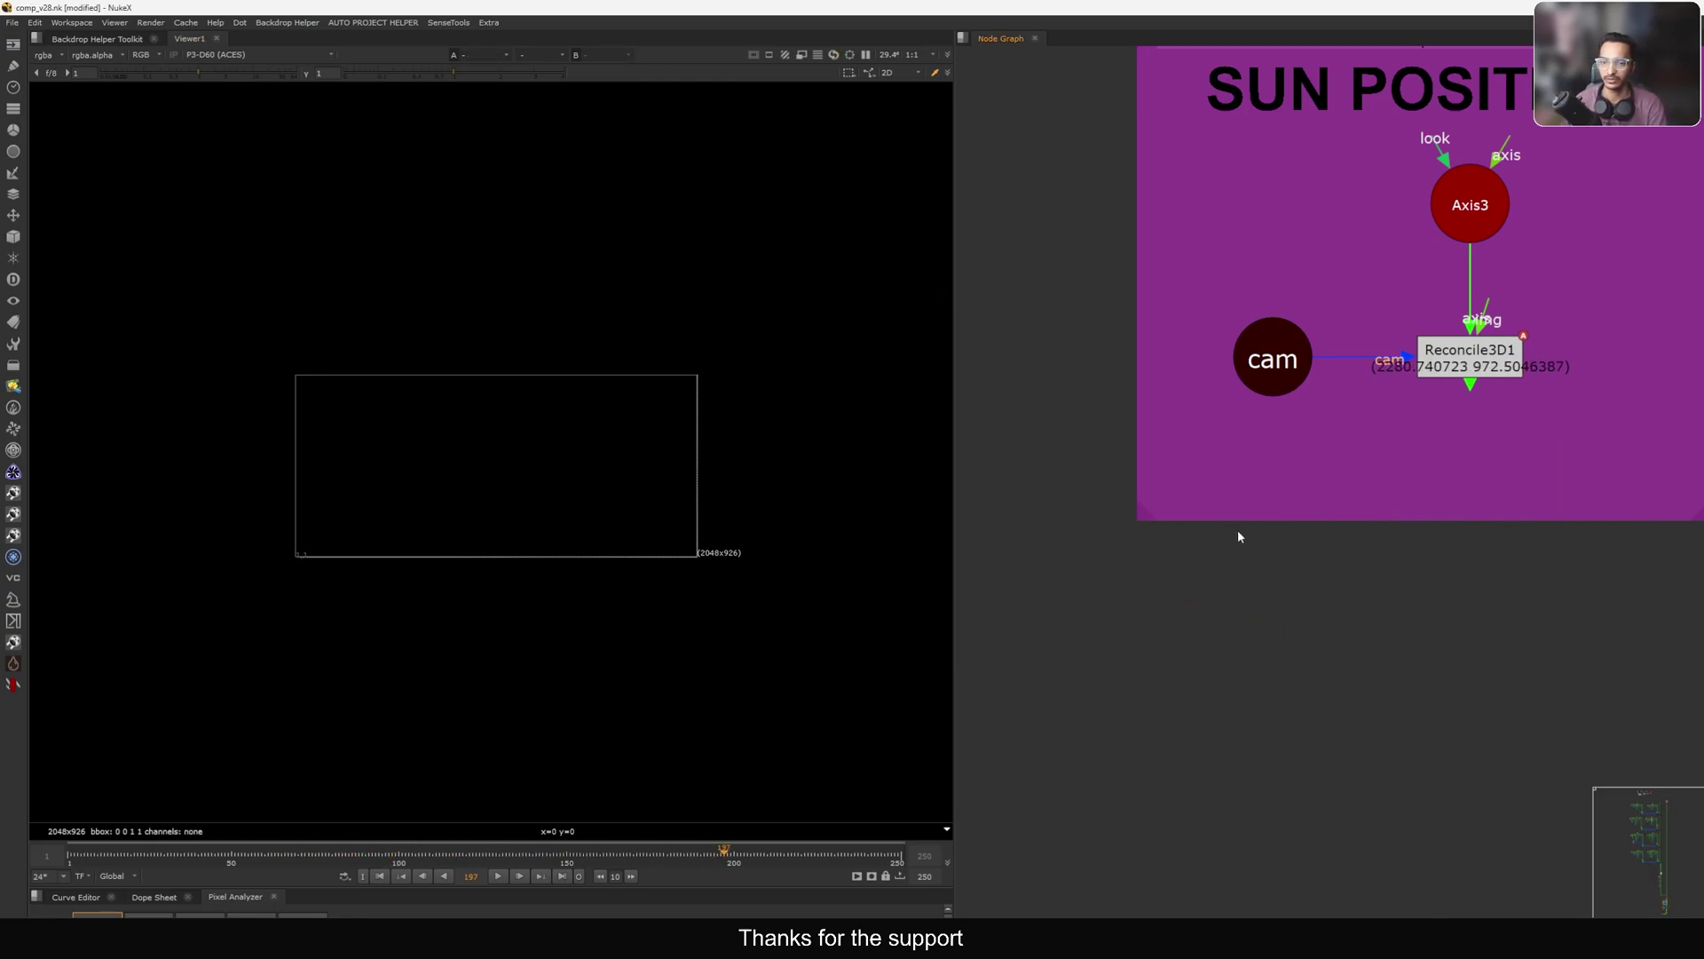
Trace the expression links from Reconcile3D1 to the Volume Rays nodes inside the Lens Effect backdrop.
scroll(1238, 533, "down", 4)
scroll(1332, 464, "up", 3)
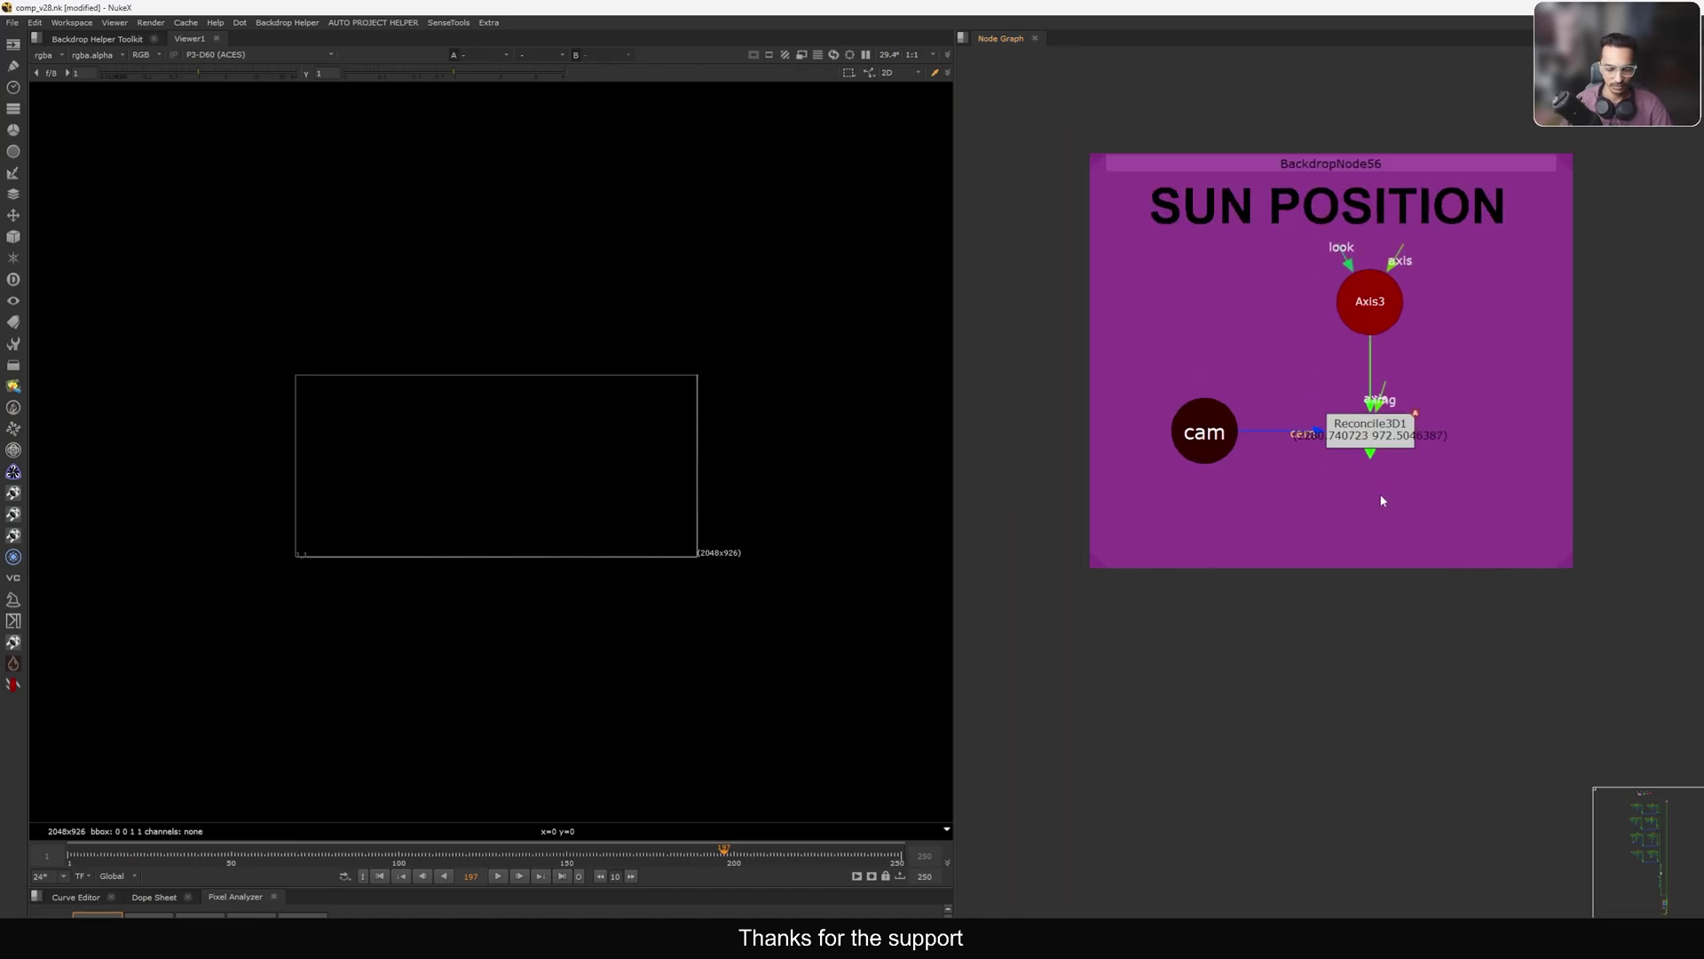
scroll(1385, 499, "down", 4)
scroll(1380, 489, "up", 3)
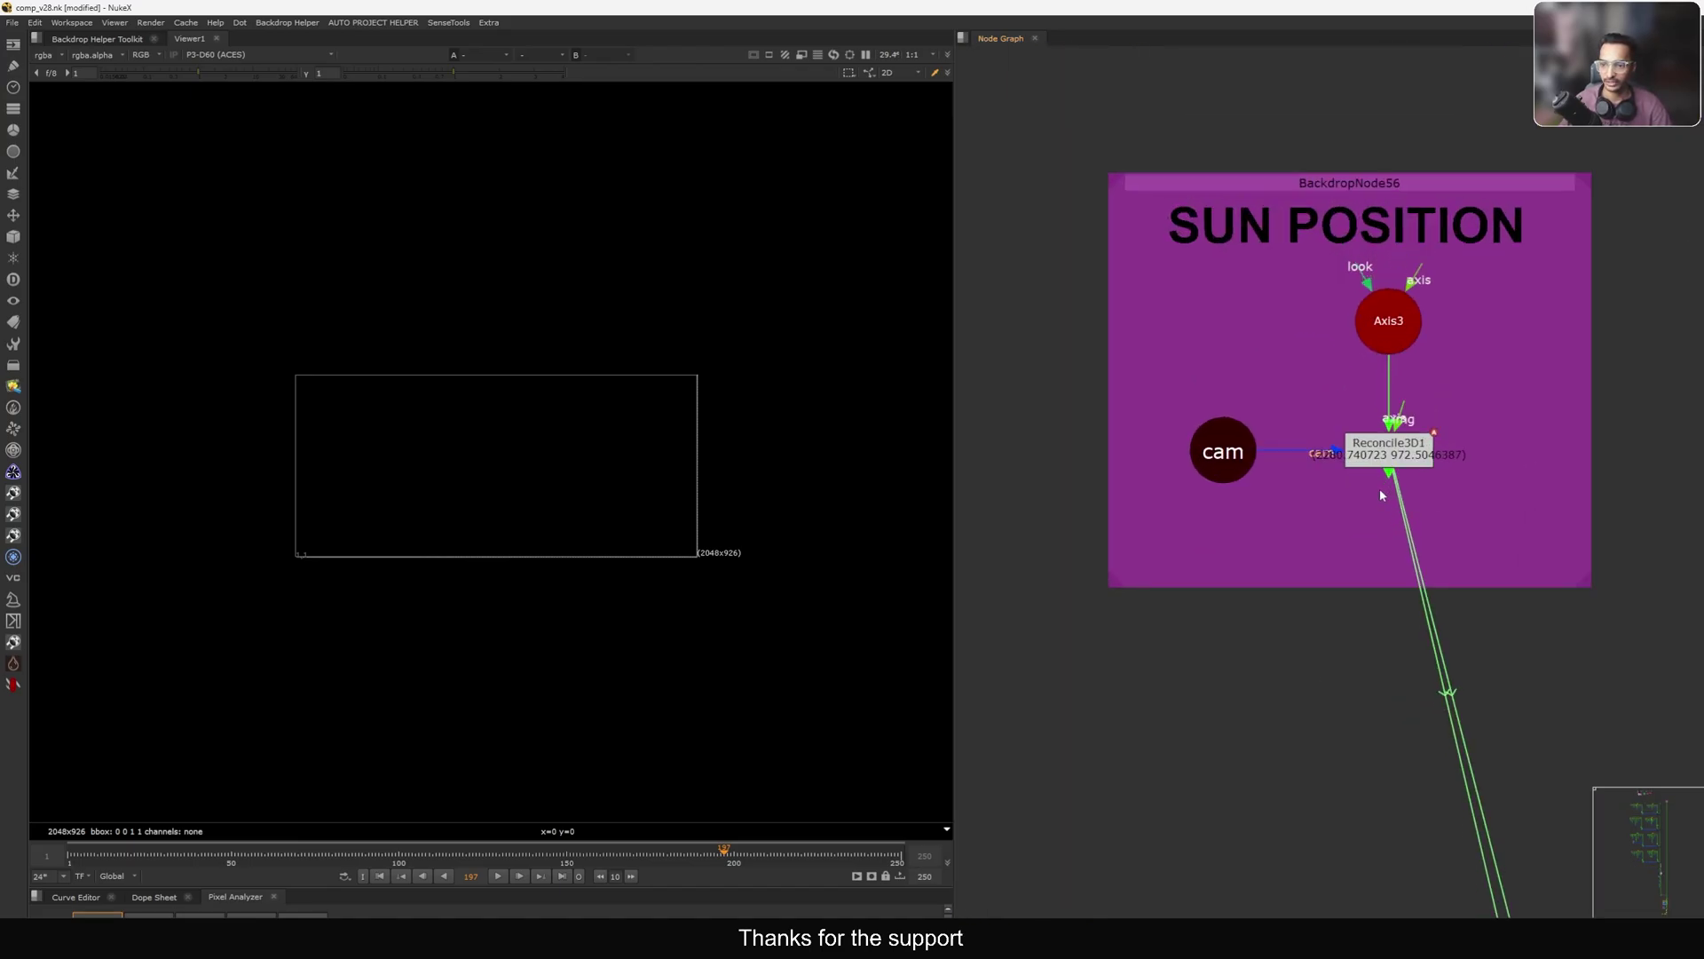
scroll(1376, 493, "down", 4)
scroll(1373, 495, "down", 7)
middle_click_drag(1299, 717, 1194, 231)
mouse_move(1500, 812)
middle_mouse_down()
mouse_move(1282, 389)
mouse_move(1274, 240)
middle_mouse_up()
middle_click_drag(1312, 582, 1293, 419)
scroll(1359, 511, "up", 6)
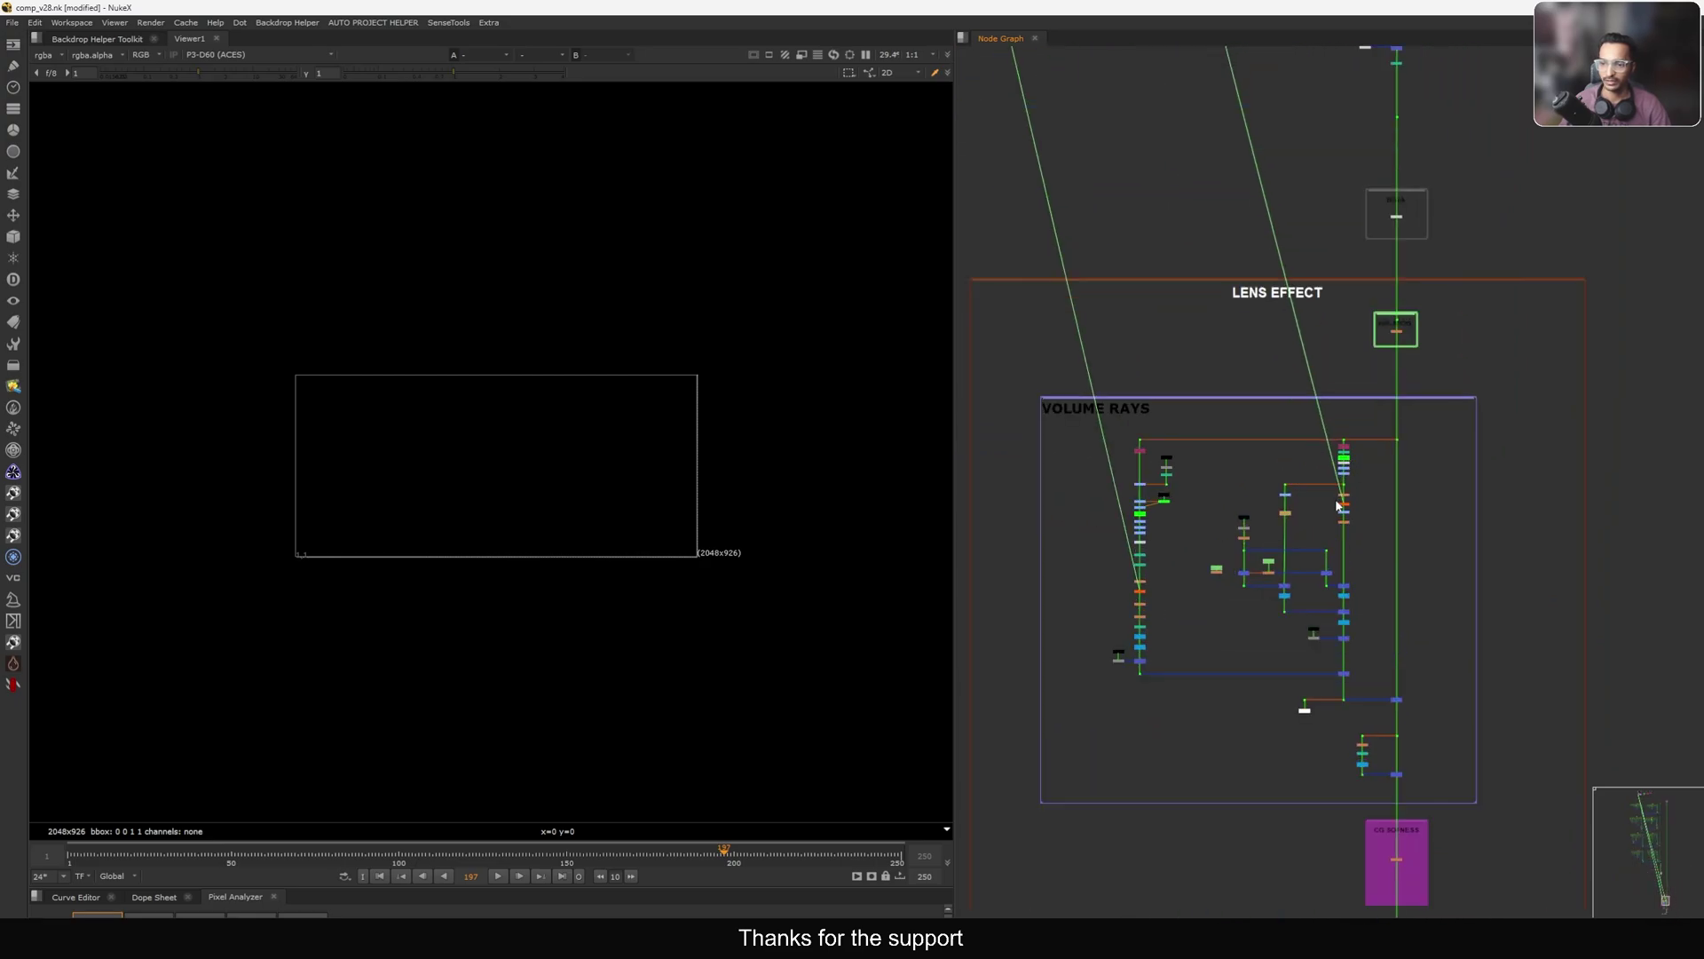
scroll(1359, 510, "up", 3)
View GodRays2 and examine its linked center across the timeline.
left_click_drag(1103, 406, 1569, 540)
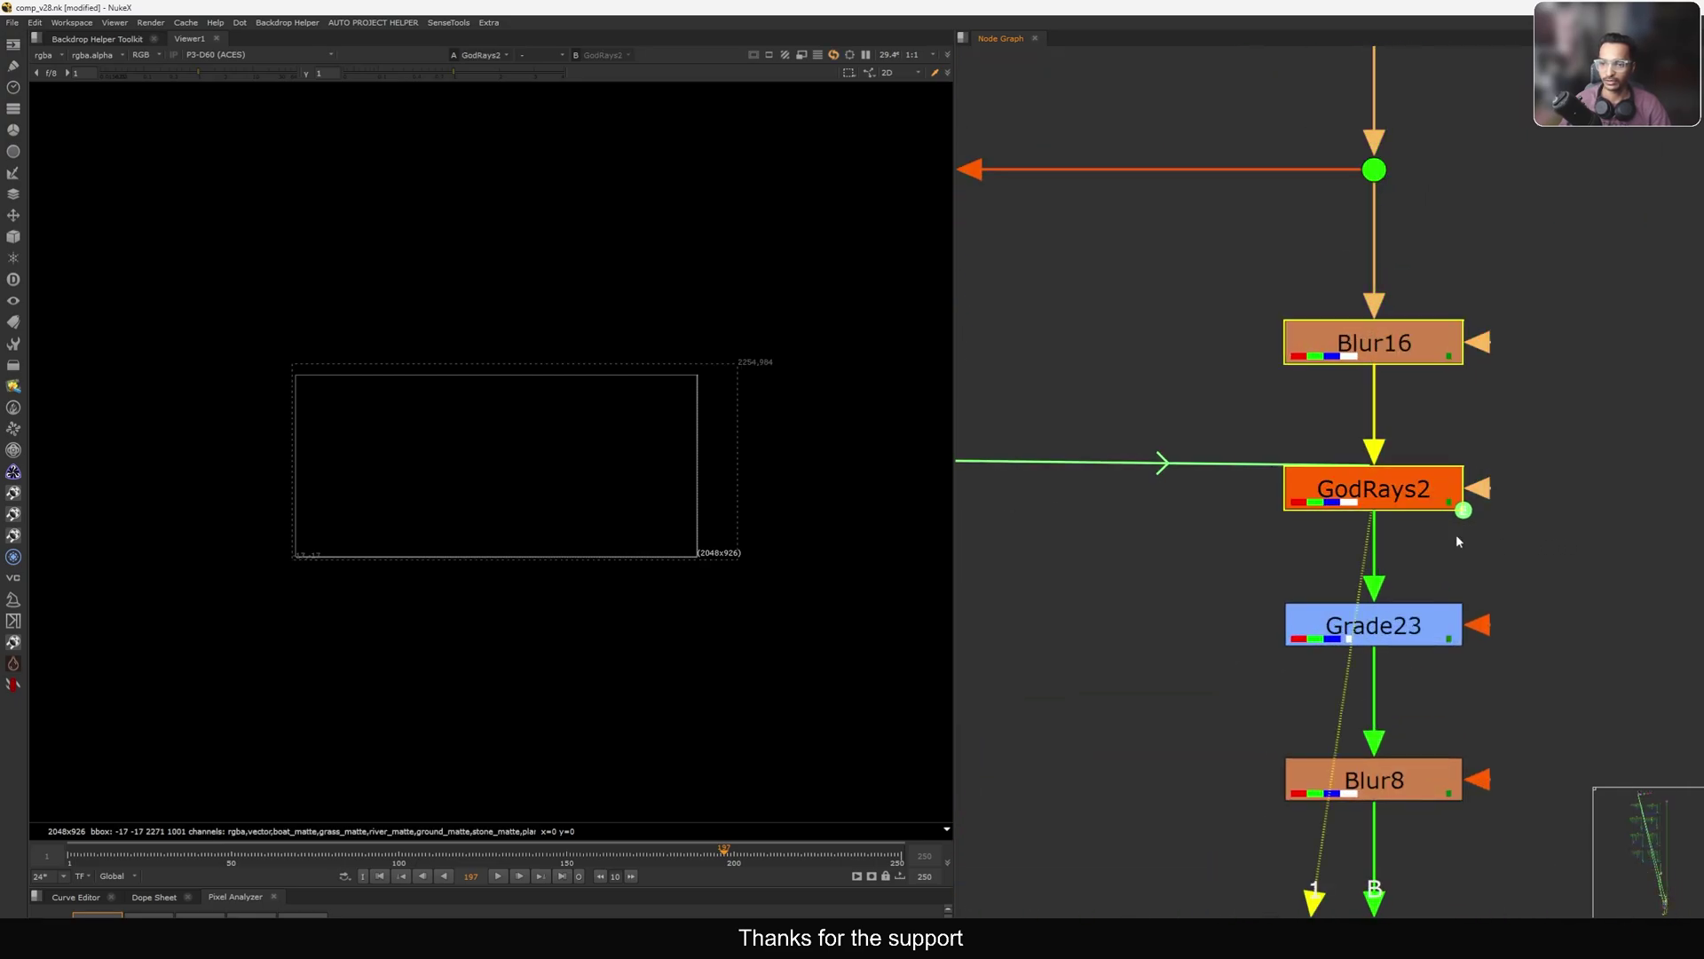
key("1")
double_click(1323, 489)
left_click_drag(1057, 380, 1172, 180)
scroll(750, 362, "up", 3)
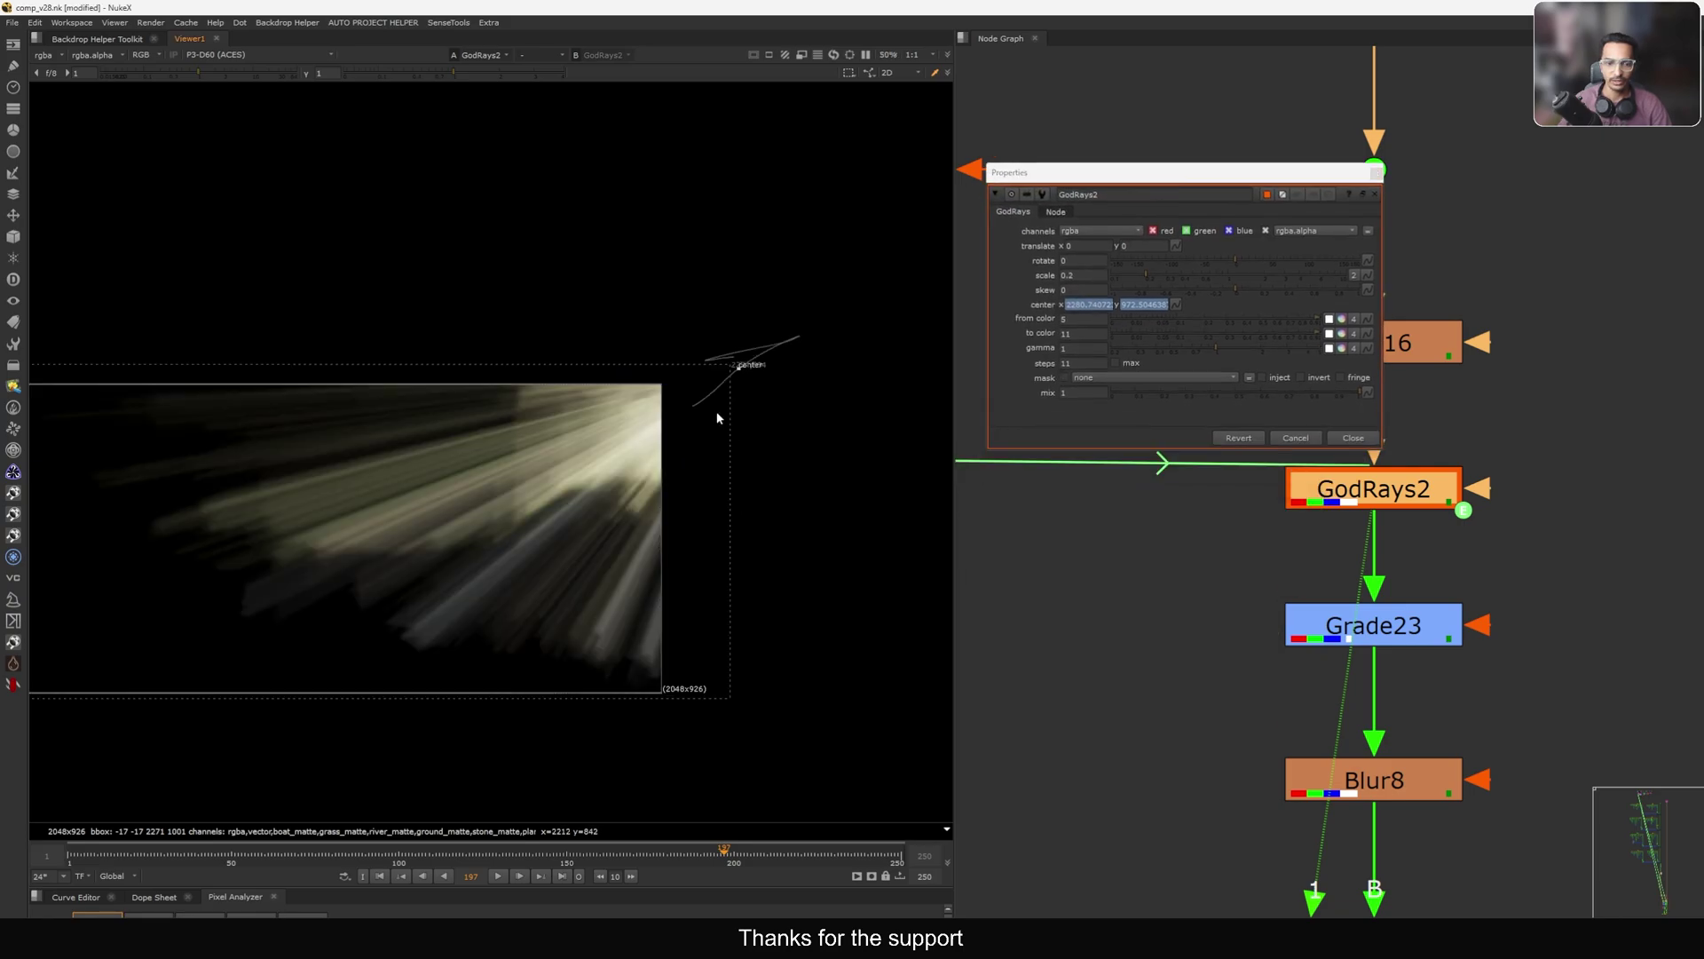
left_click_drag(151, 852, 845, 858)
left_click(1353, 438)
View GodRays1 in the other Volume Rays branch and examine its linked center from the first frame onward.
scroll(1282, 441, "down", 5)
scroll(1281, 440, "down", 3)
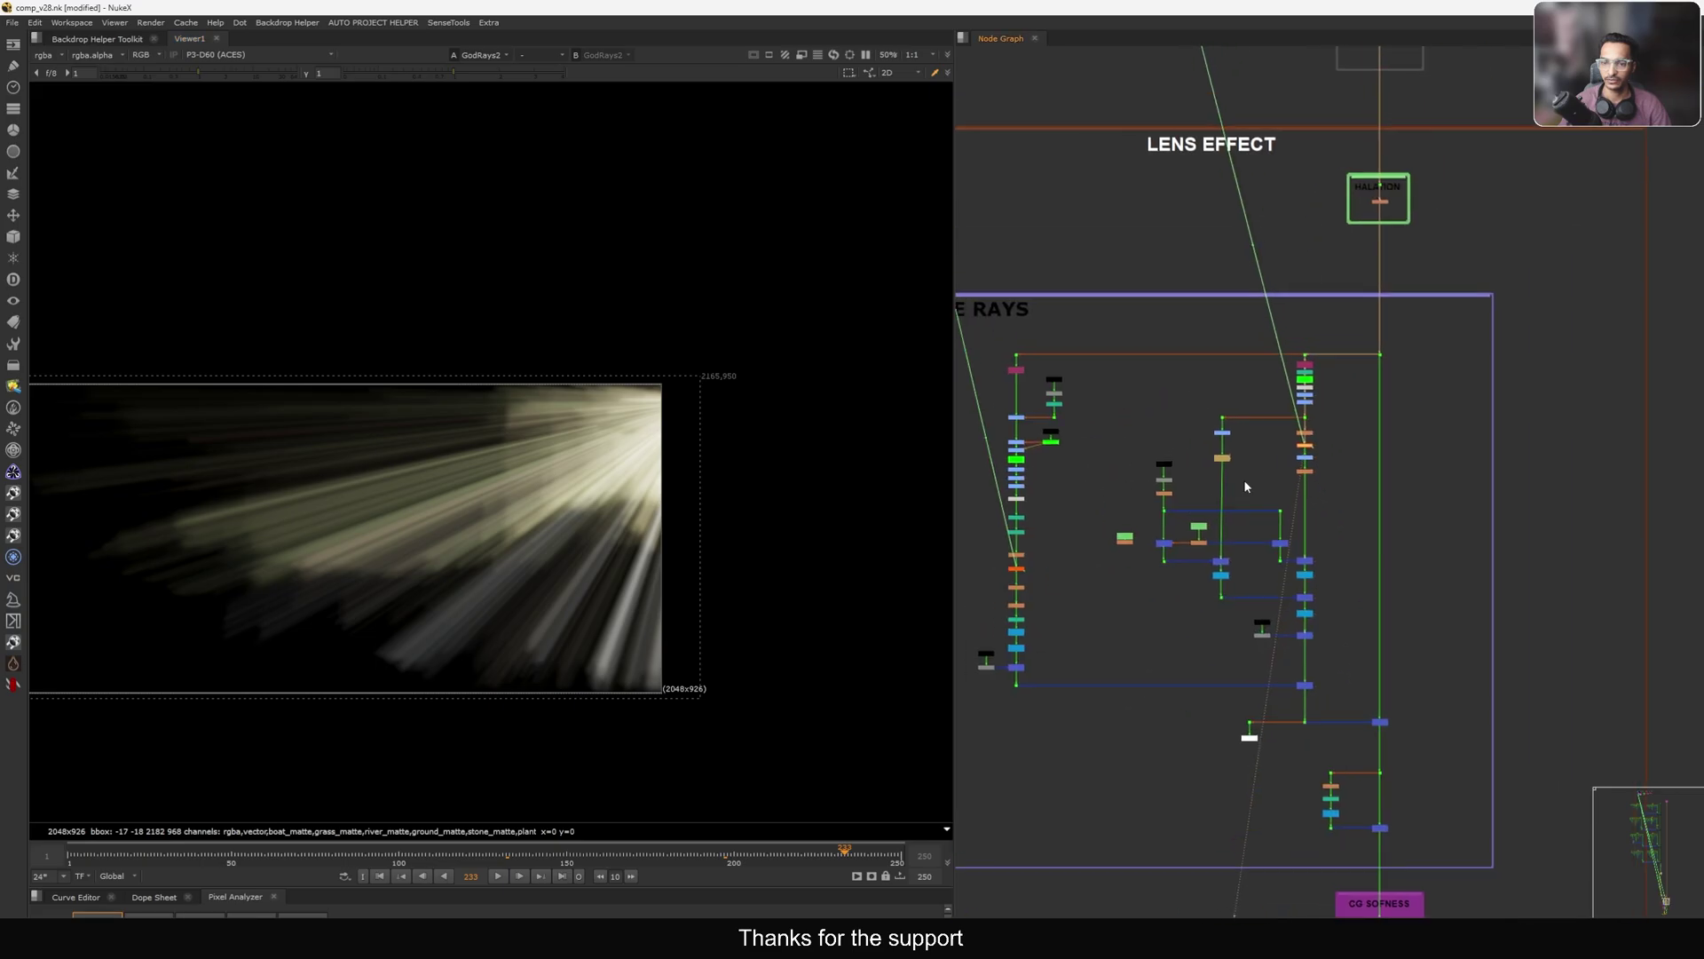
middle_click_drag(1027, 578, 1239, 489)
scroll(1218, 471, "up", 9)
left_click(1320, 458)
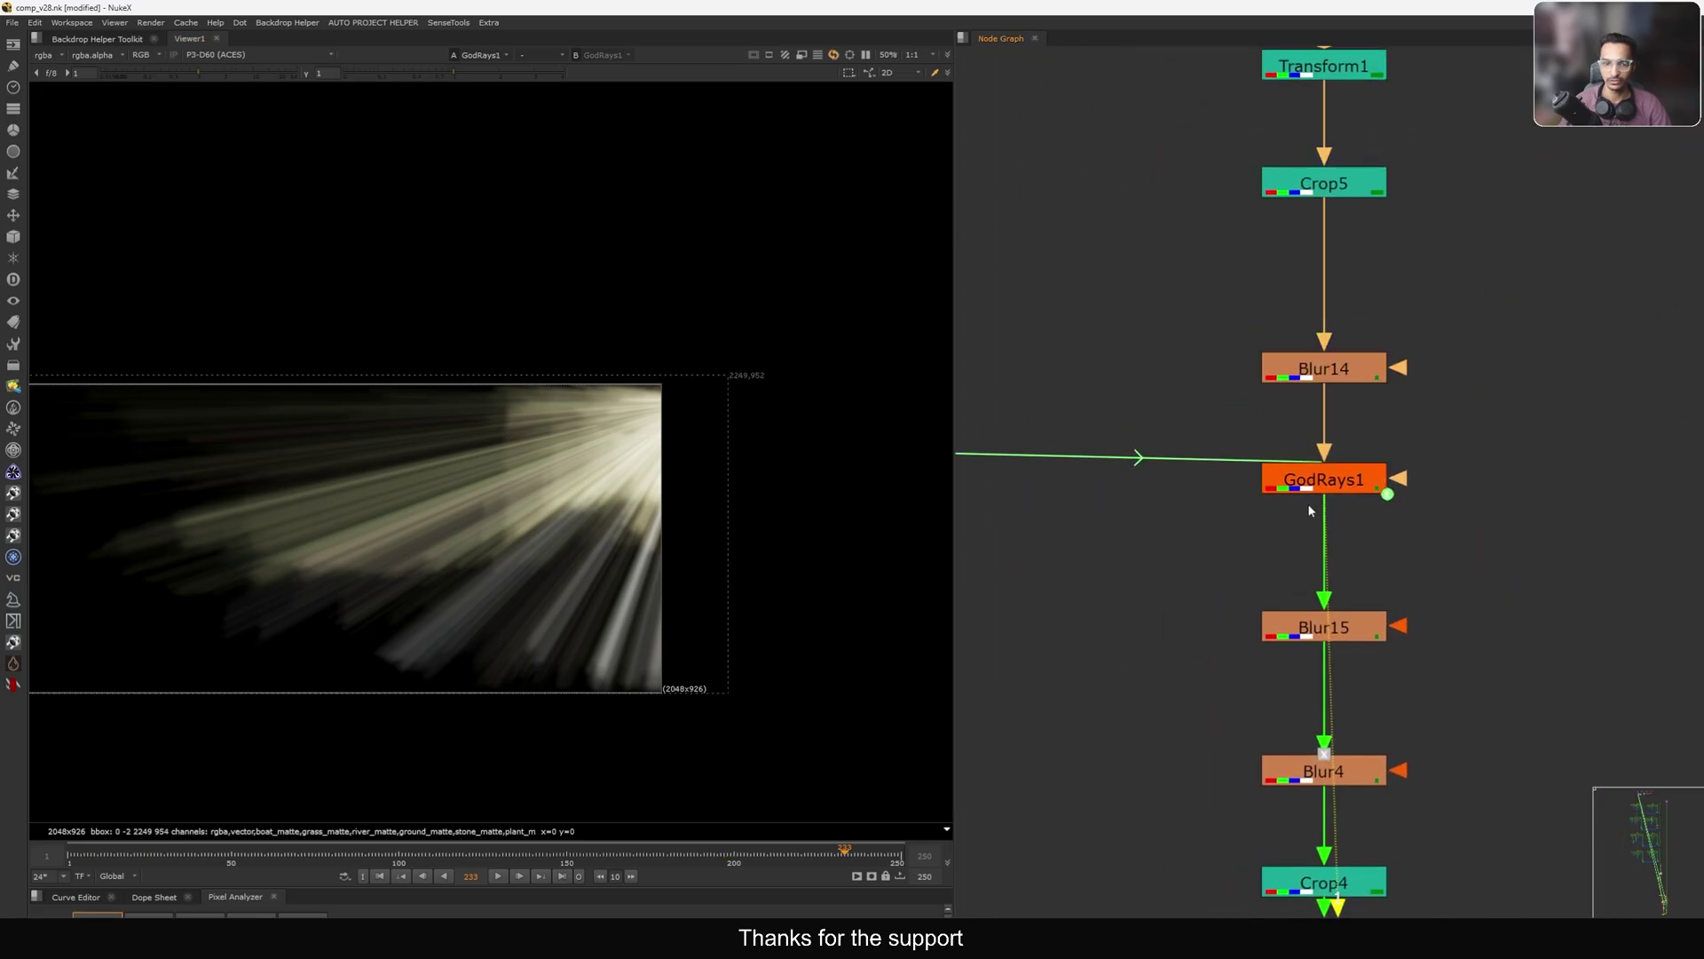
key("1")
double_click(1318, 479)
left_click(380, 877)
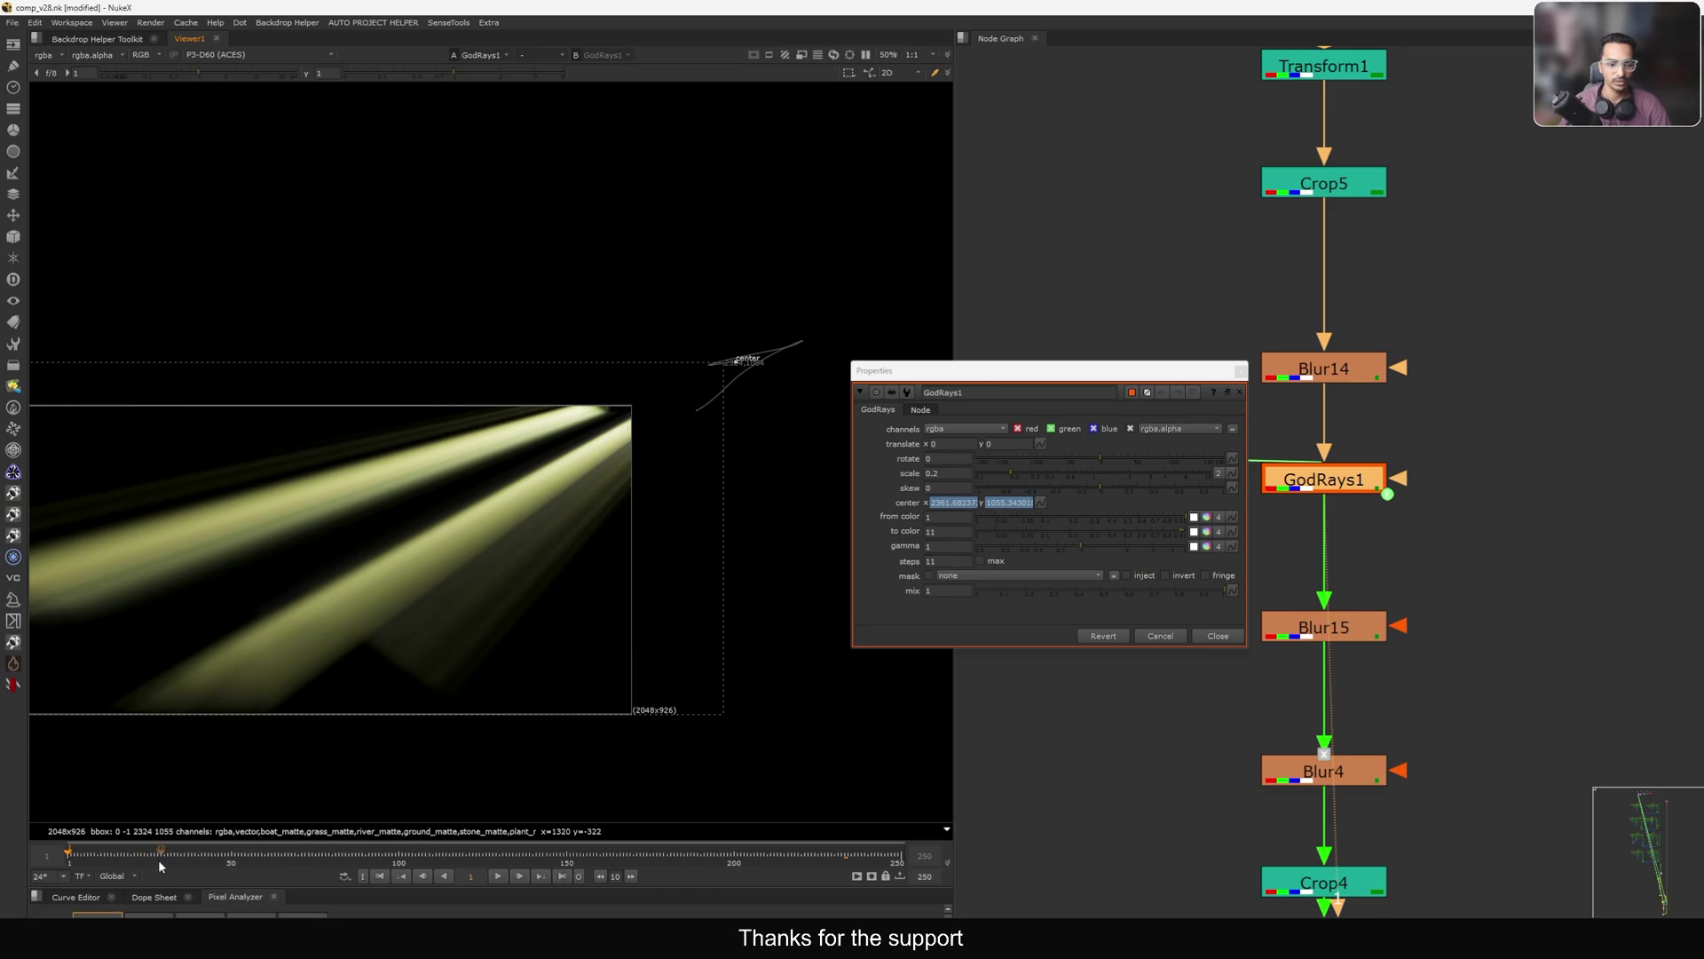
left_click_drag(159, 861, 219, 860)
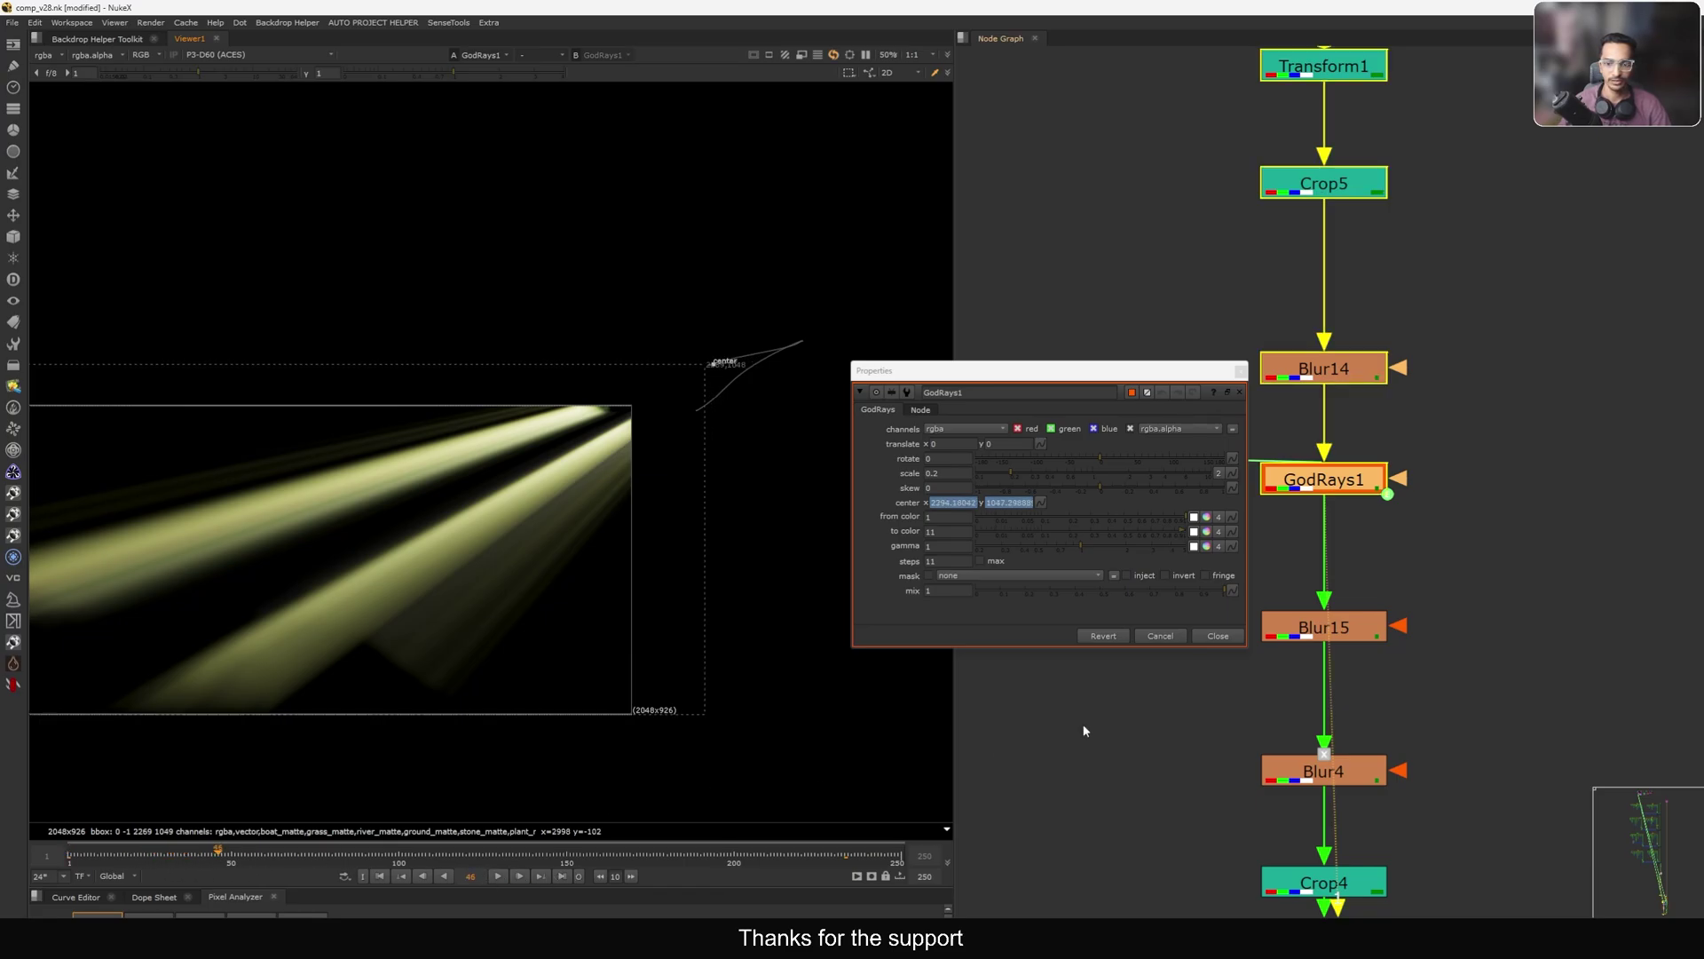
left_click(1212, 636)
Add a GodRays node below the Sun Position backdrop.
left_click(1204, 586)
key("f")
middle_click_drag(1299, 658, 1188, 446)
scroll(1249, 666, "down", 4)
scroll(1276, 682, "up", 6)
scroll(1248, 624, "down", 4)
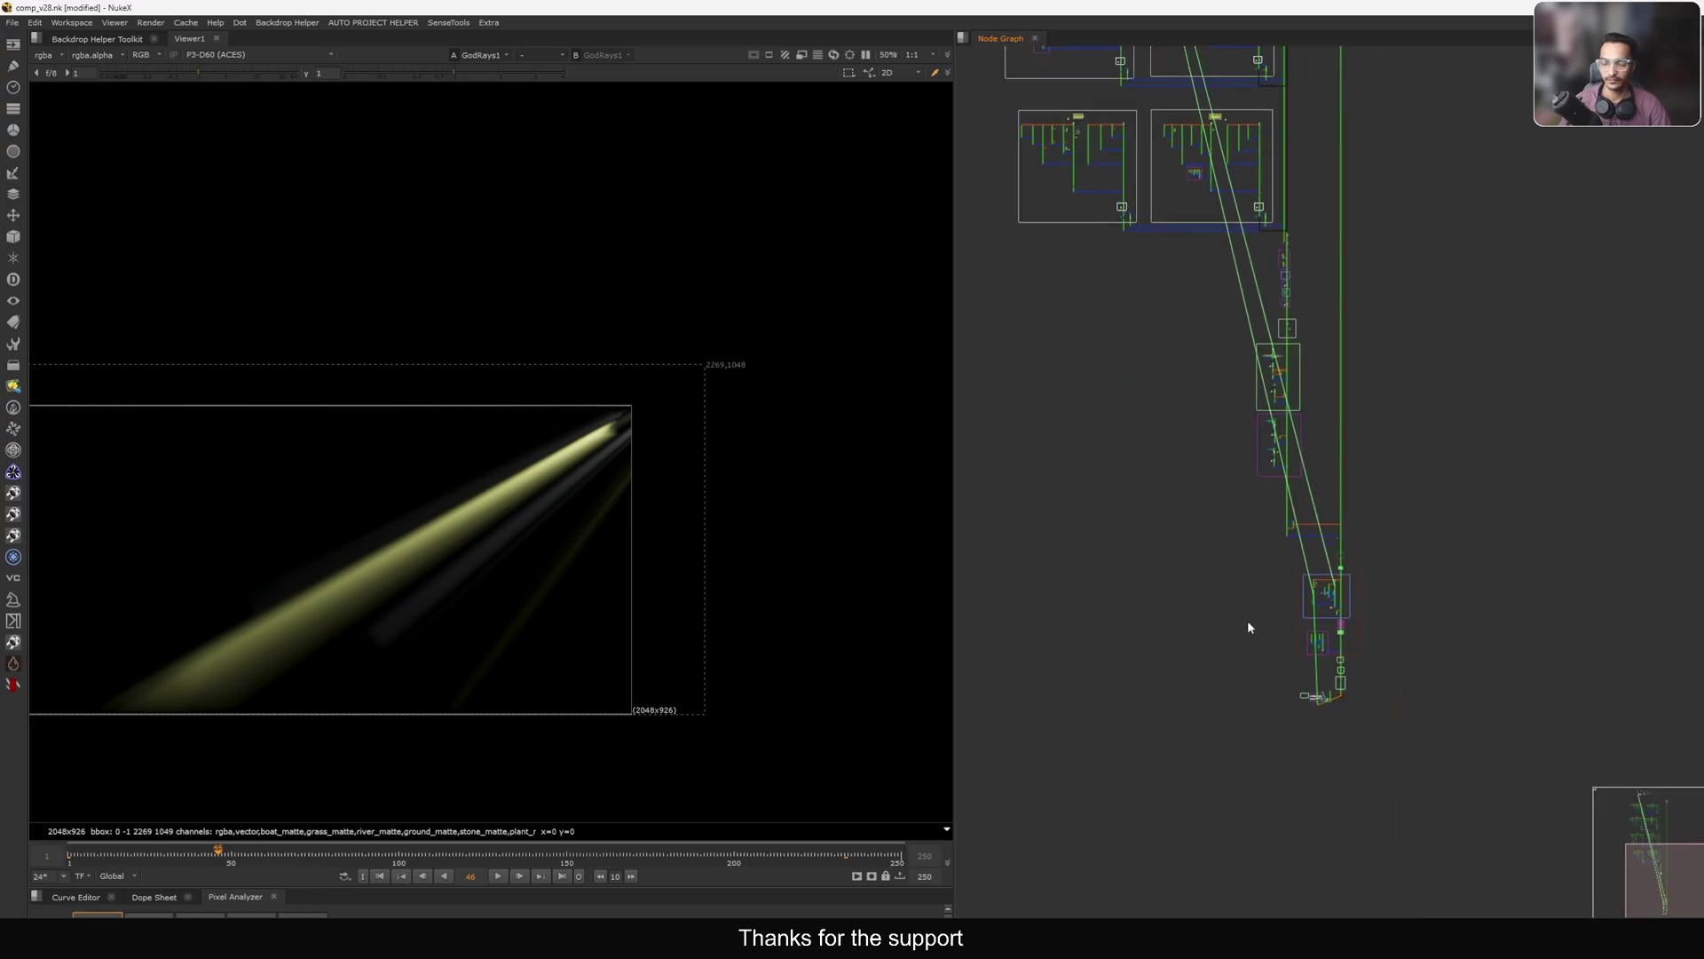
scroll(1181, 346, "up", 6)
scroll(1211, 366, "up", 8)
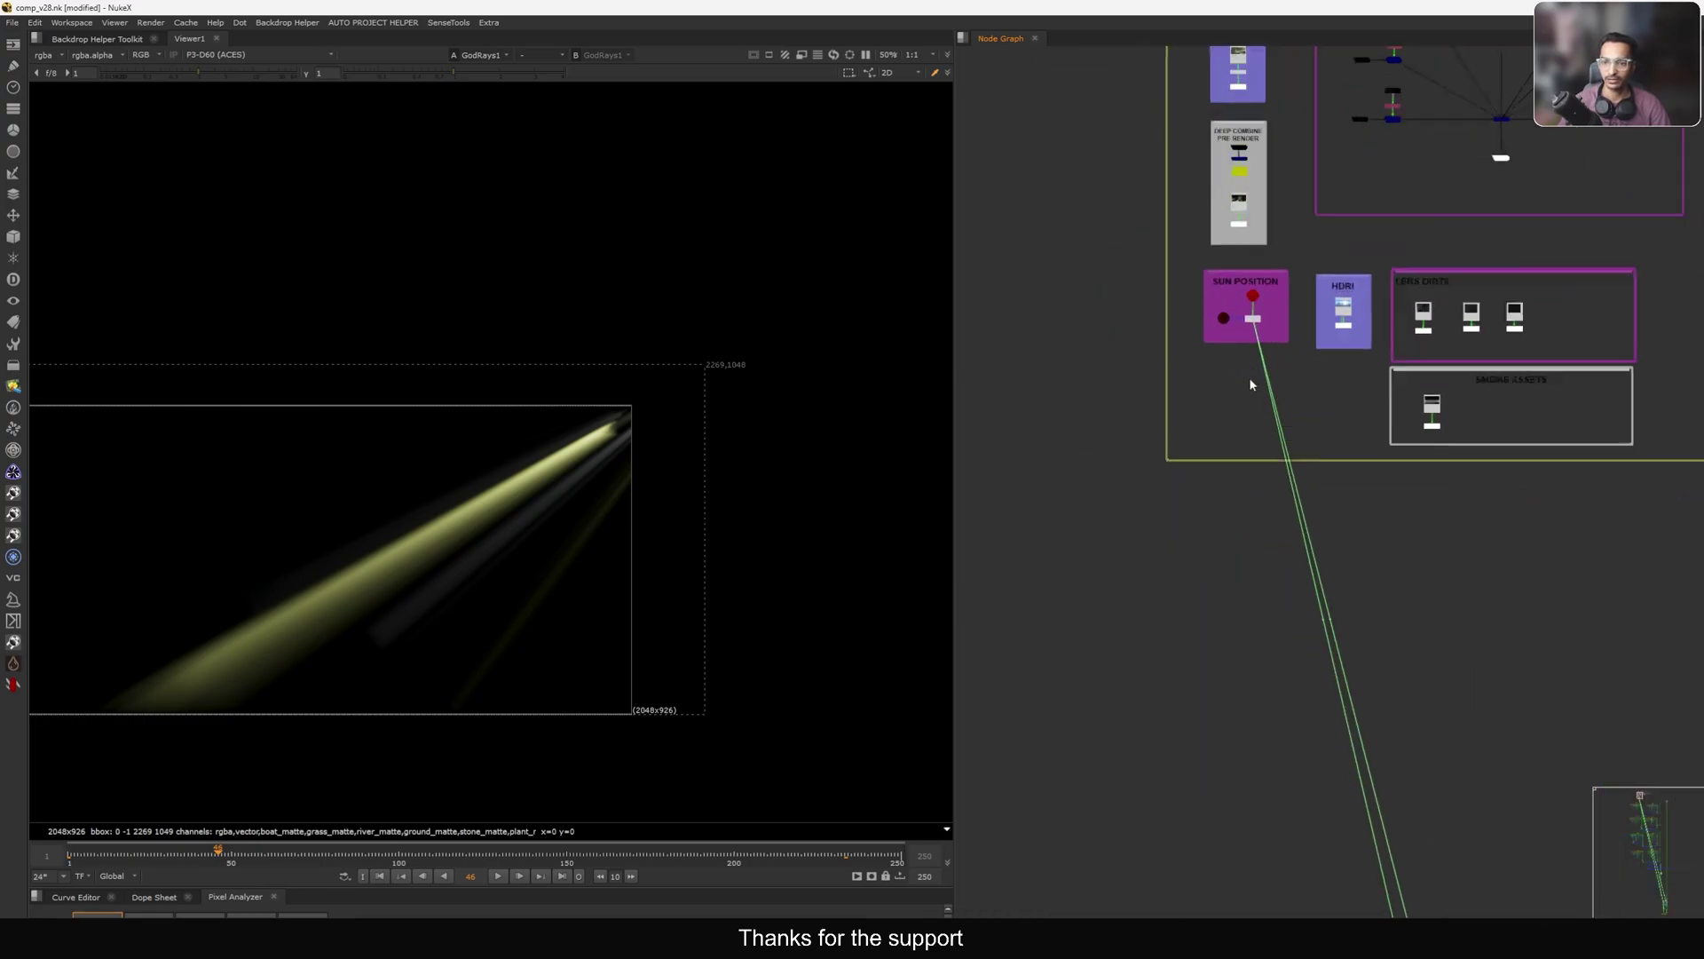
key("Tab")
type("godrays")
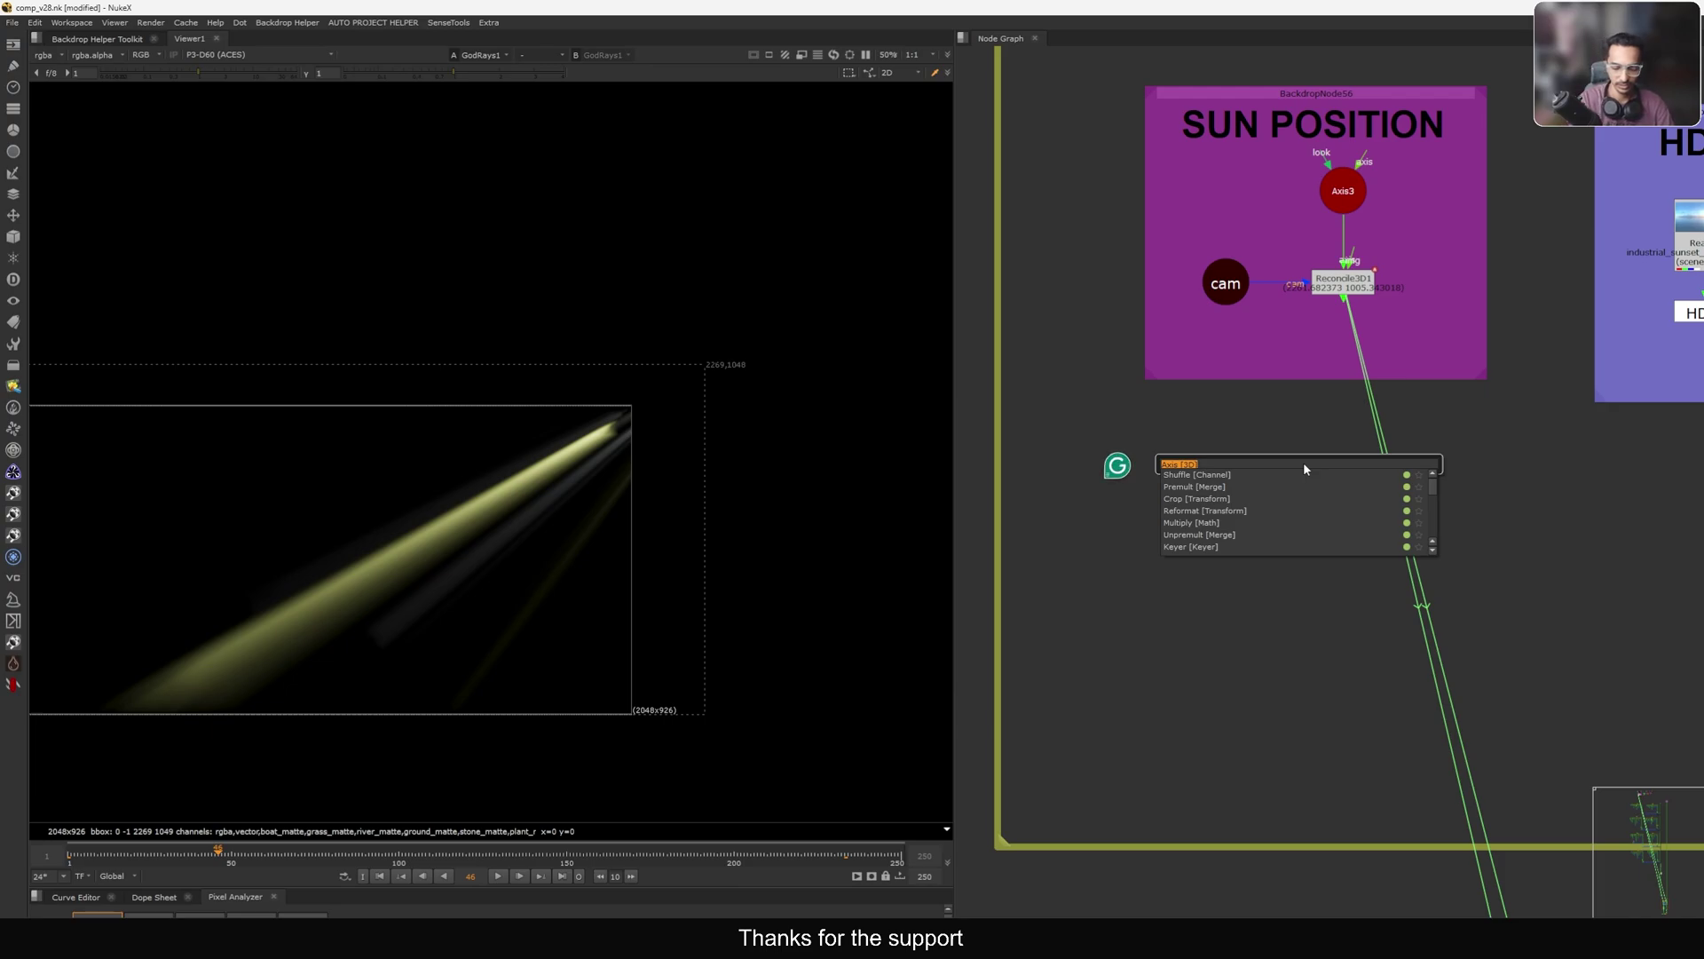
key("Return")
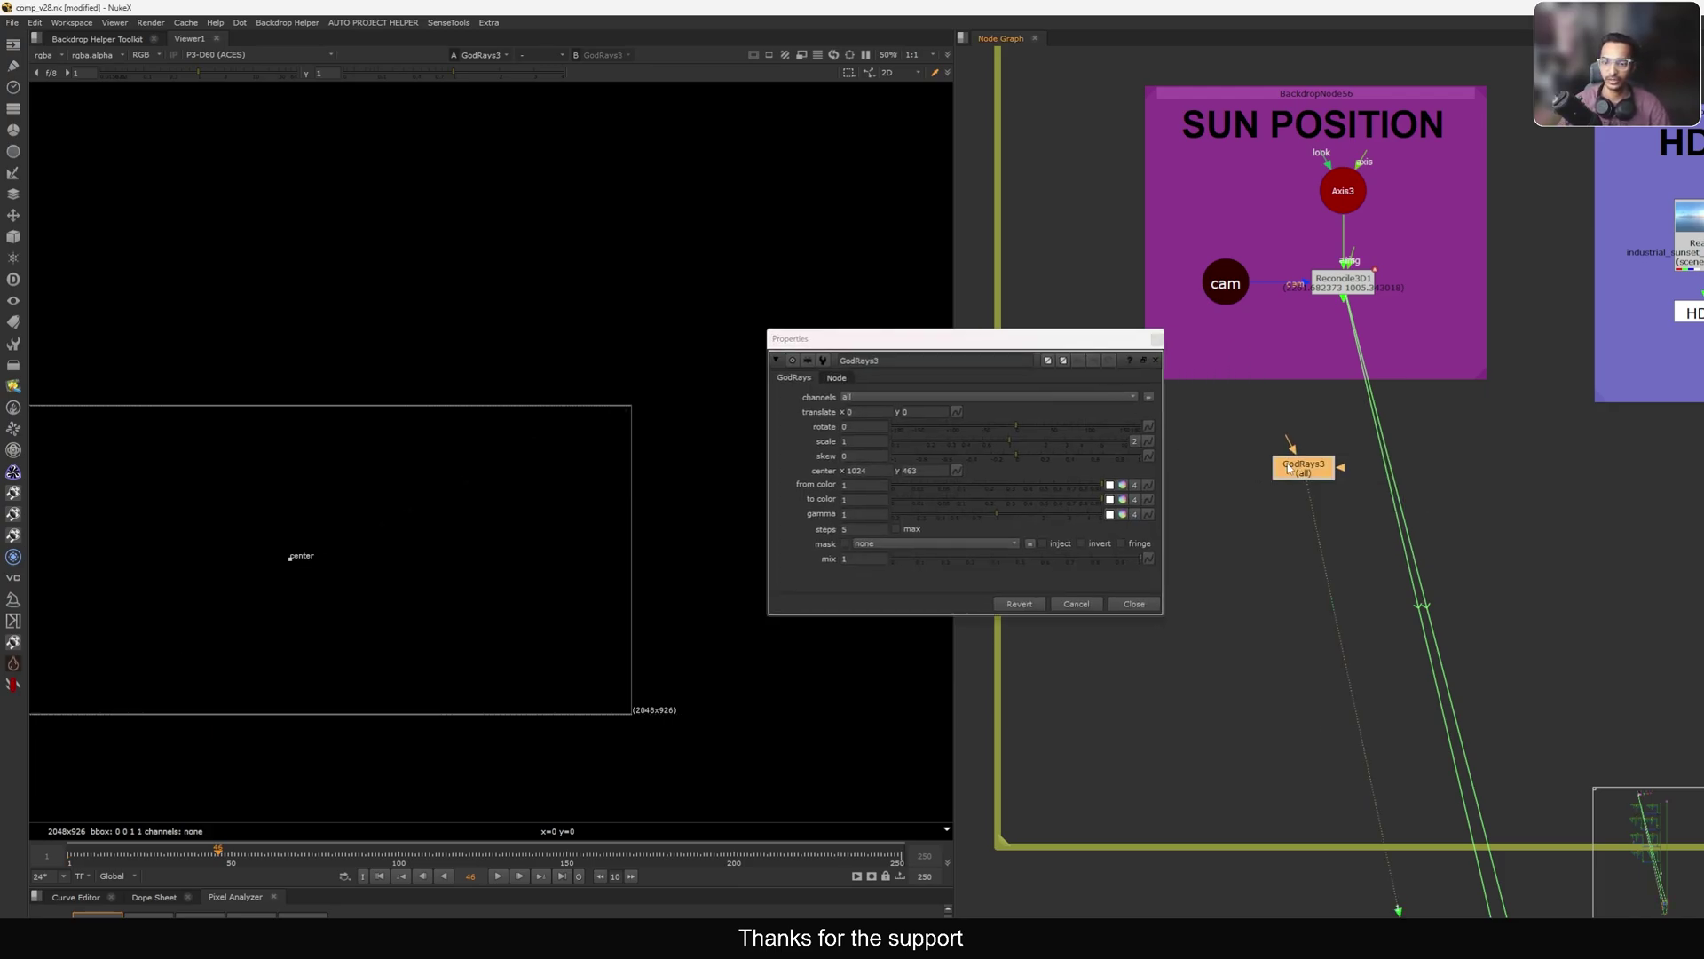
Link GodRays3's center to Reconcile3D1's XY output, close both nodes' properties and reposition GodRays3 below the backdrop.
double_click(1341, 280)
left_click_drag(1094, 322, 1266, 309)
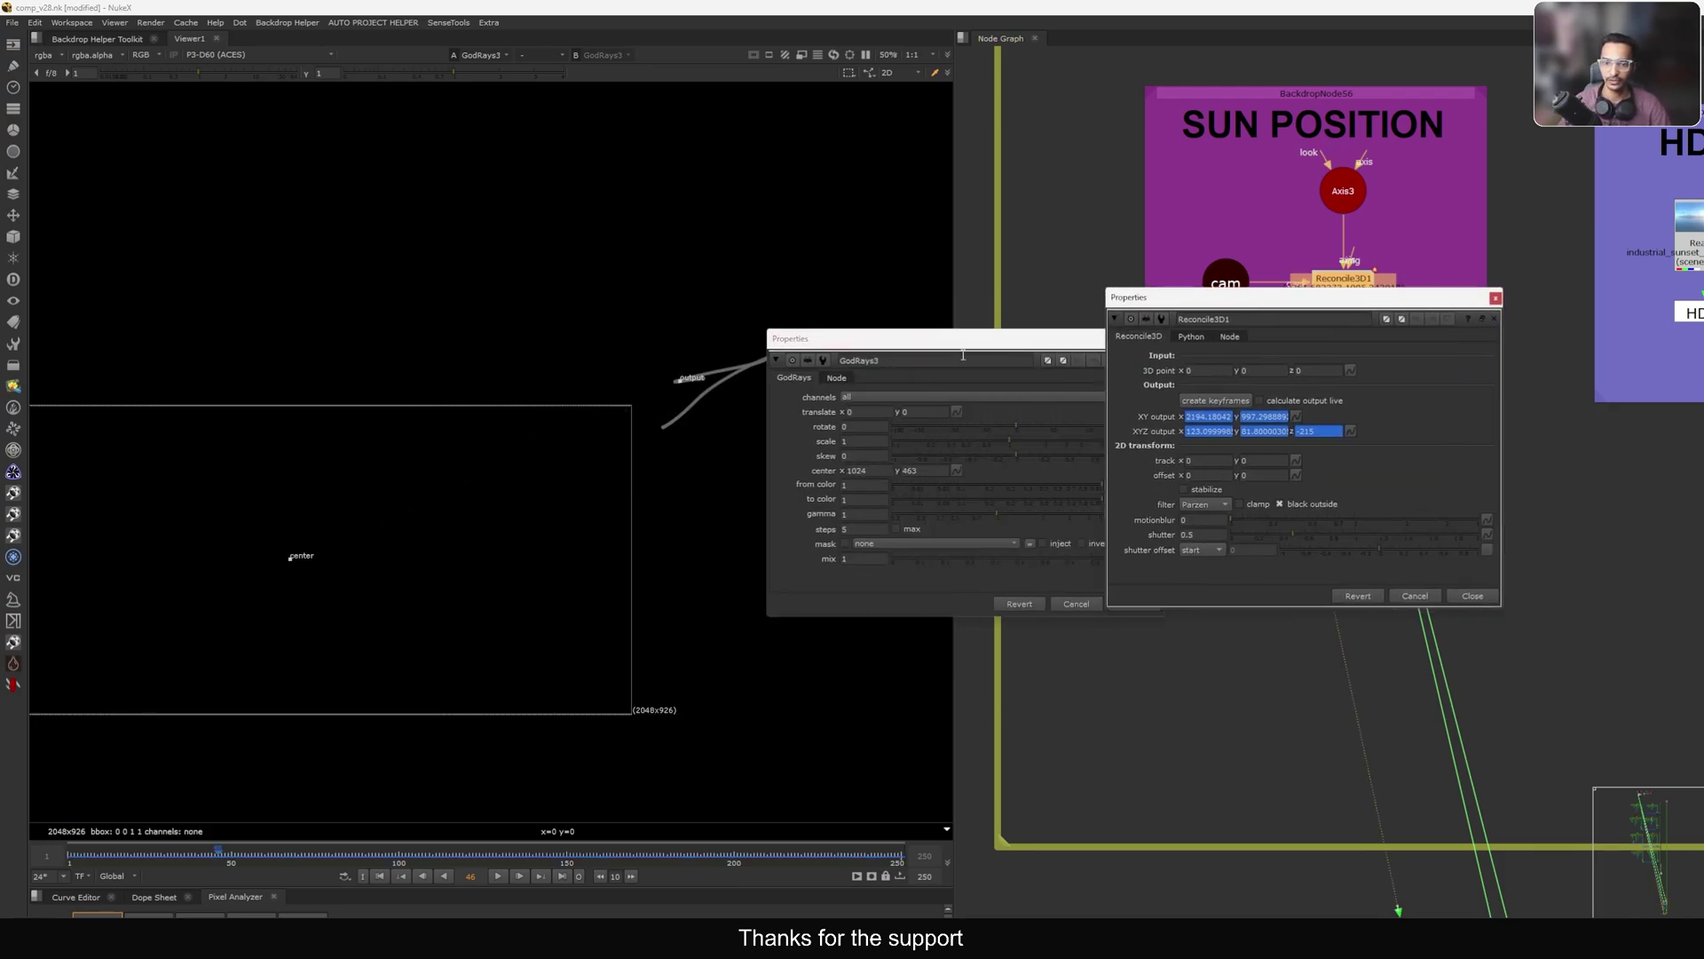
left_click_drag(1065, 358, 960, 337)
left_click_drag(1296, 415, 951, 434)
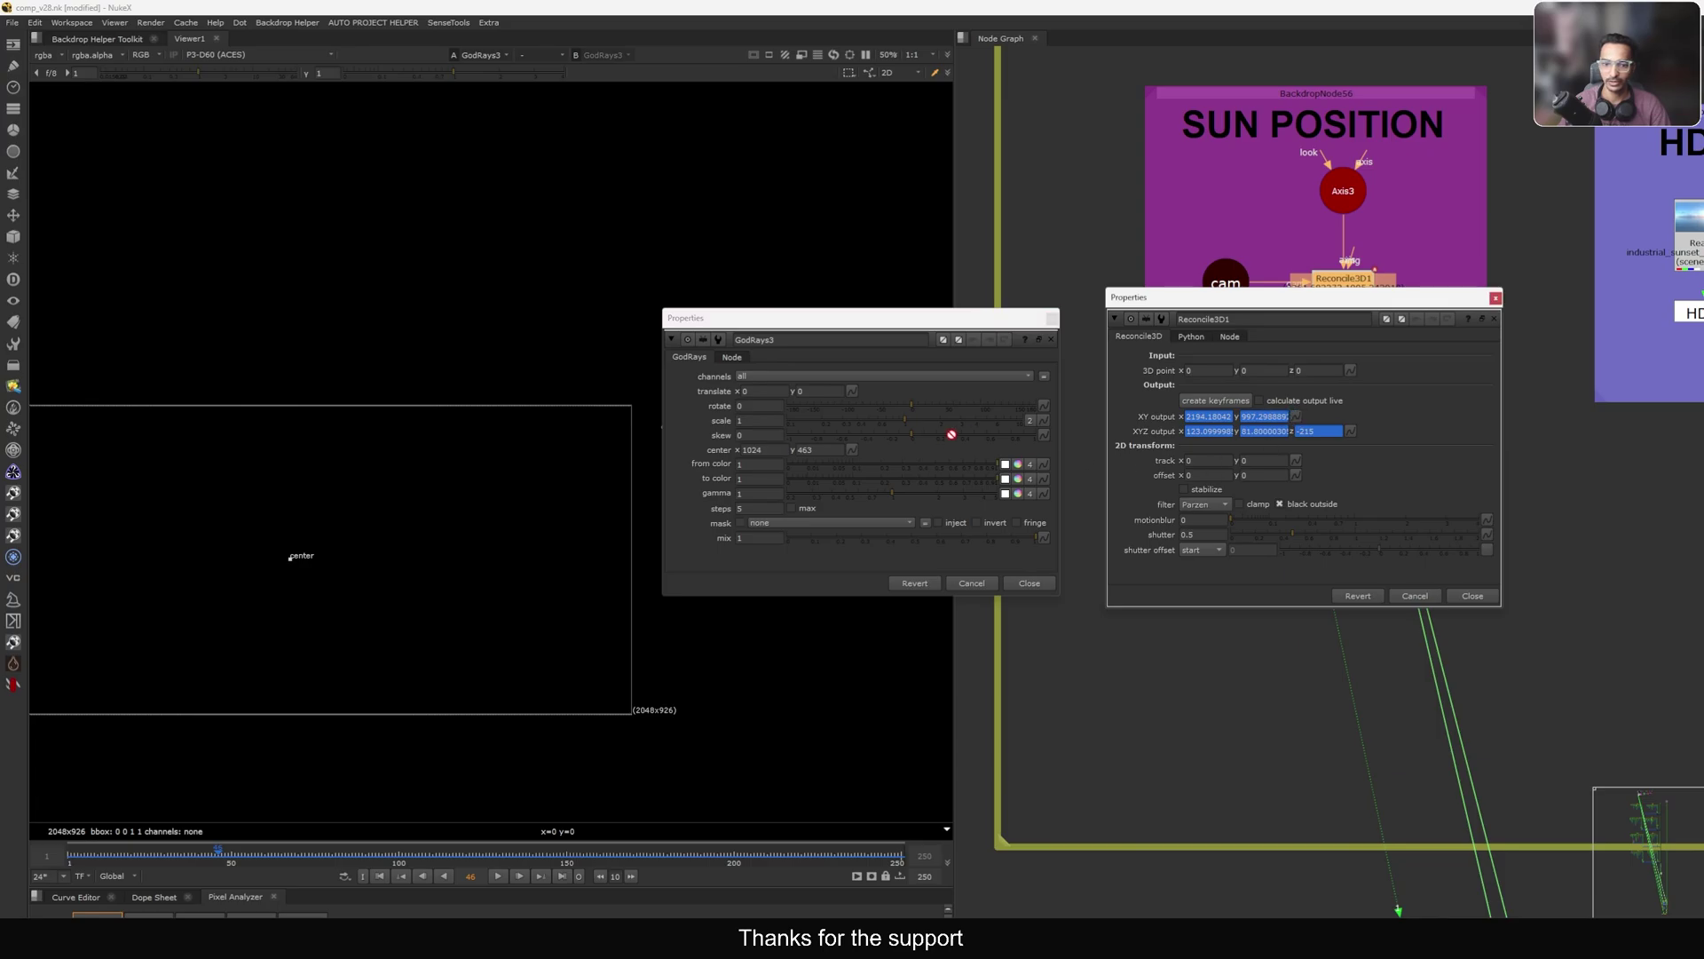
left_click_drag(846, 458, 853, 449)
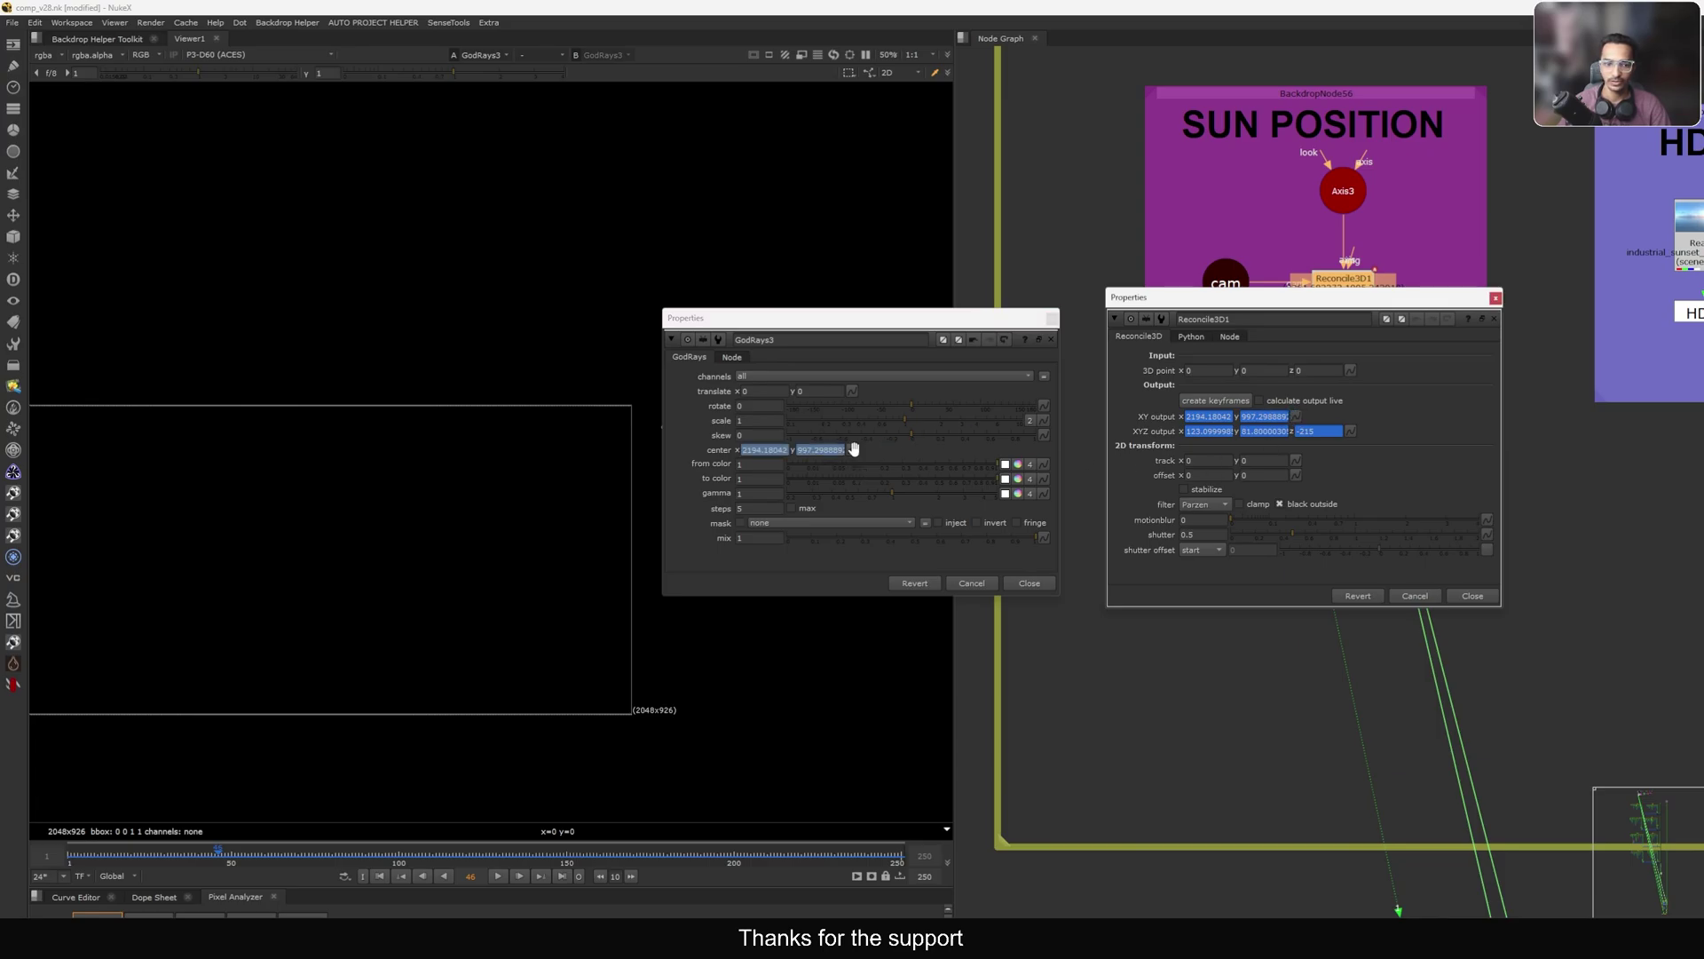
left_click(1473, 595)
left_click(1030, 583)
left_click_drag(1312, 466, 1292, 494)
double_click(1292, 494)
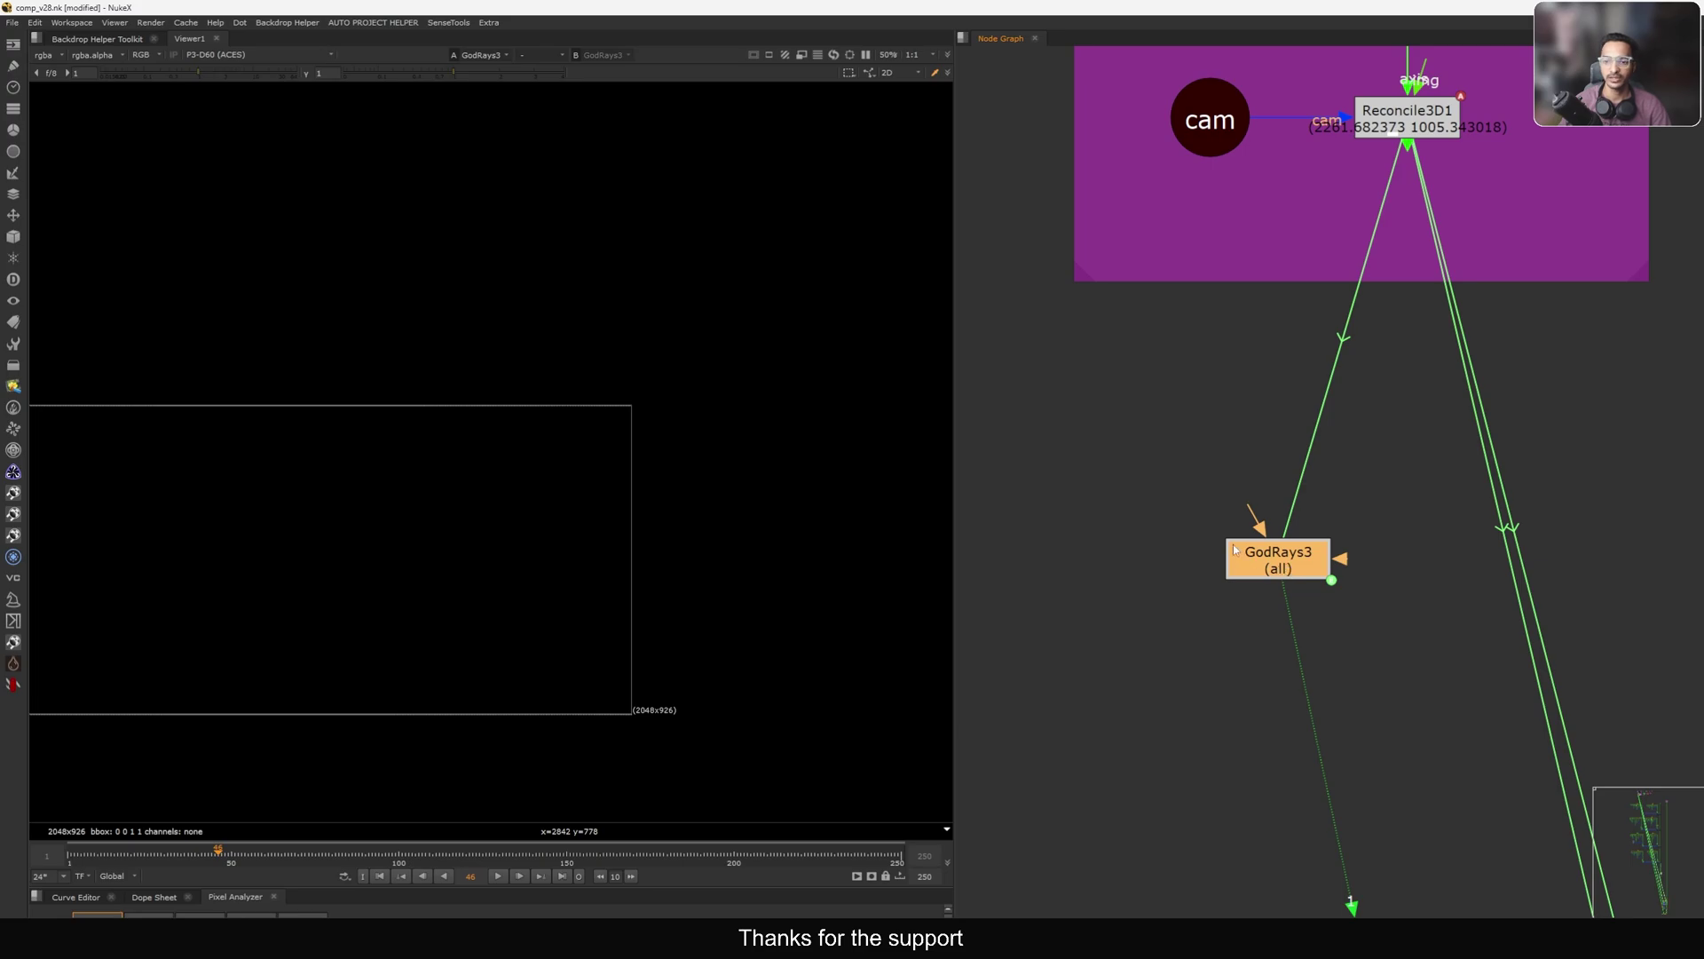
Open GodRays3's properties and examine its animated center path in the viewer.
double_click(1250, 559)
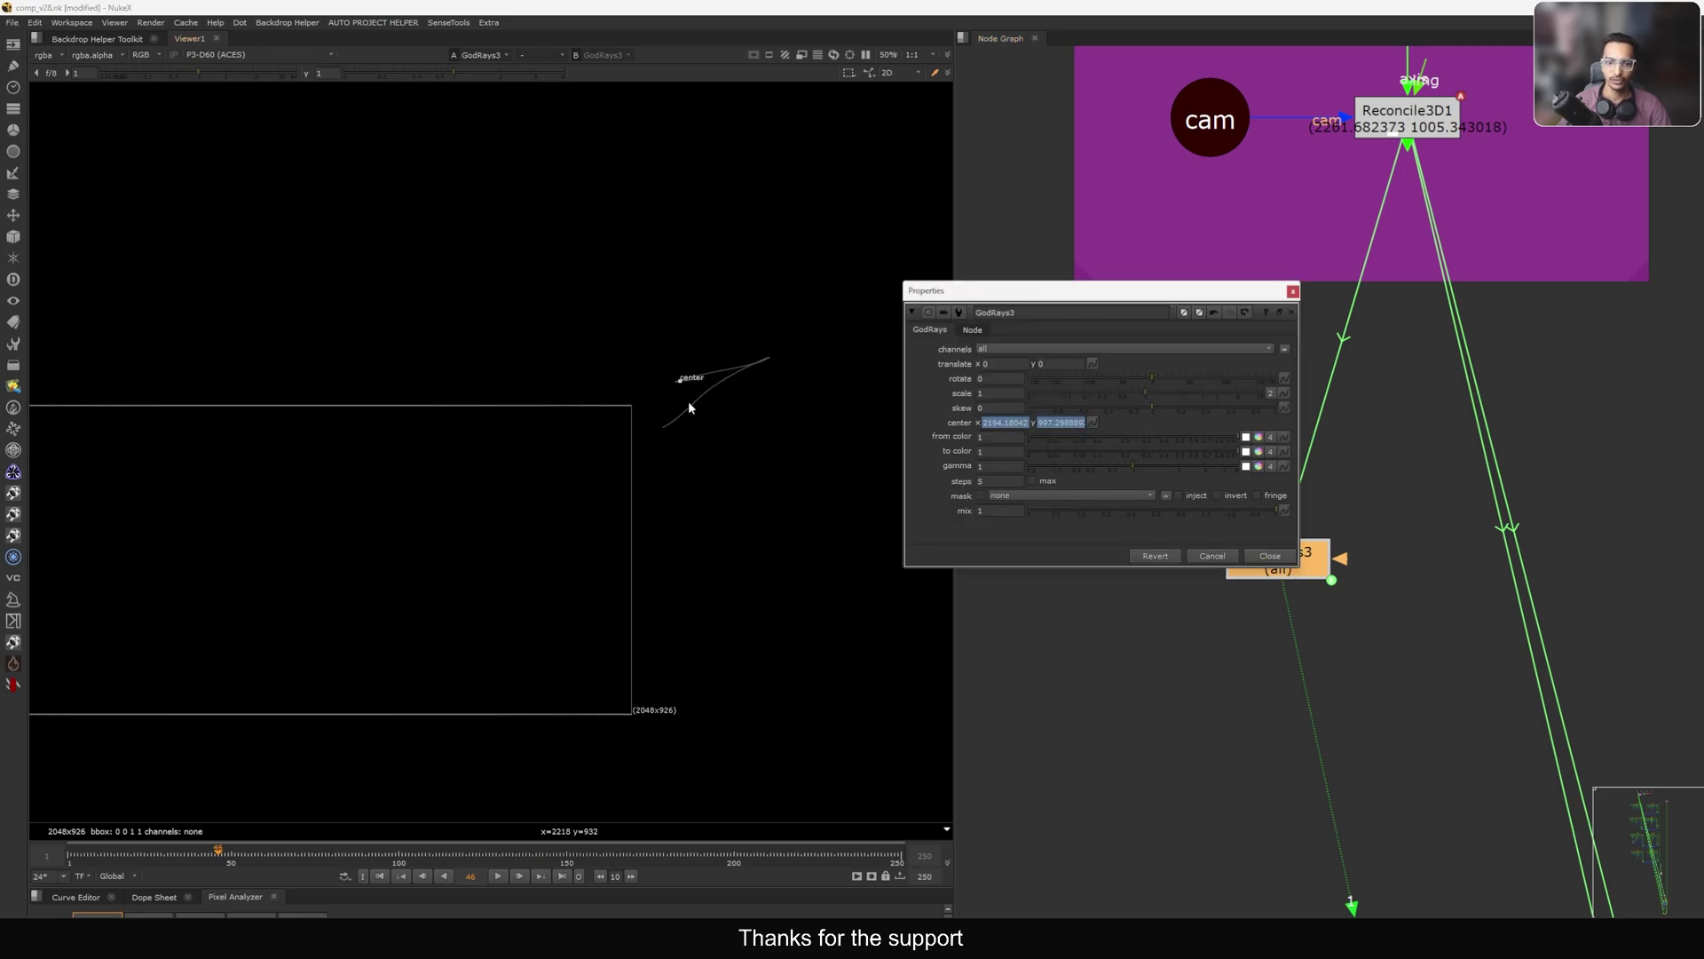
scroll(683, 377, "up", 5)
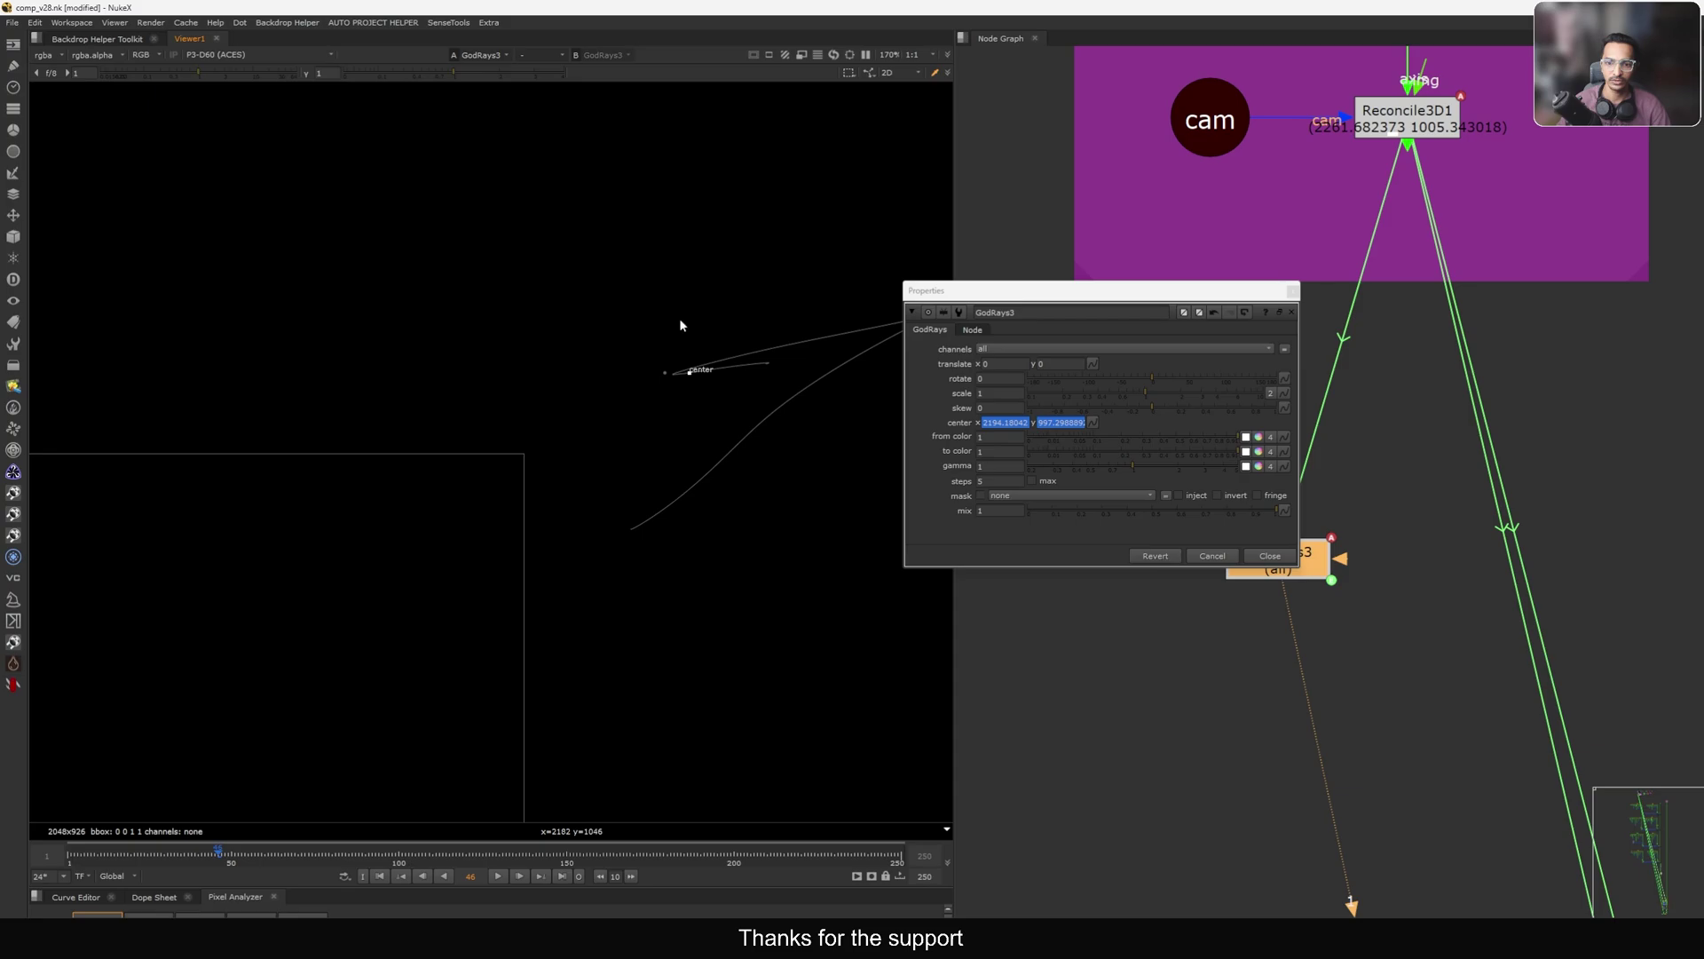
left_click_drag(1089, 305, 1010, 300)
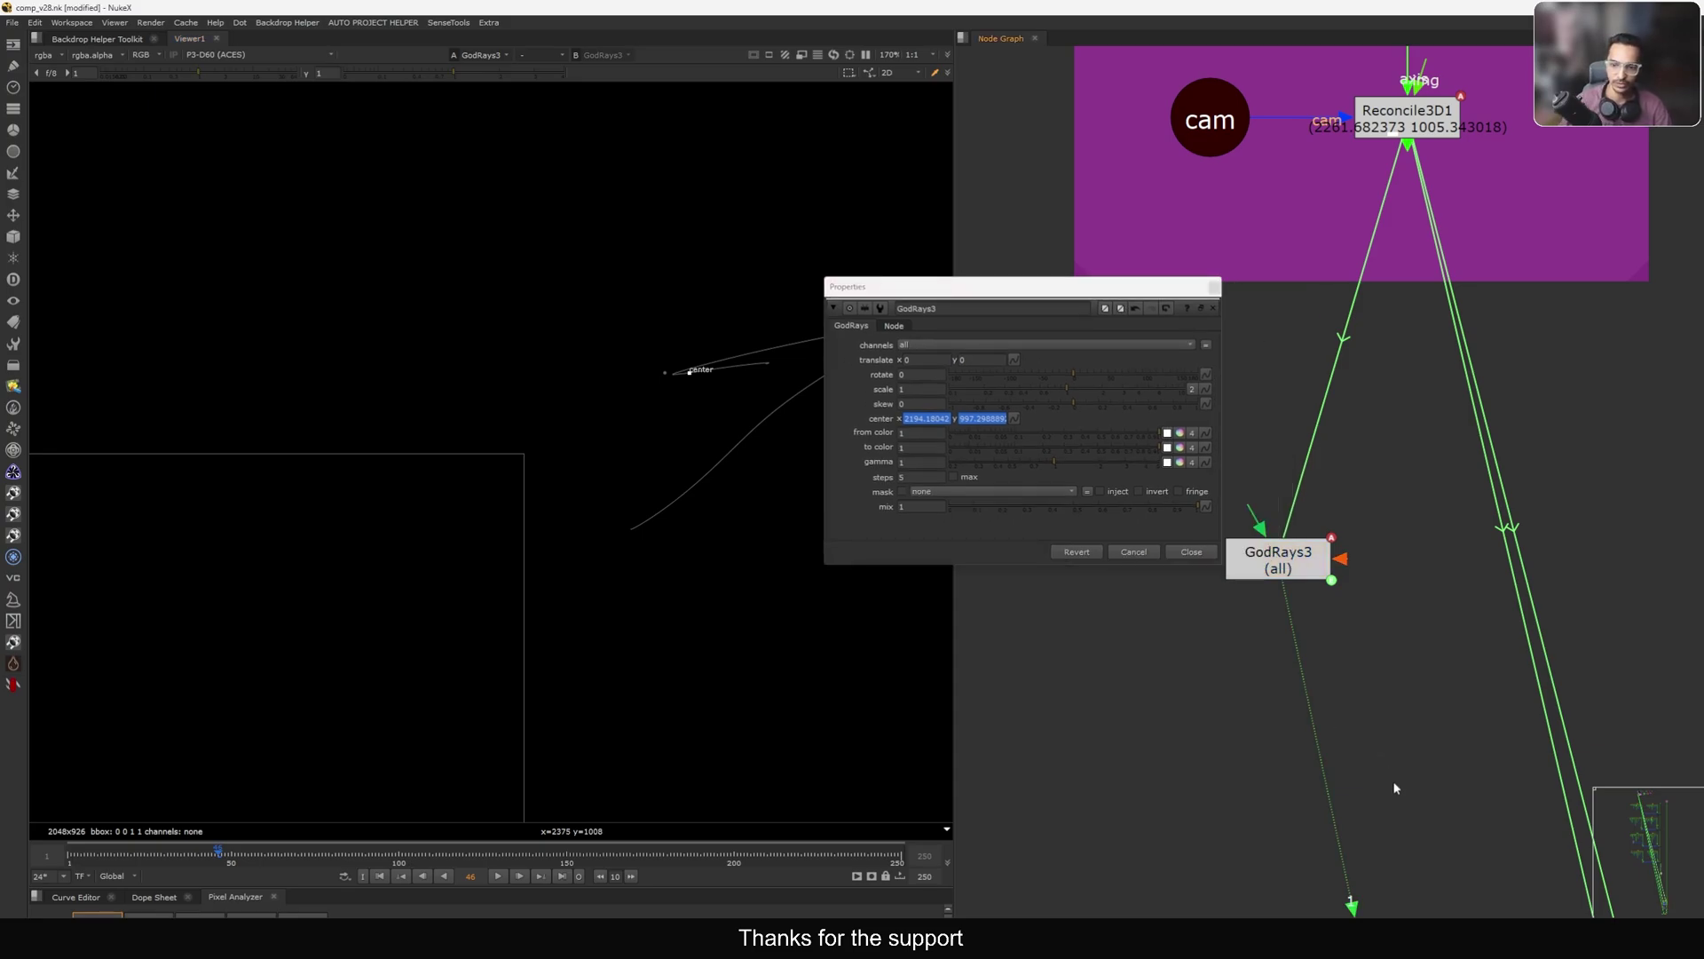
Add a NoOp node below GodRays3 and move its properties clear of the GodRays3 properties.
key("Tab")
type("nope")
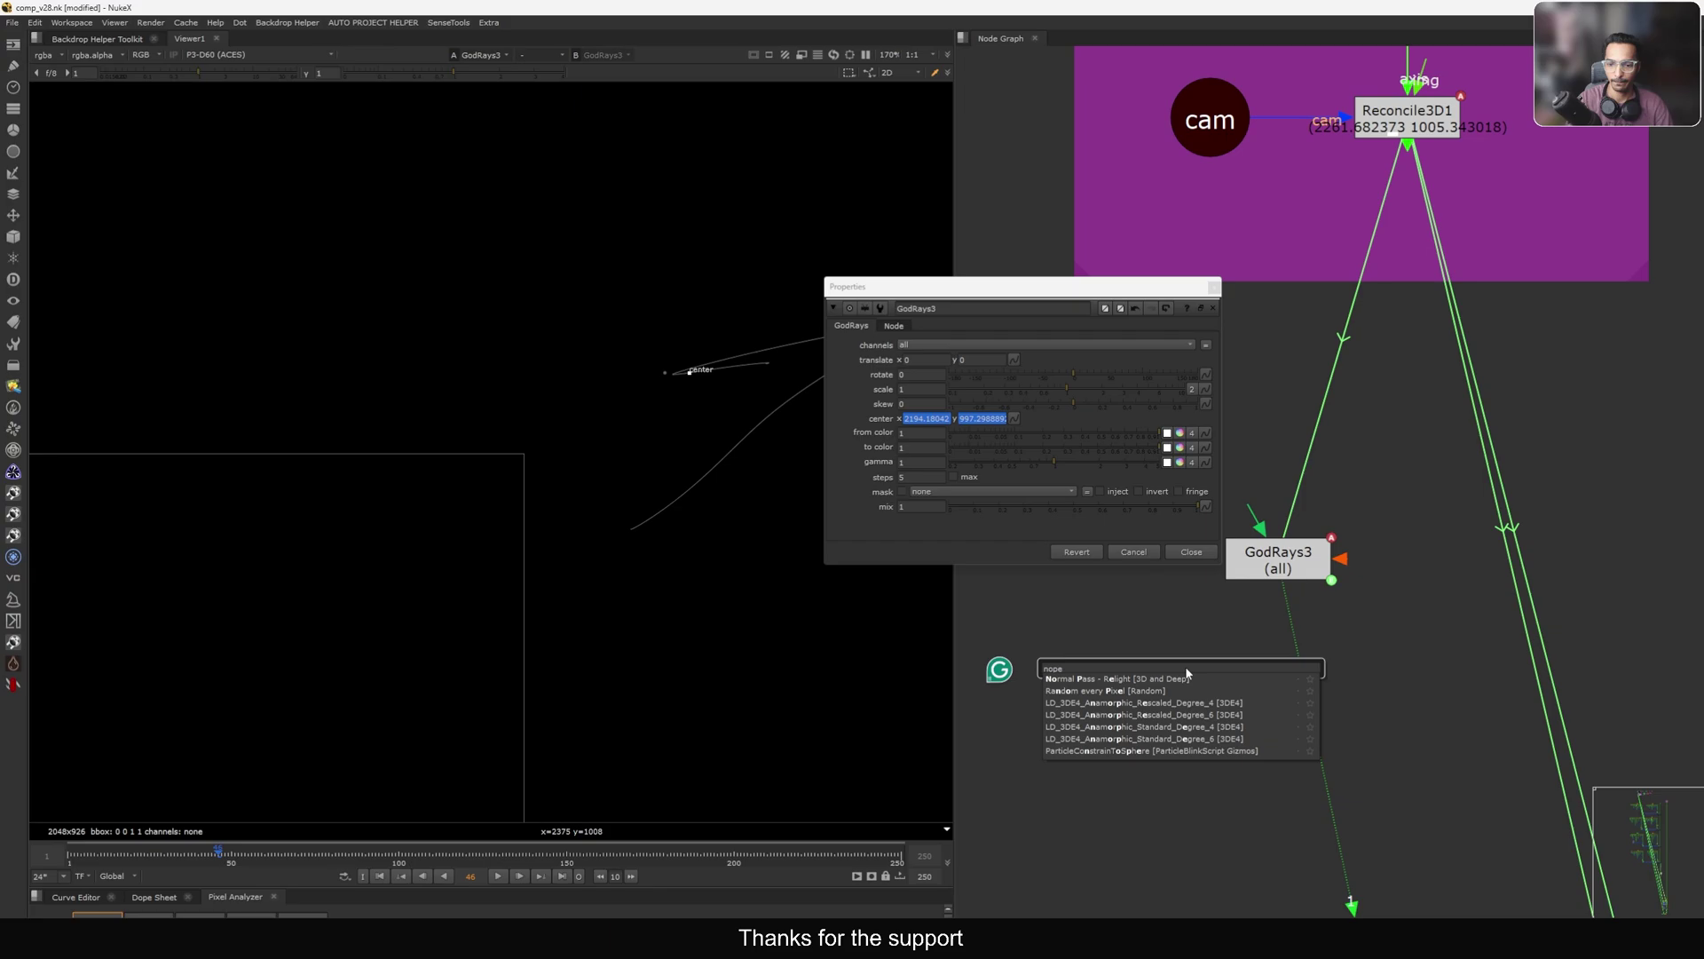
key("BackSpace")
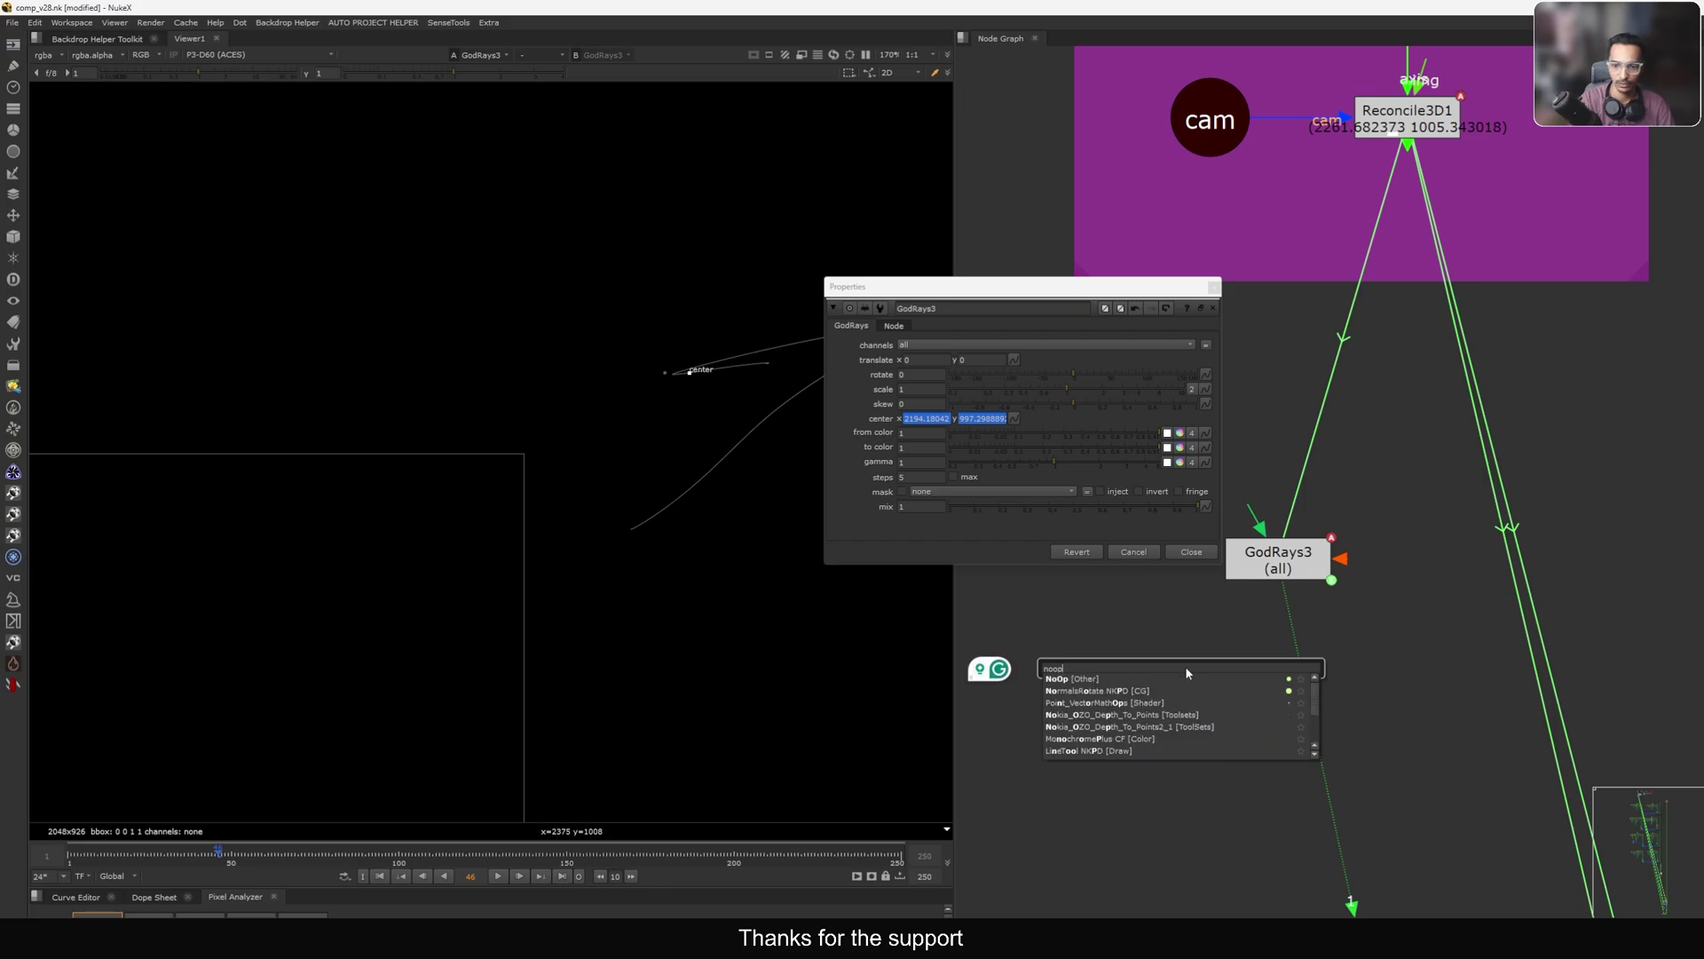
key("Down")
key("Return")
left_click_drag(983, 611, 924, 592)
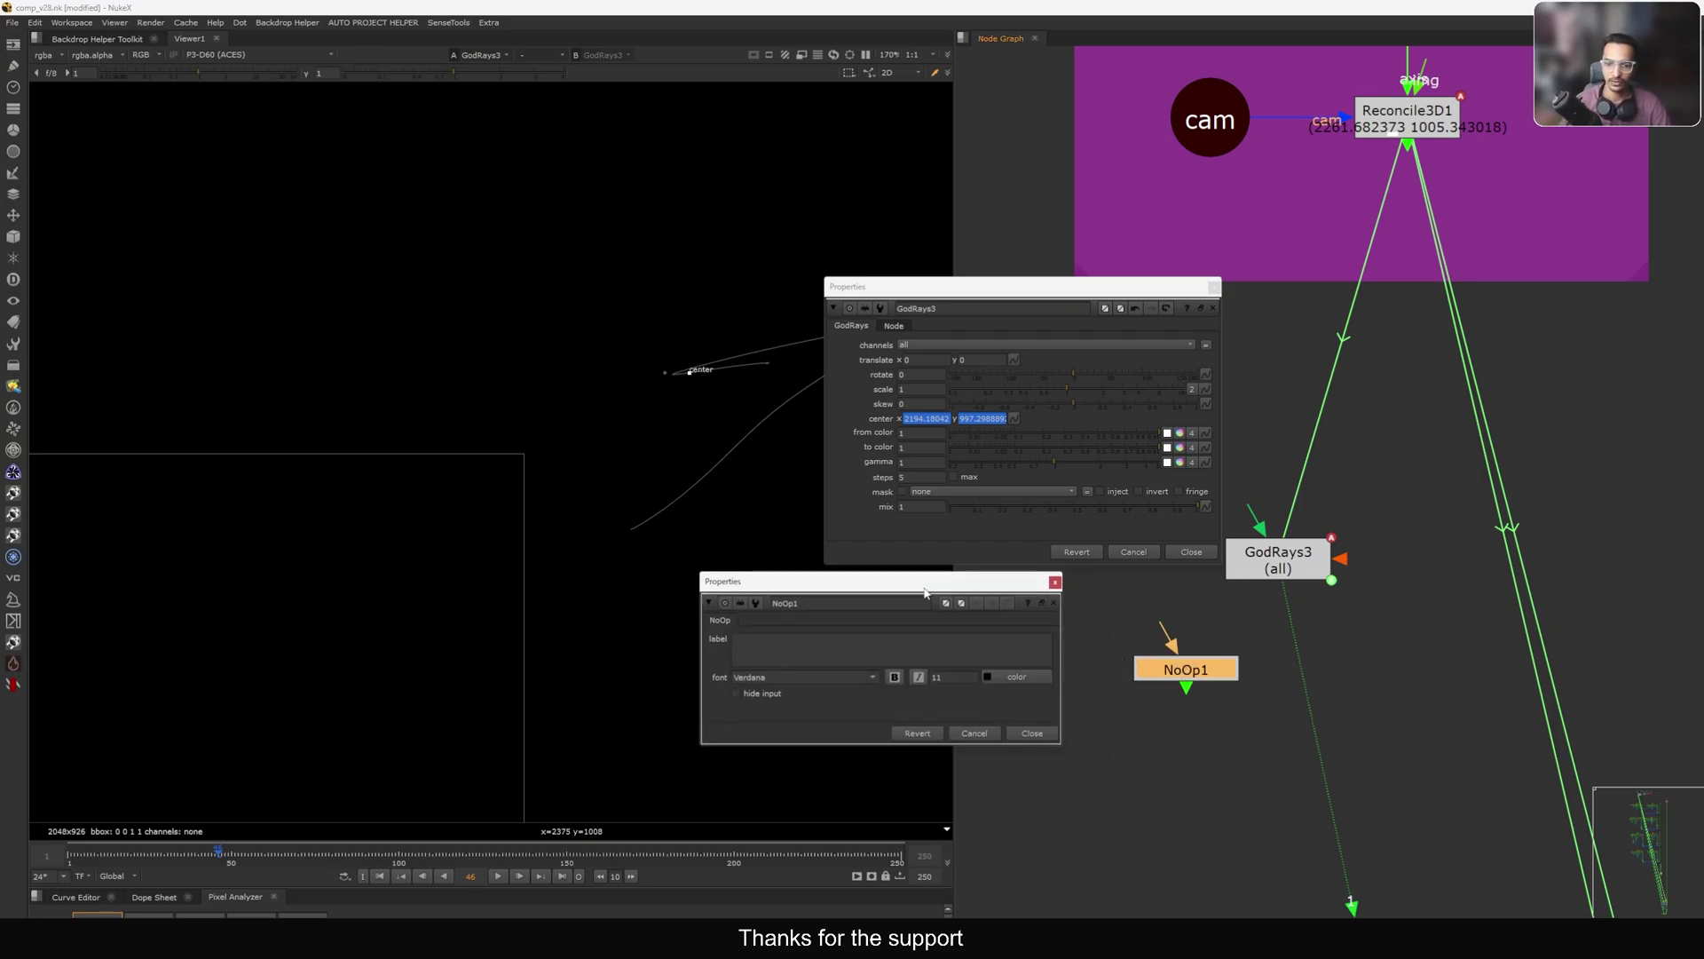
Add a floating point slider named and labelled offset, with maximum 10, to NoOp1 and set it to 0.25.
right_click(807, 703)
left_click(888, 711)
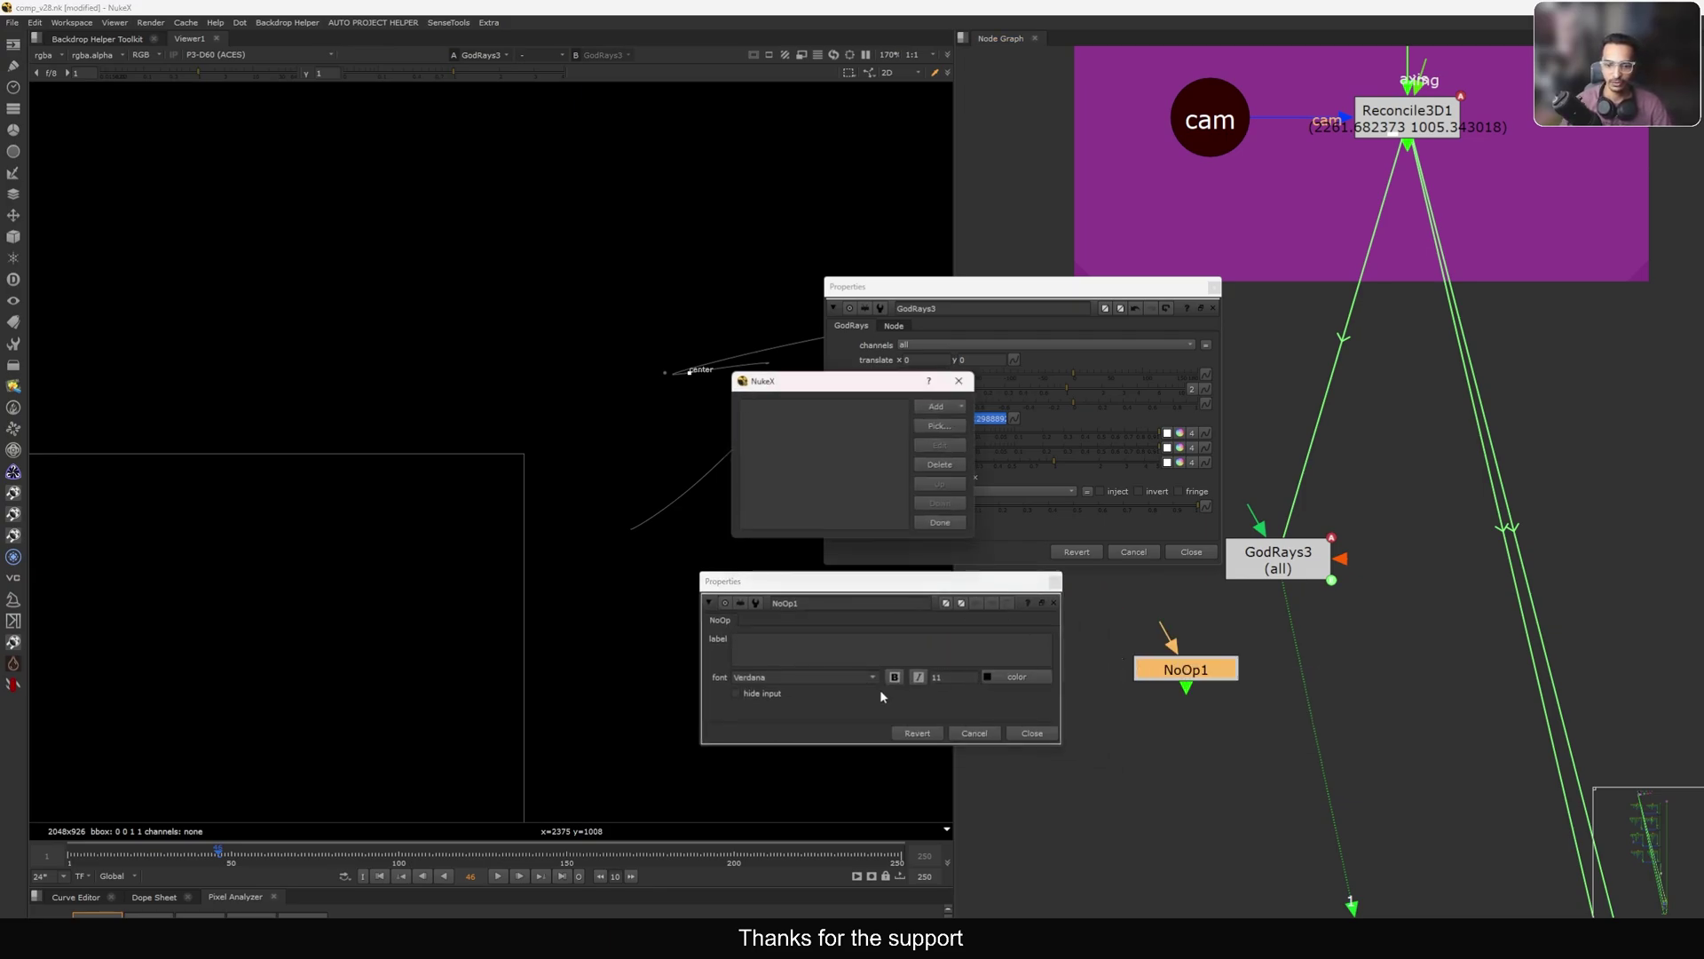
left_click(936, 405)
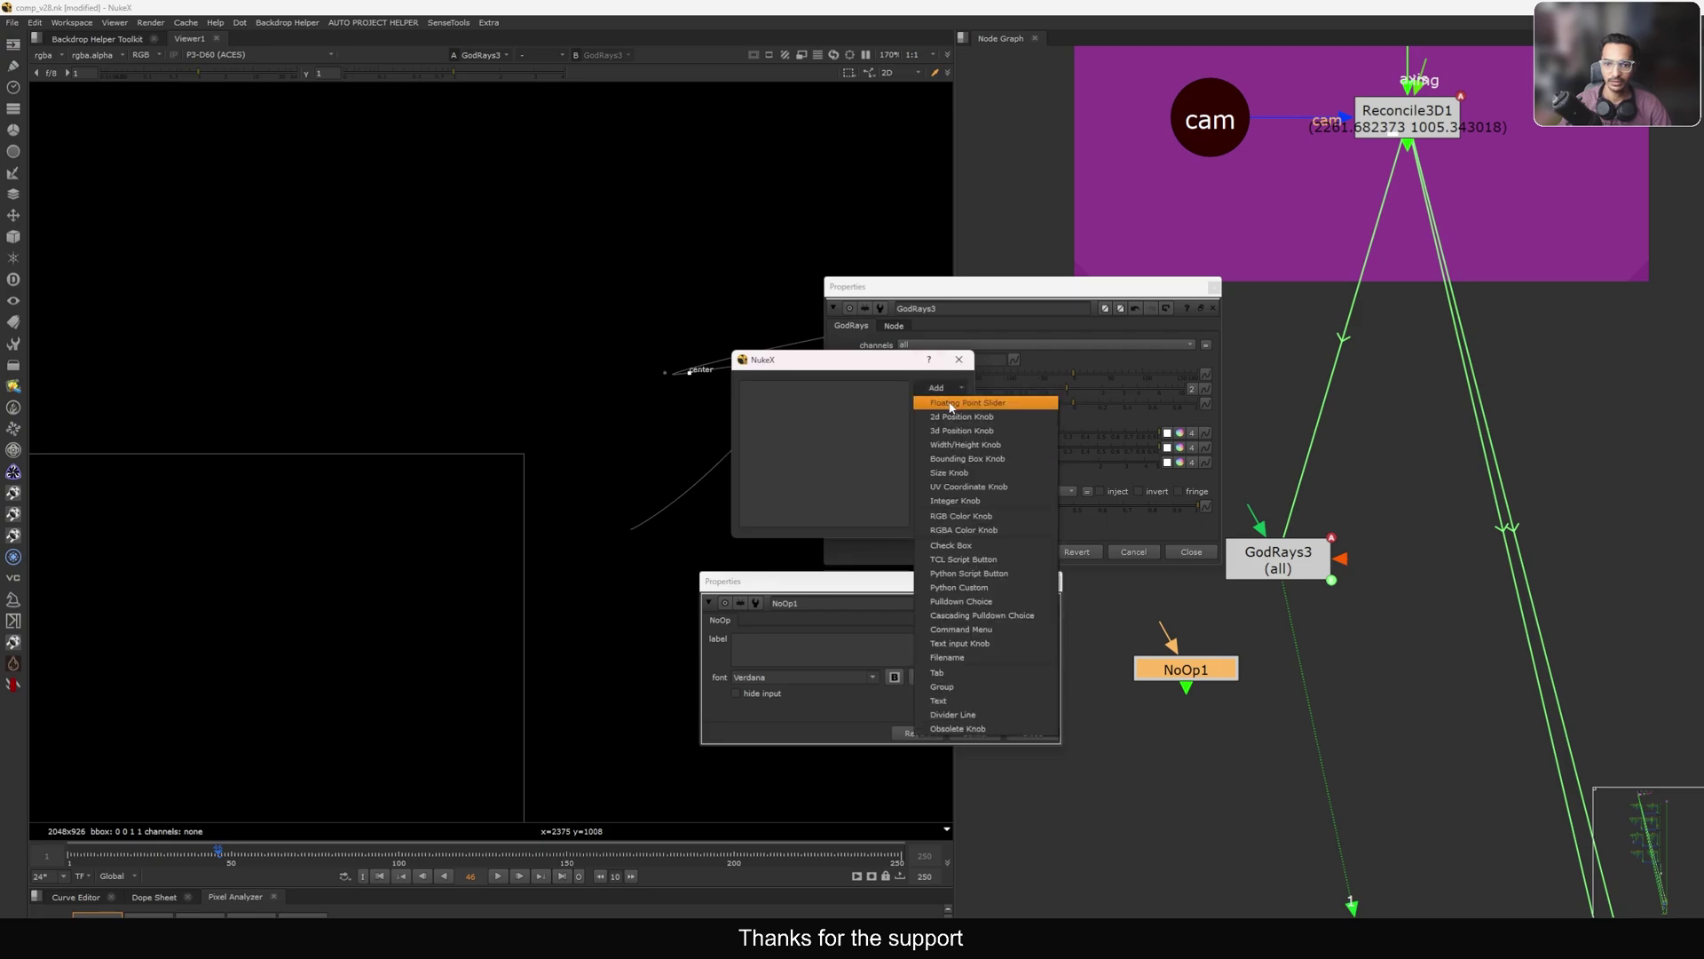
left_click(954, 400)
left_click(796, 370)
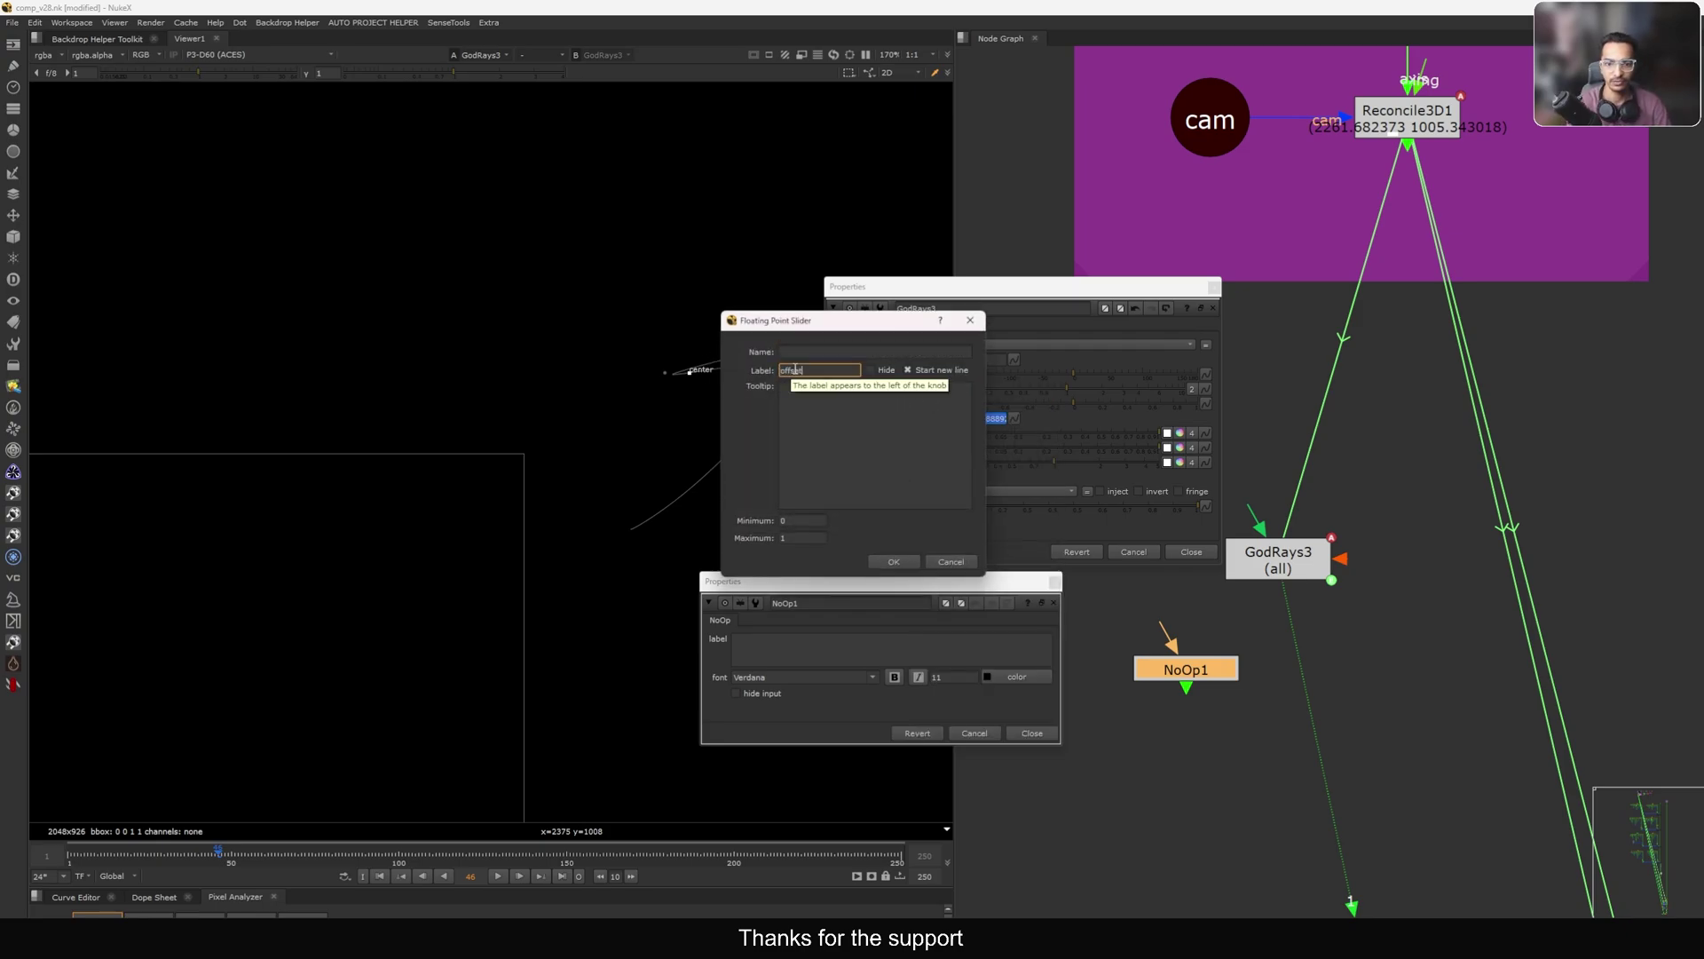
key("shift+Tab")
type("o")
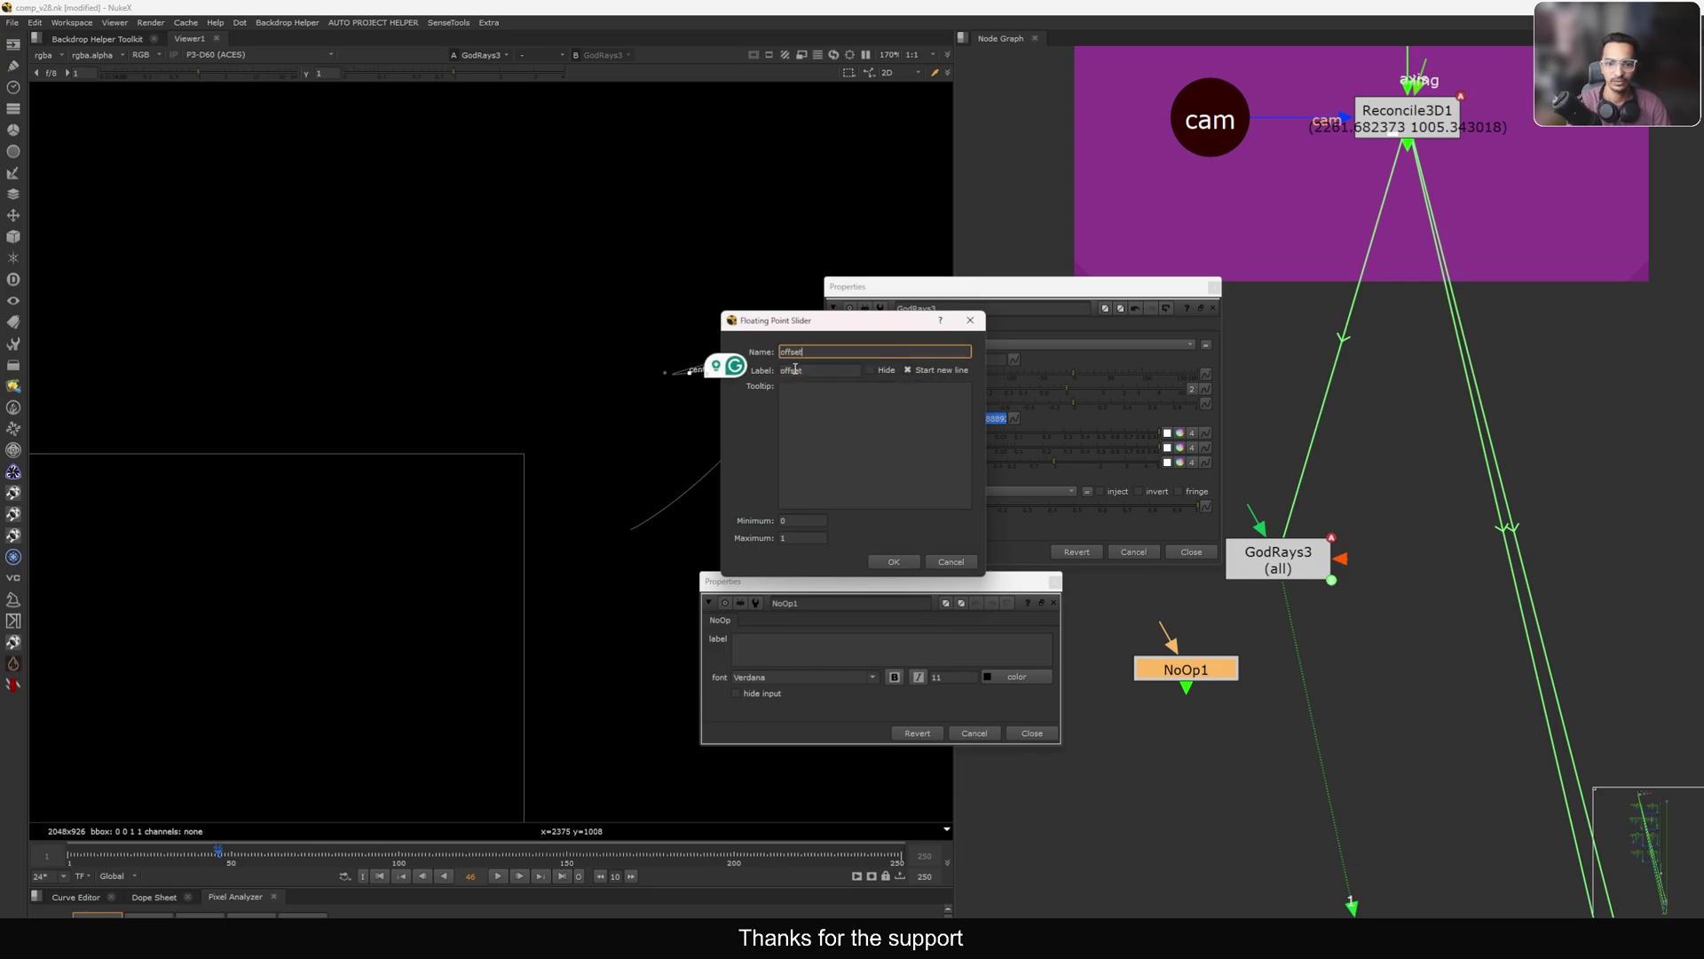
left_click(803, 538)
type("0")
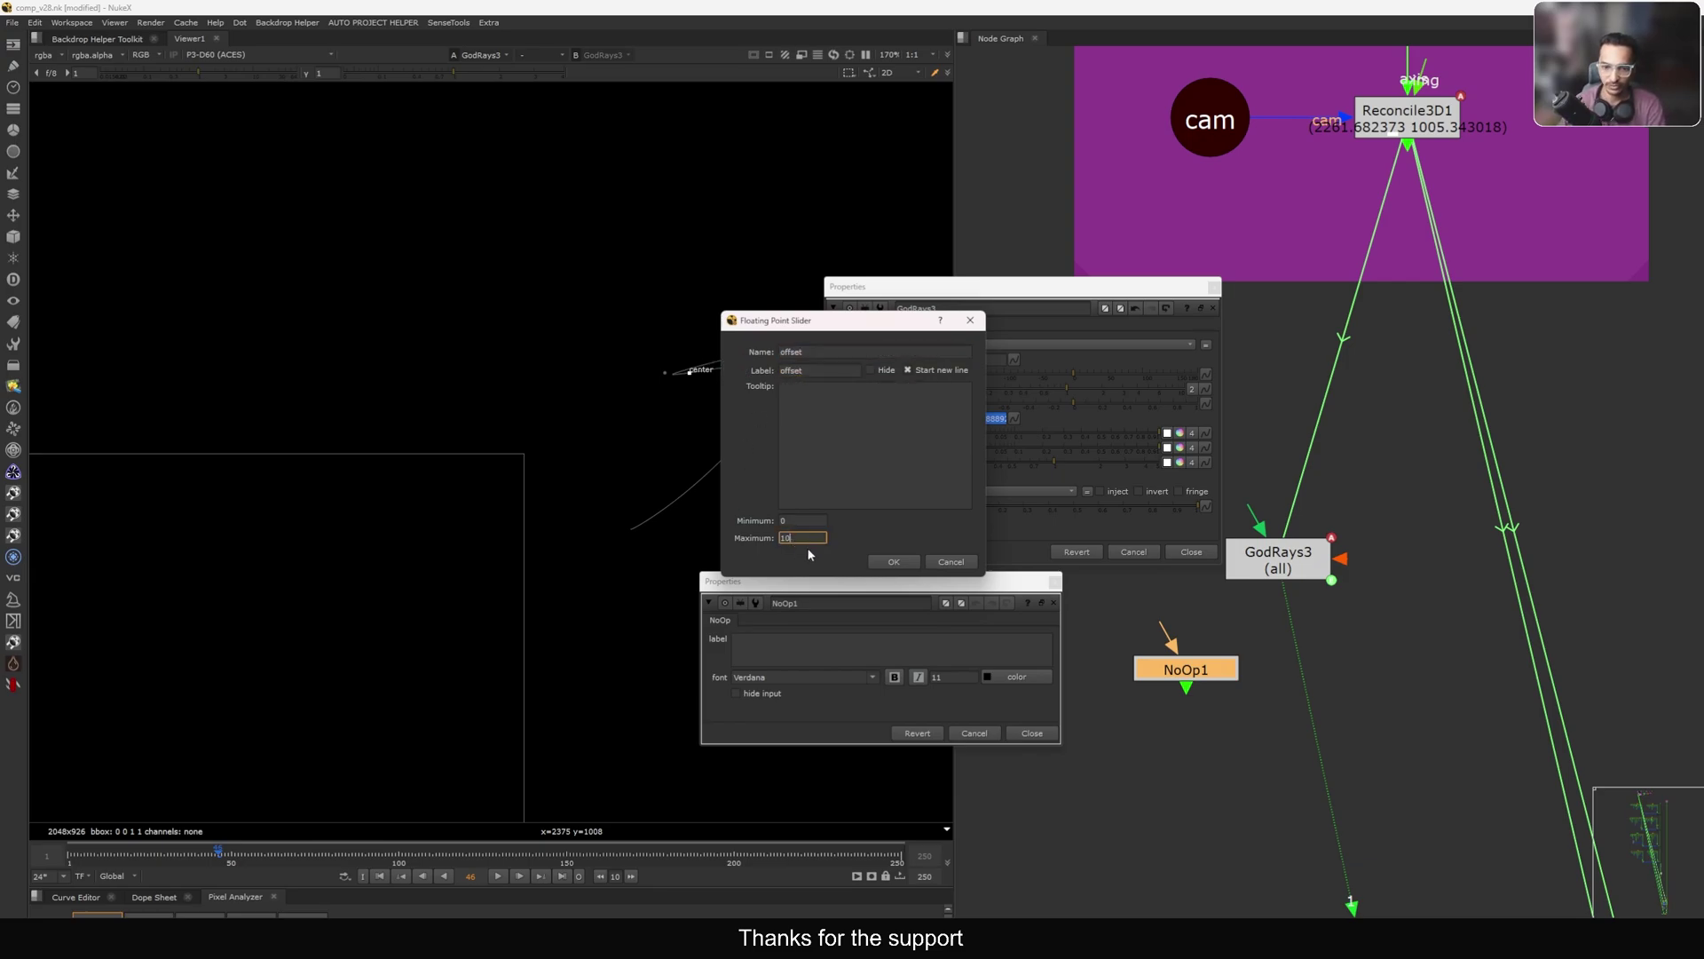
key("shift+Tab")
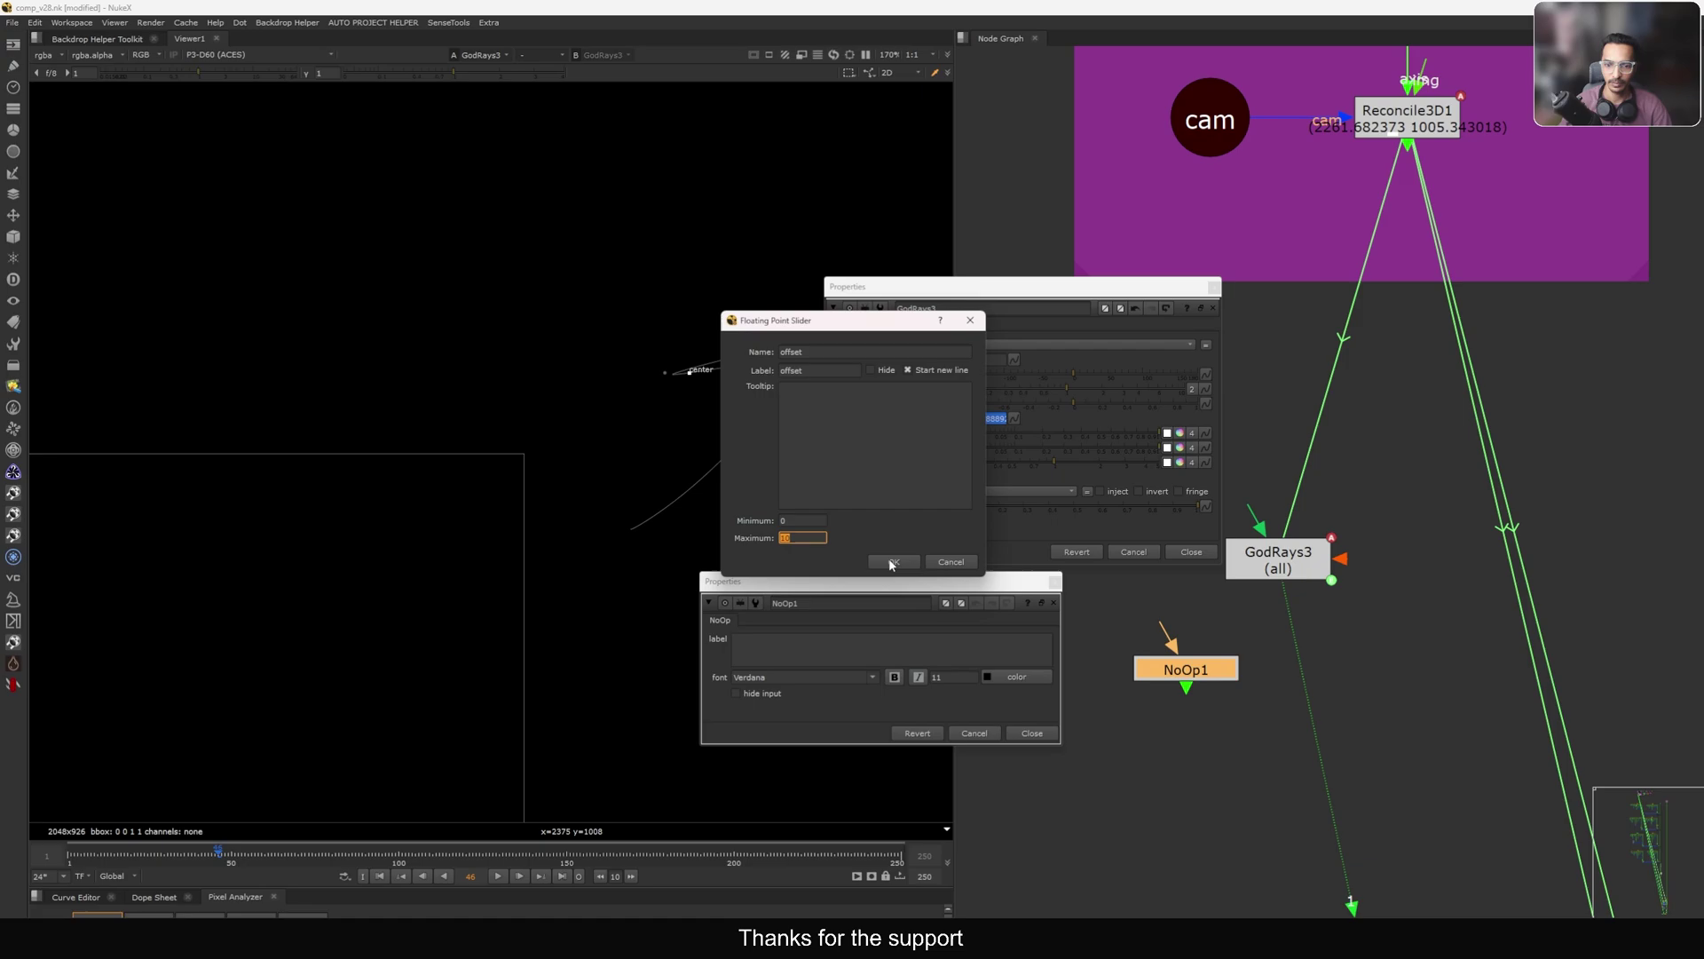
left_click(891, 562)
left_click(939, 520)
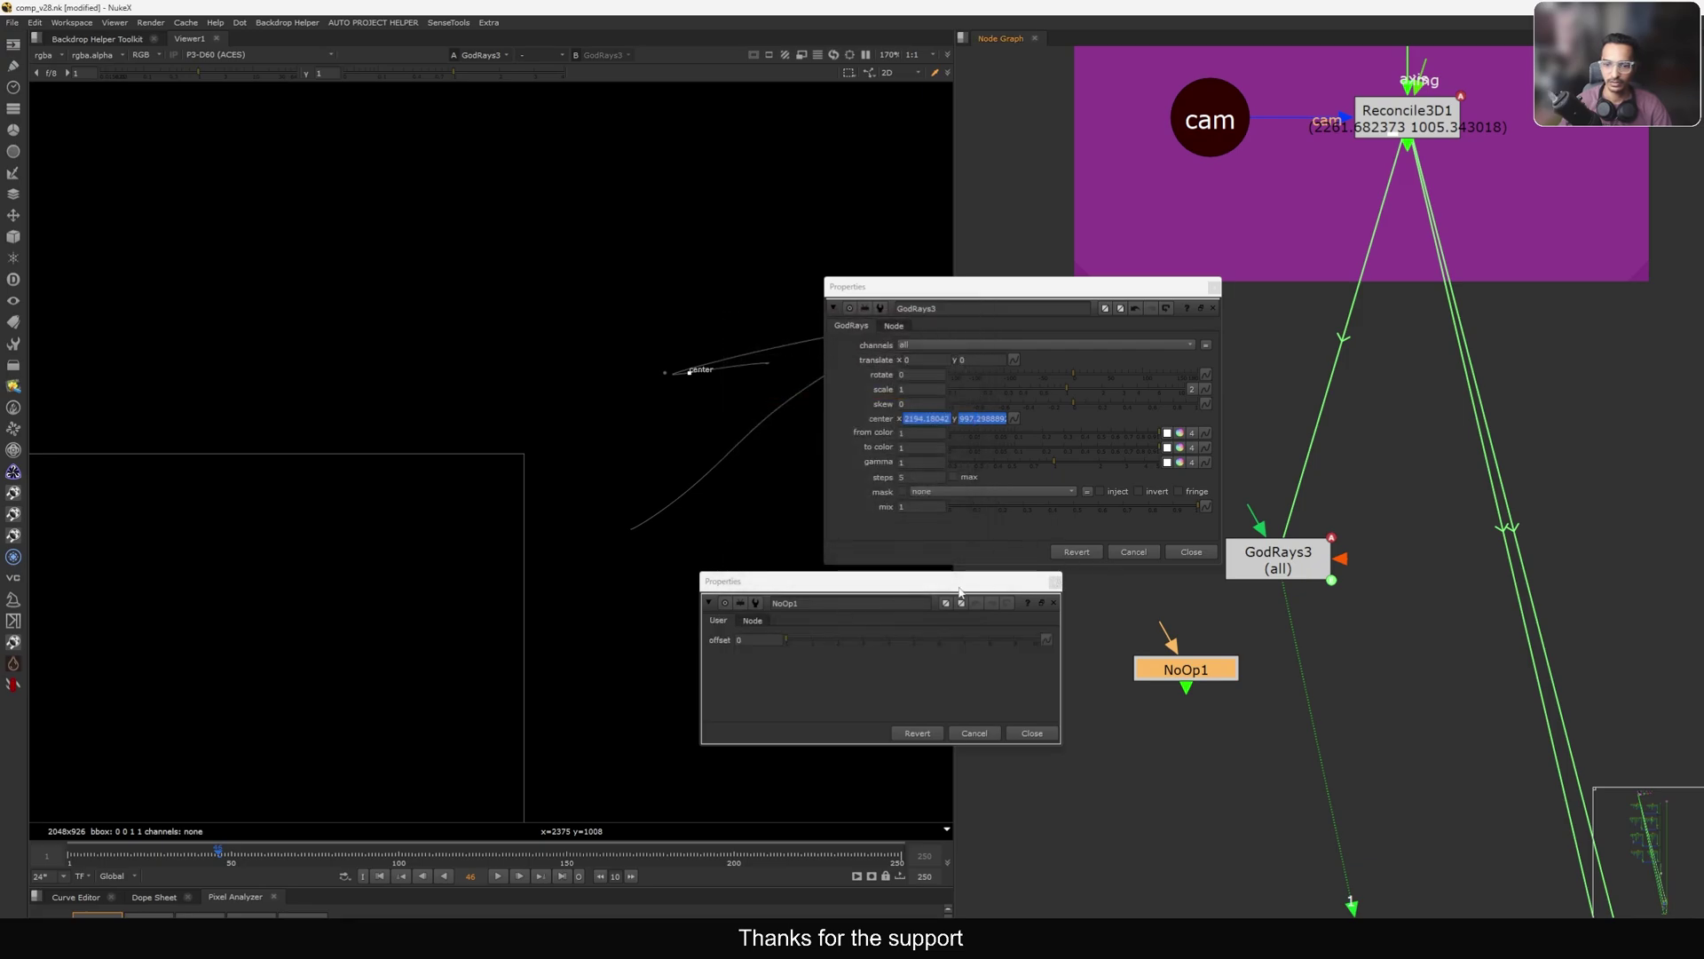
left_click_drag(947, 582, 864, 560)
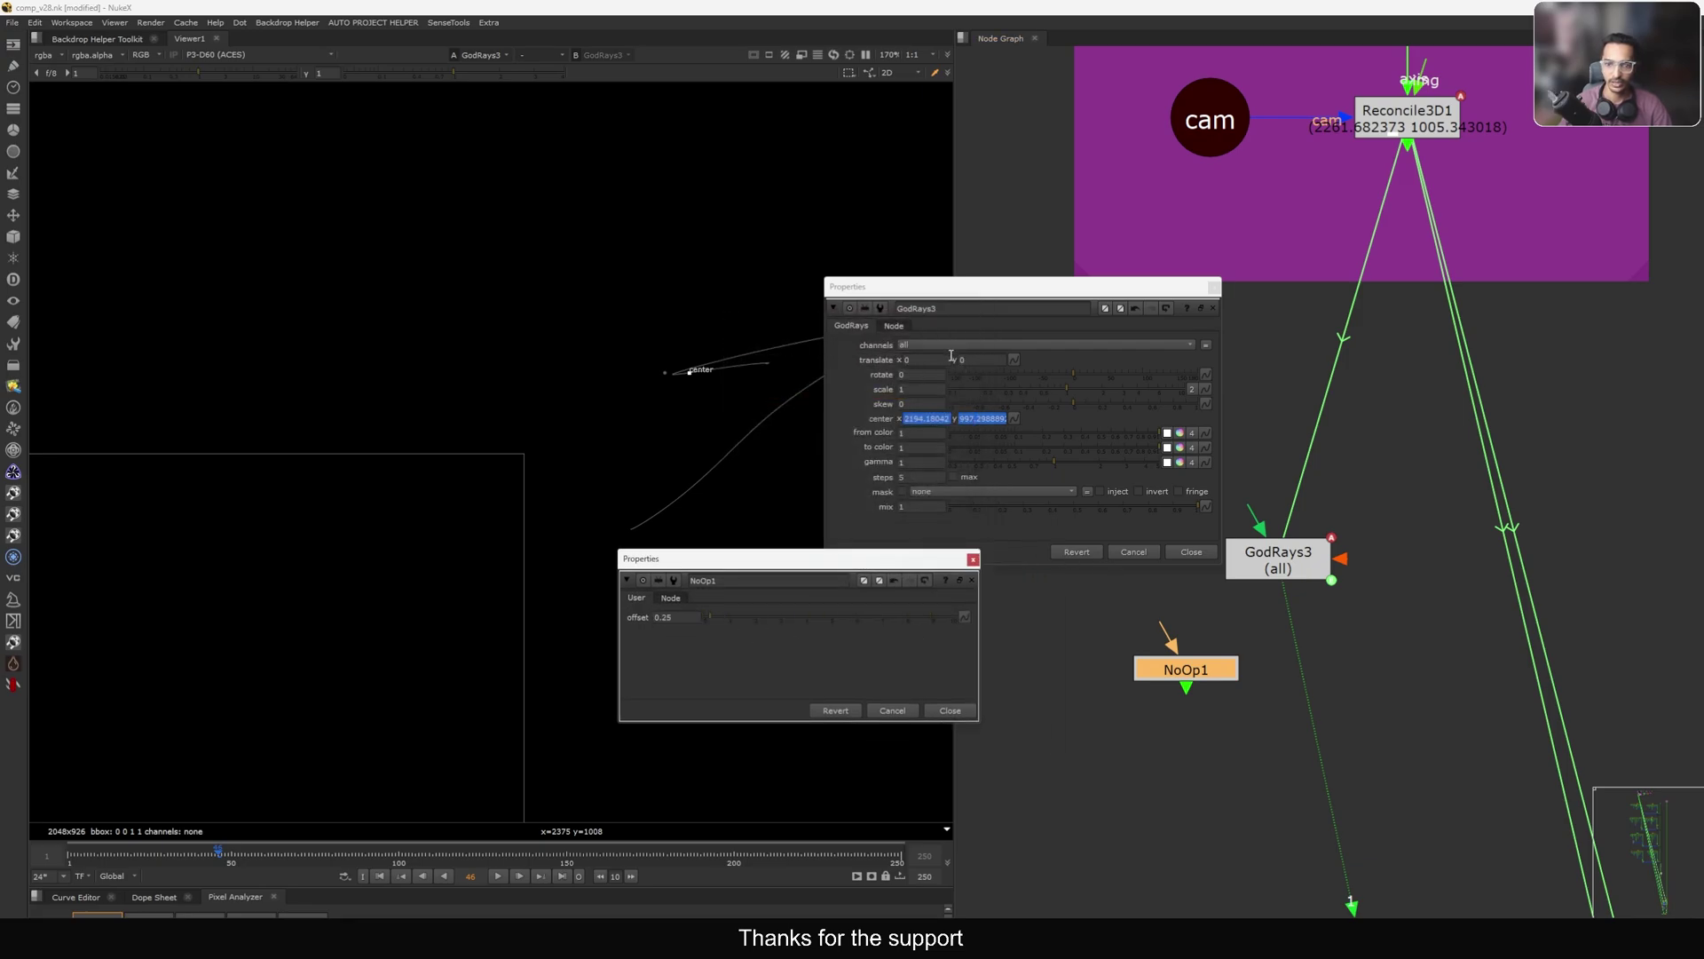
Extend the x expression of GodRays3's center to parent.Reconcile3D1.output+NoOp1.offset.
right_click(1014, 419)
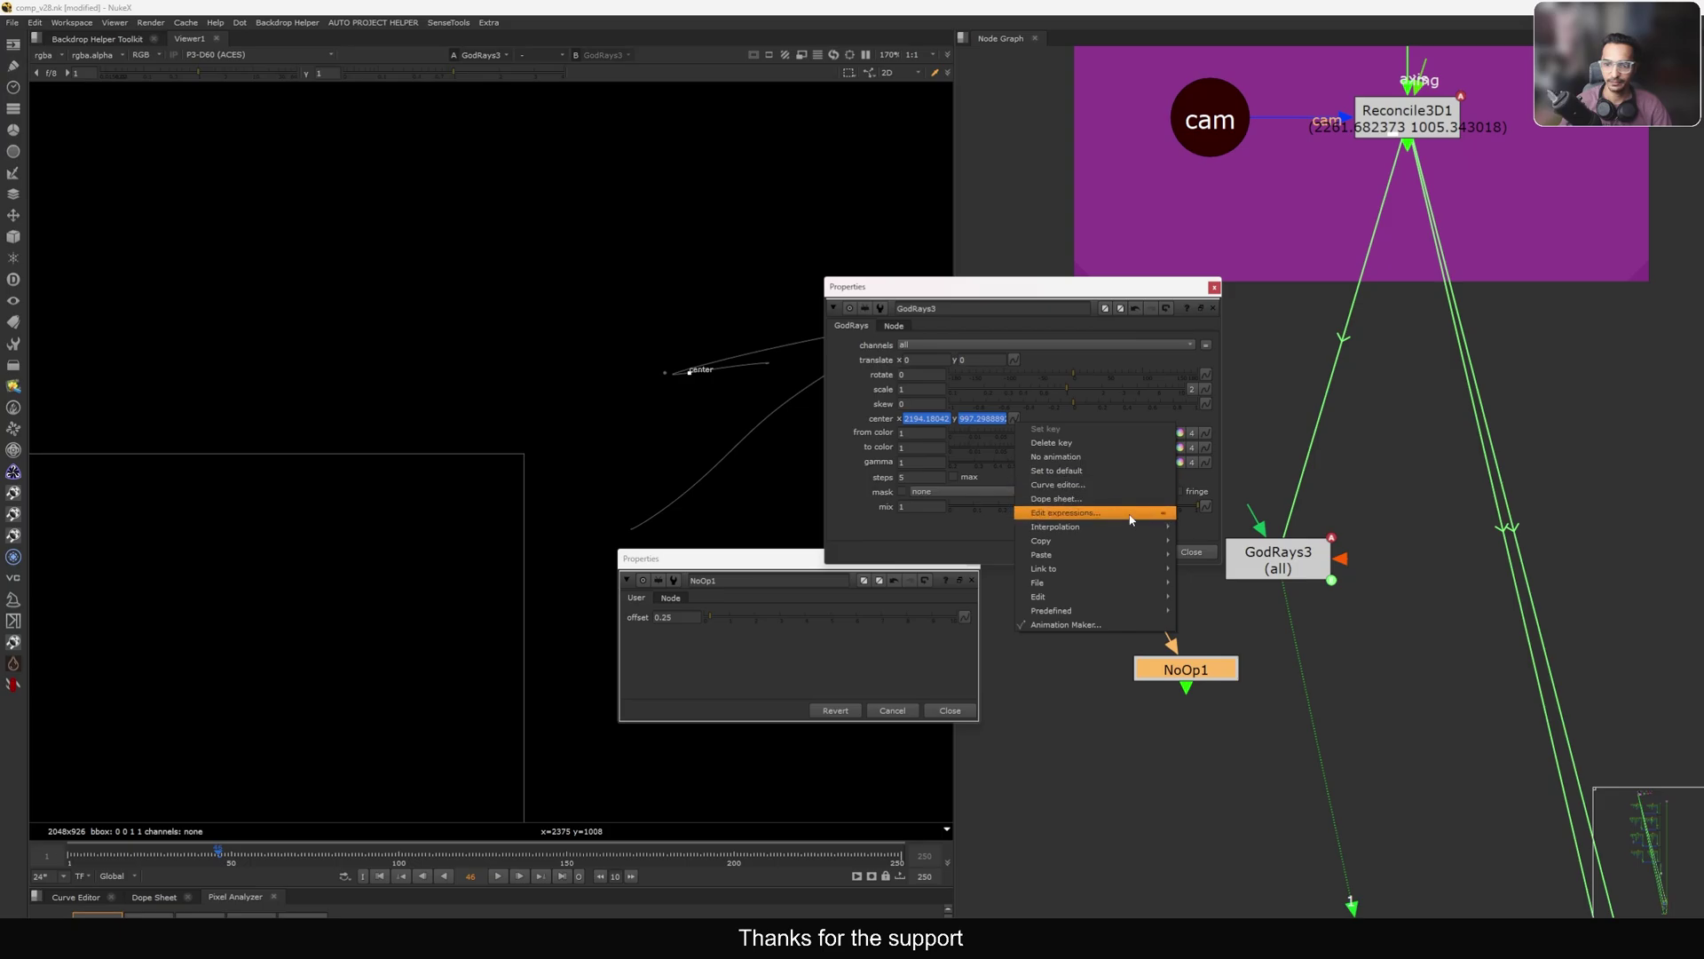
left_click(1101, 505)
left_click(1138, 459)
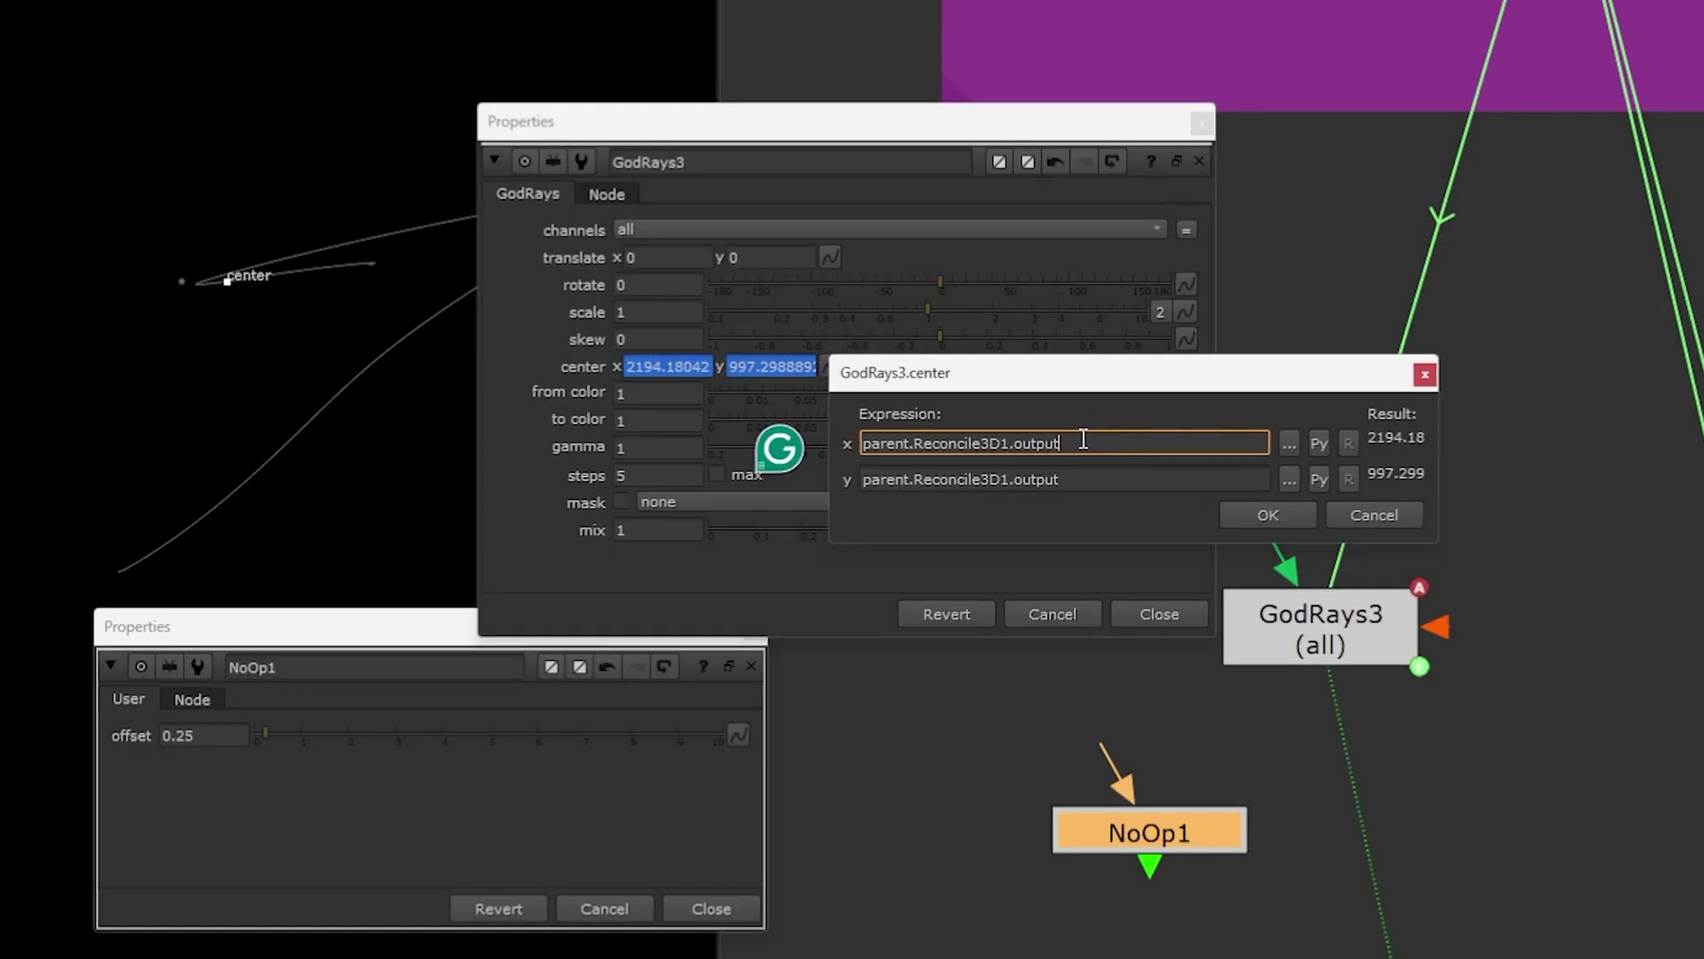
type("+")
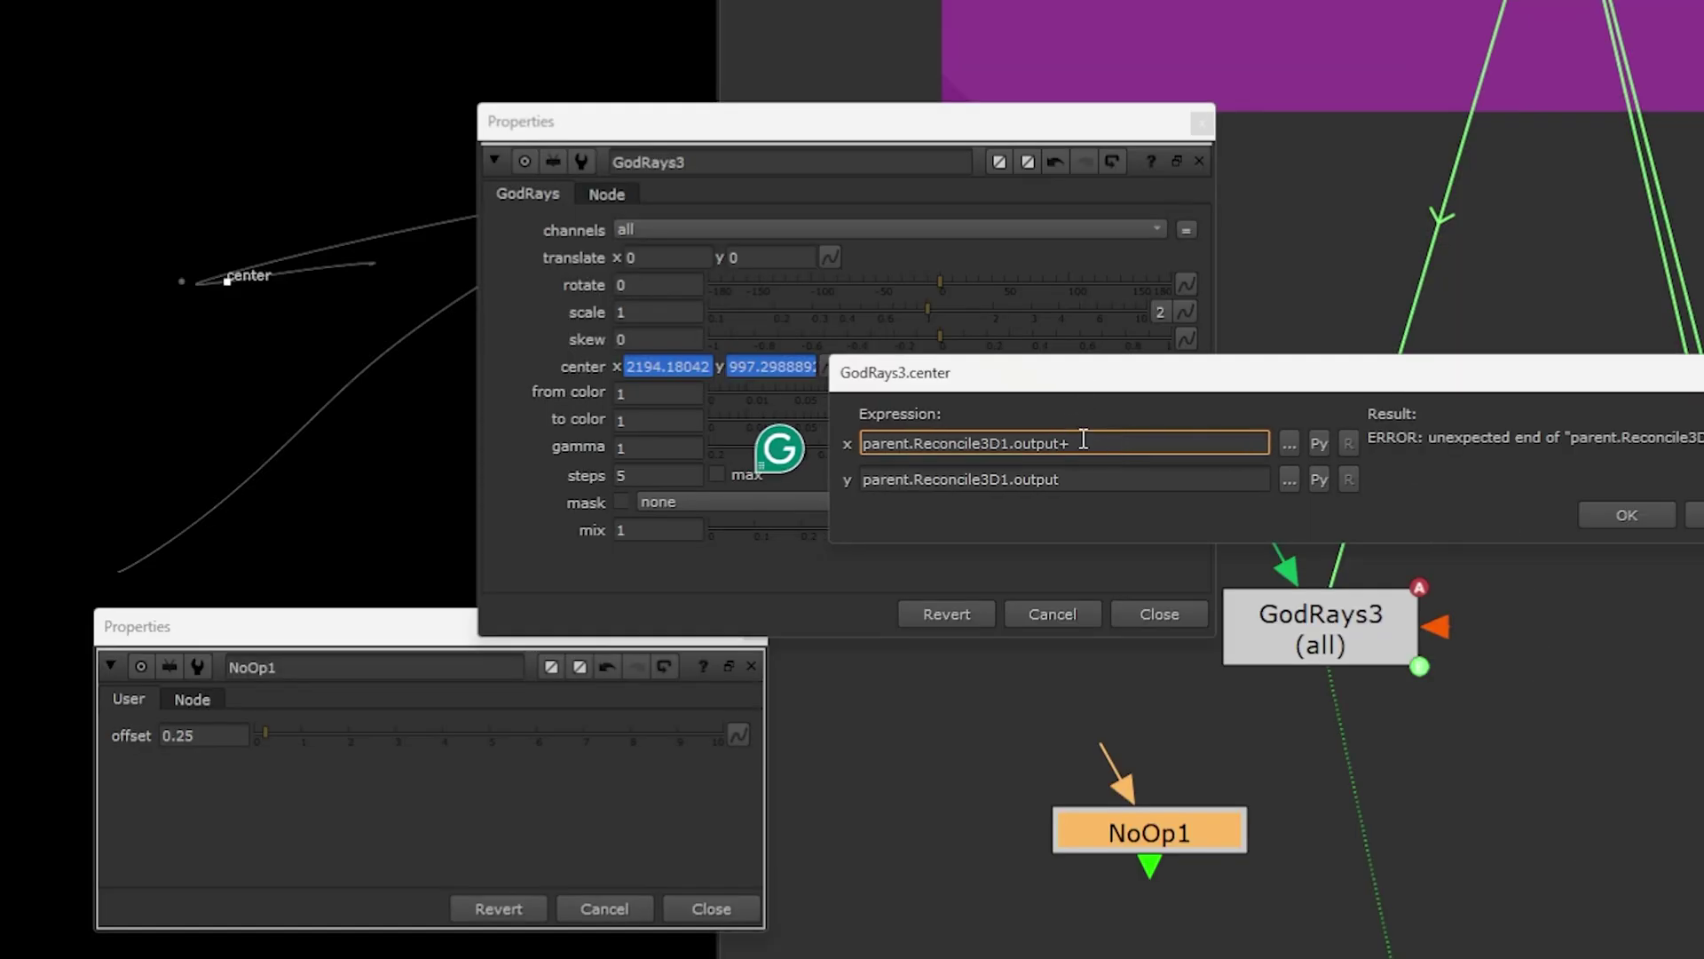
type("Nop")
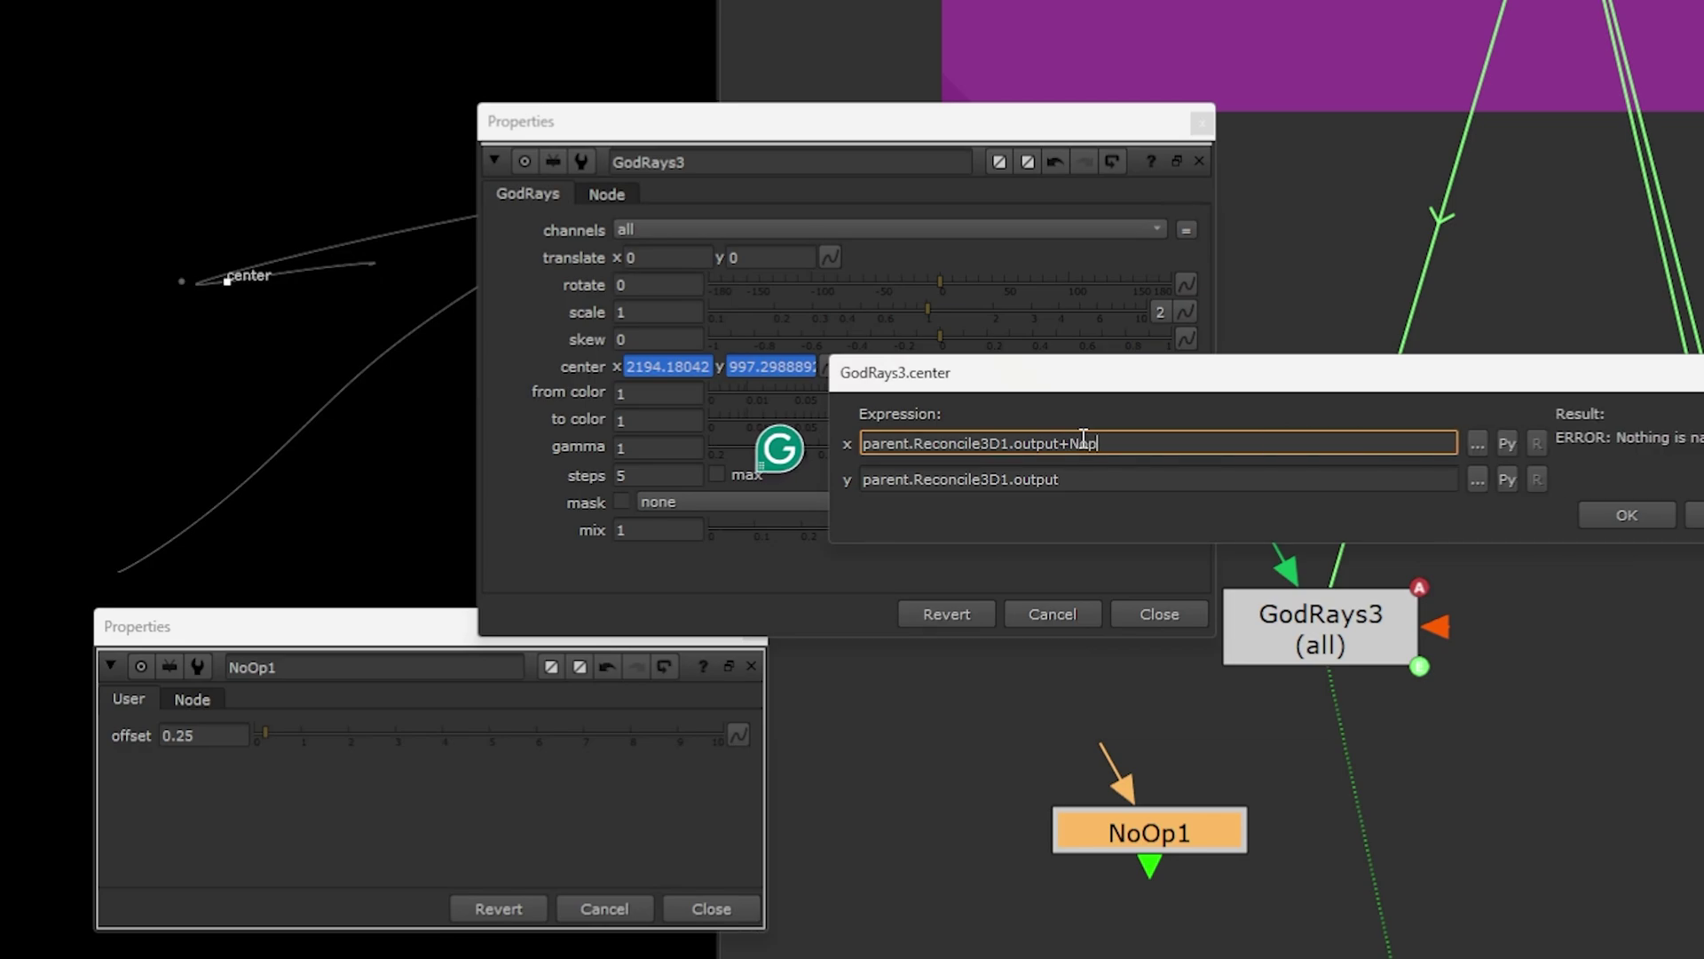
key("BackSpace")
type("Op1")
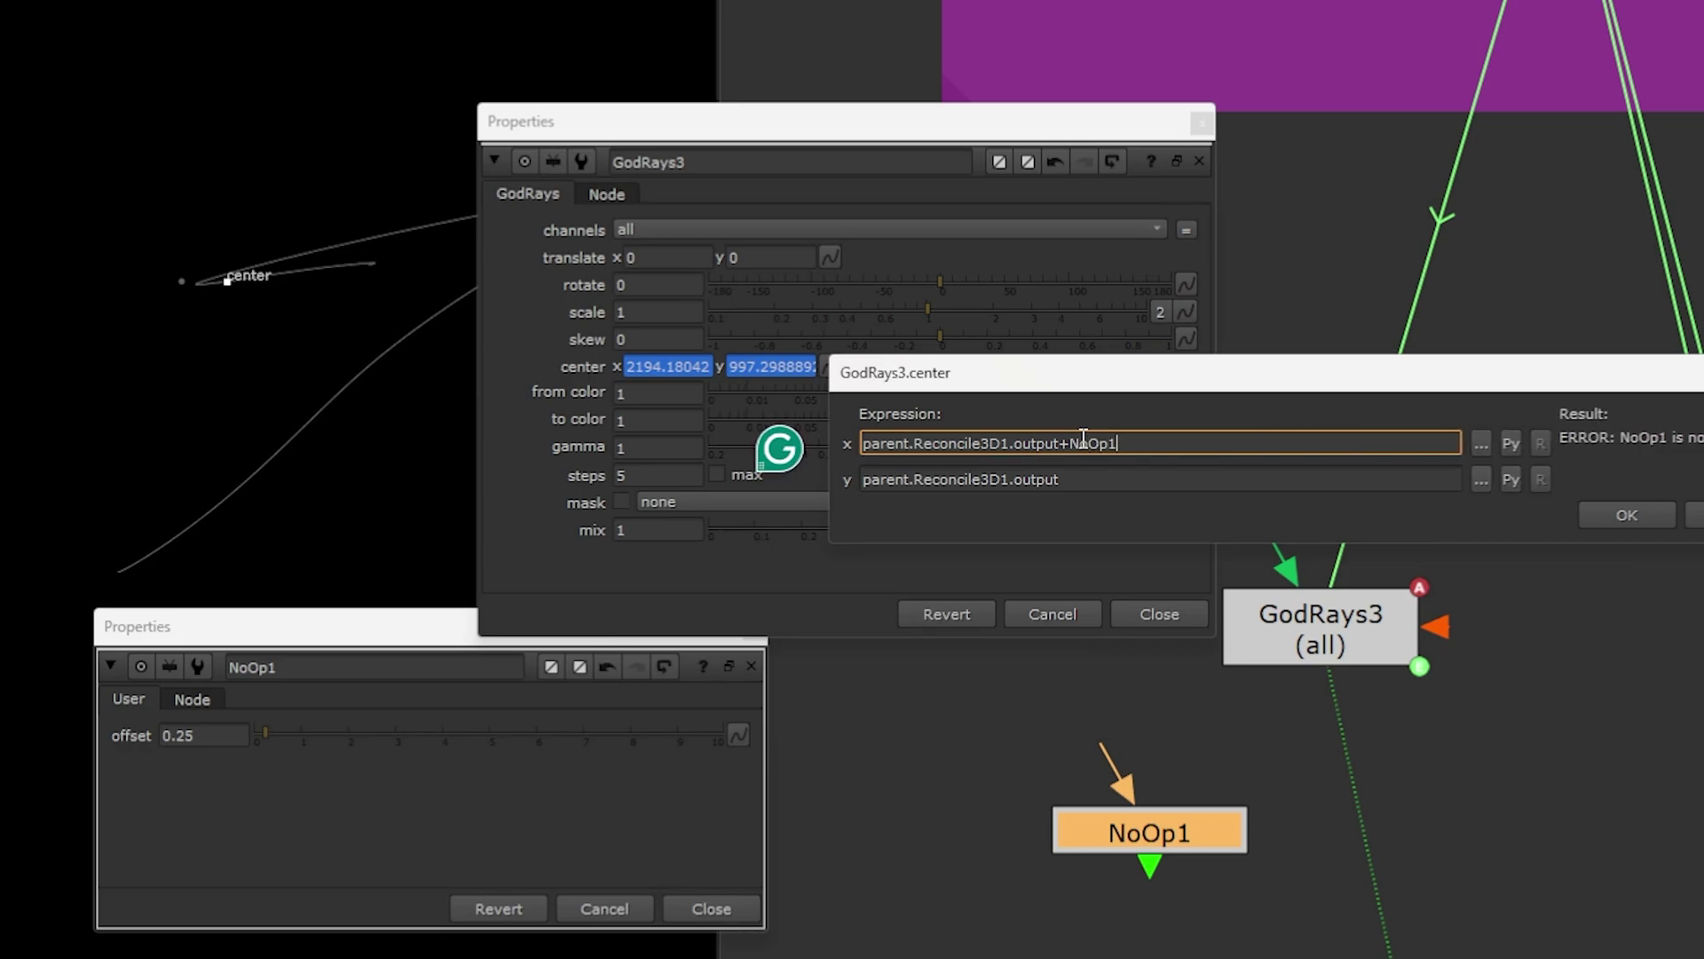
type(".")
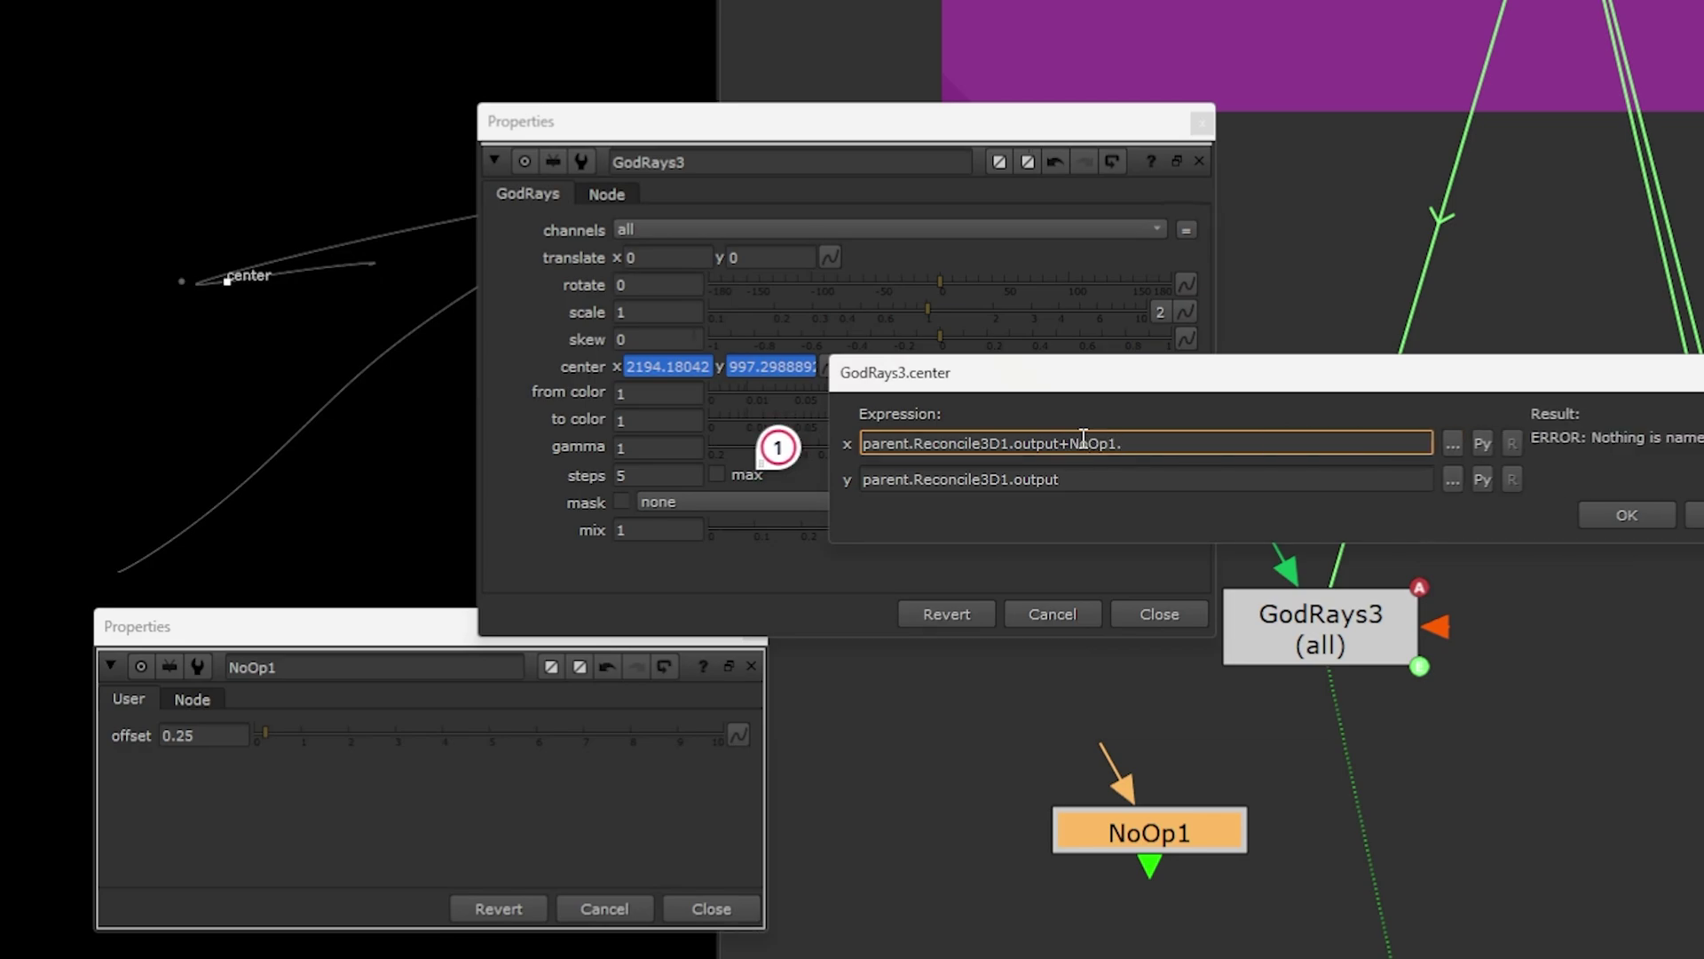
type("offset")
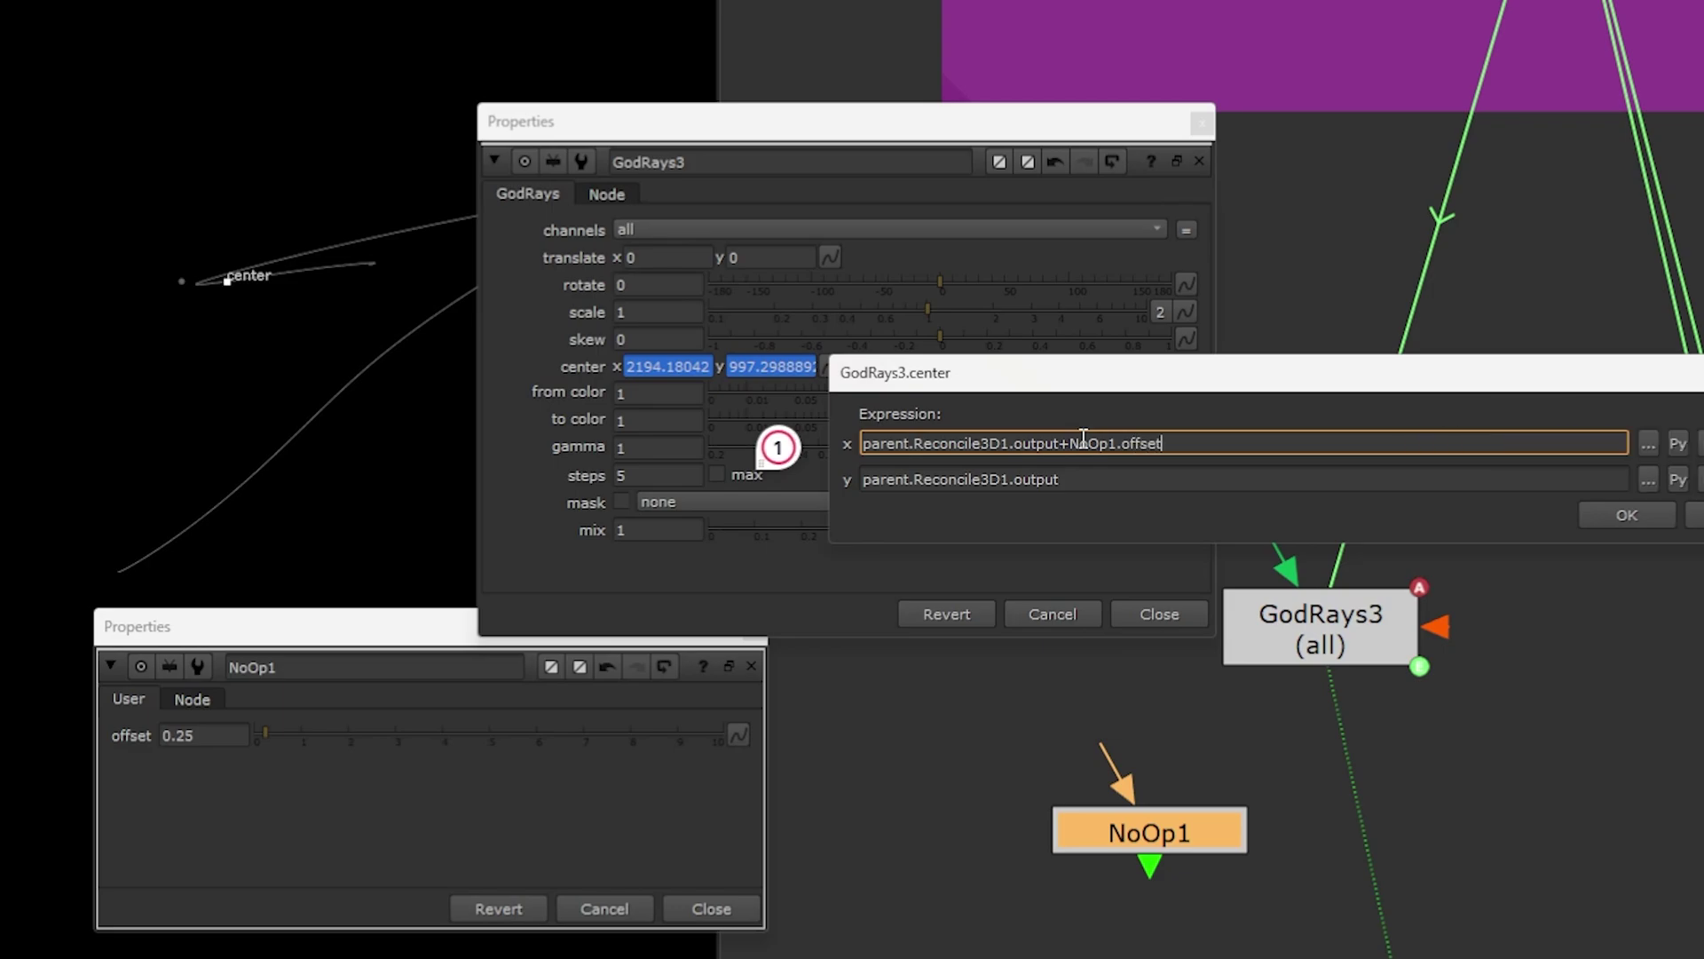
Append the same +NoOp1.offset term to the y expression of GodRays3's center and apply both expressions.
left_click_drag(1203, 445, 1063, 466)
key("ctrl+c")
left_click(1079, 479)
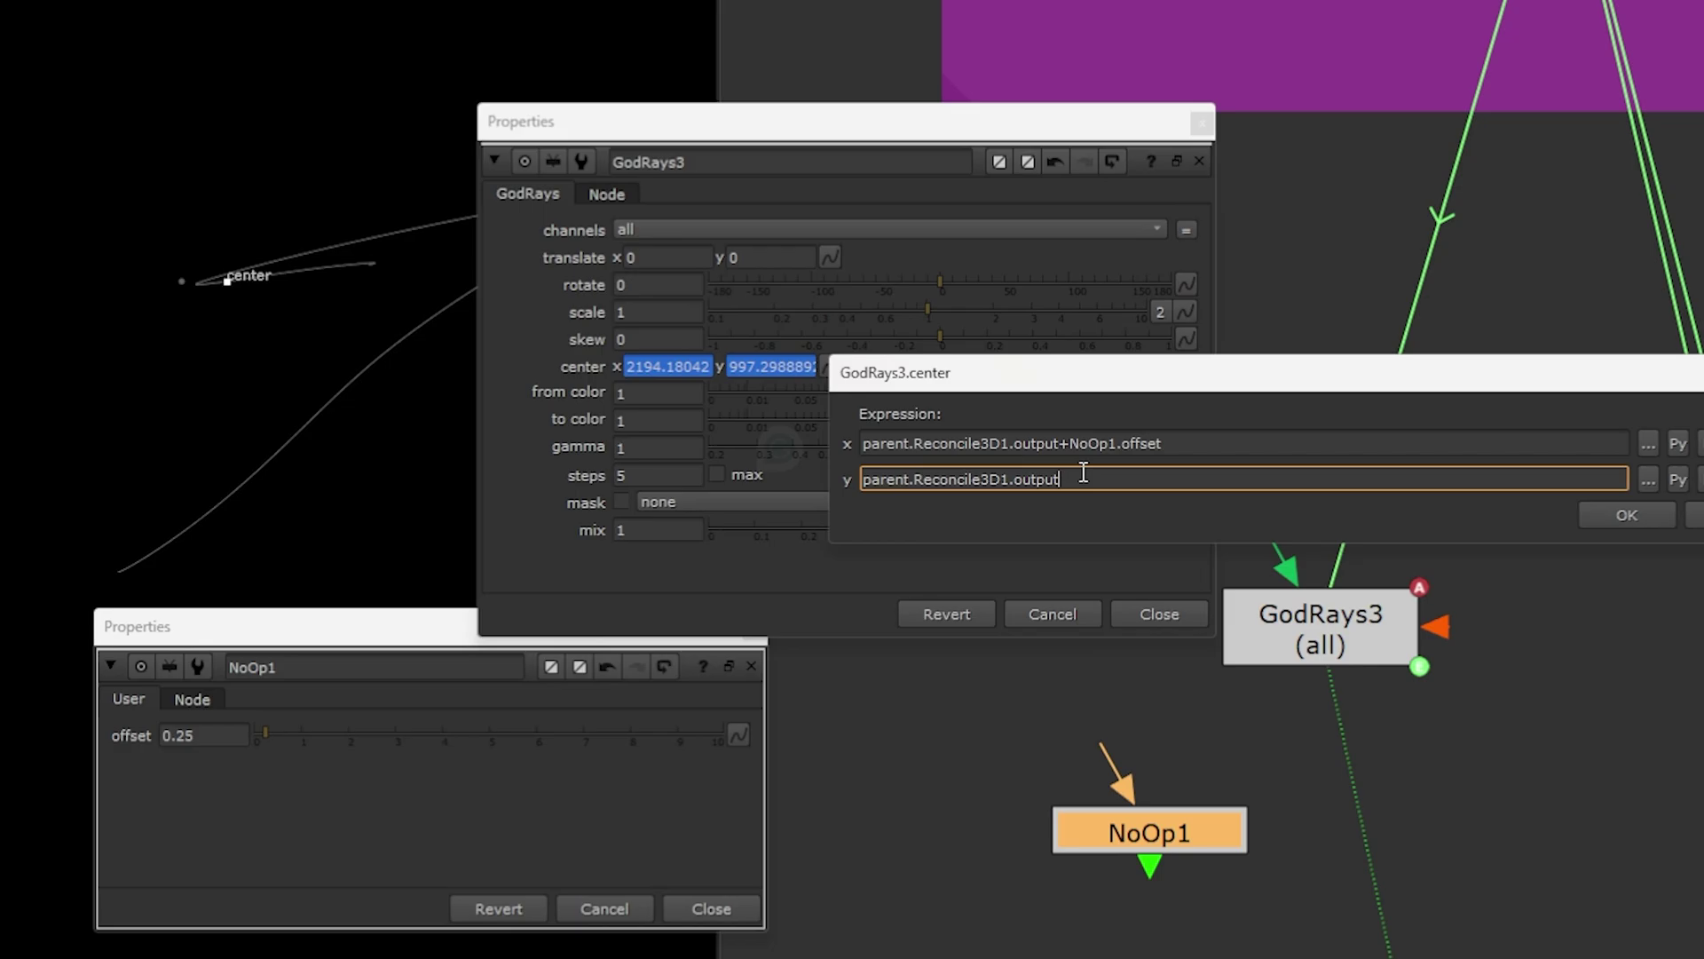
key("ctrl+v")
left_click(1611, 513)
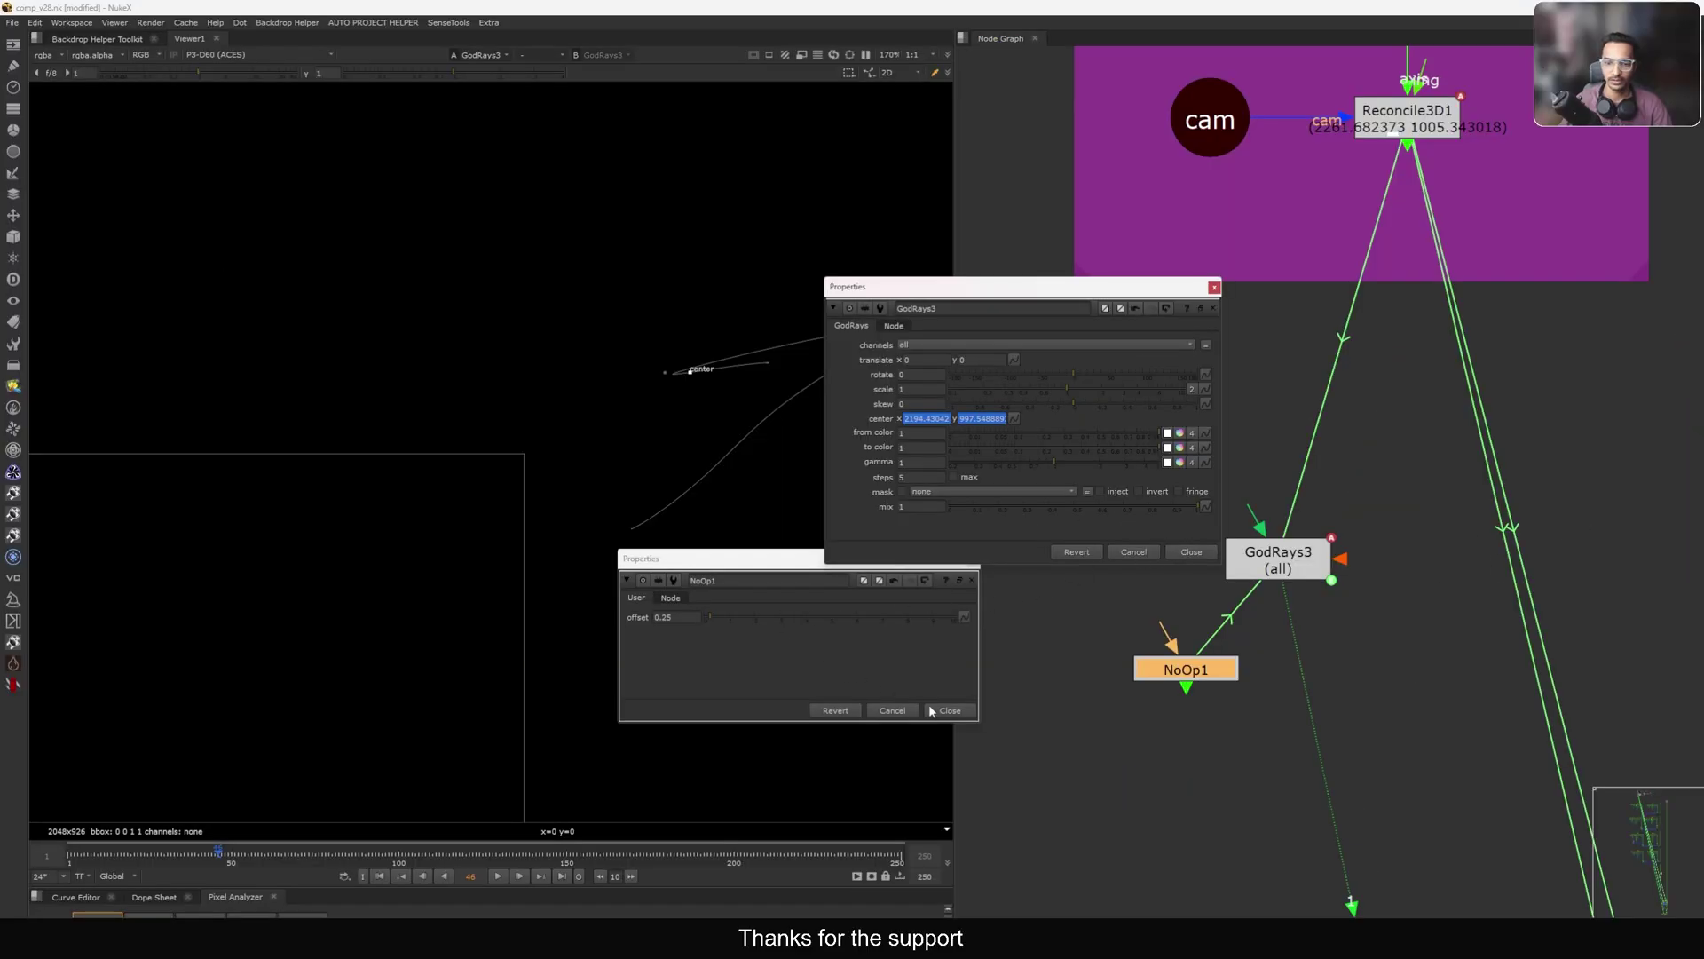
Close the NoOp1 and GodRays3 properties and reposition NoOp1 above and to the left of GodRays3.
left_click(928, 710)
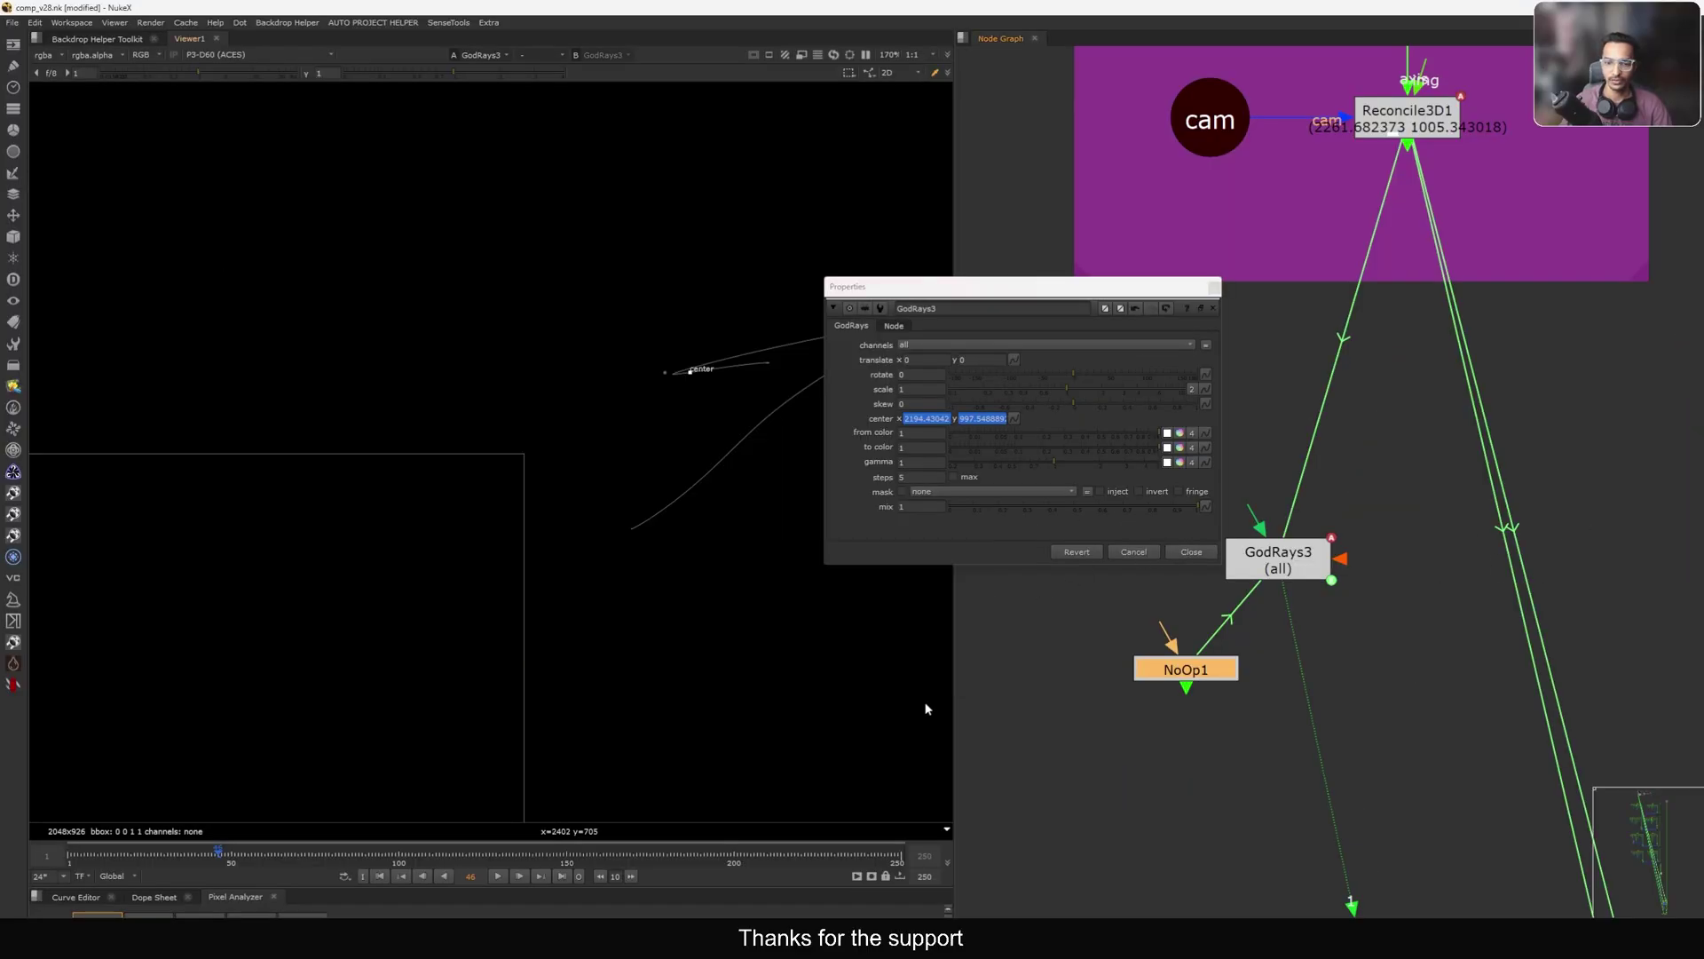
left_click(1190, 551)
left_click_drag(1219, 663, 1080, 472)
Reopen the GodRays3 and NoOp1 properties side by side and test how NoOp1's offset slider shifts the center.
double_click(1275, 566)
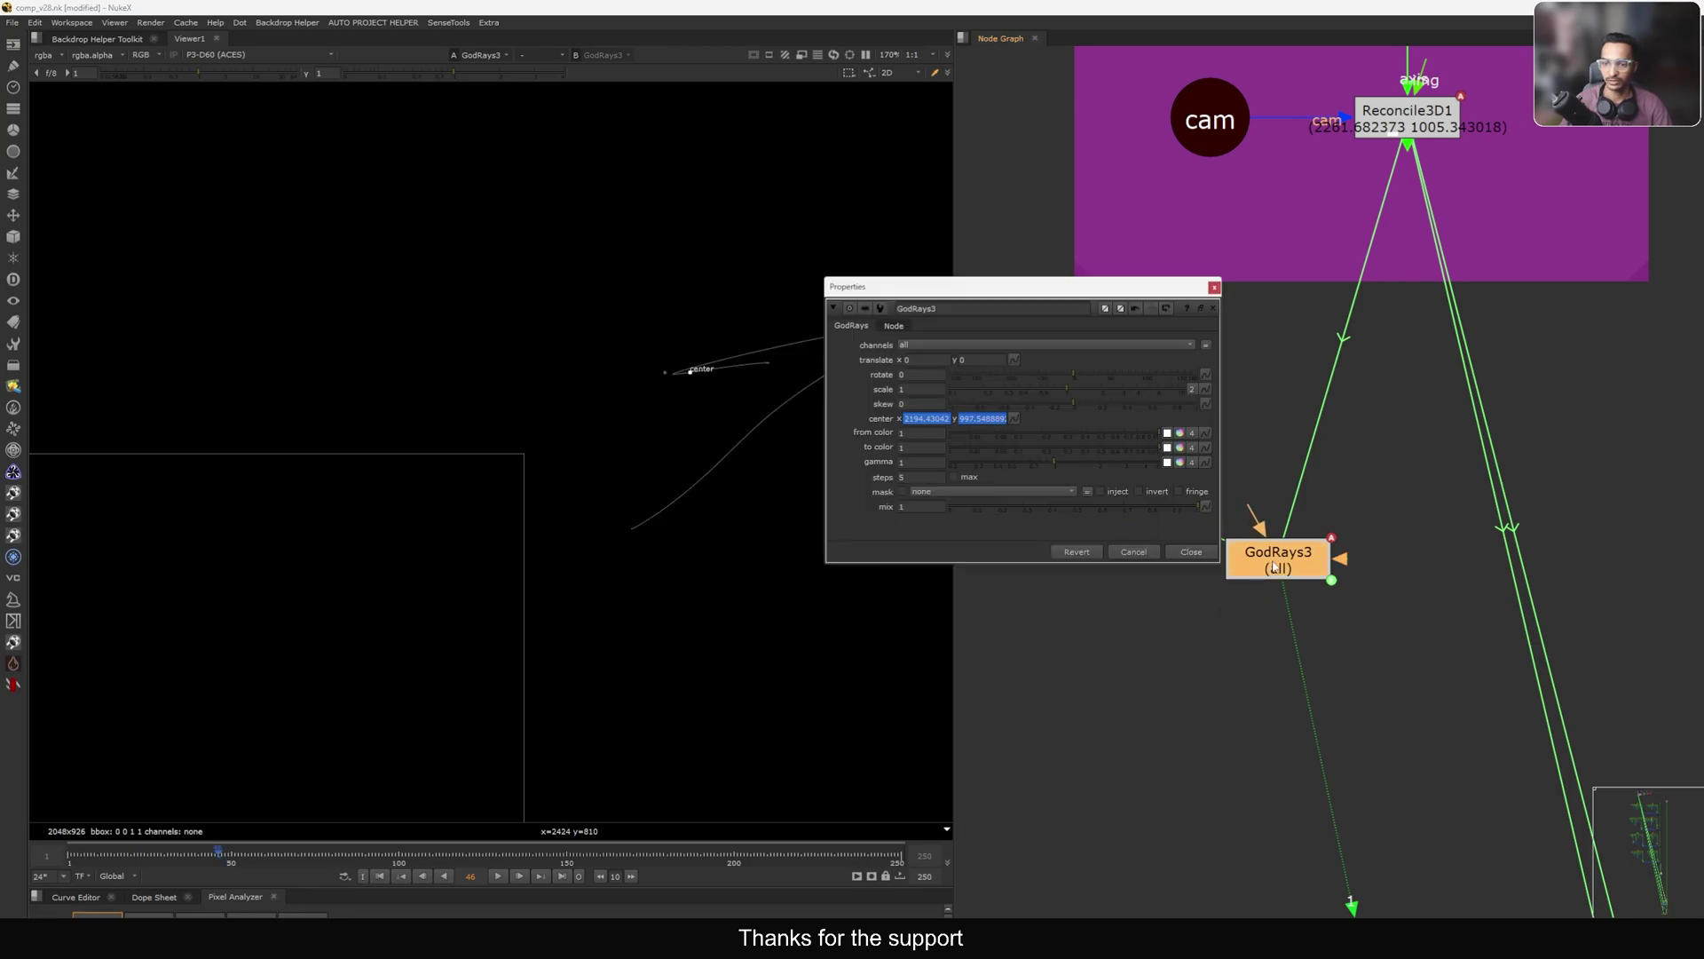
left_click(1037, 309)
left_click_drag(1065, 288, 1489, 224)
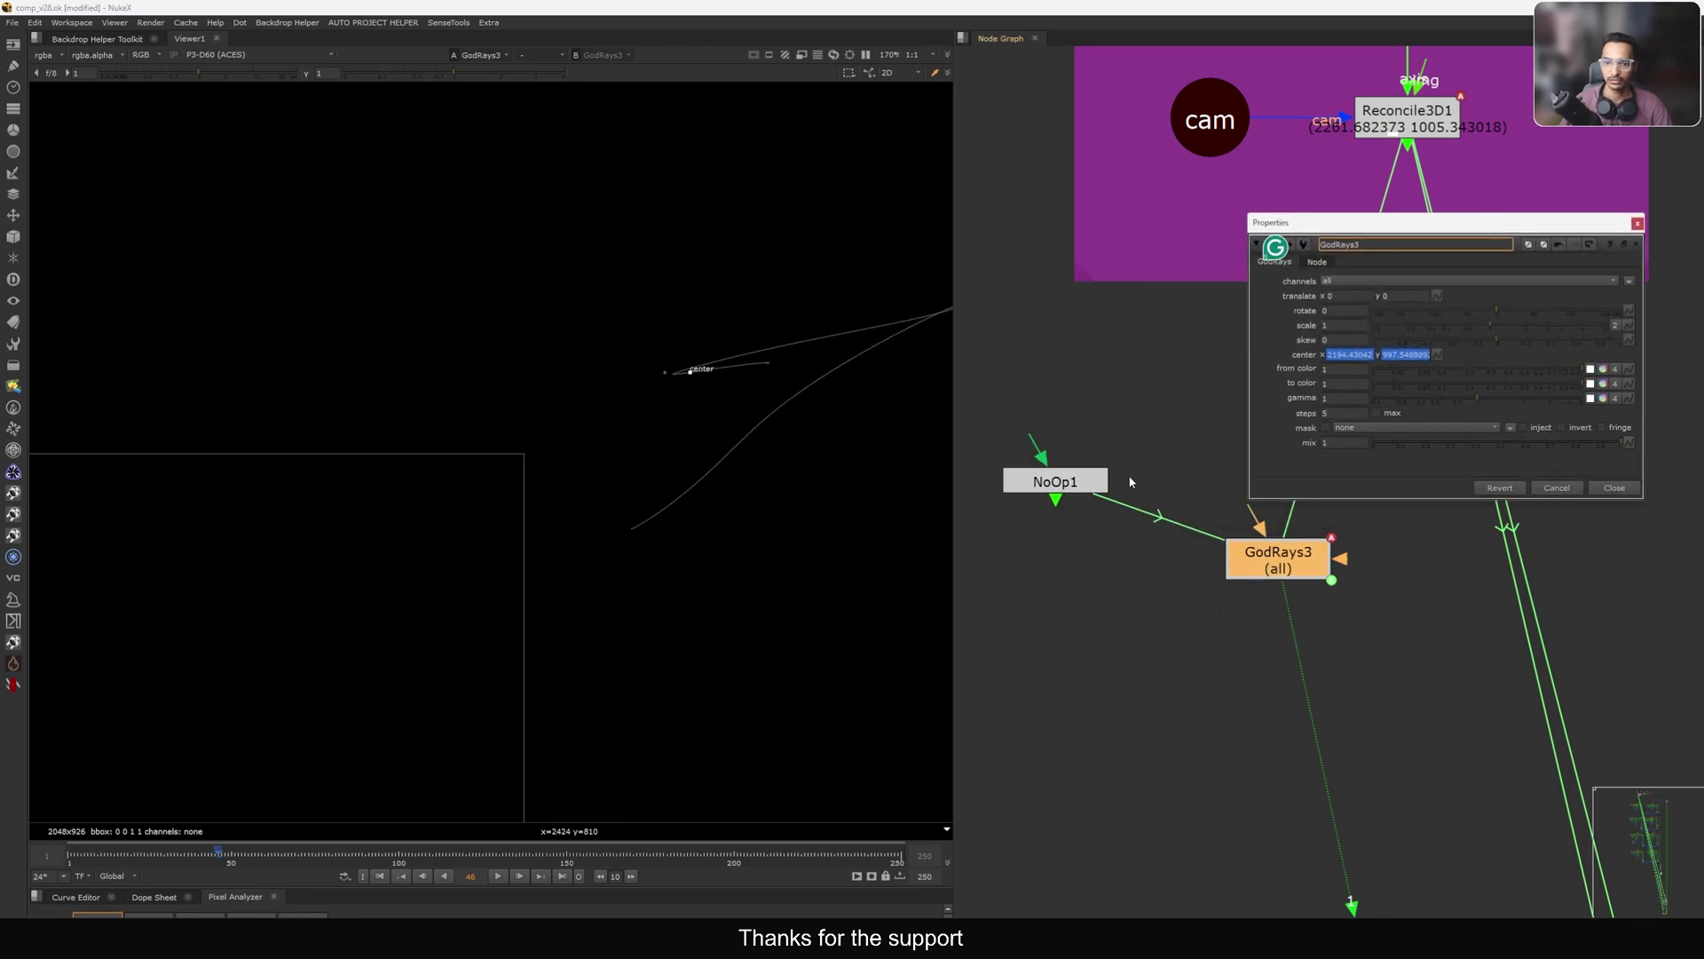
double_click(1056, 481)
left_click_drag(775, 566, 1060, 269)
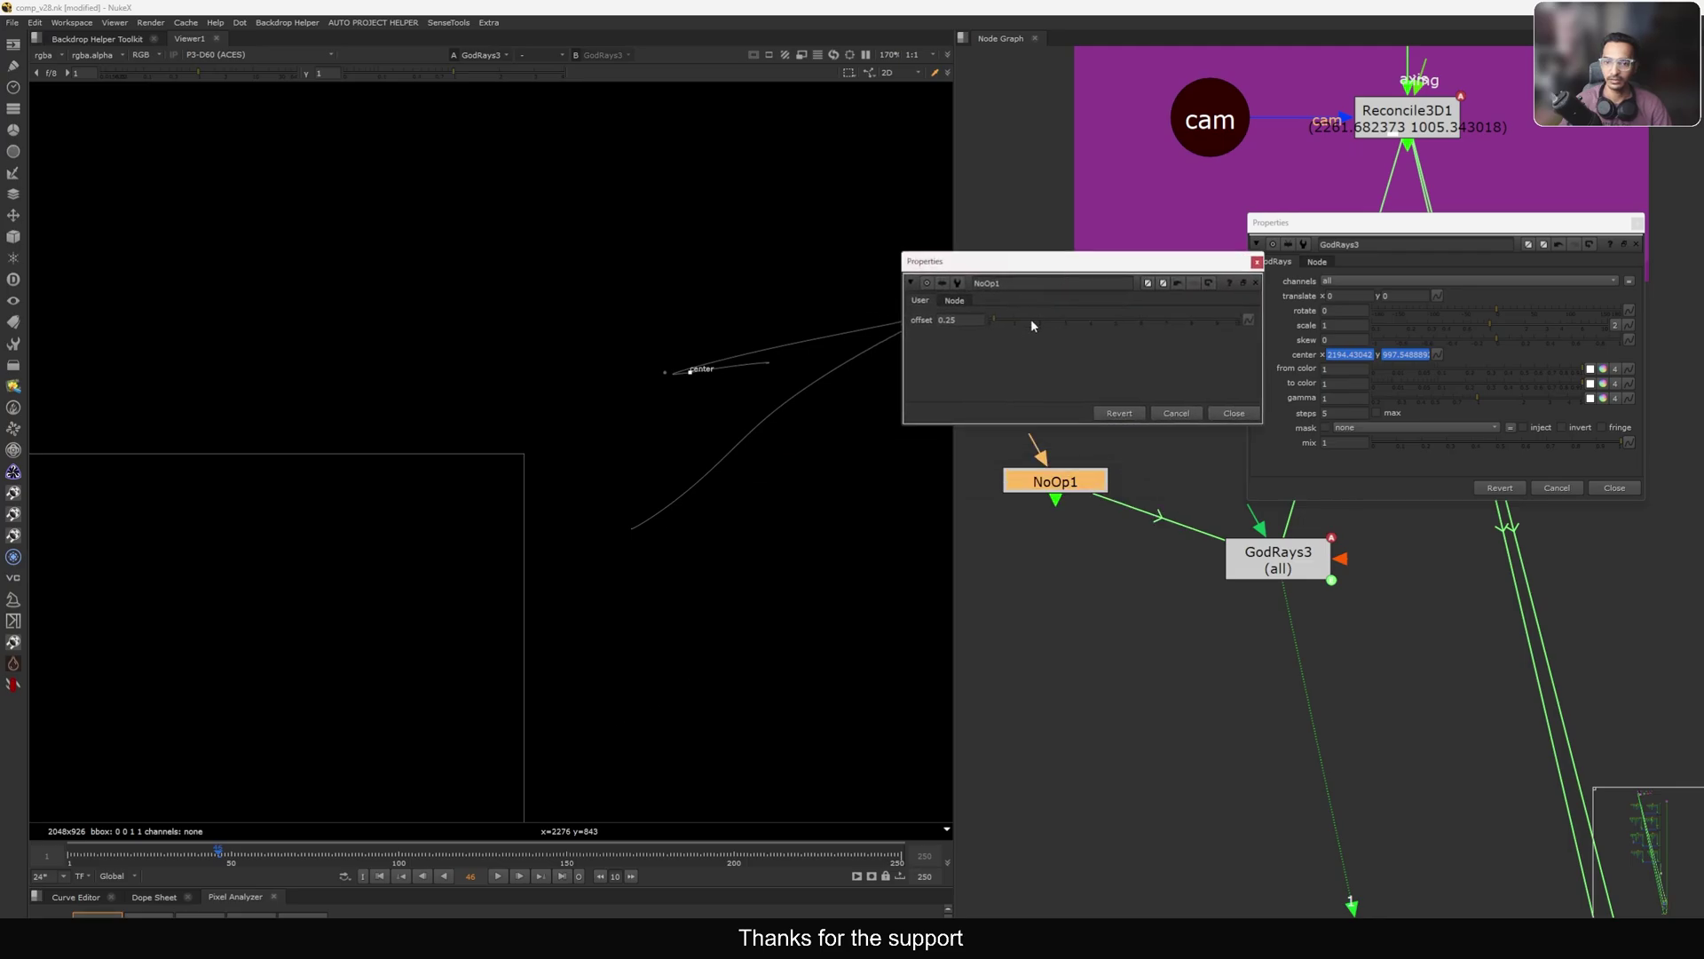
left_click_drag(1001, 320, 1025, 317)
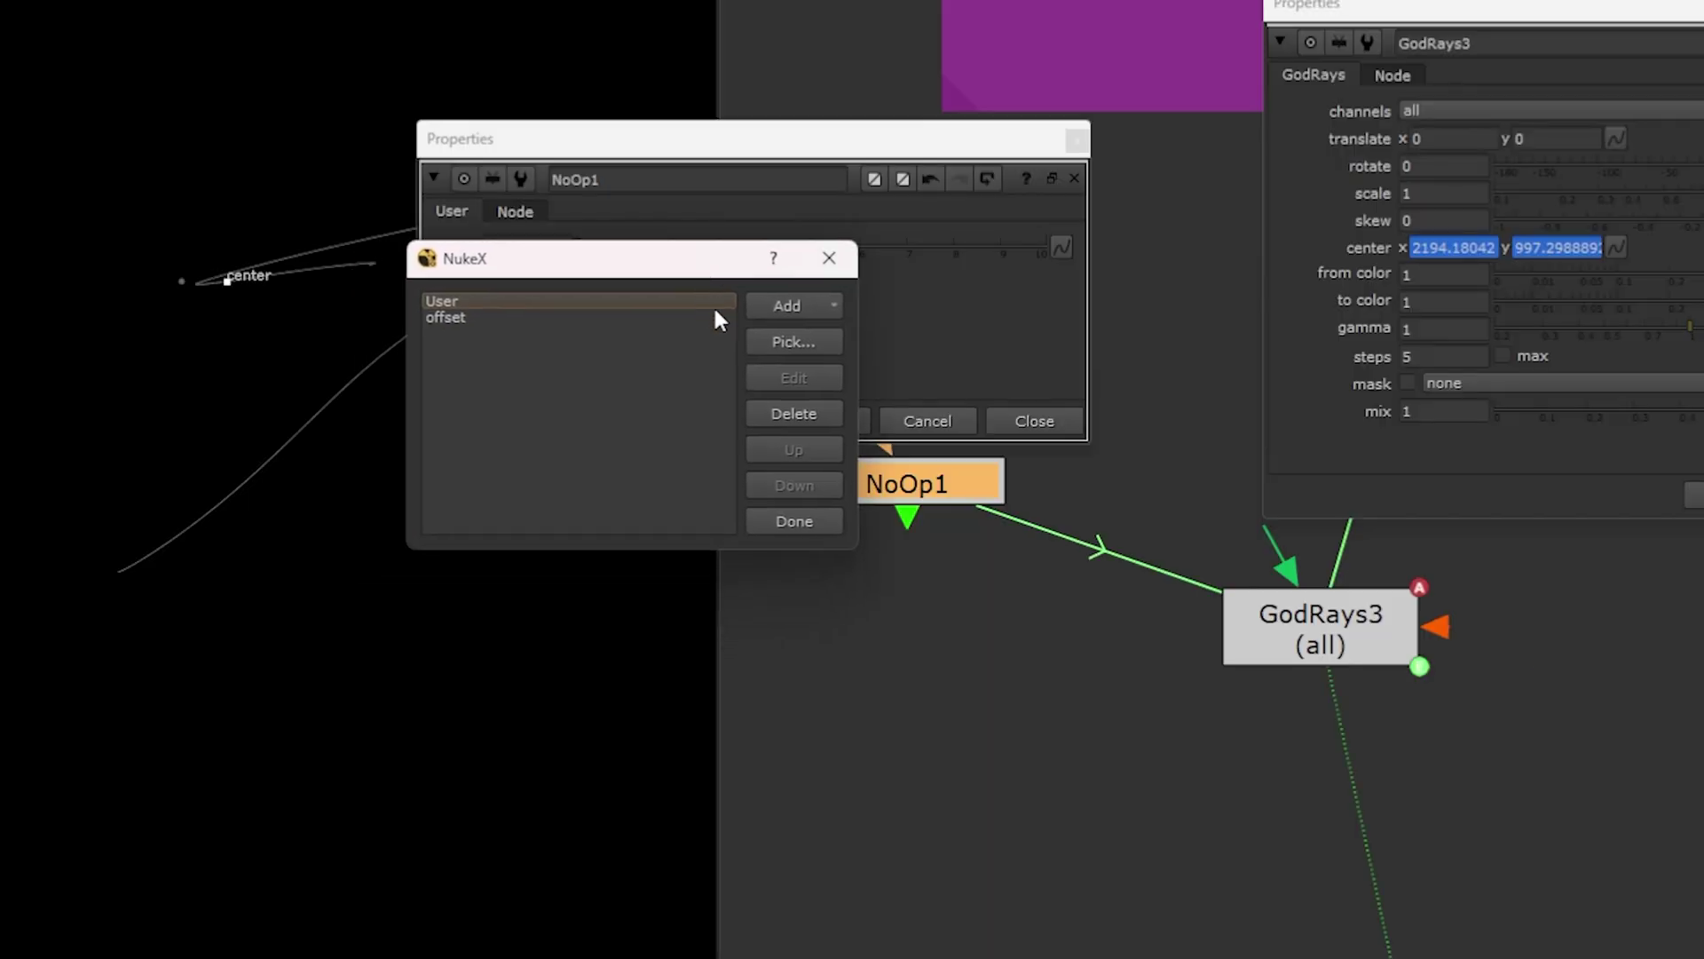
Edit NoOp1's offset slider so its label is "offset x" and its name is offsetx.
left_click(473, 319)
left_click(794, 377)
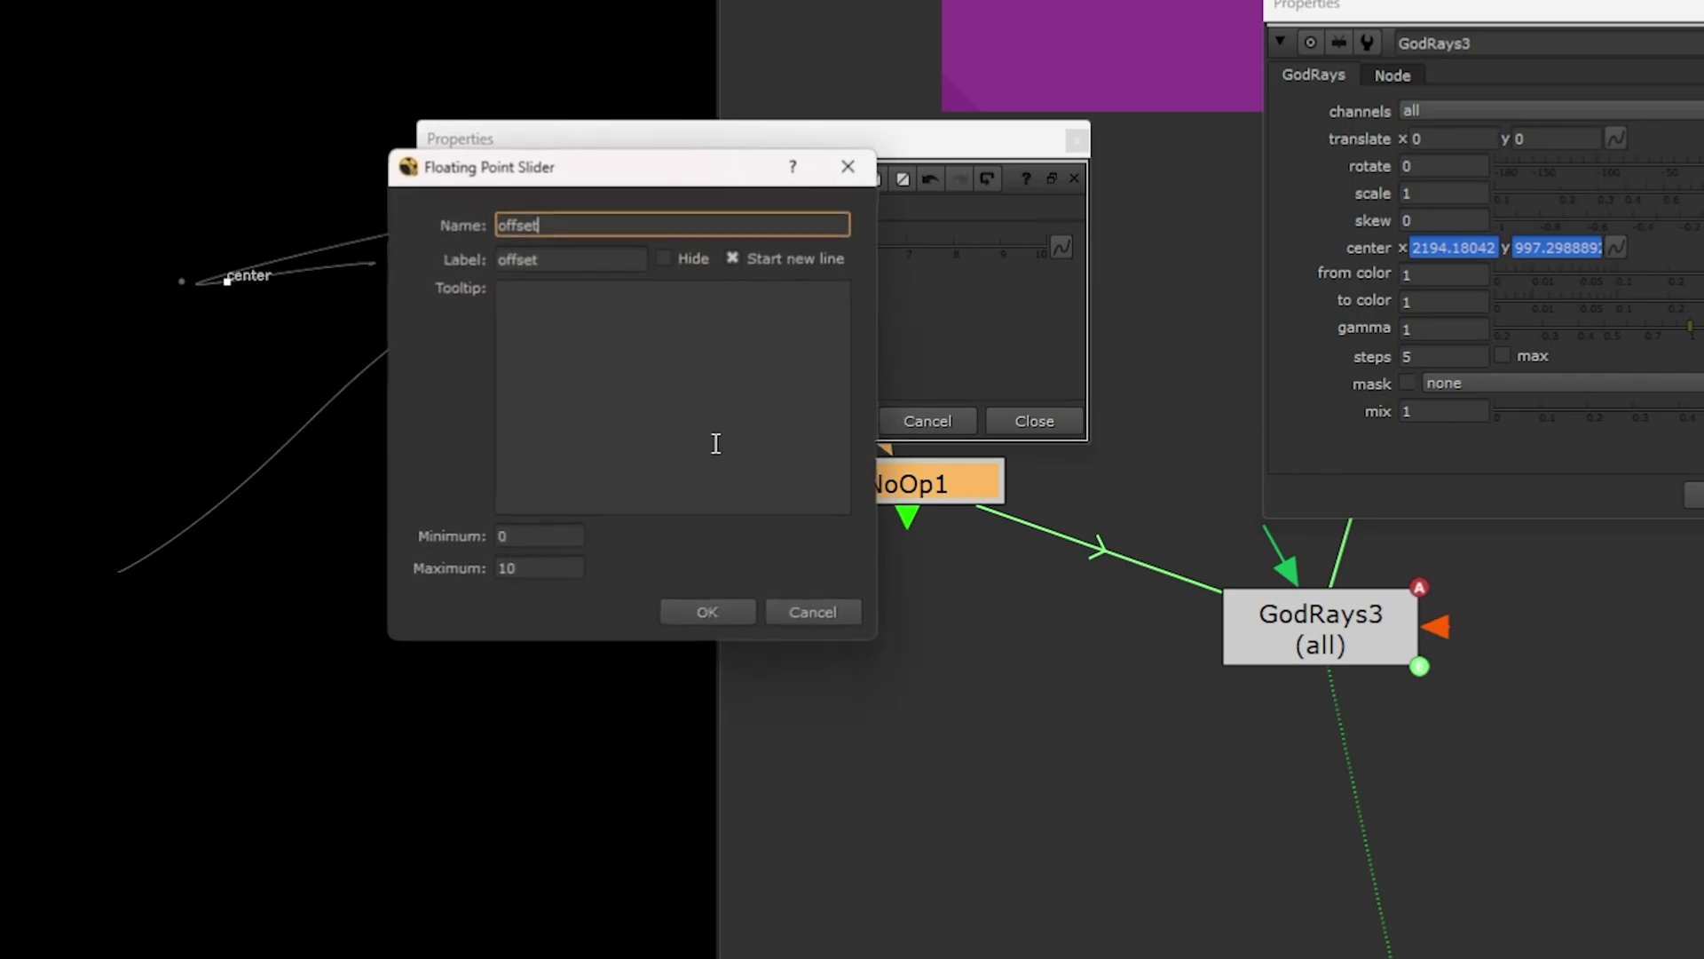
left_click(563, 257)
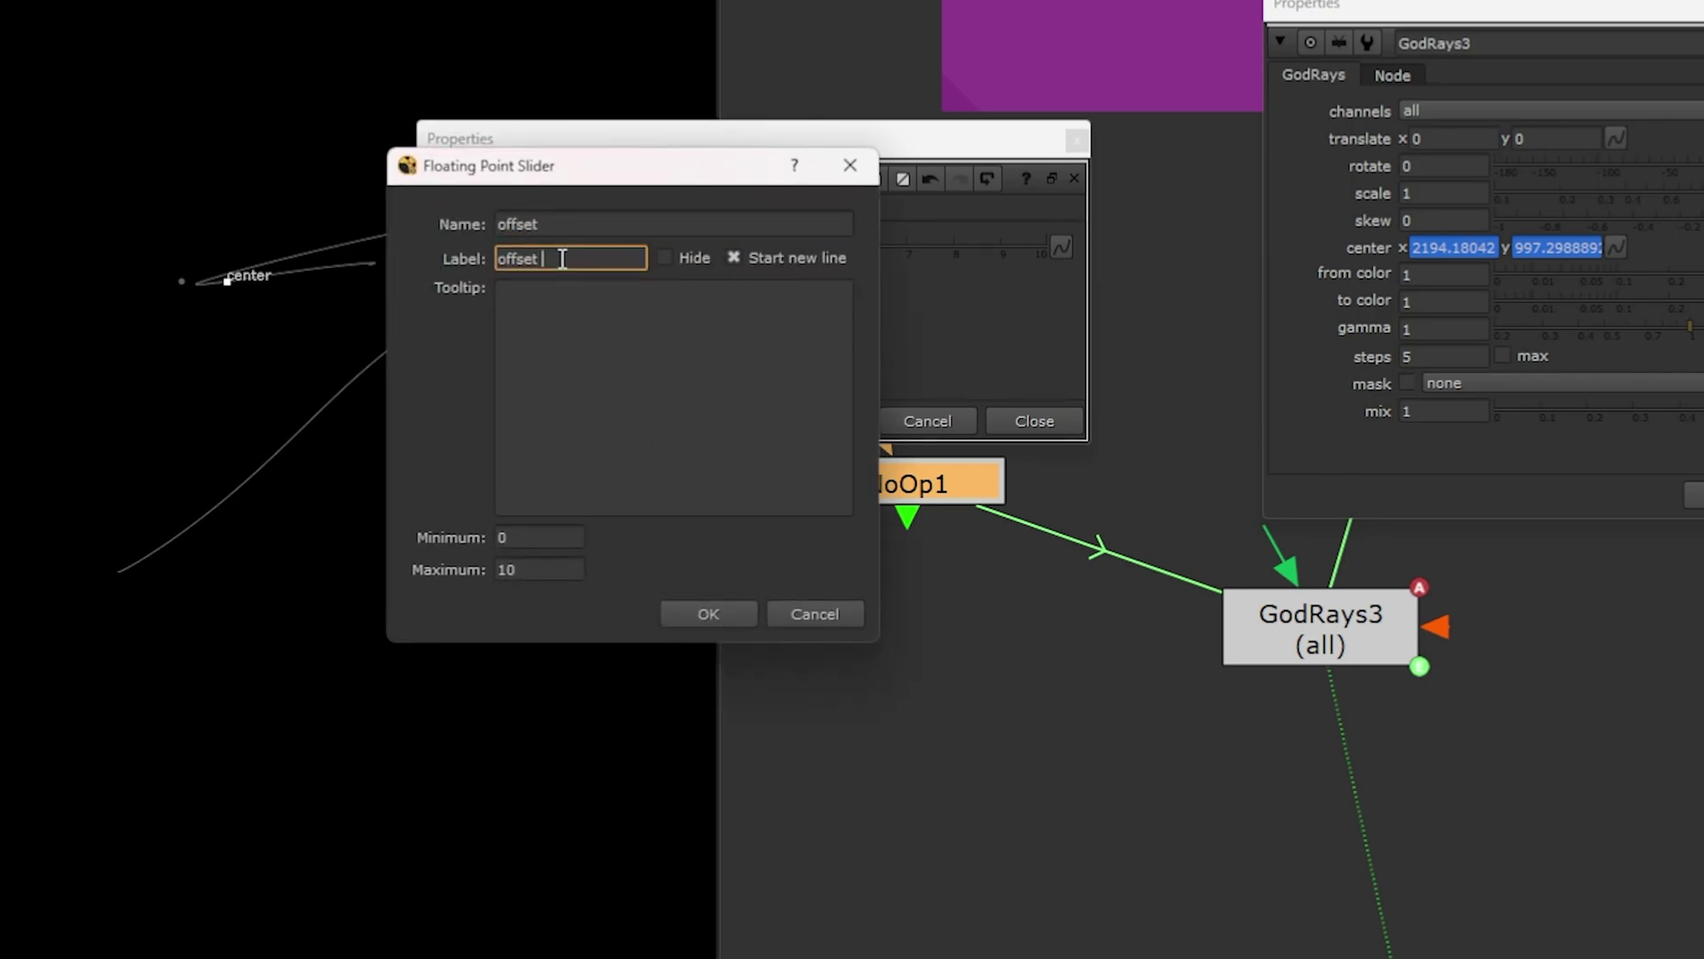
type("x")
left_click(571, 223)
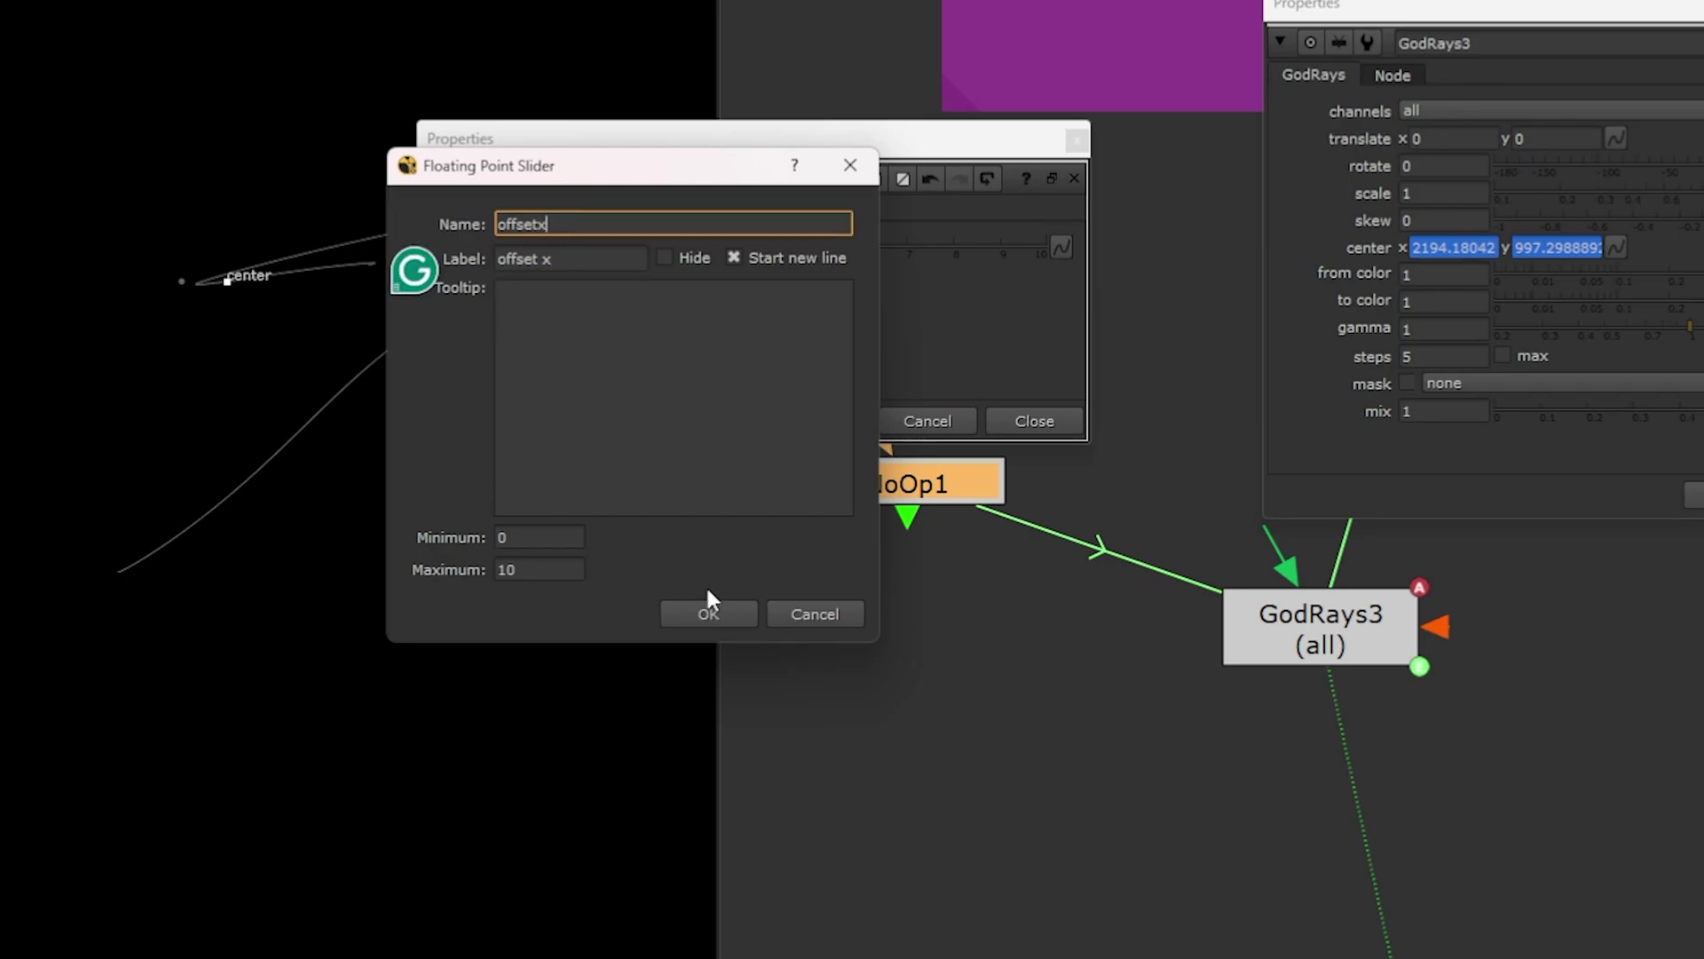
left_click(707, 611)
Add a floating point slider to NoOp1 named offsety with label "offset y" and a maximum of 10.
left_click(815, 307)
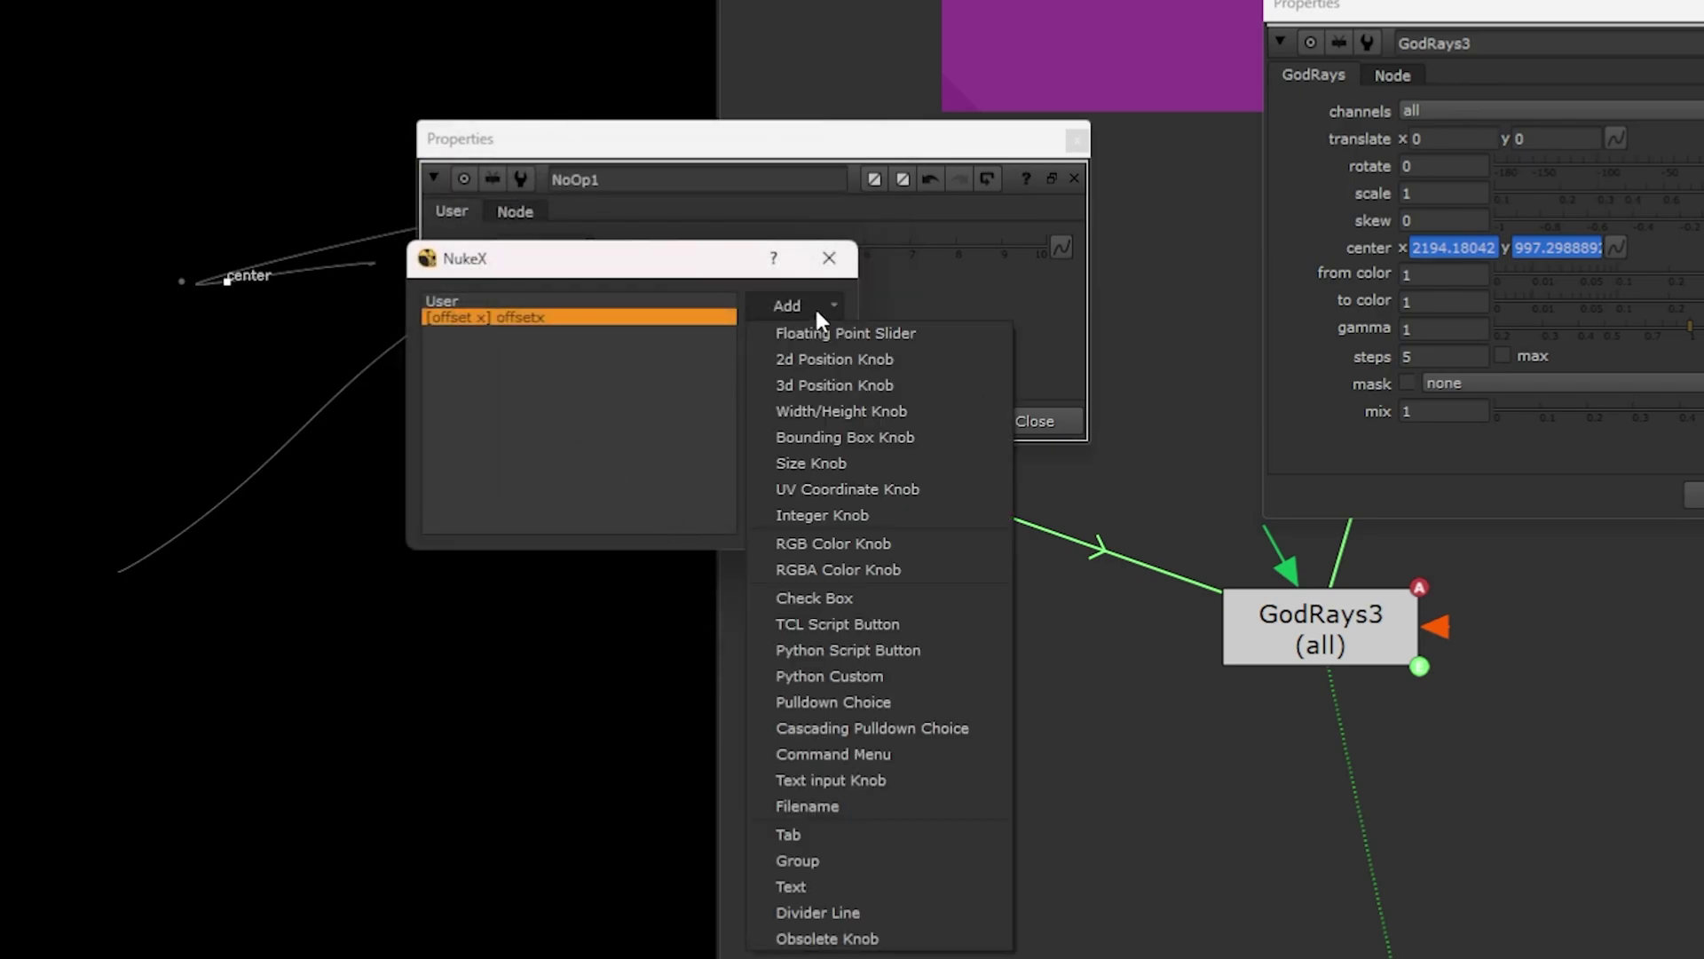
left_click(817, 331)
left_click(562, 259)
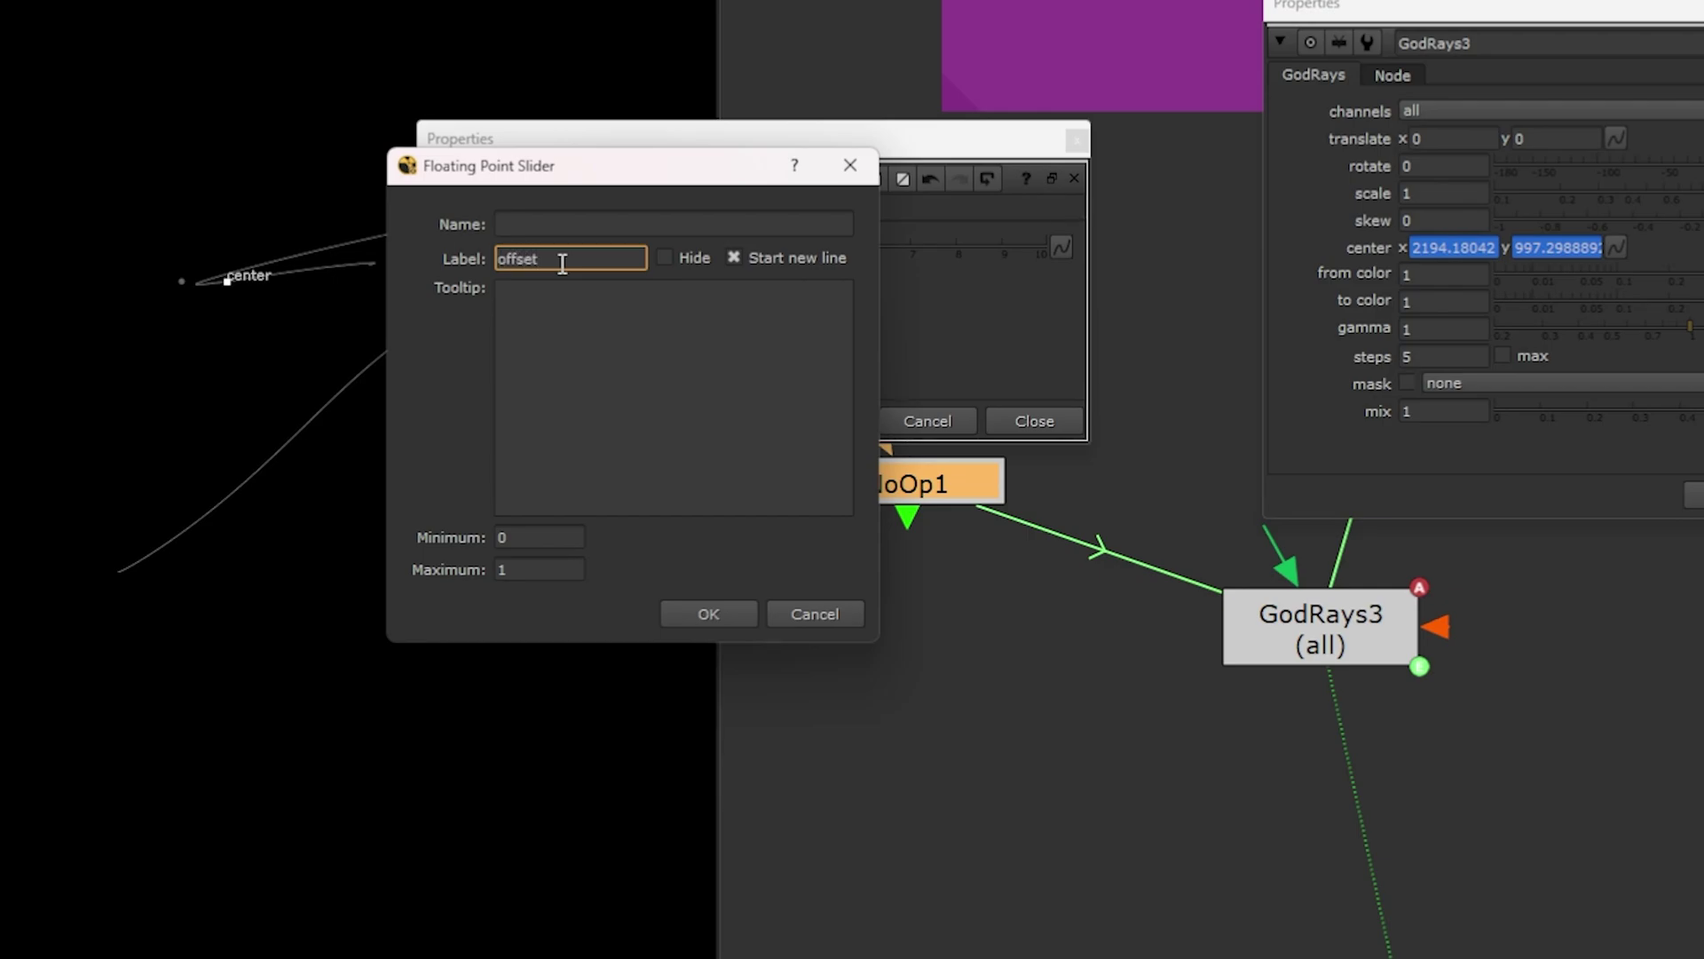
key("shift+Tab")
type("o")
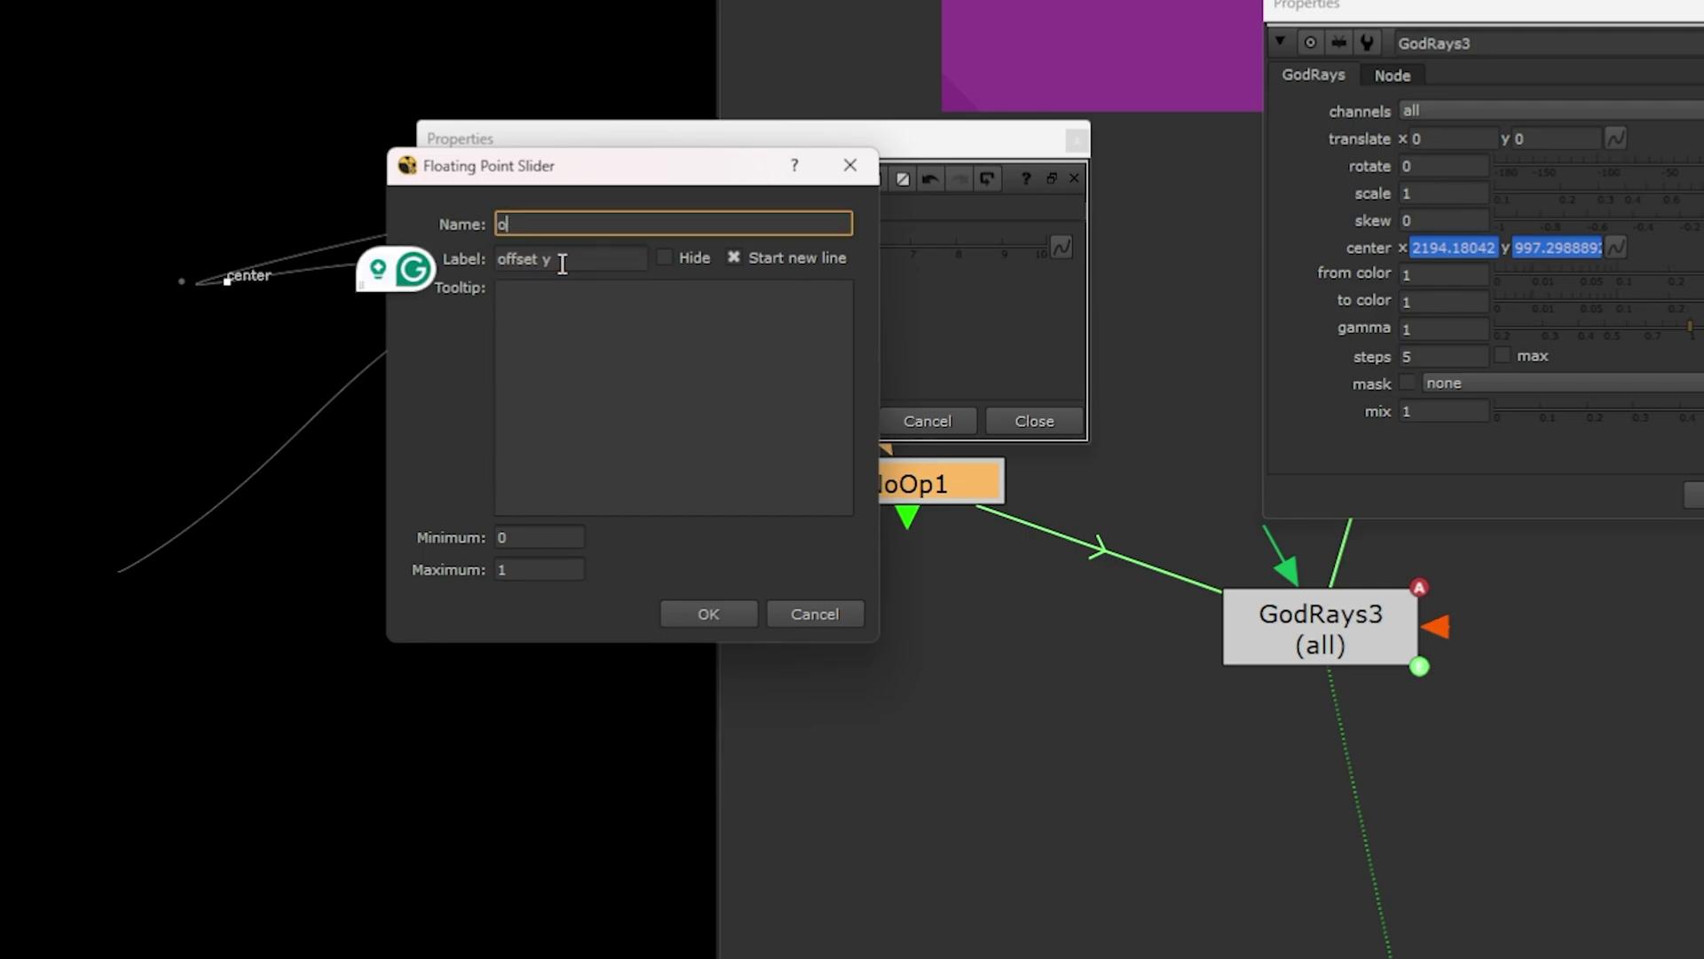
type("ffsety")
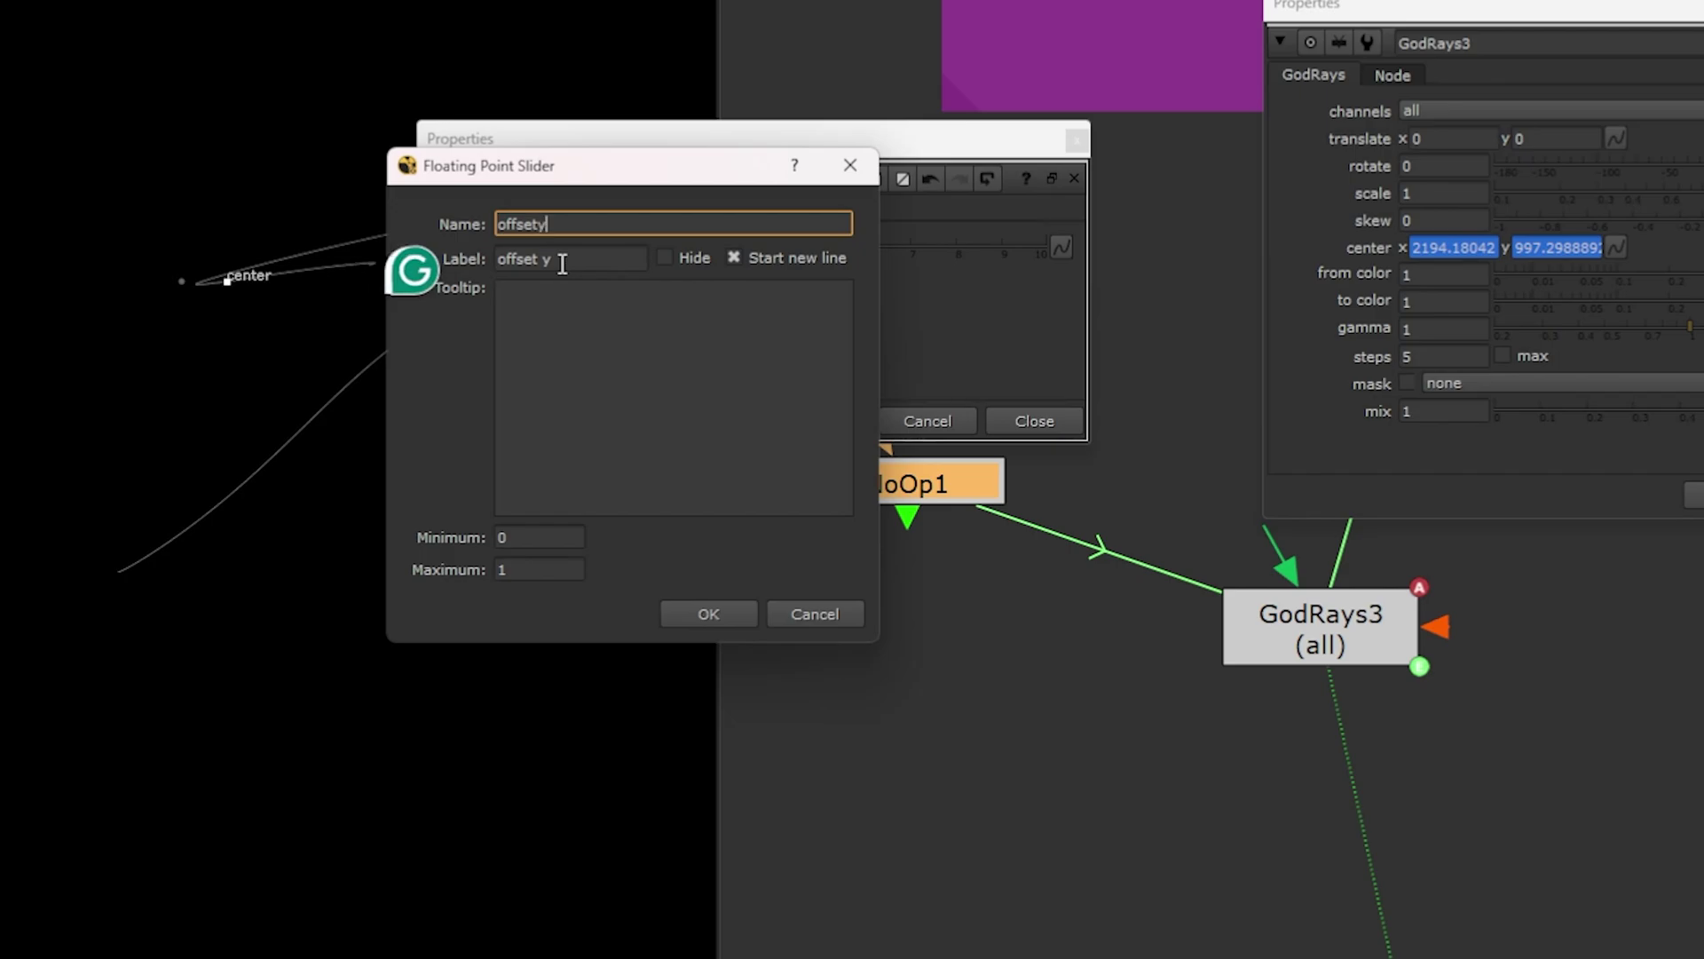
left_click(530, 568)
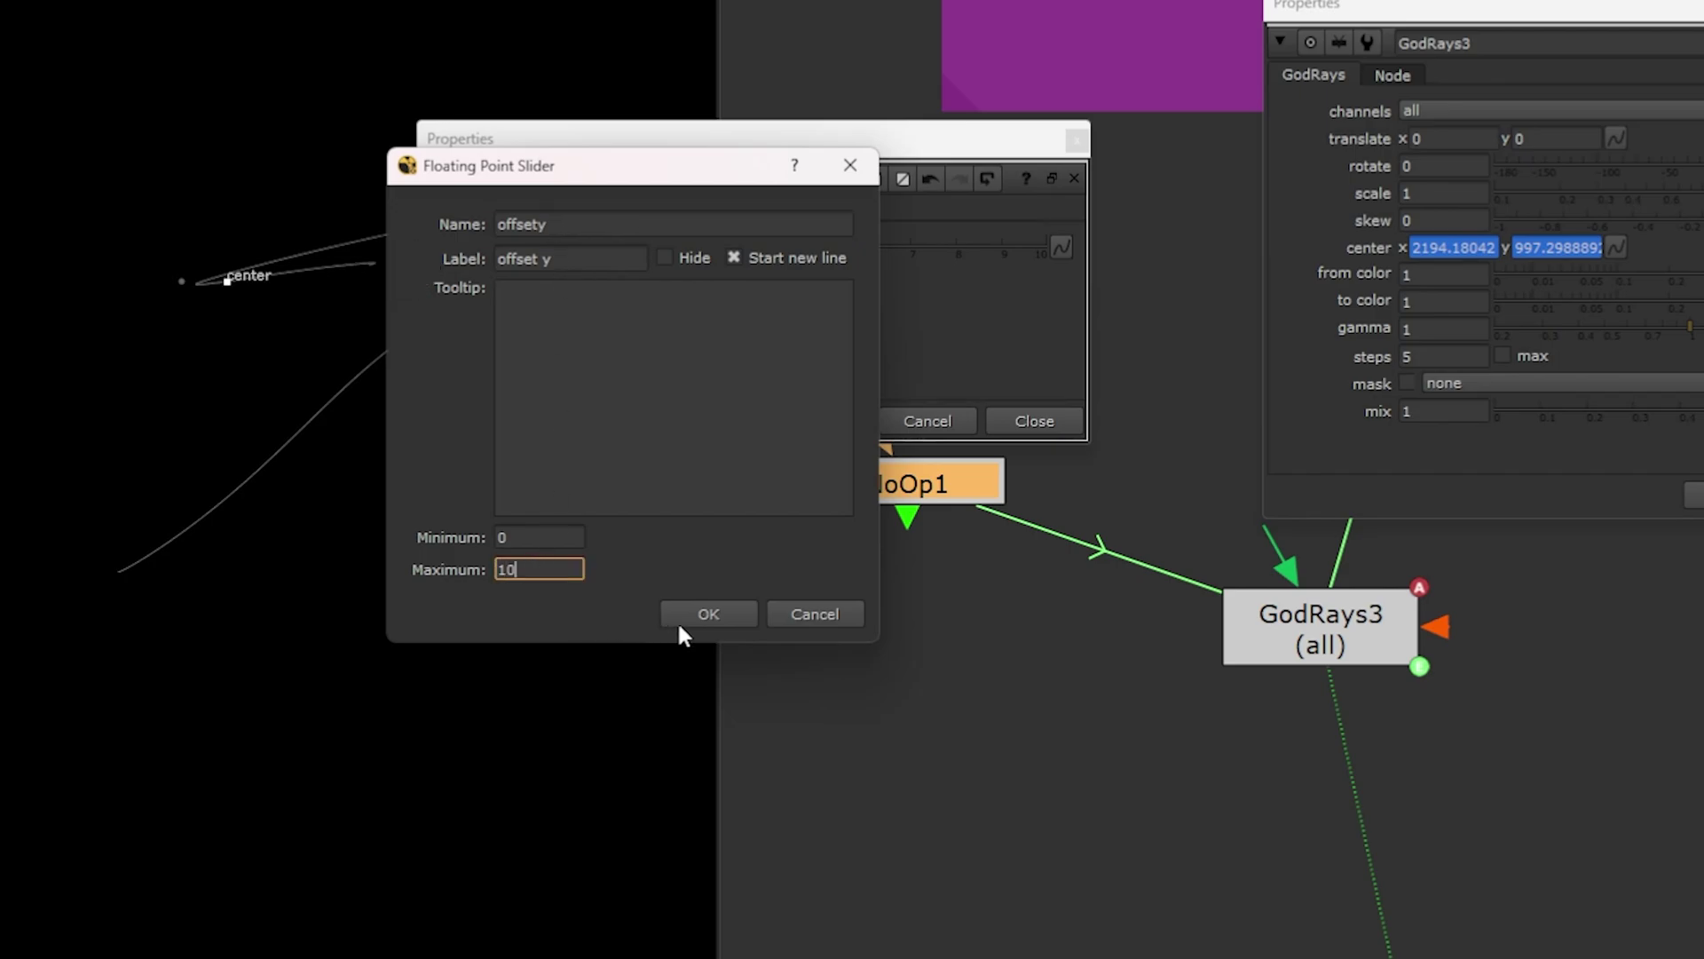
left_click(680, 619)
left_click(801, 521)
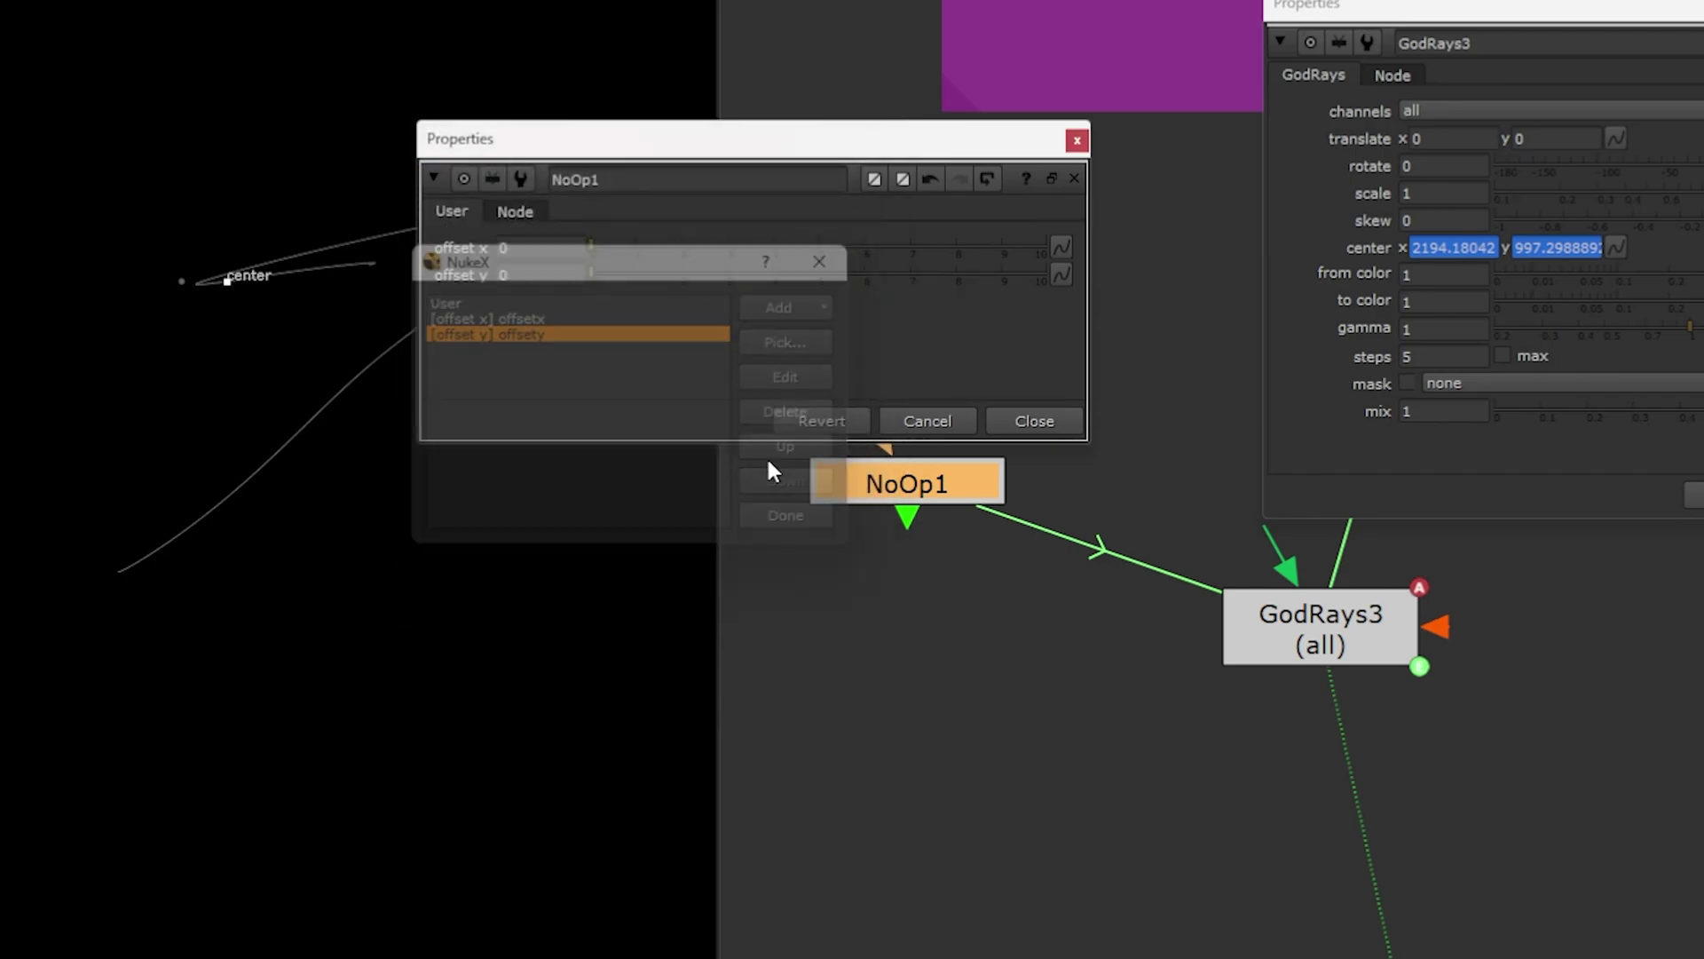
Change GodRays3's center expressions so x ends in NoOp1.offsetx and y ends in NoOp1.offsety, and apply them.
left_click_drag(782, 157, 710, 157)
left_click_drag(1574, 13, 1510, 2)
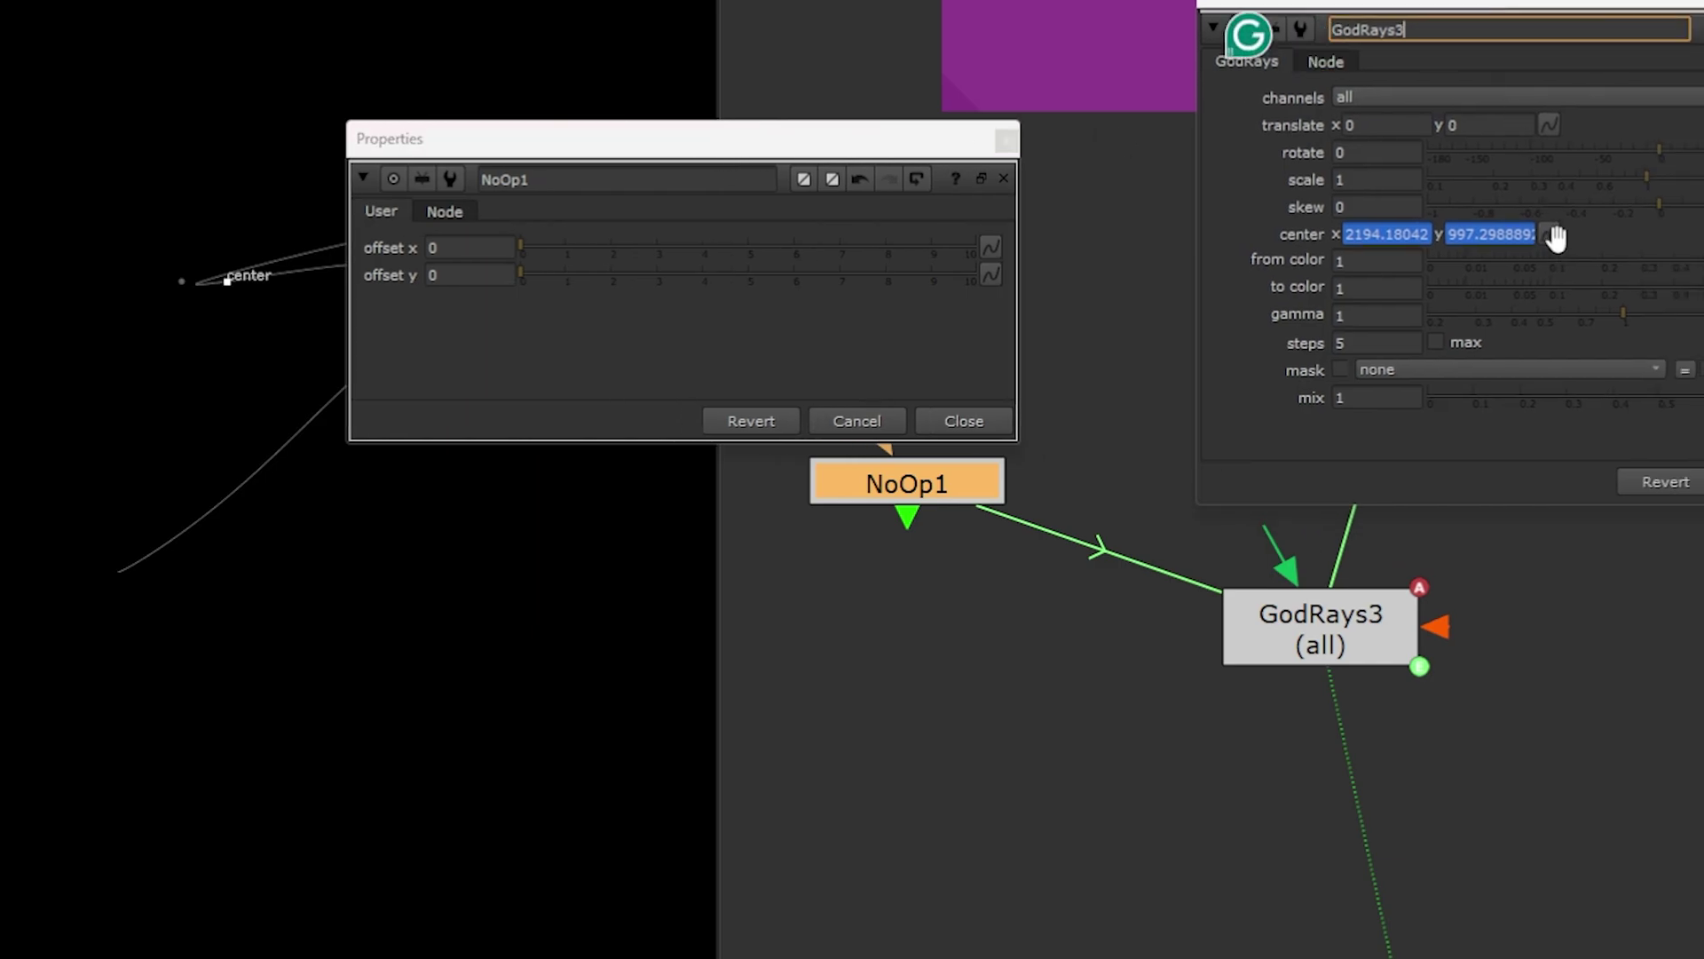
left_click(1549, 234)
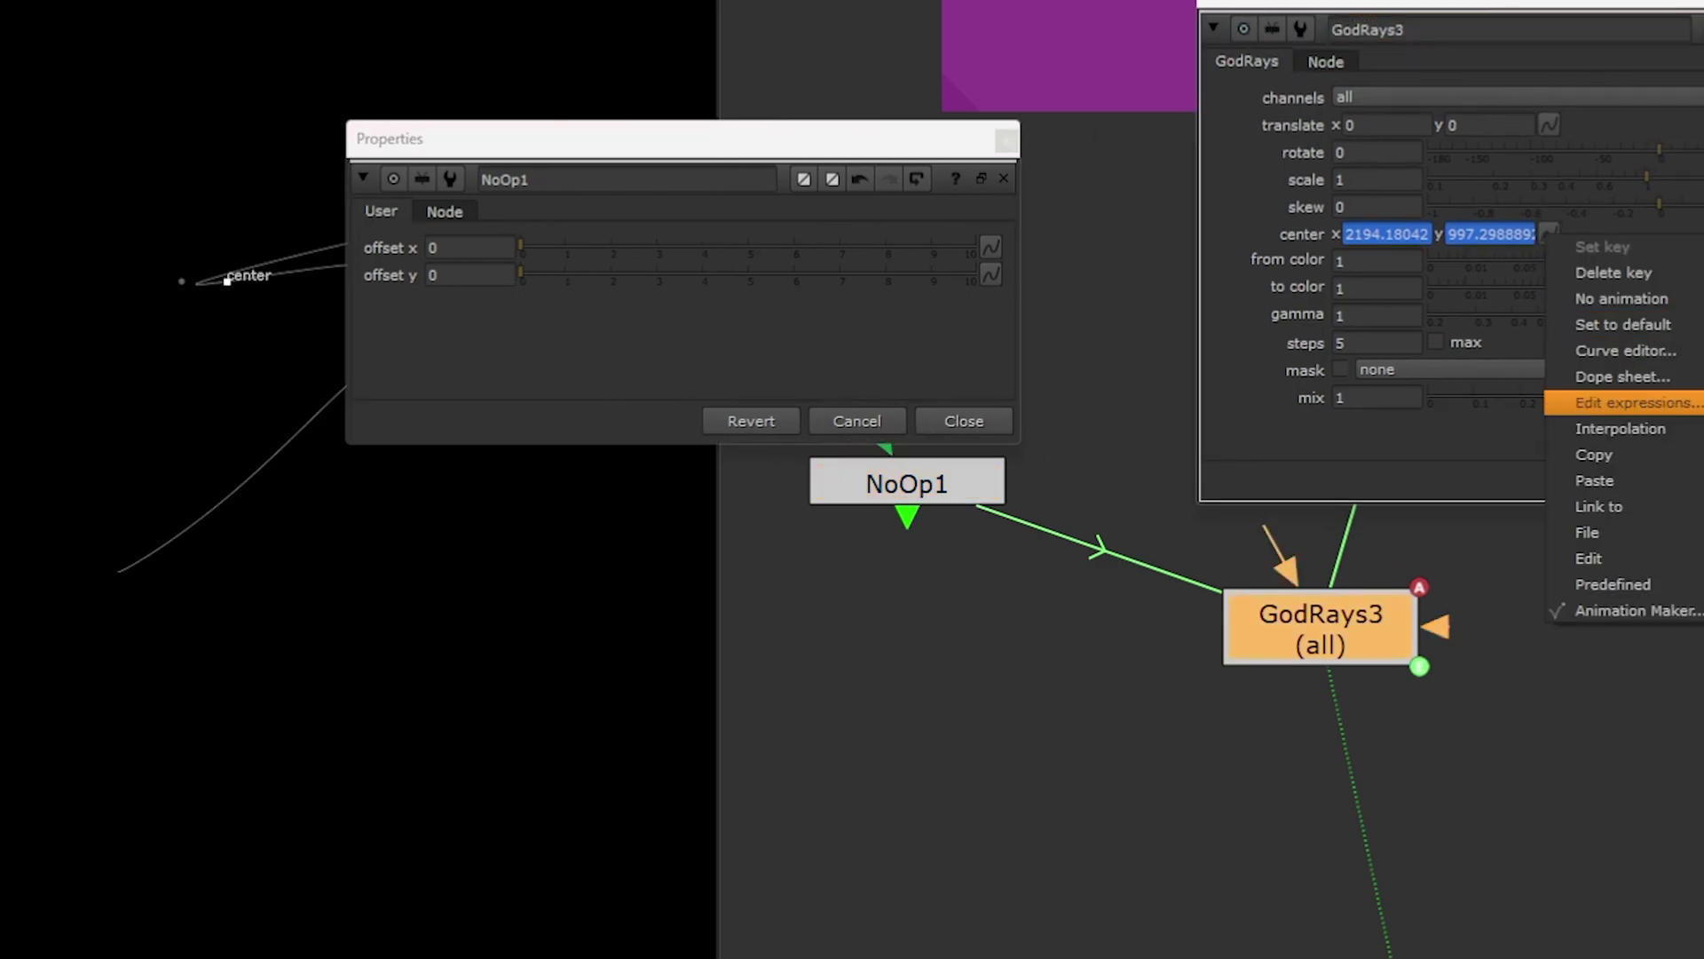
left_click(1625, 402)
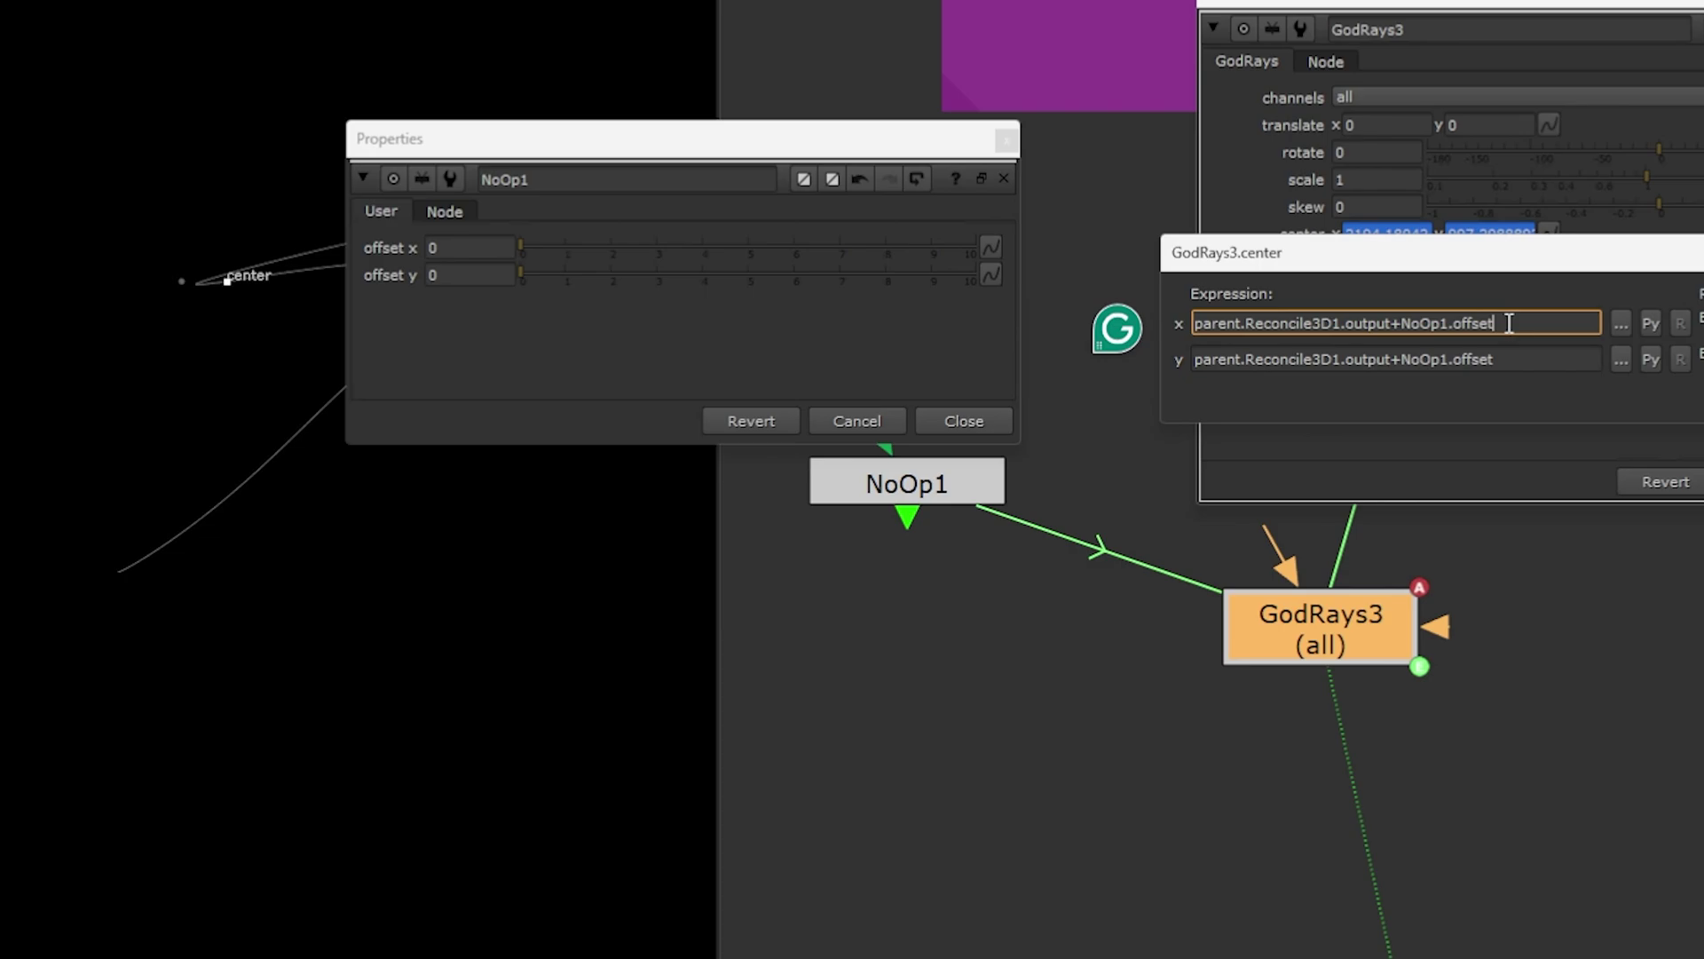
type("x")
key("Tab")
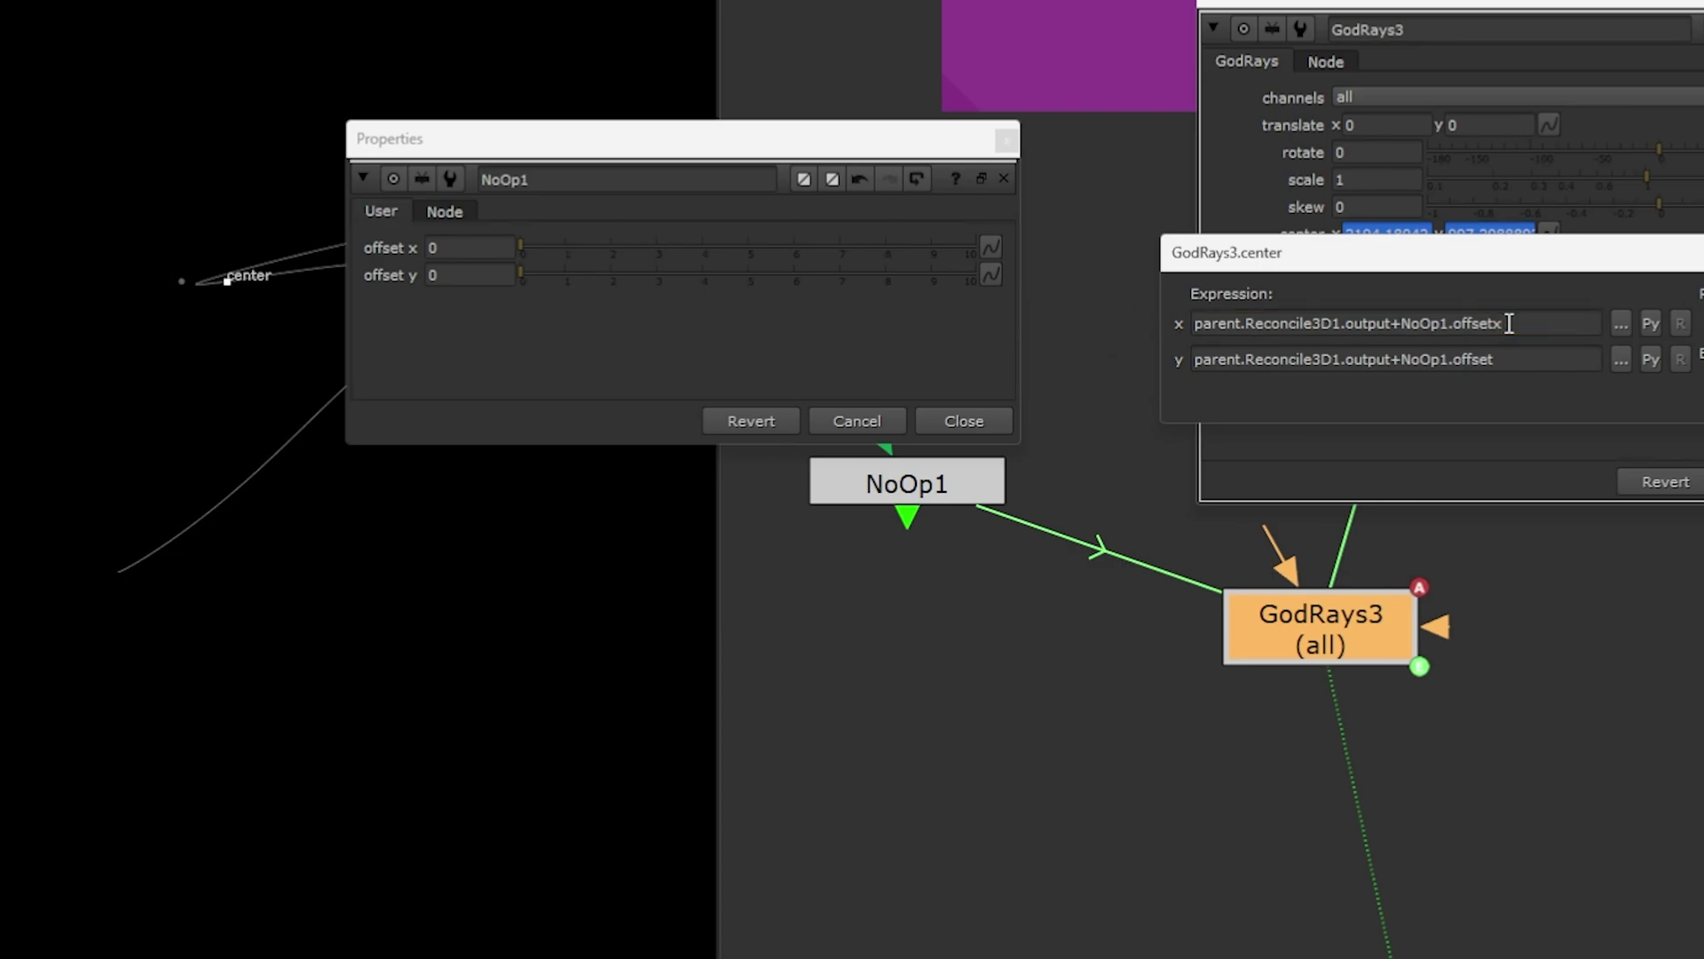
left_click(1526, 356)
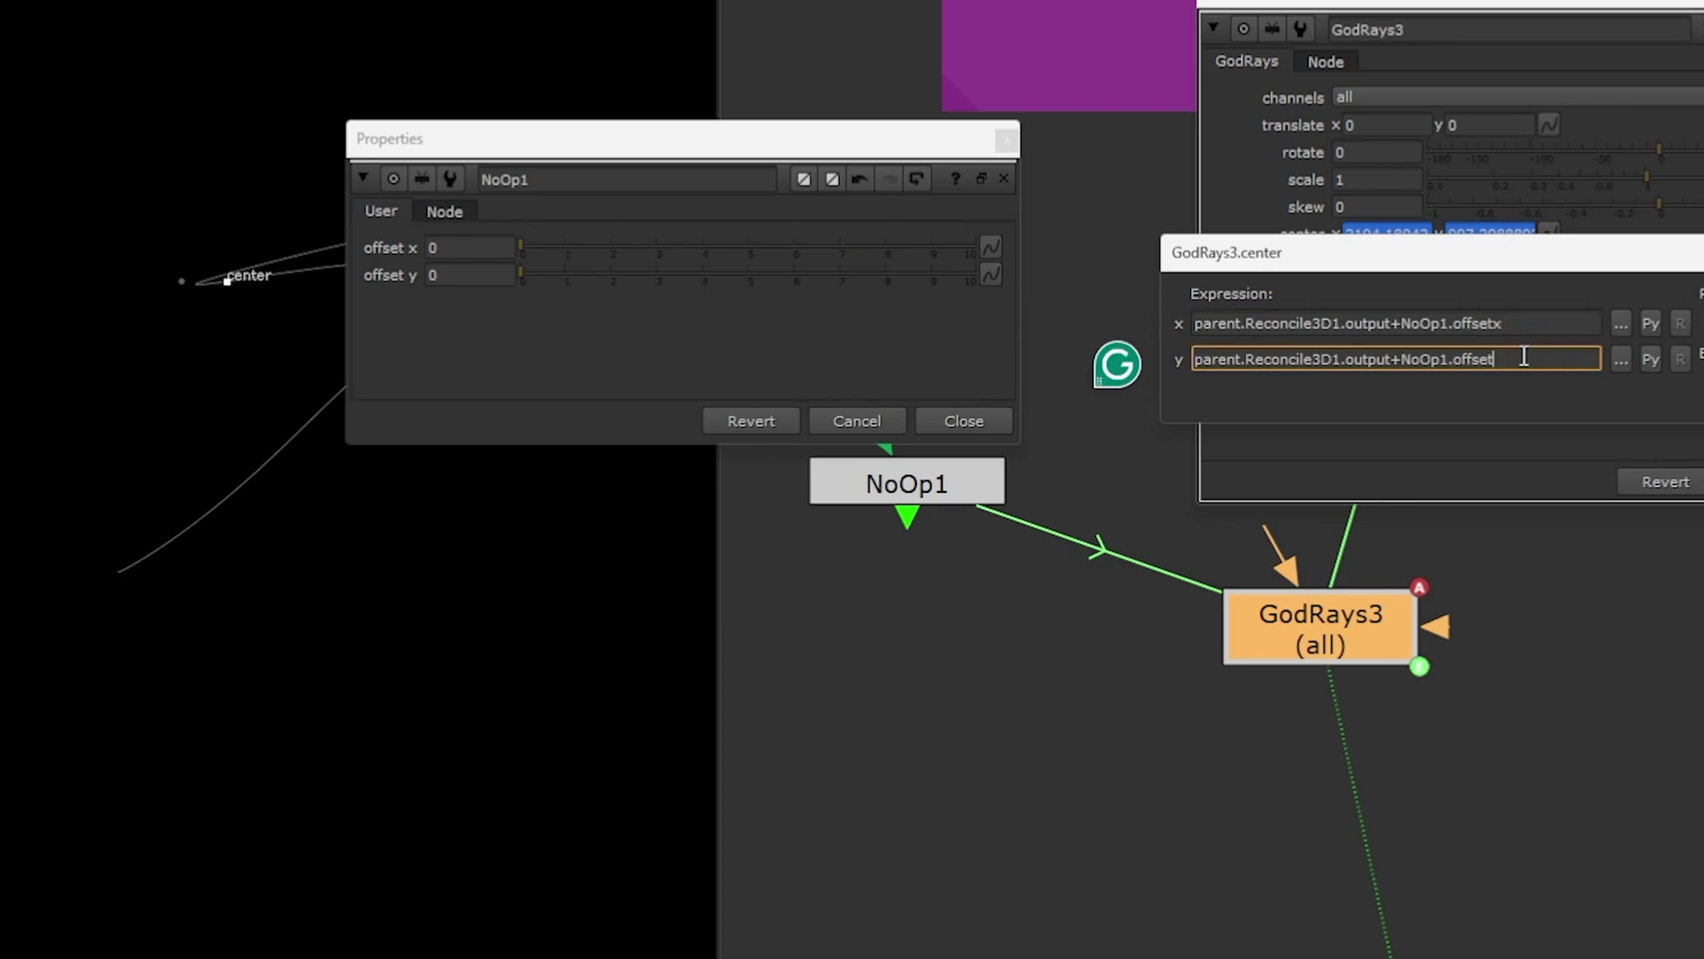
type("y")
left_click(1703, 399)
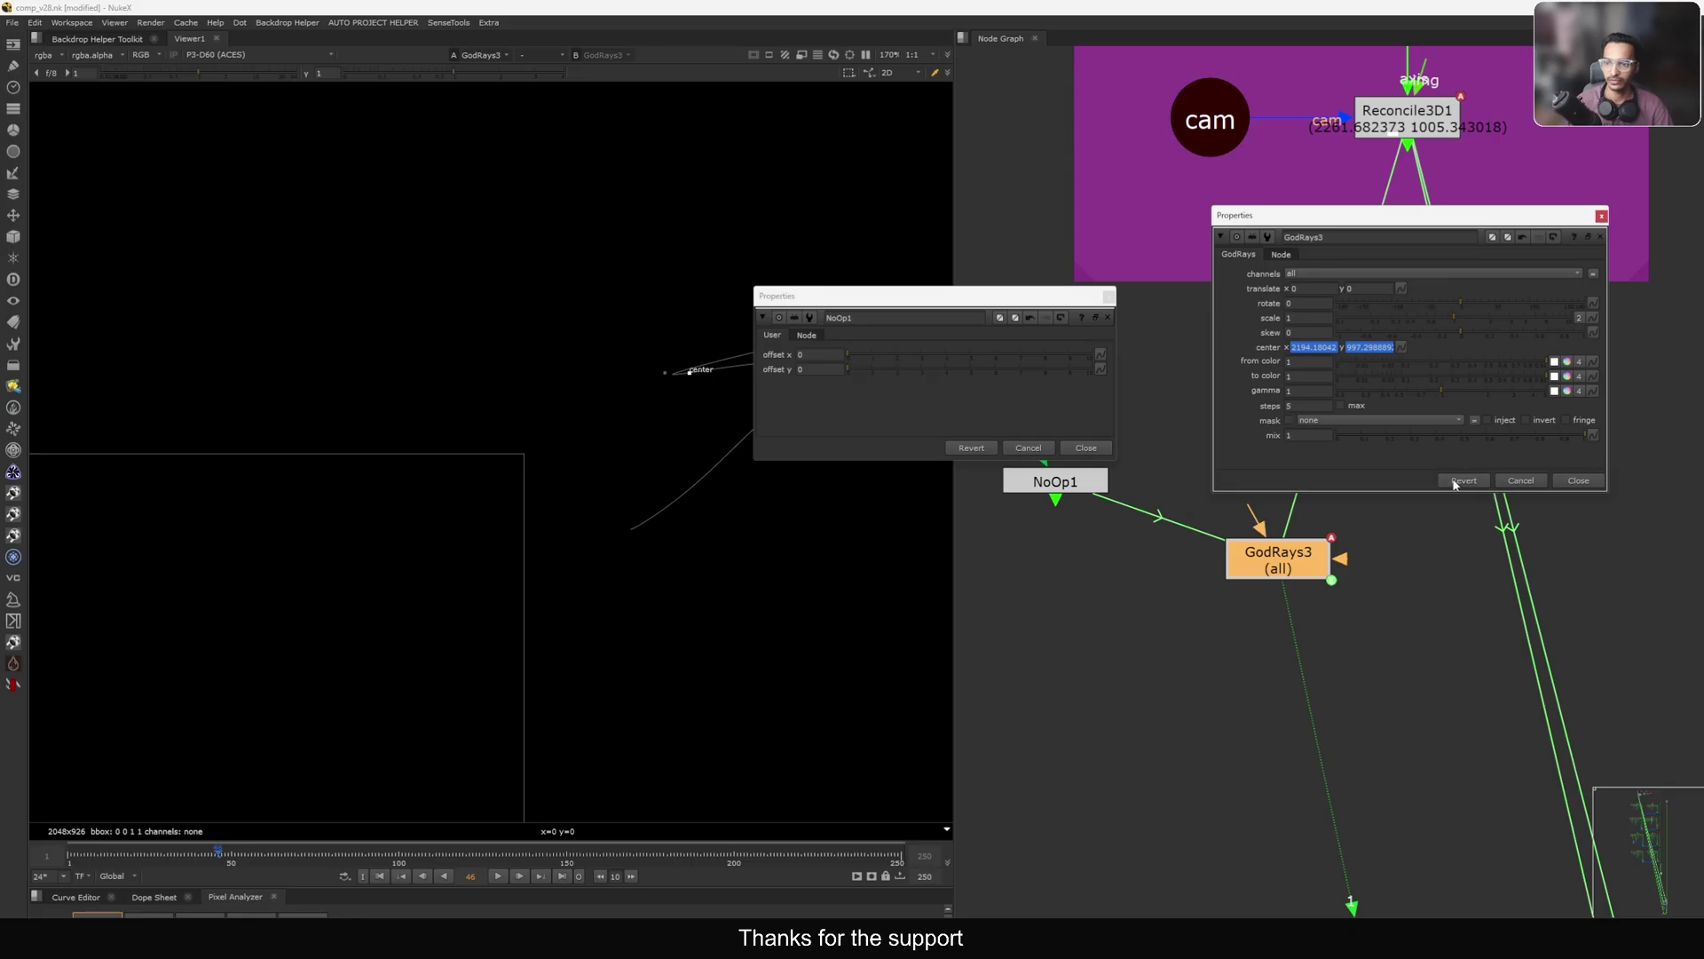
Close and reopen the GodRays3 properties and place the NoOp1 properties beside them without overlap.
left_click(1579, 480)
left_click_drag(936, 296, 986, 423)
double_click(1286, 561)
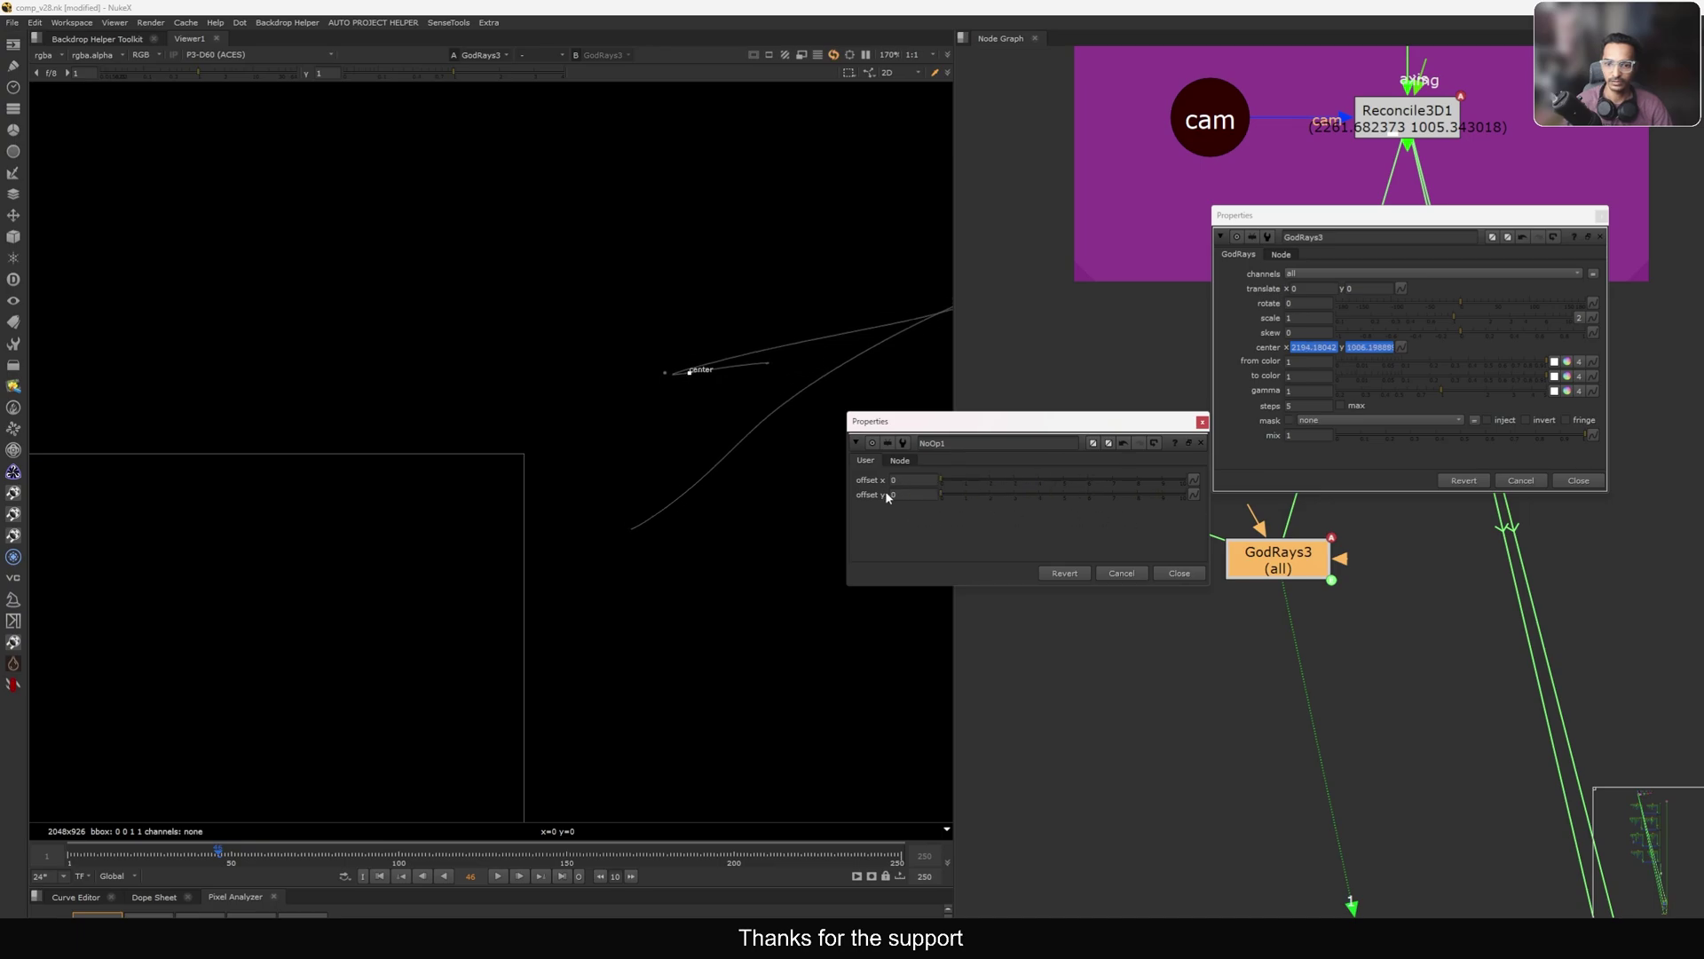
left_click_drag(972, 424, 935, 421)
Edit NoOp1's offsety user knob and set its minimum to -10.
right_click(907, 545)
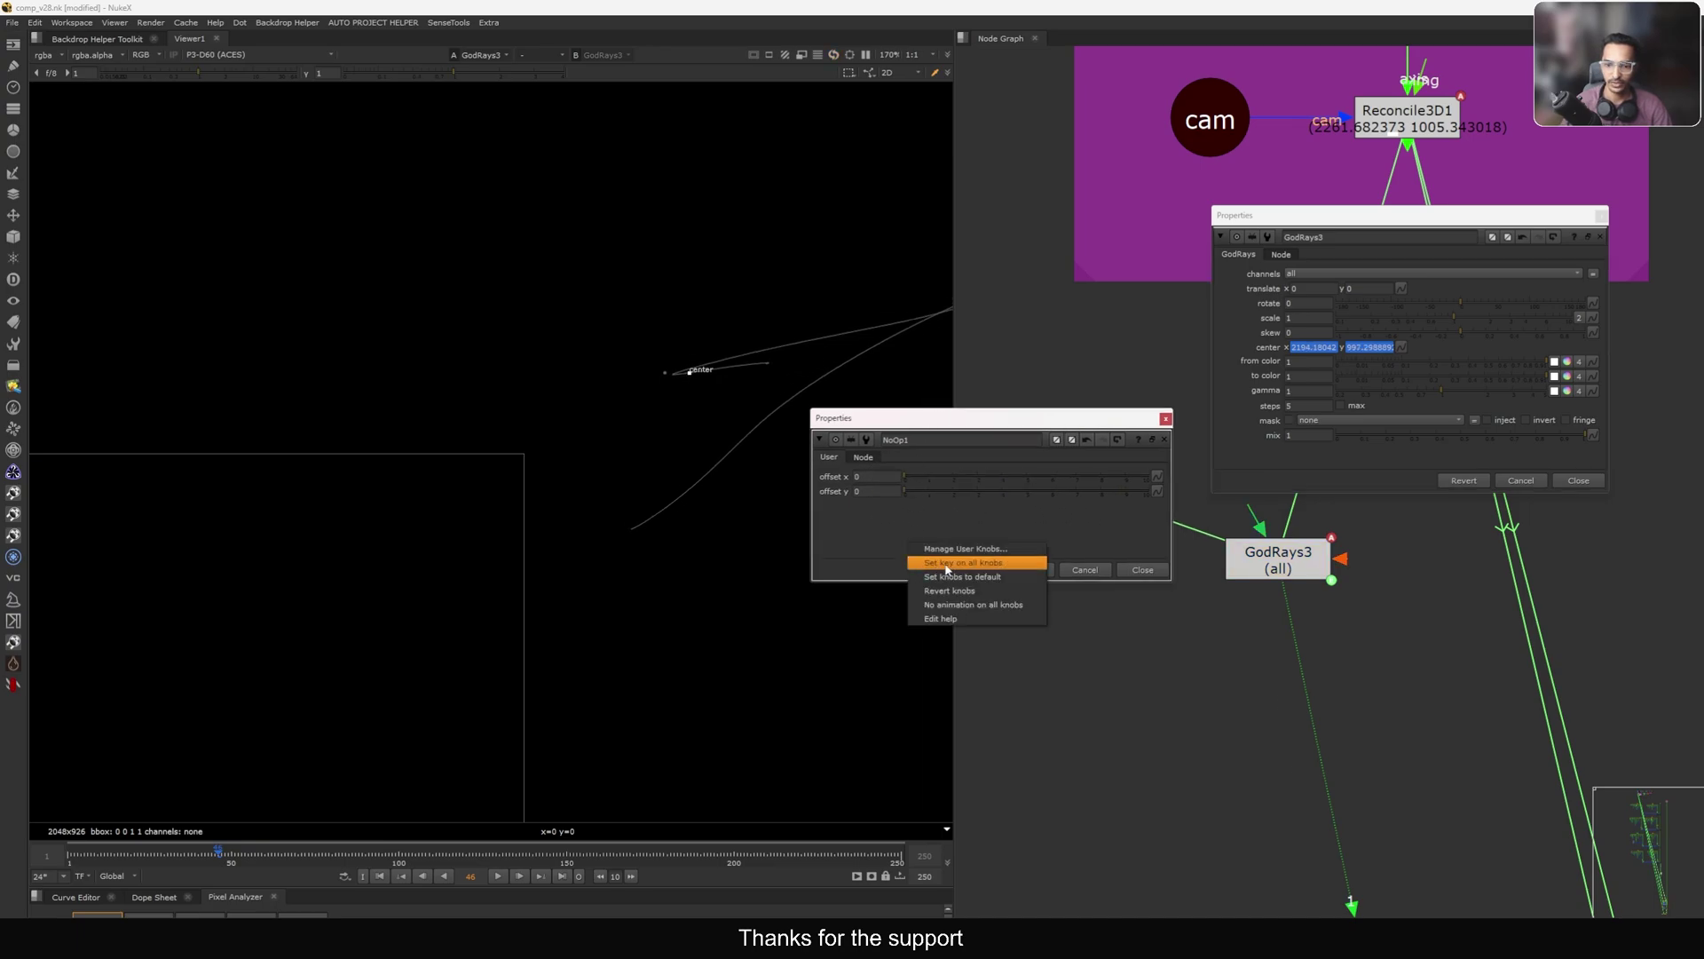
left_click(965, 552)
left_click(794, 423)
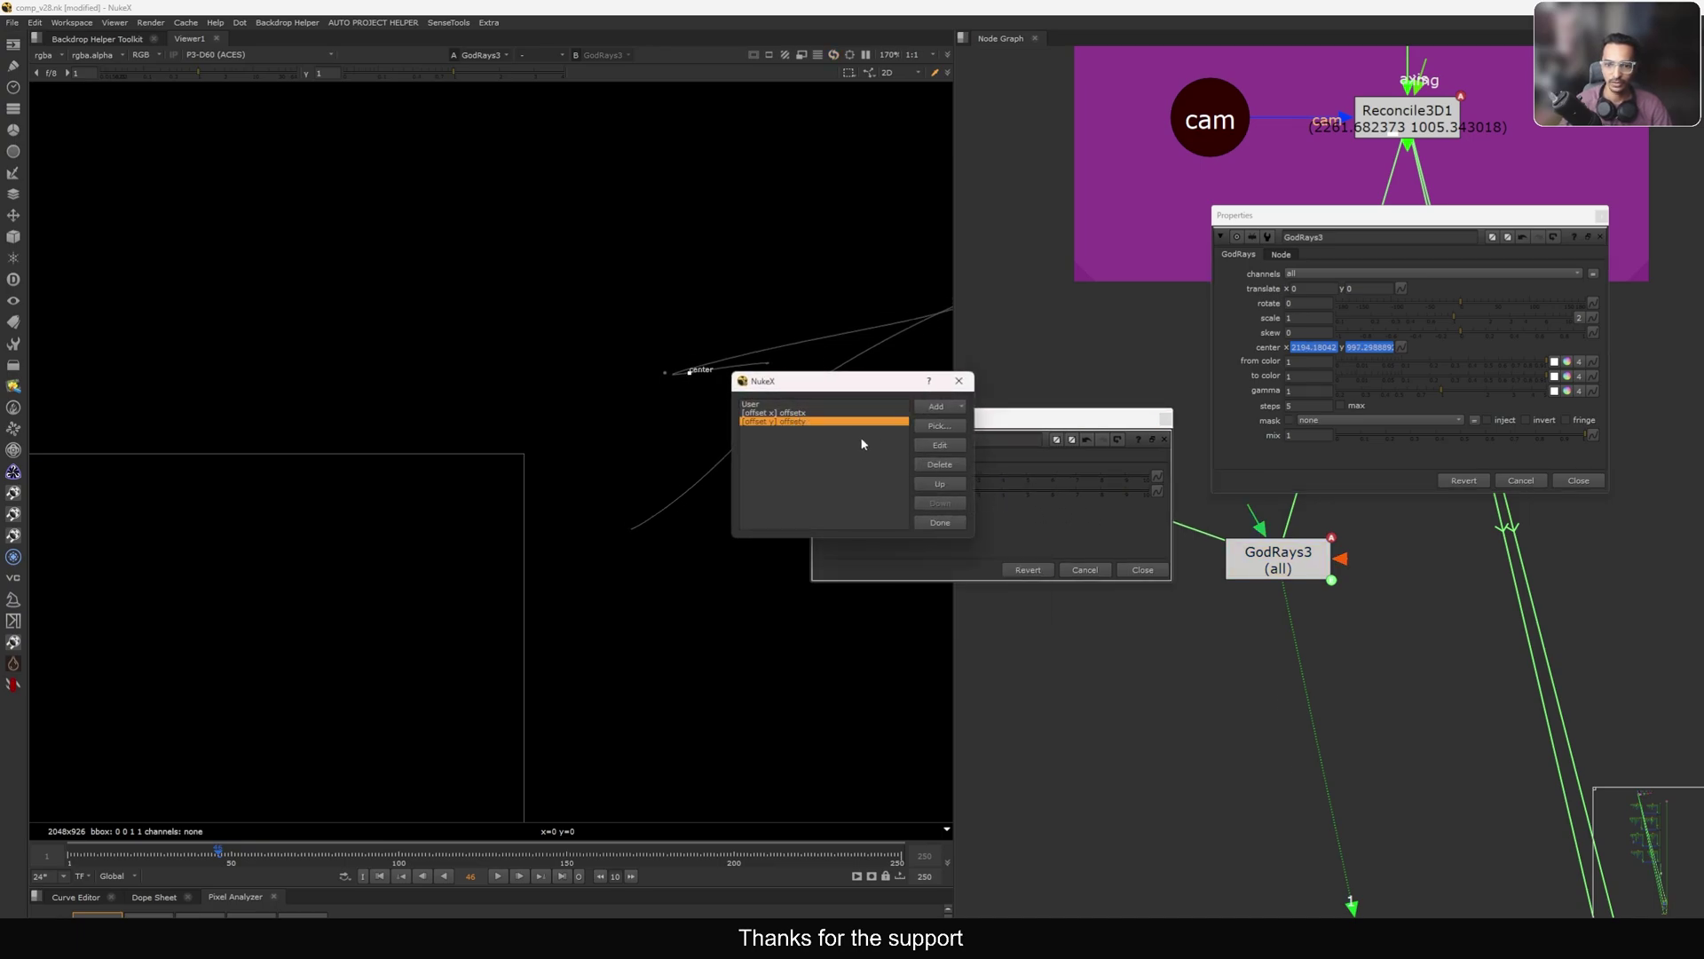
left_click(940, 445)
left_click(802, 531)
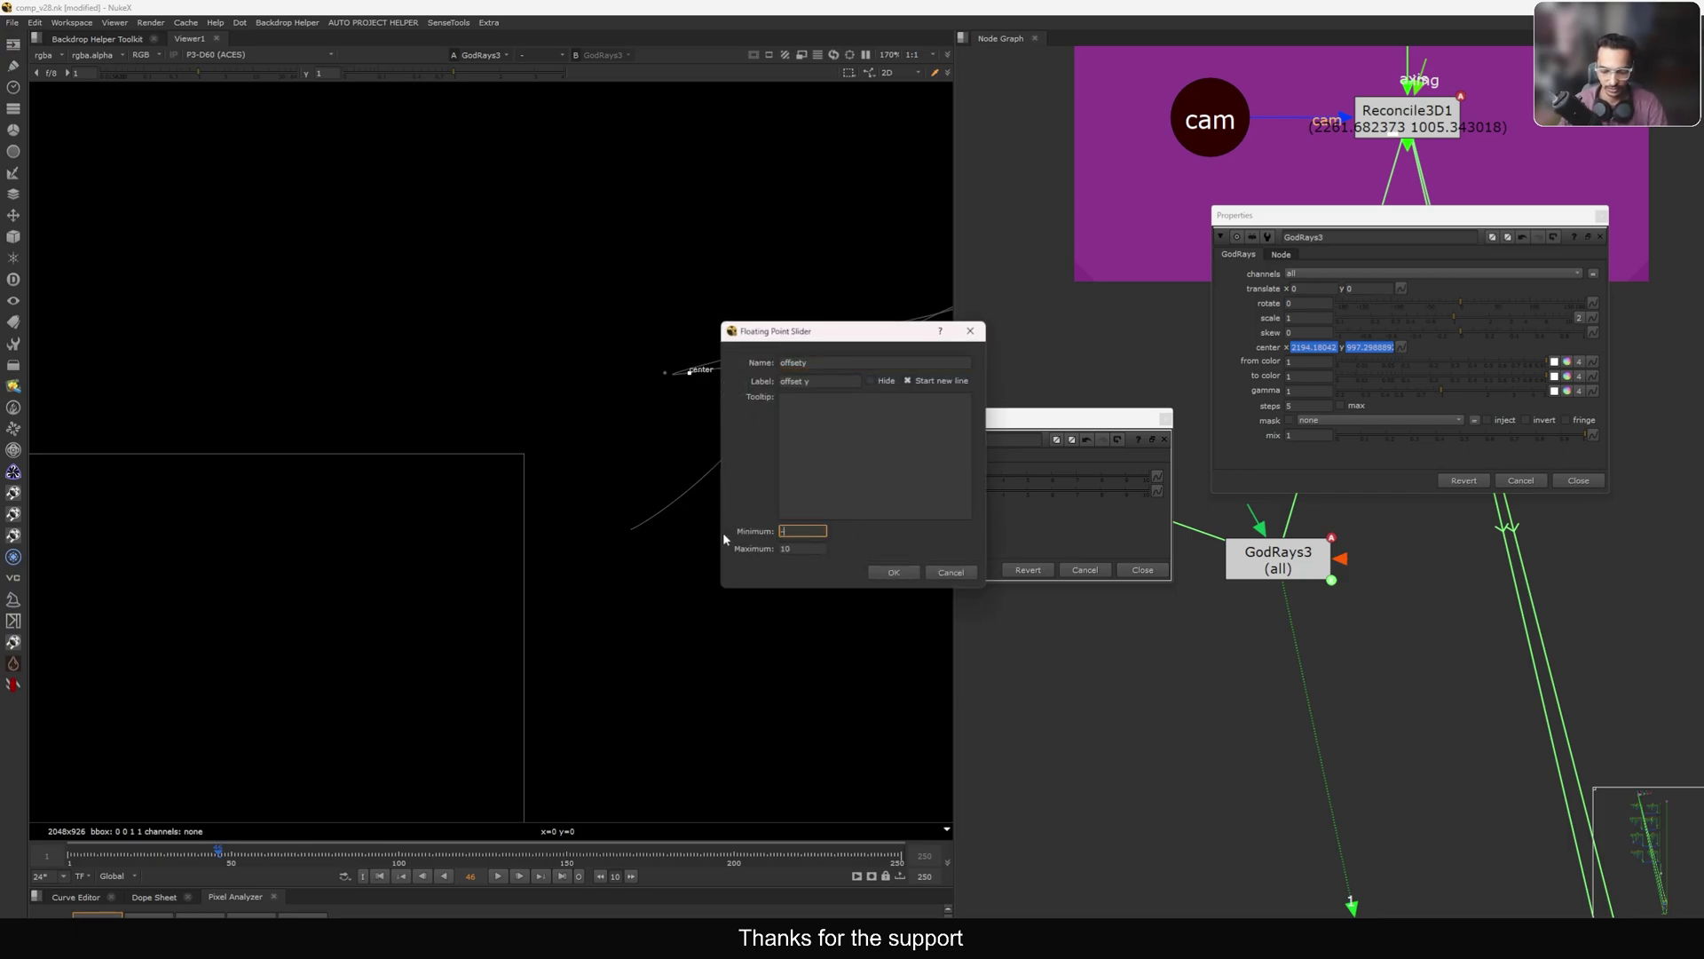
left_click(888, 572)
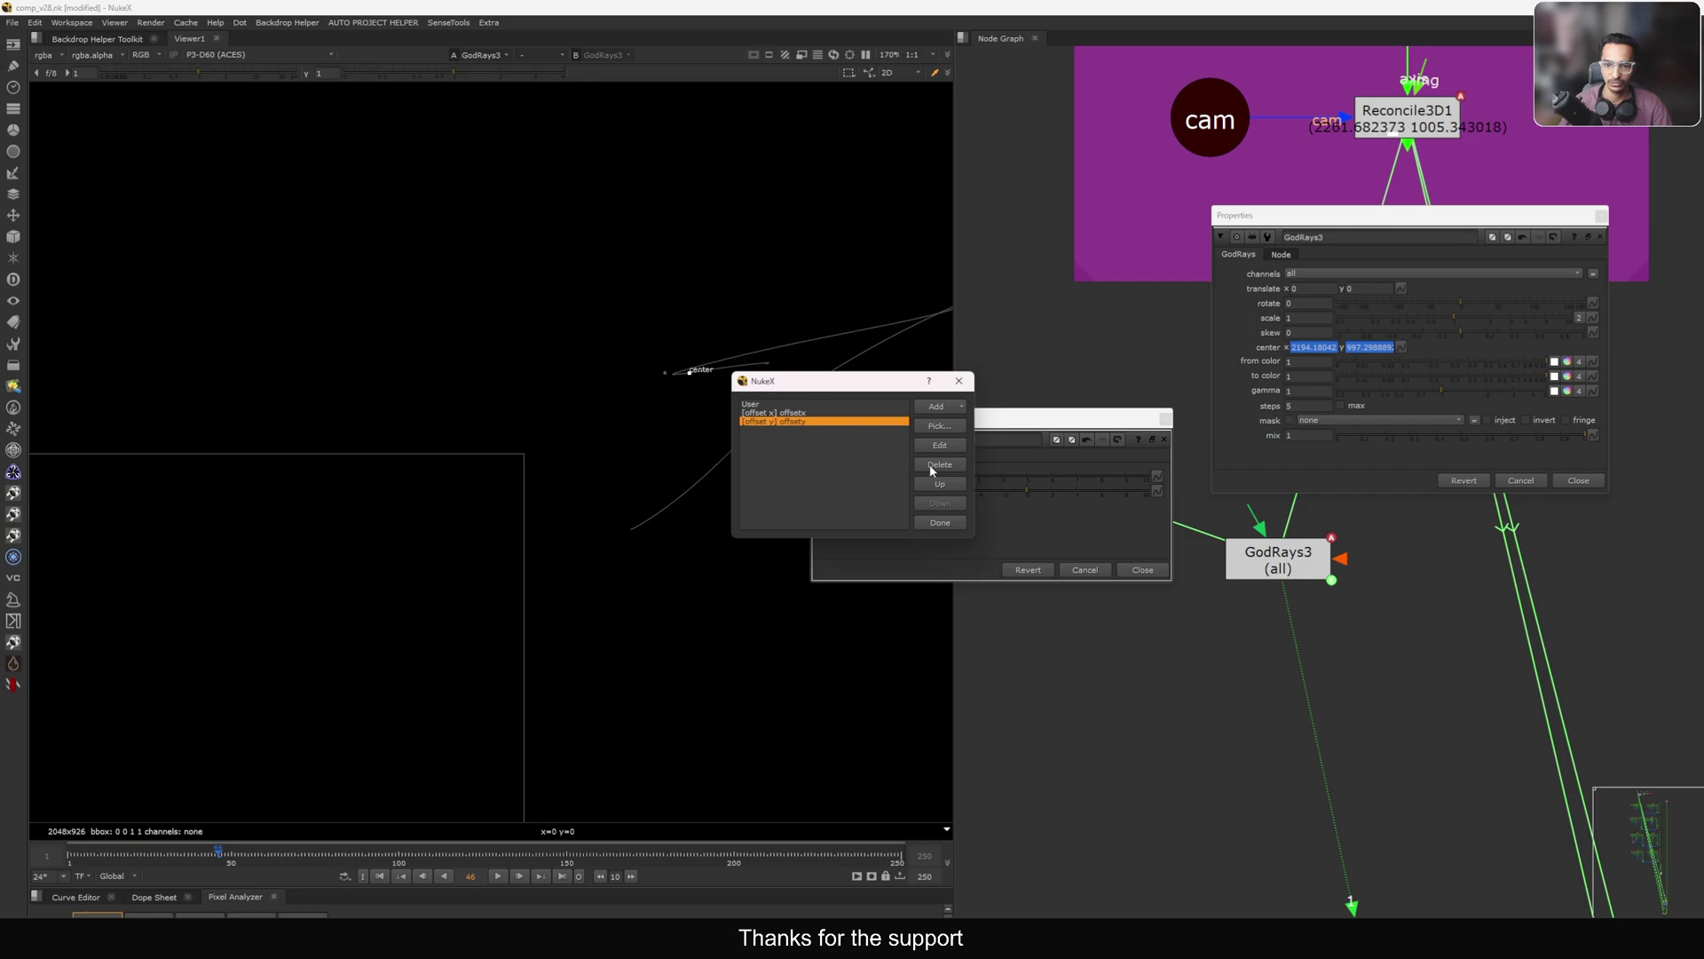
Edit NoOp1's offsetx user knob, set its minimum to -10, and finish managing the user knobs.
left_click(800, 414)
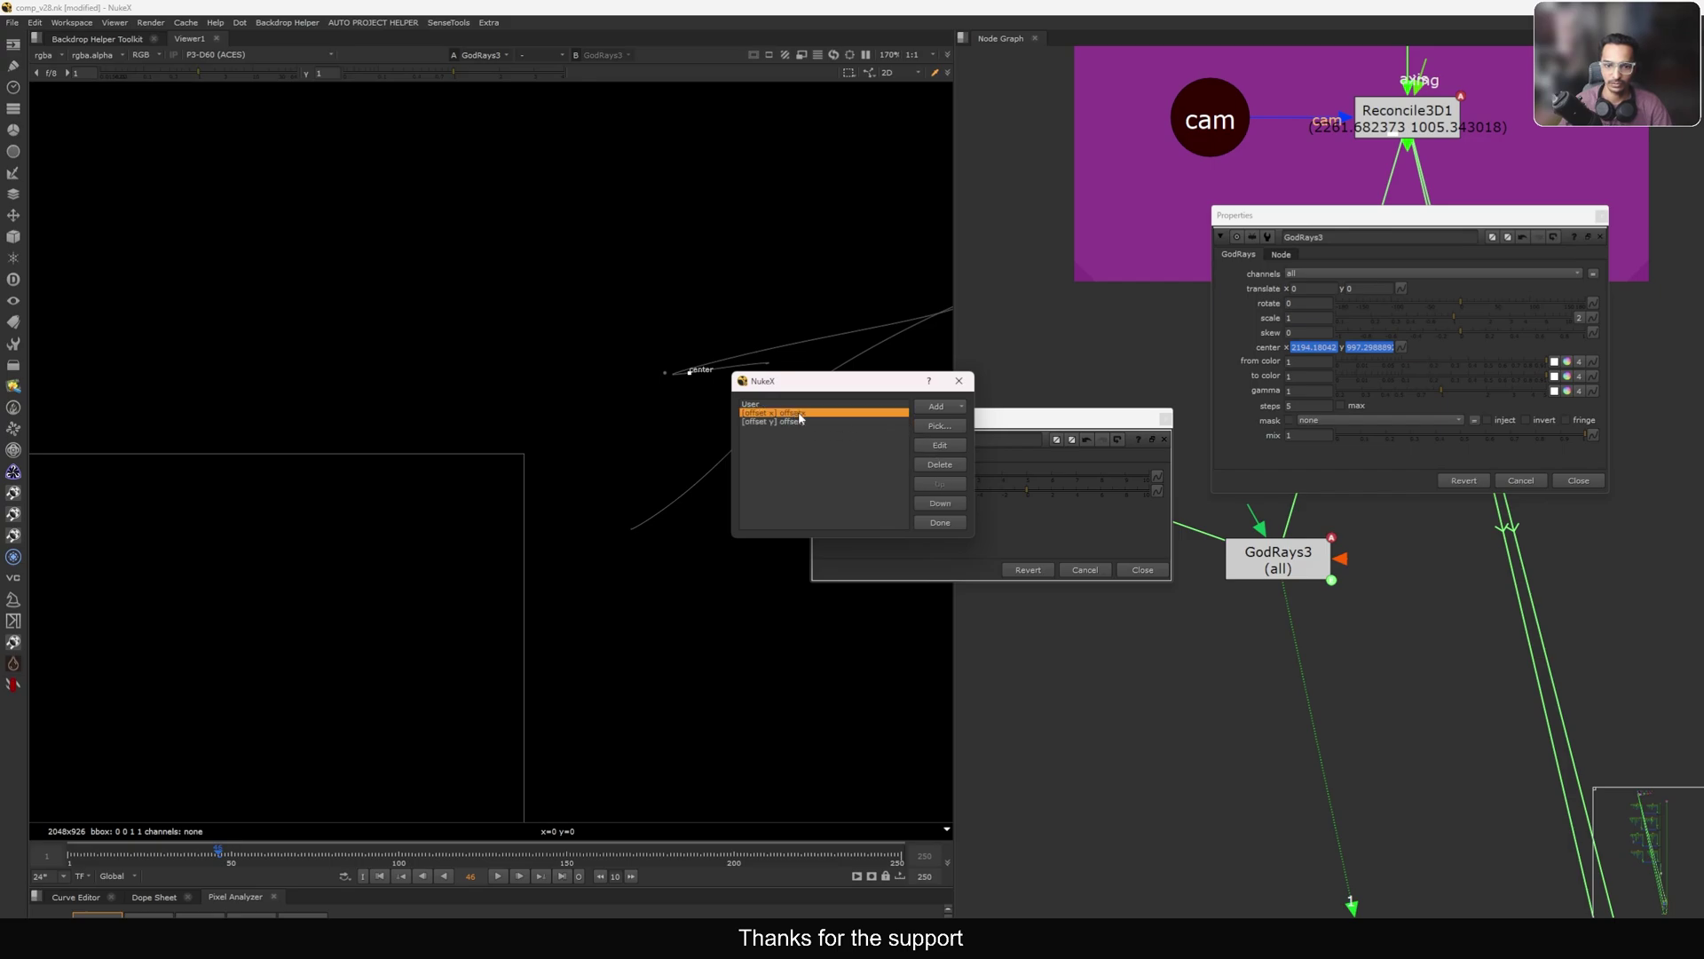
left_click(940, 447)
left_click(804, 532)
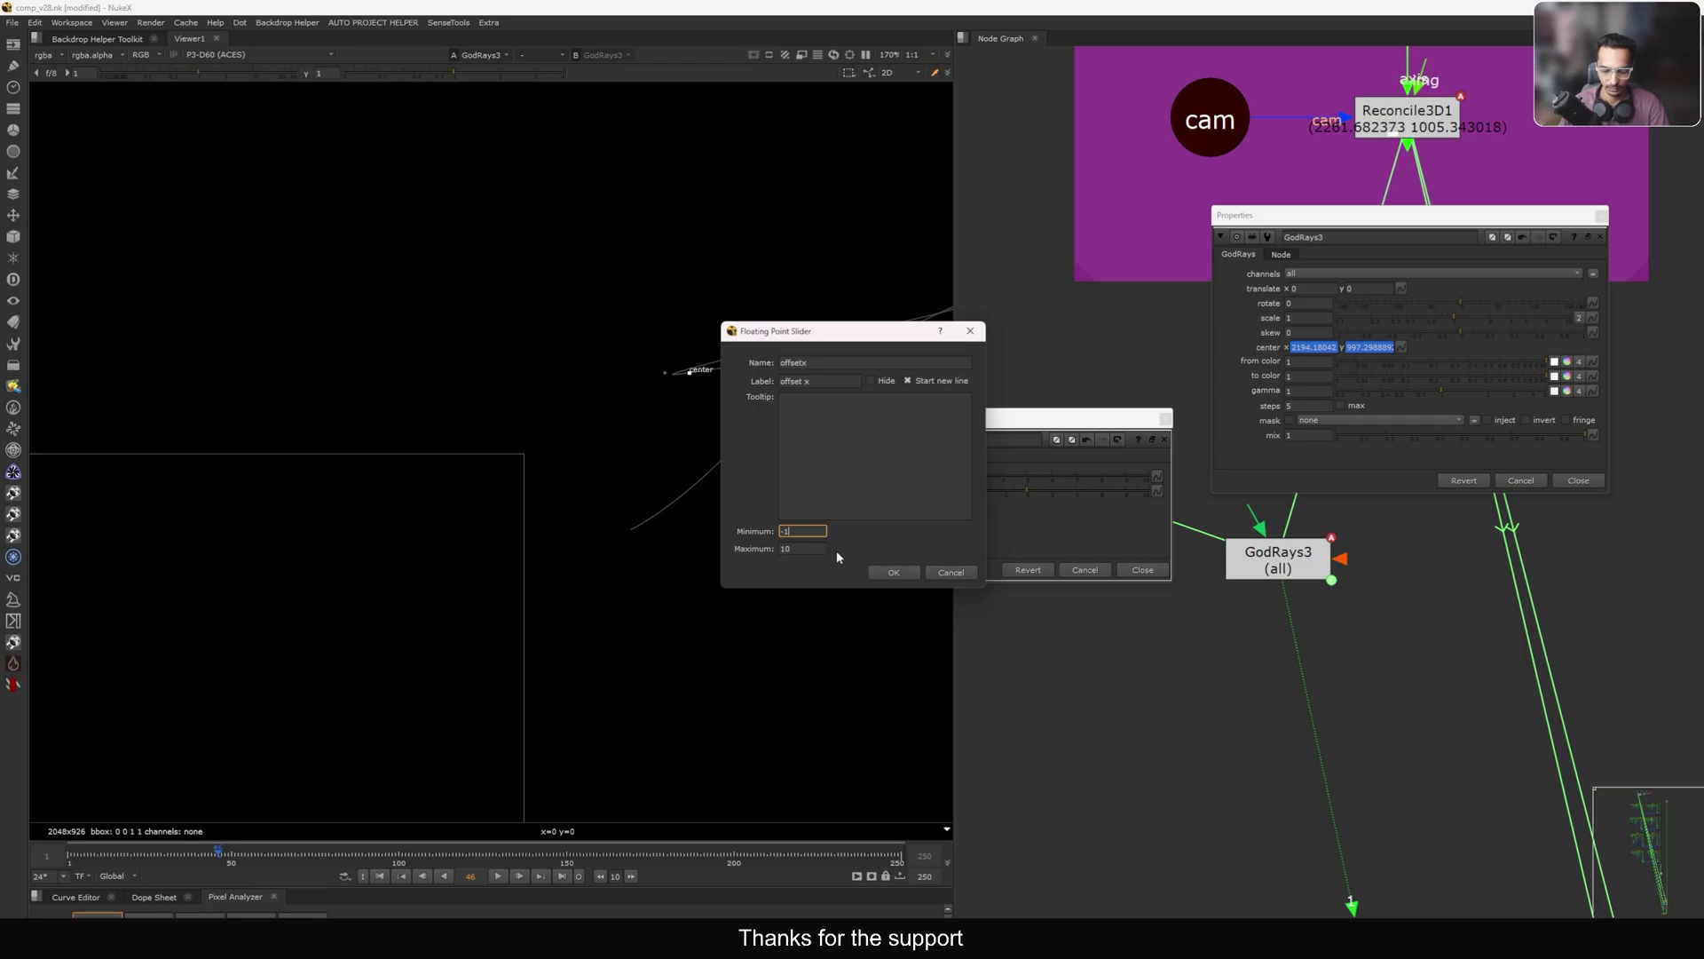
left_click(891, 572)
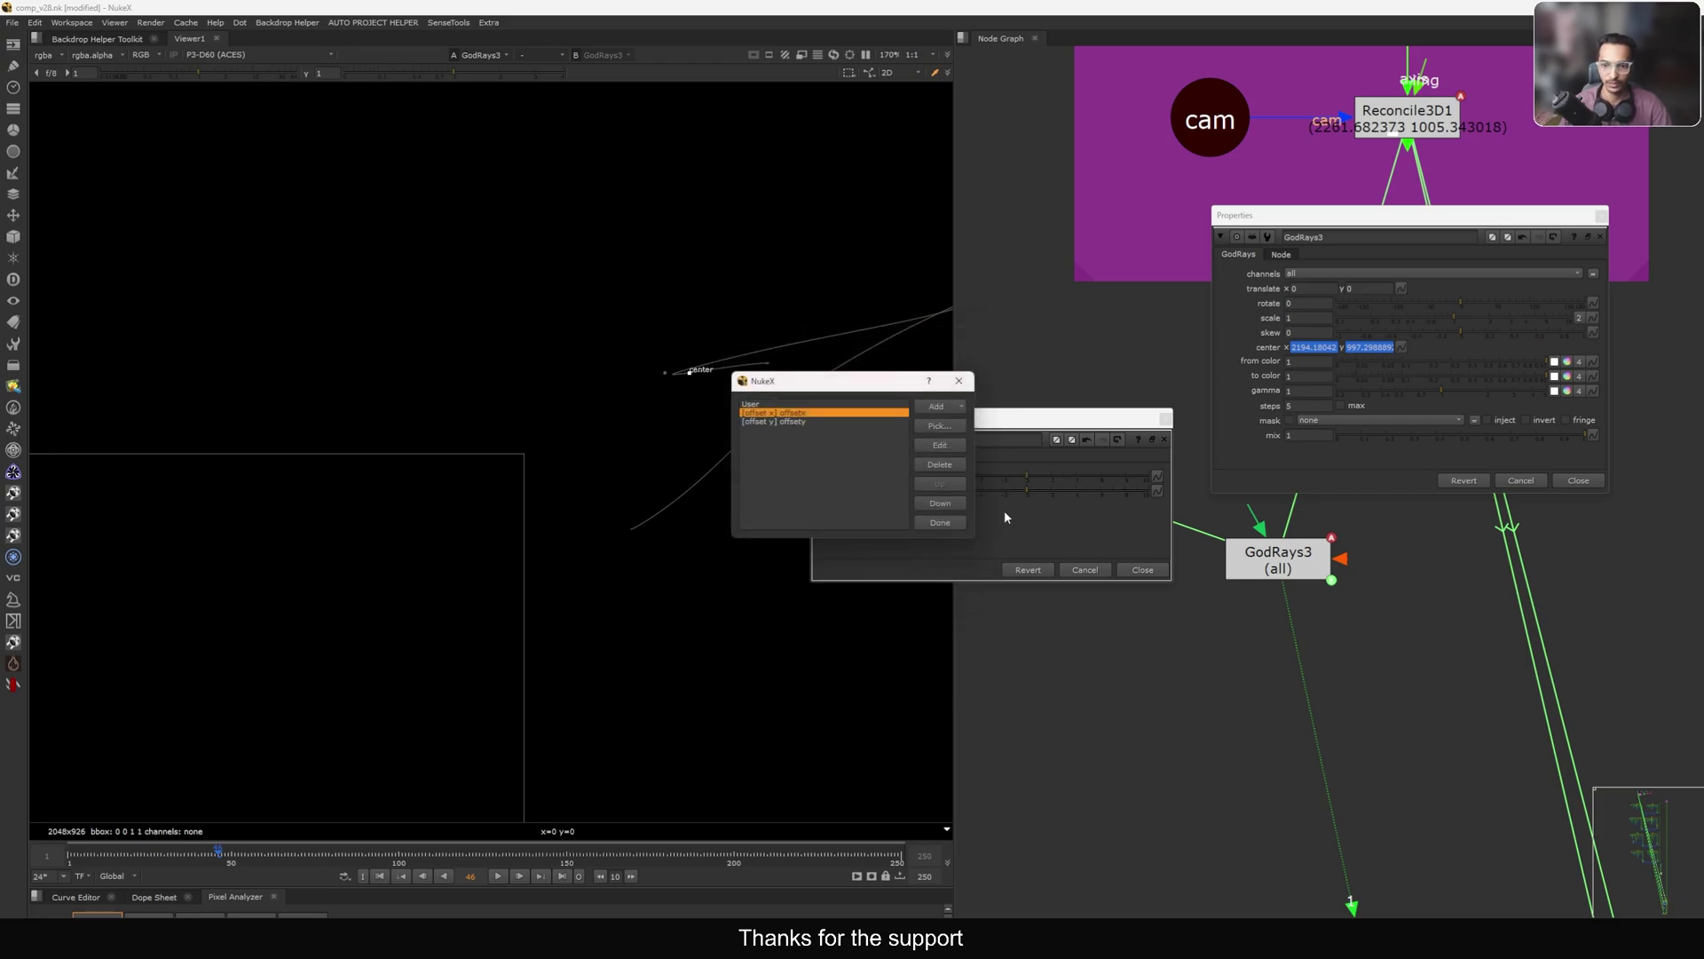
left_click(940, 523)
Lower NoOp1's offsets to -10, move to frame 111, and bring offset x down to -100.
left_click_drag(1024, 484, 800, 499)
left_click_drag(245, 855, 435, 856)
left_click(895, 473)
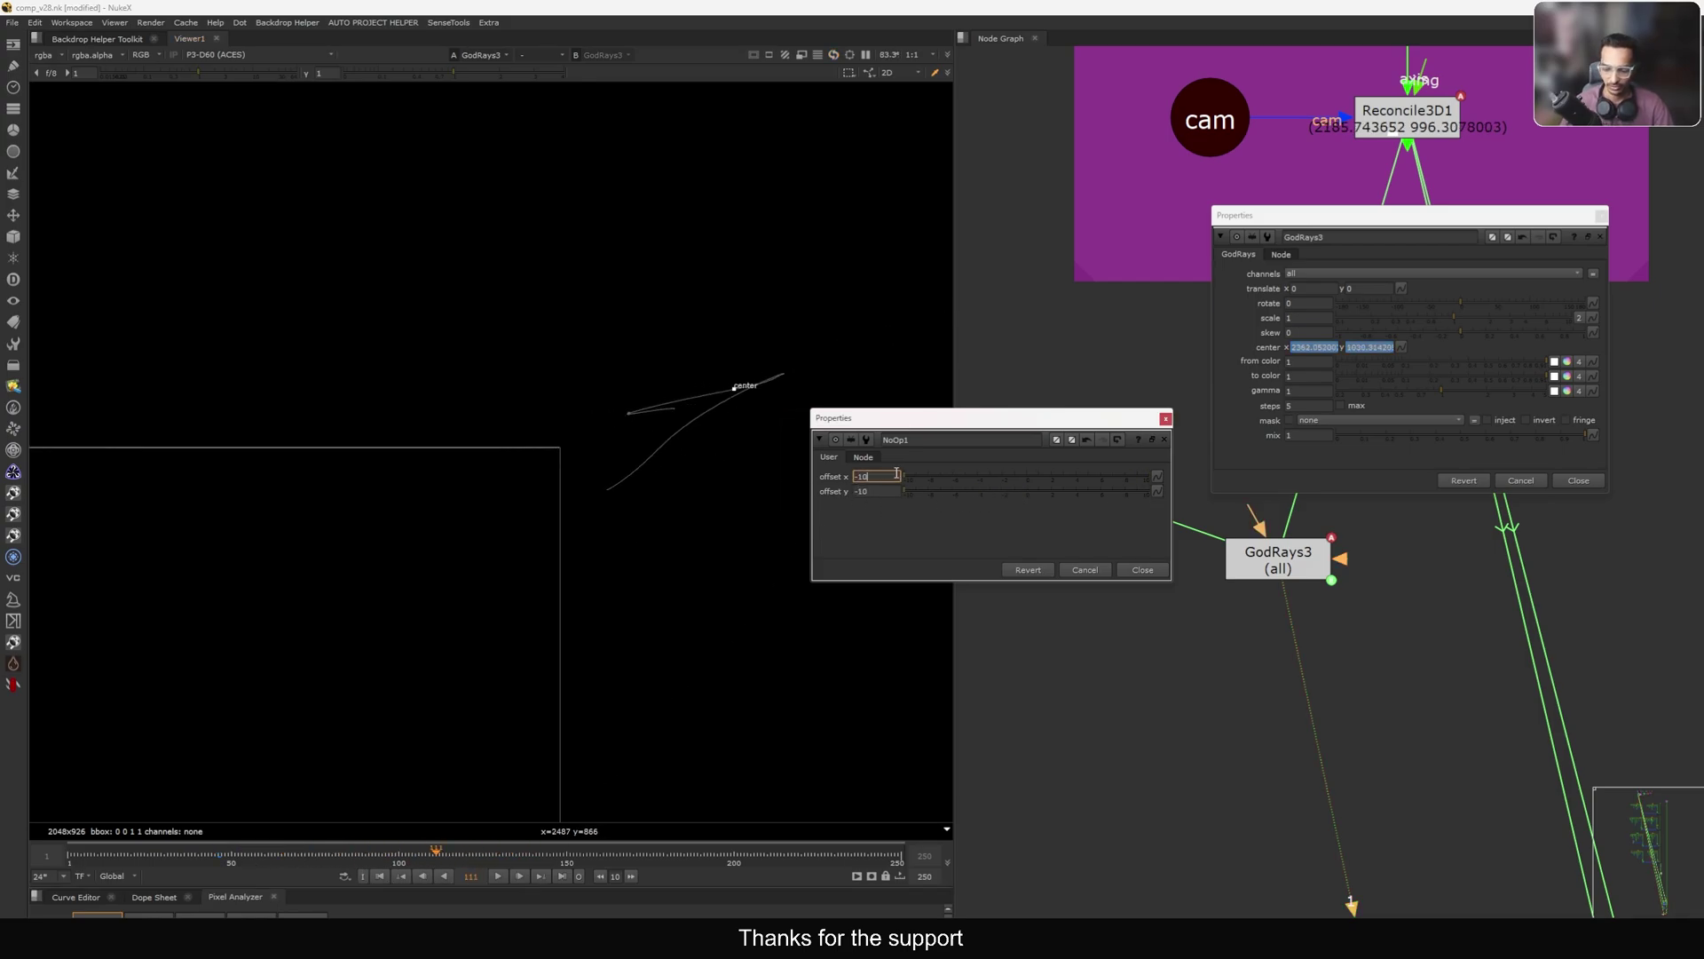
key("Left")
key("Down")
key("Down")
key("Down")
key("Down")
scroll(892, 473, "down", 5)
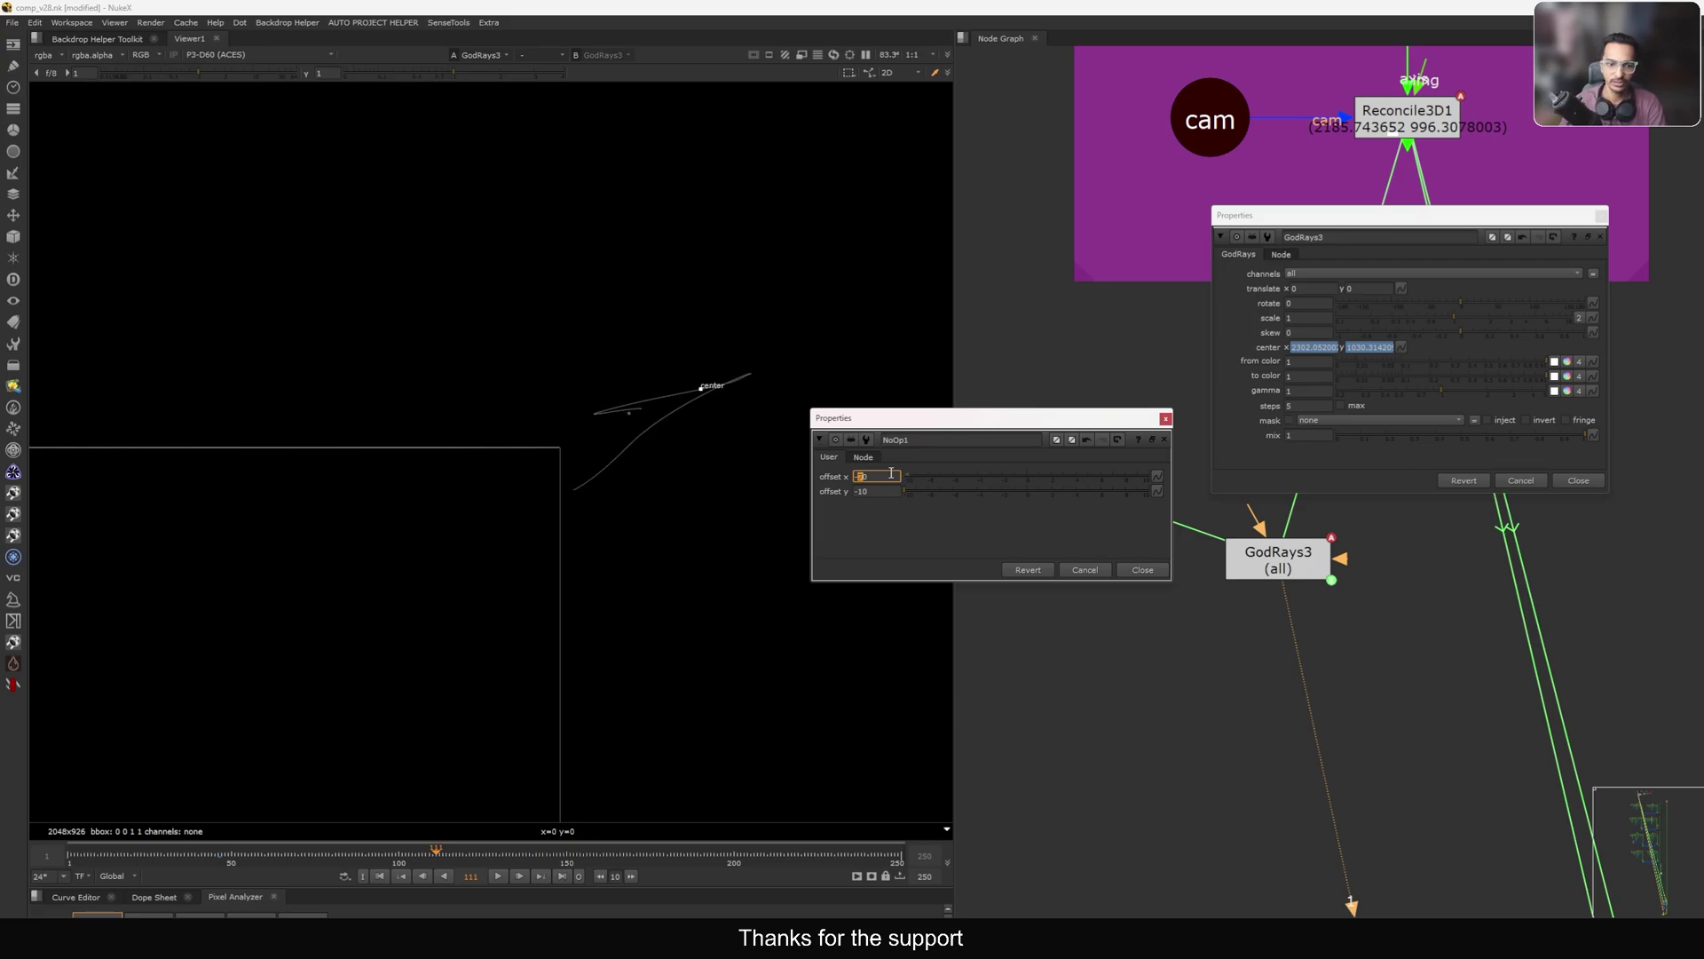
Lower NoOp1's offset y to -70 and scrub the timeline to check the center's path.
left_click(882, 491)
scroll(882, 491, "down", 1)
scroll(882, 491, "down", 5)
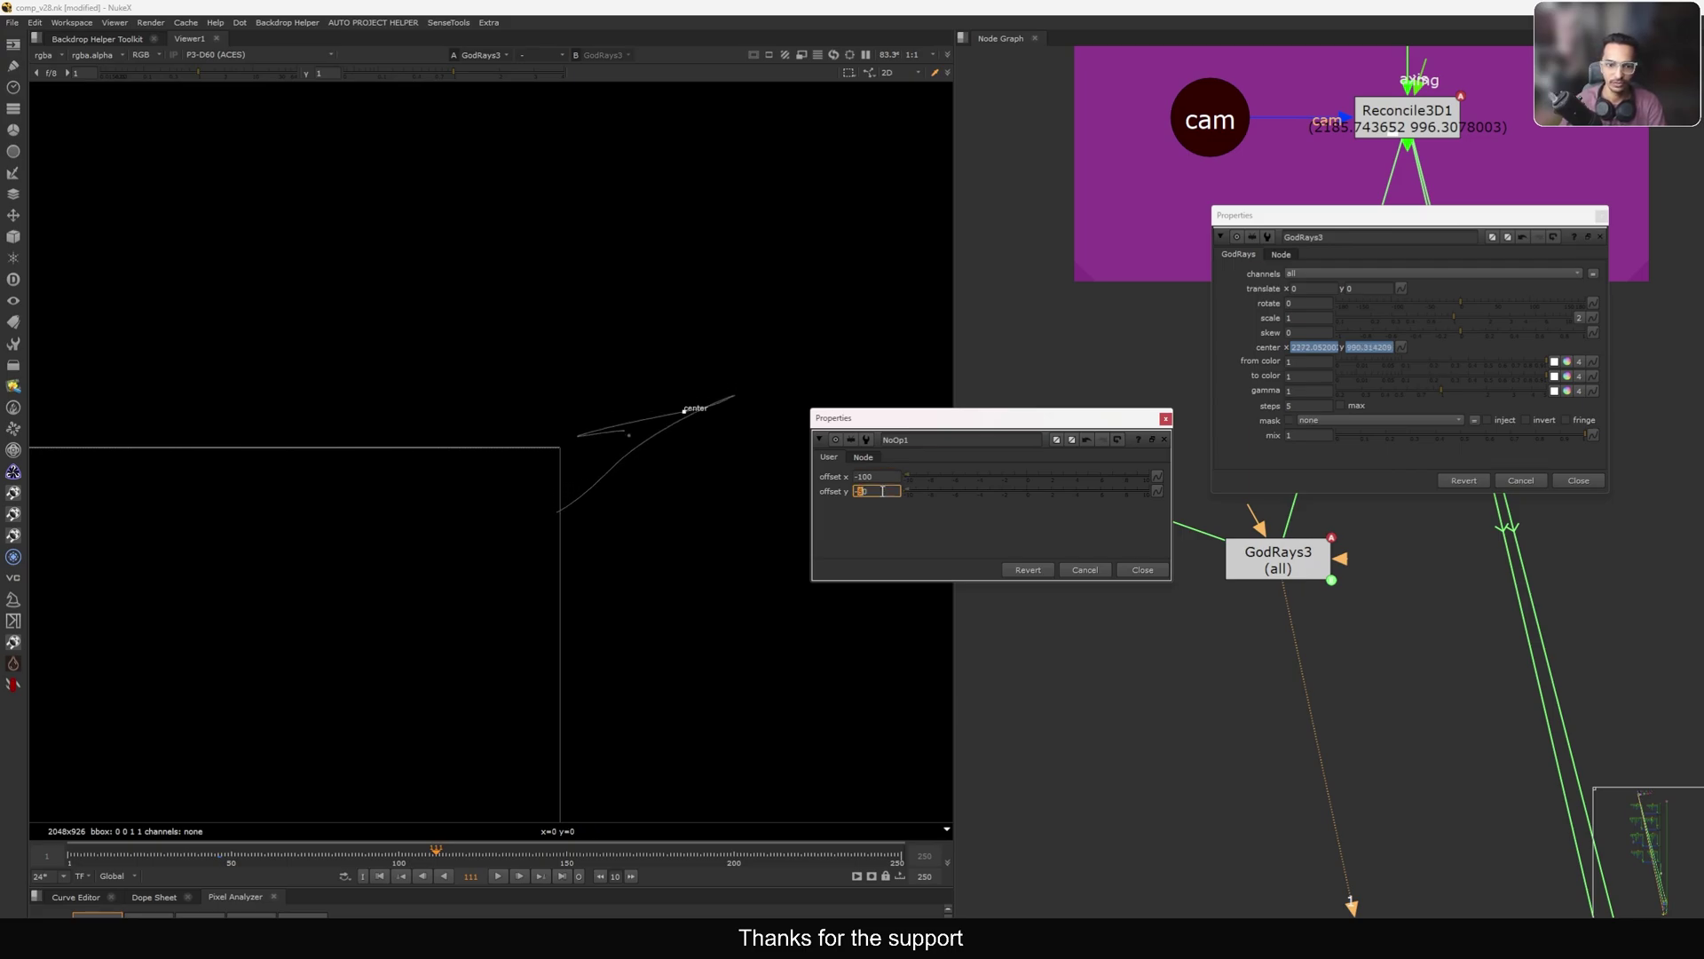
left_click_drag(444, 856, 460, 856)
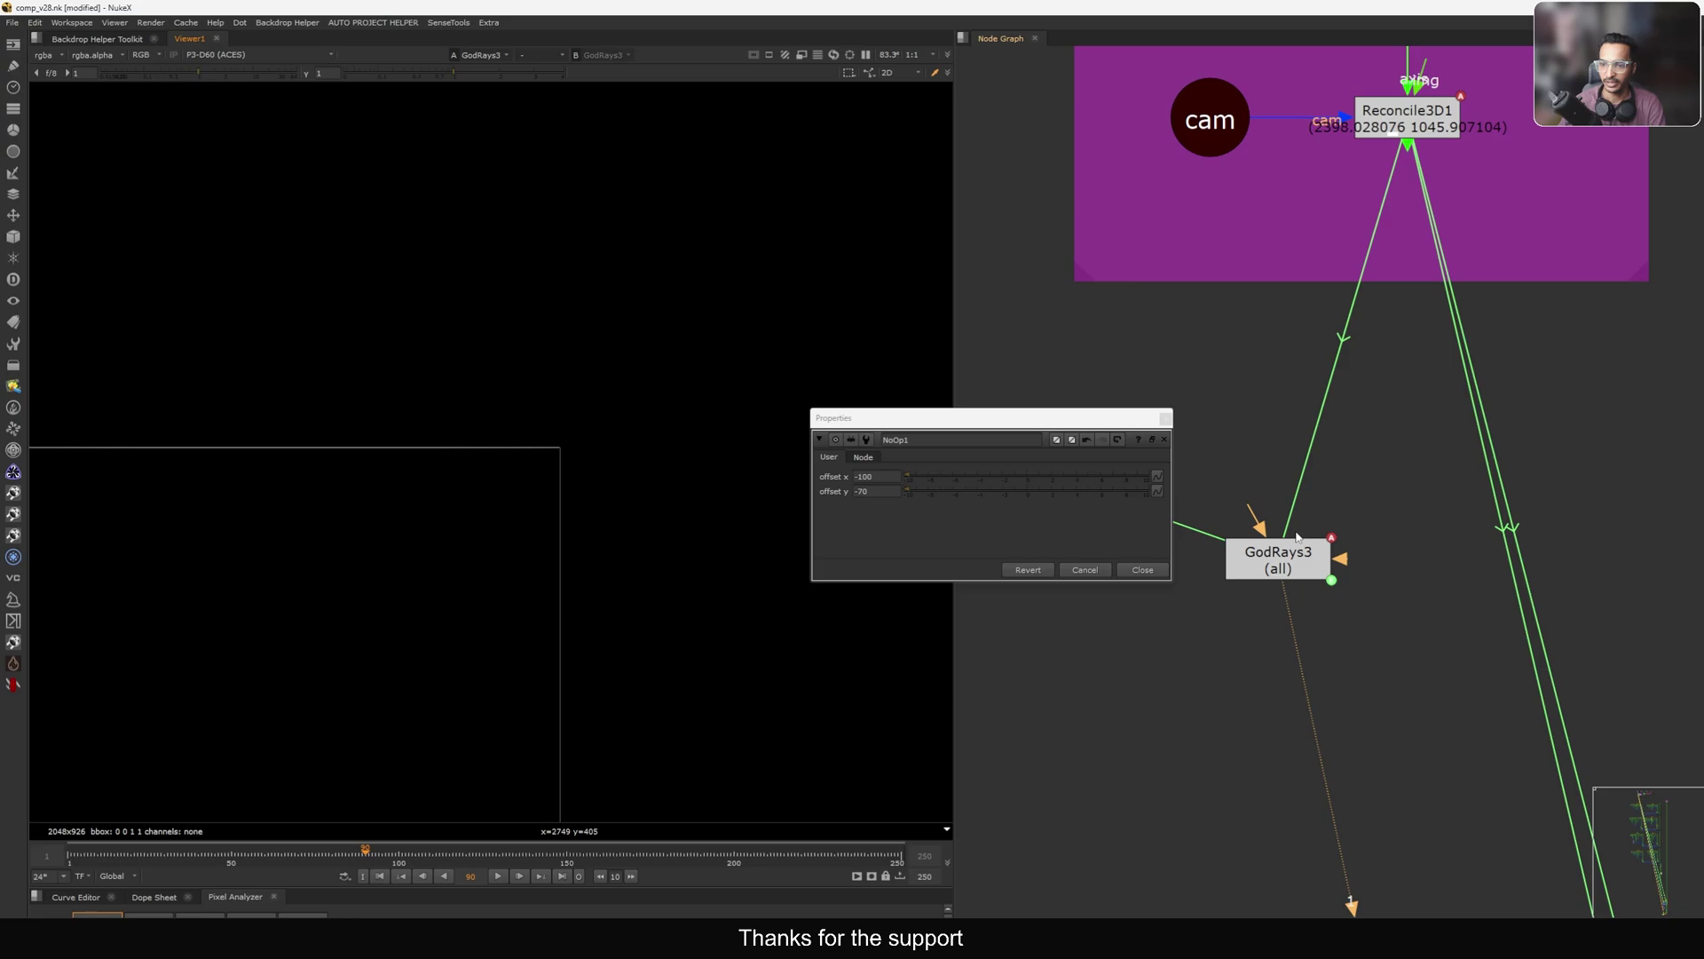
Close the NoOp1 properties and move the NoOp1 node closer to GodRays3, above and to its left.
left_click(1166, 421)
scroll(1194, 399, "down", 3)
middle_click_drag(1202, 399, 1207, 469)
left_click_drag(1264, 257, 1336, 321)
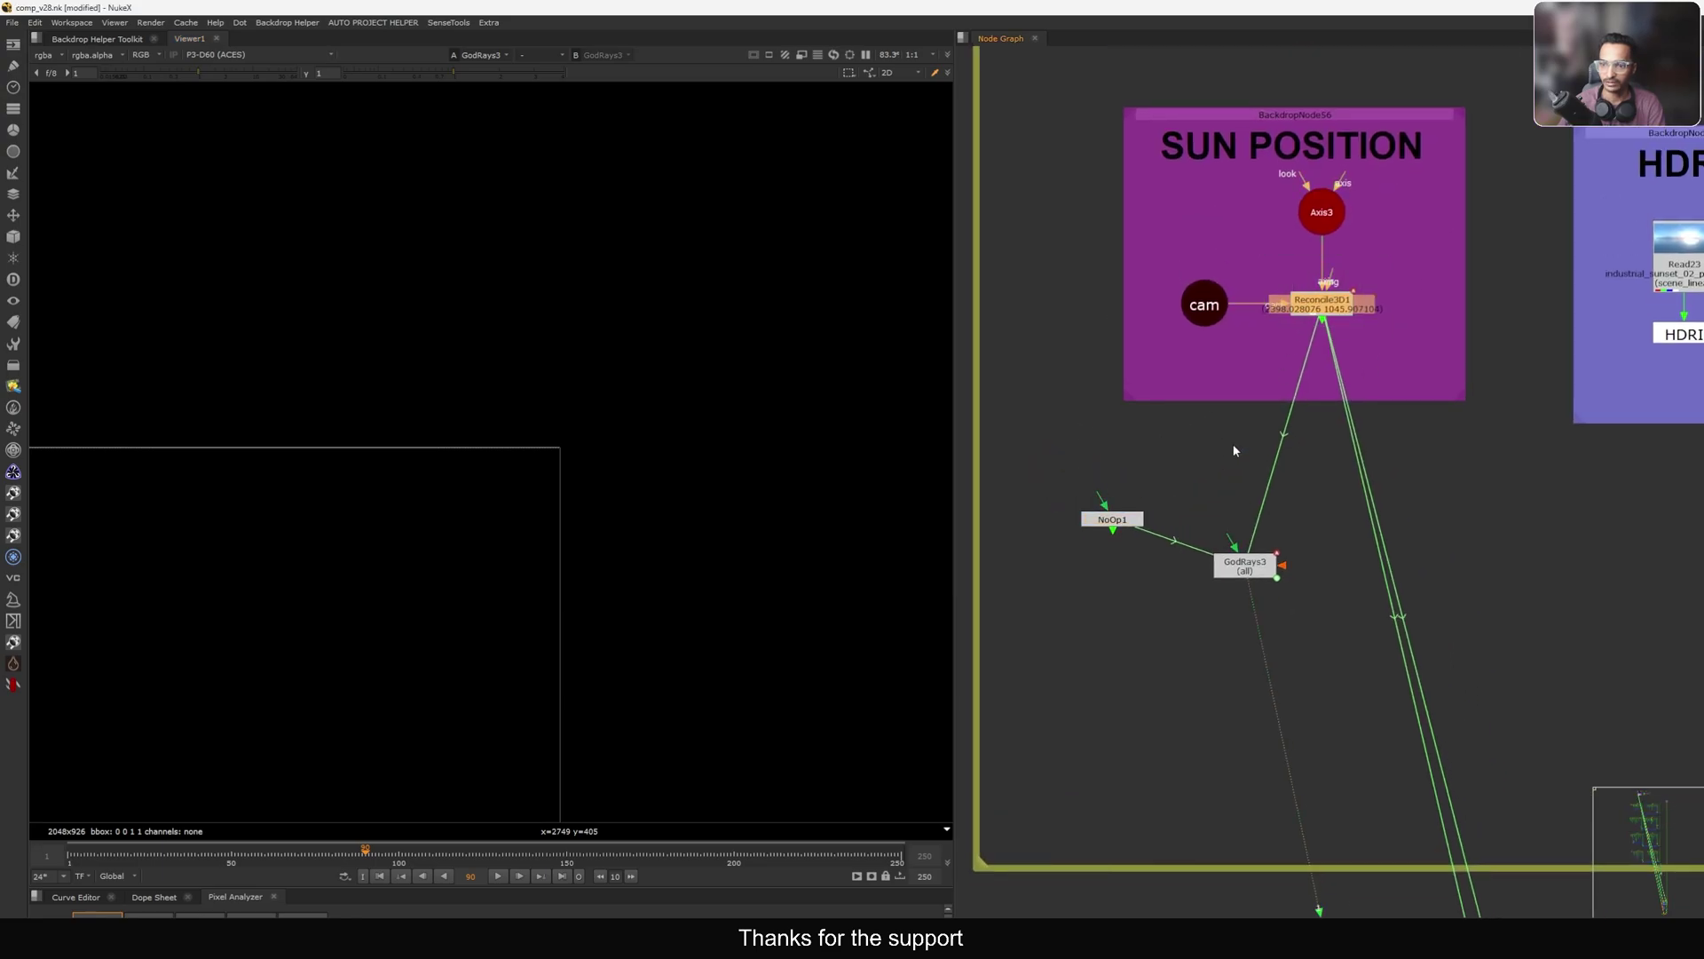
scroll(1244, 463, "up", 3)
left_click_drag(1048, 550, 1038, 508)
left_click_drag(1224, 631, 1225, 599)
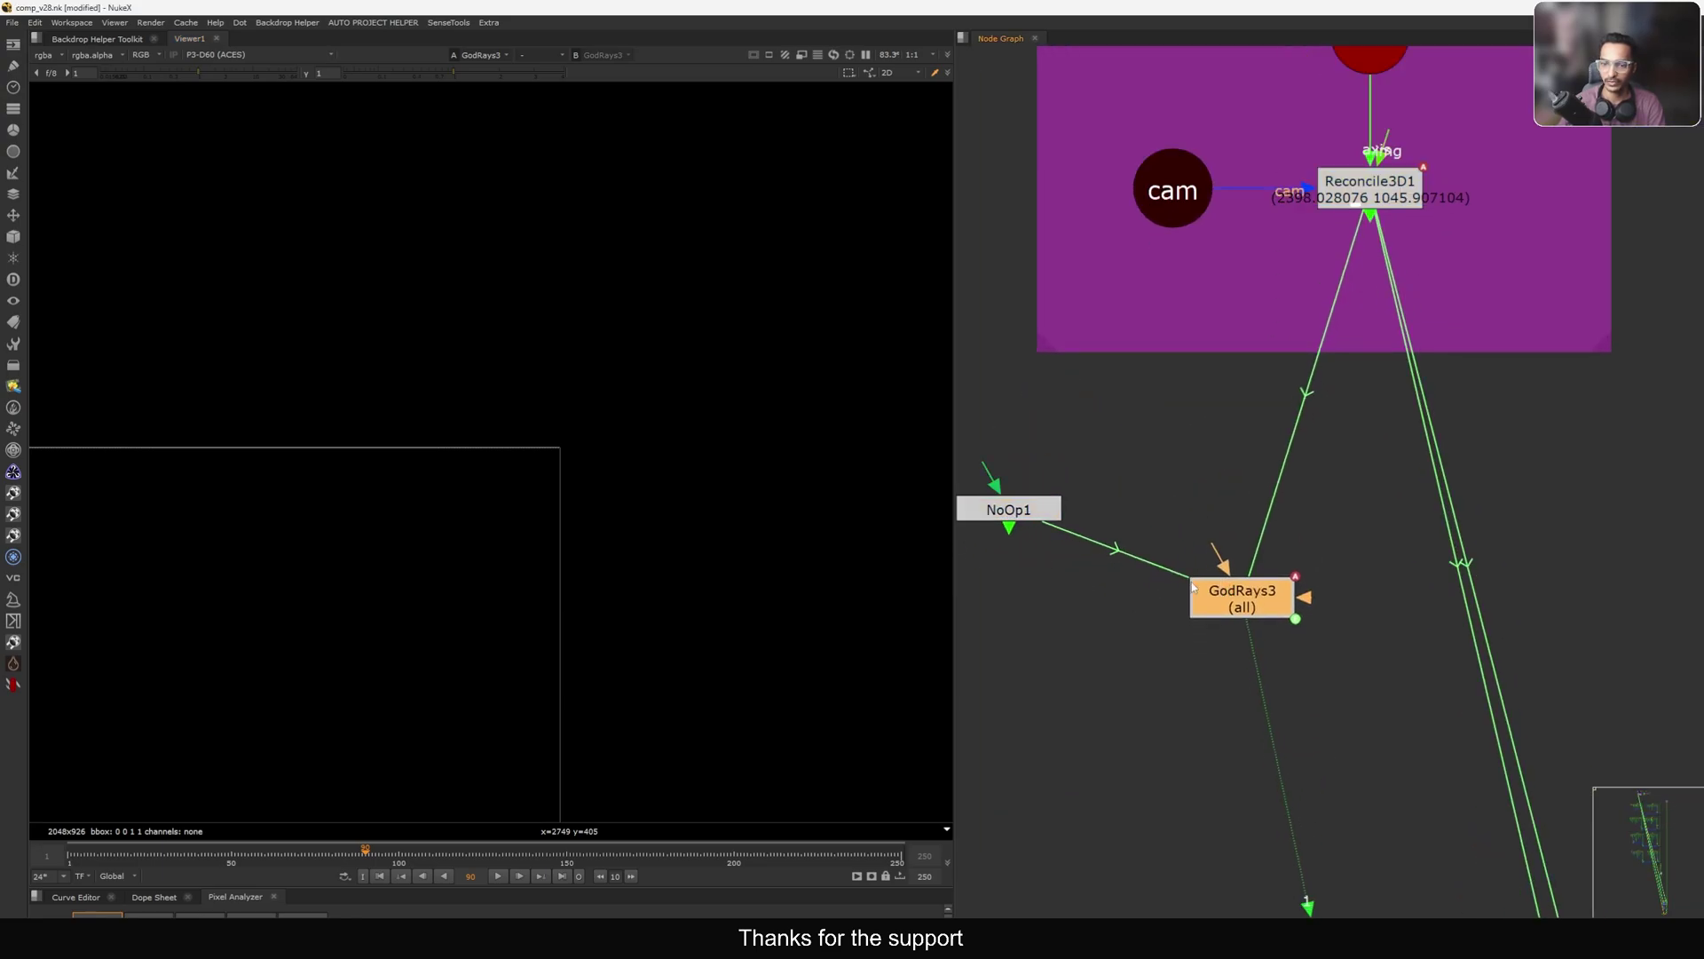
left_click(1005, 468)
left_click_drag(1008, 508, 1109, 455)
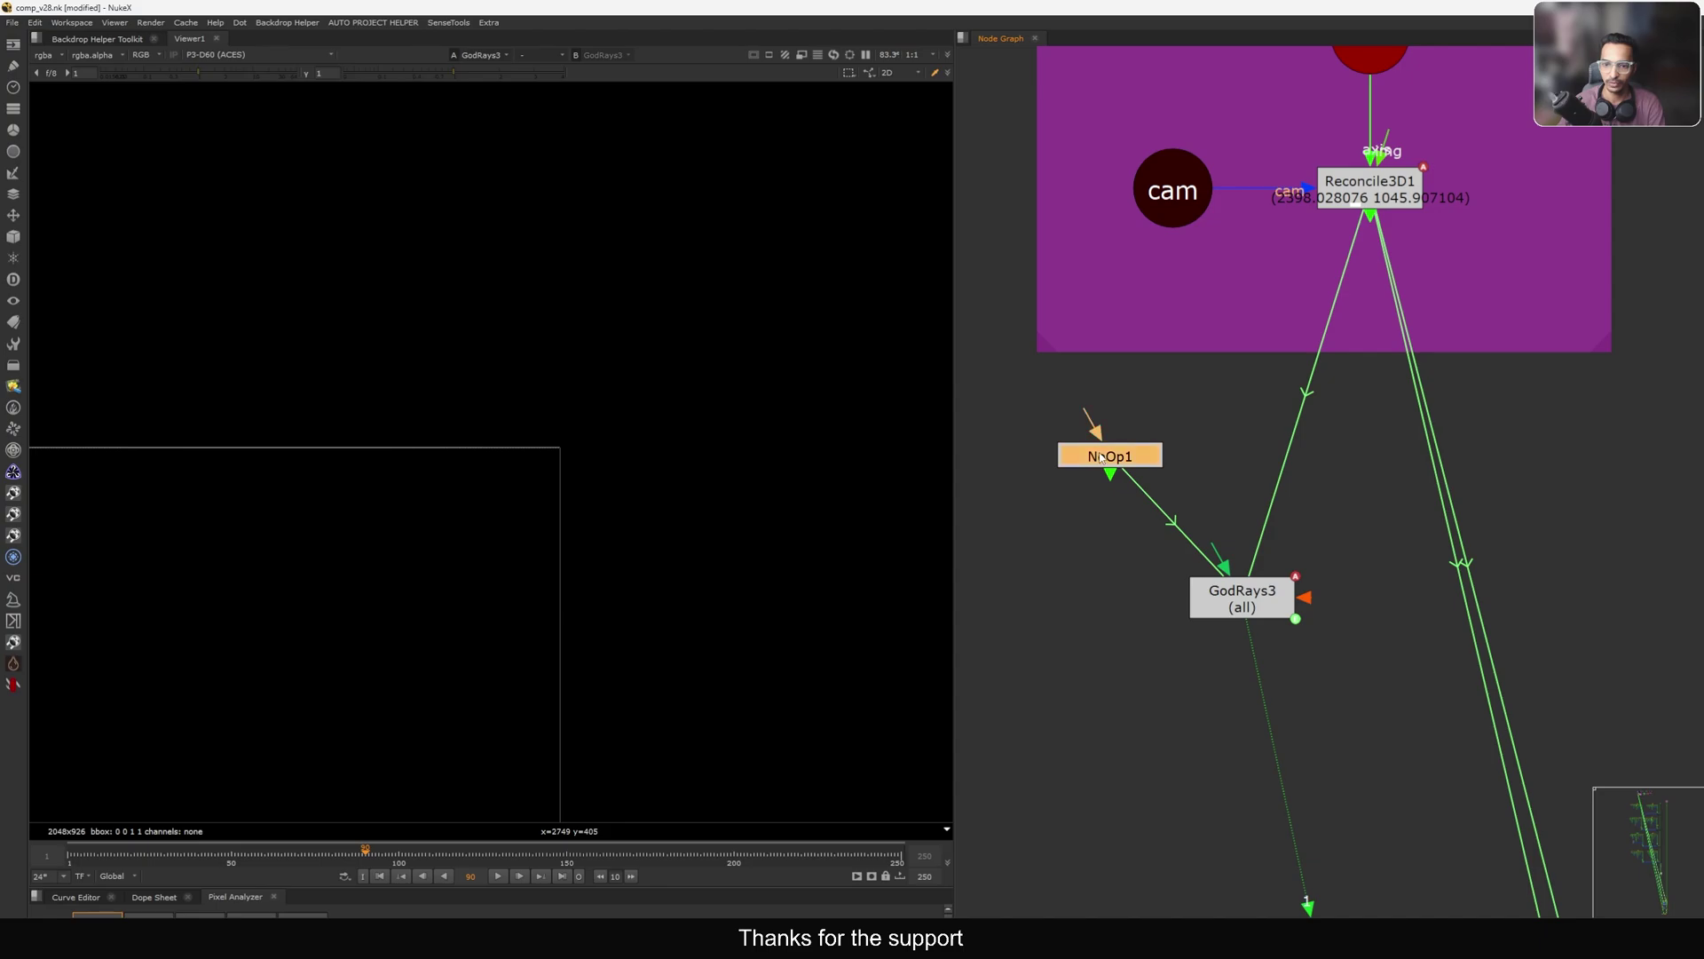
Reopen the NoOp1 and GodRays3 properties side by side and go to a frame near the end of the timeline.
double_click(1108, 454)
left_click_drag(968, 421, 1028, 398)
double_click(1191, 601)
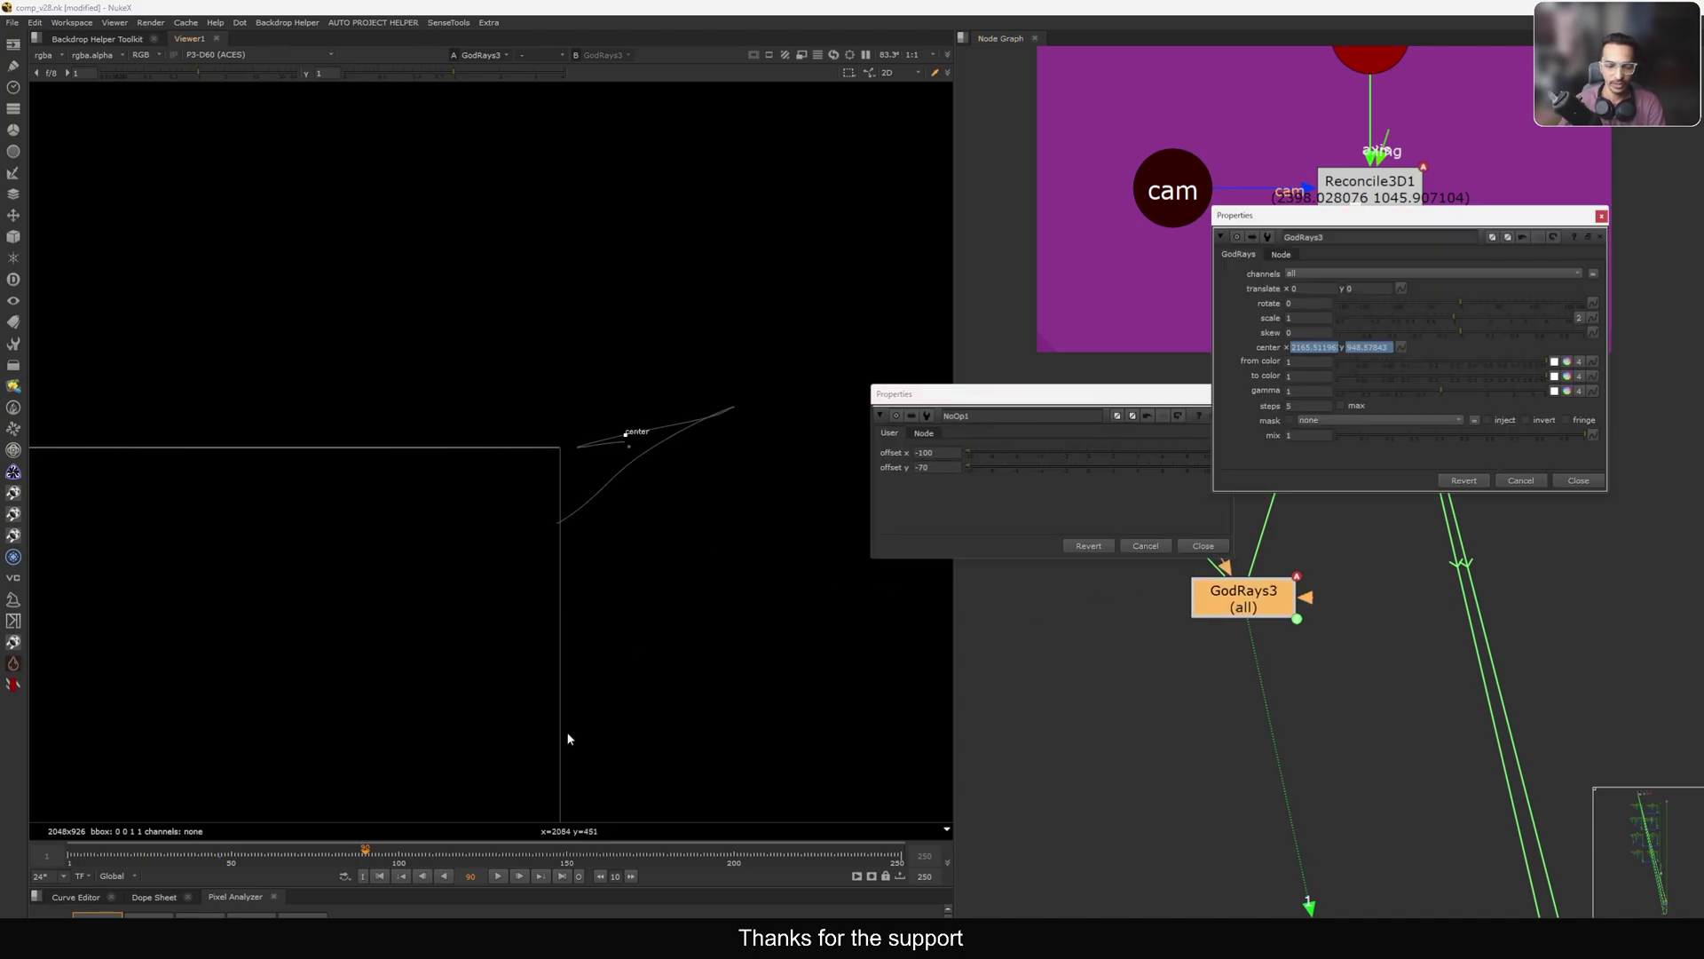
left_click(817, 853)
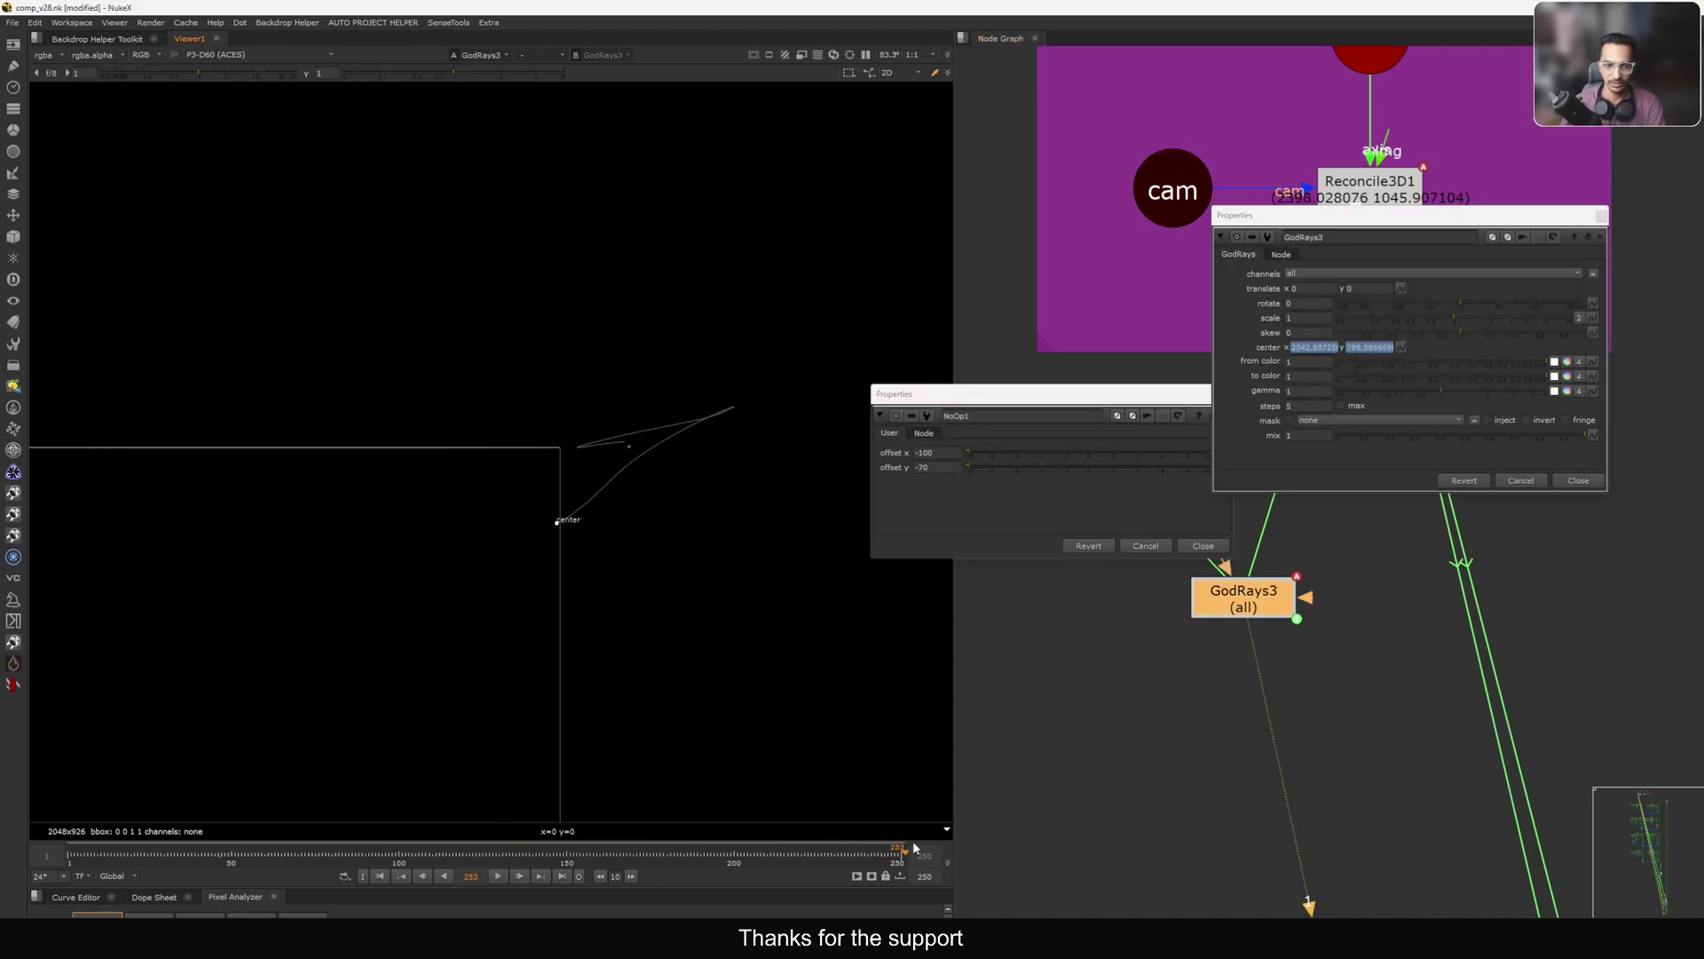
scroll(559, 529, "up", 3)
Set NoOp1's offset y to -80.
left_click(936, 467)
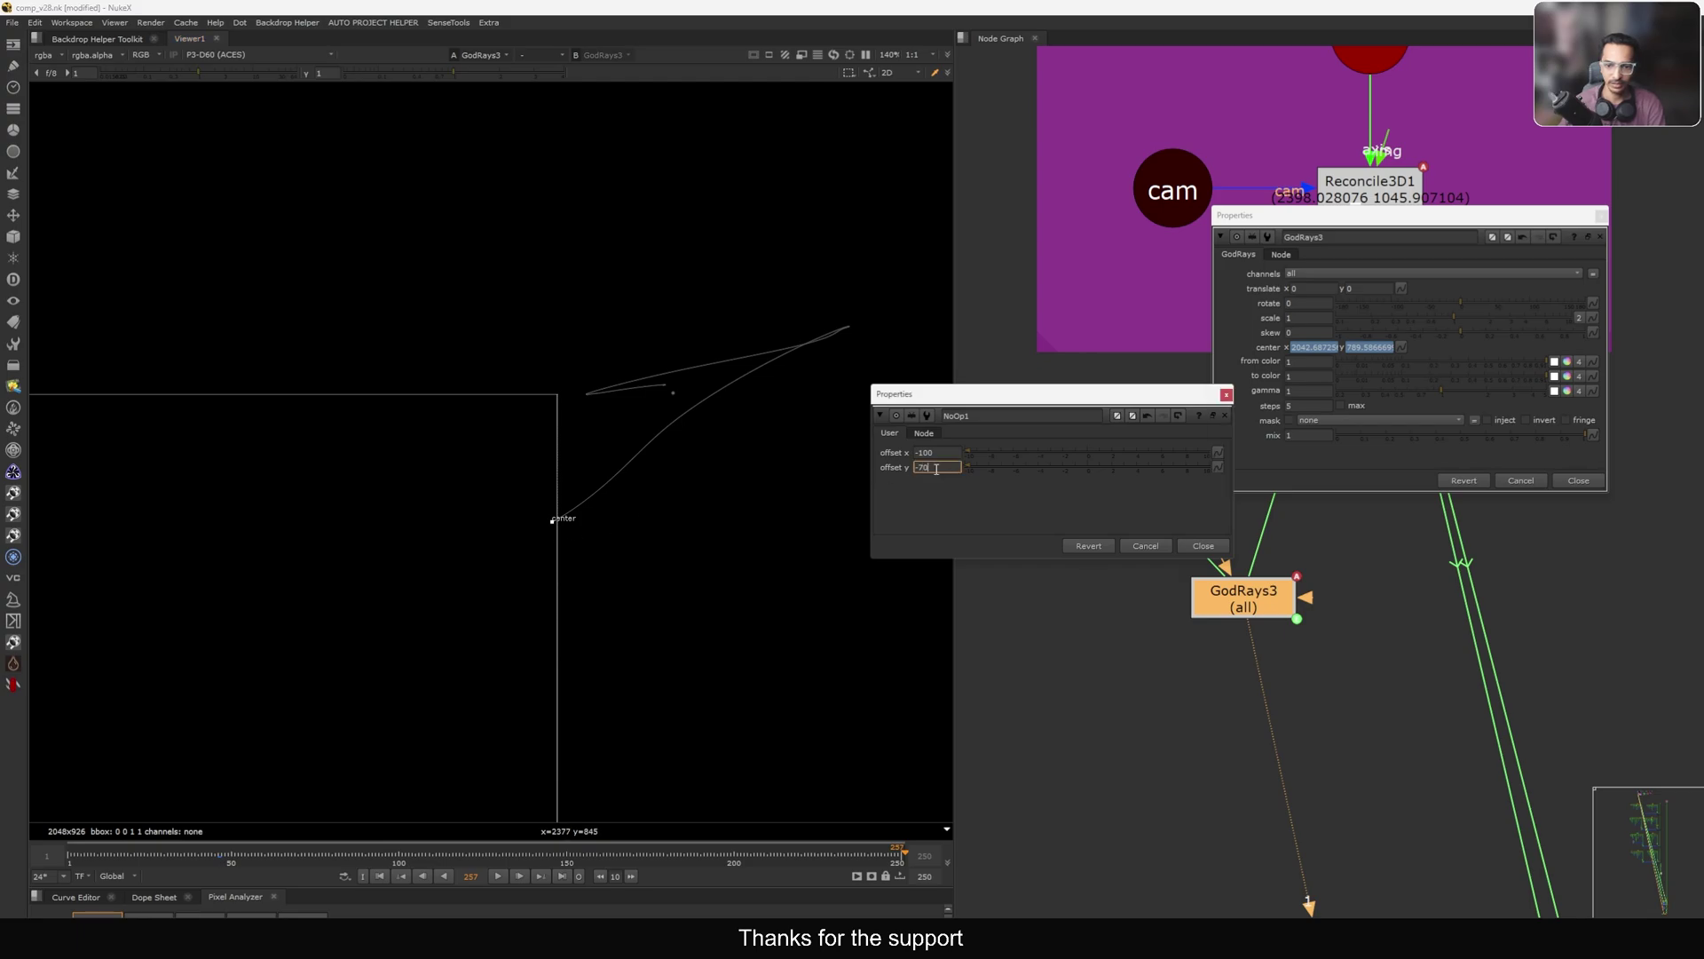
key("Down")
key("Down")
key("Down")
key("Up")
key("Up")
Step NoOp1's offset x up and down in tens and leave it at -140.
left_click(940, 453)
key("Left")
key("Left")
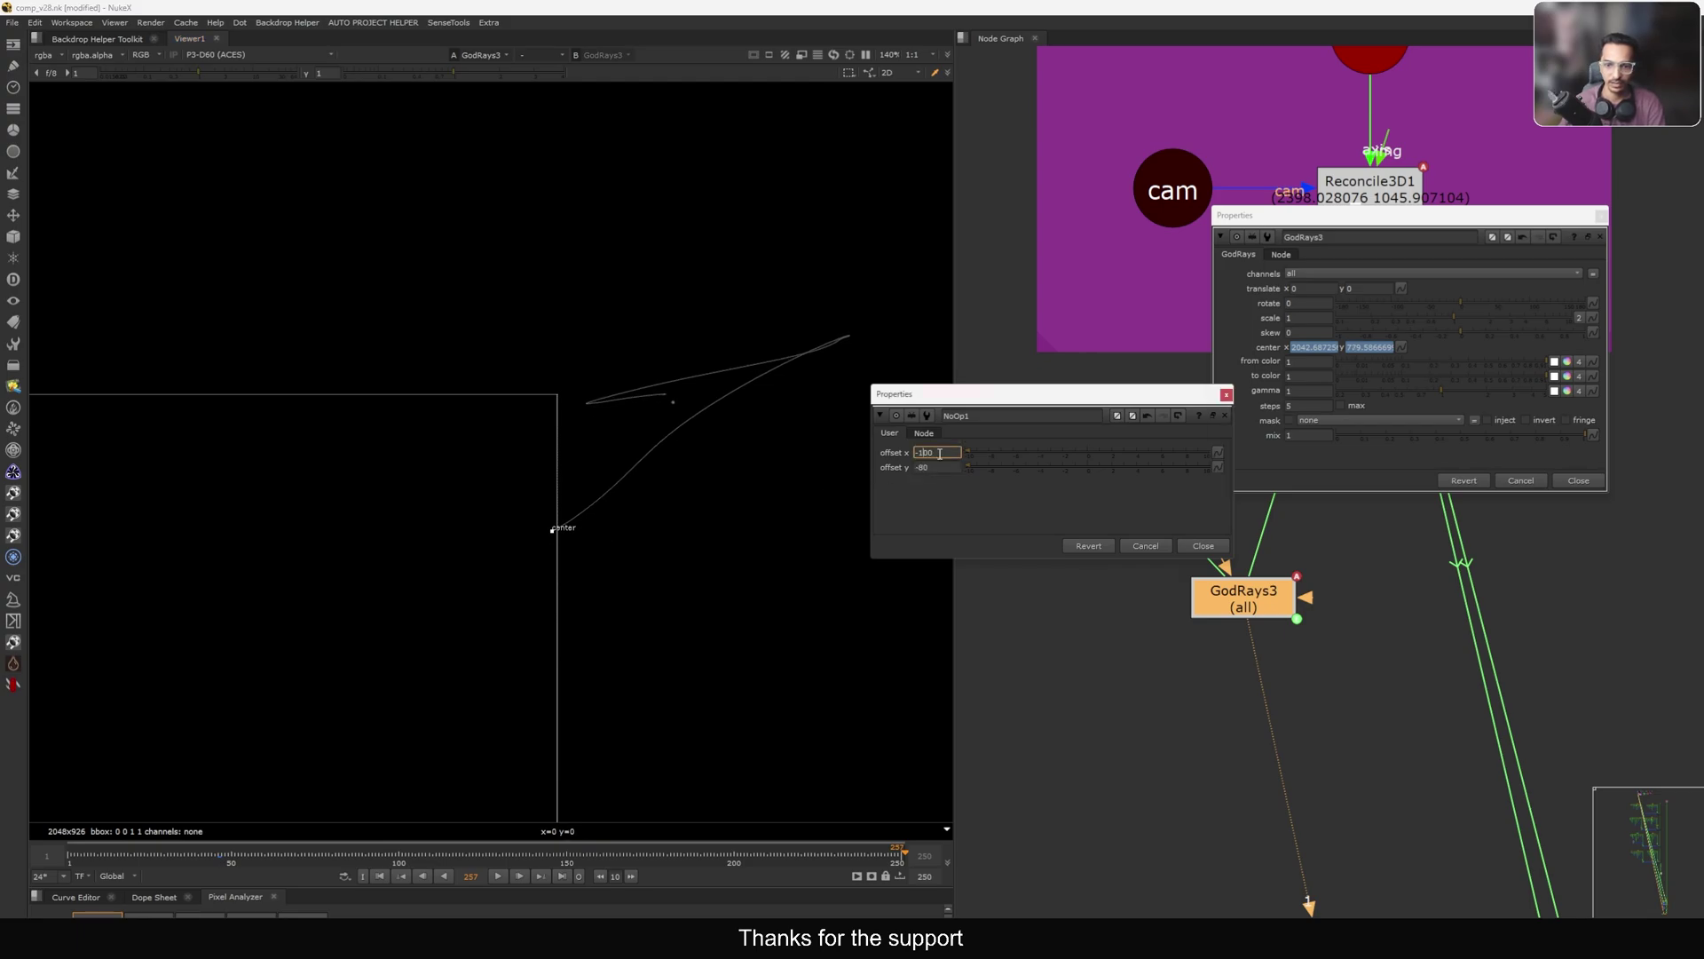
key("Down")
key("Down")
key("Up")
key("Up")
key("Down")
key("Down")
key("Down")
key("Down")
Set NoOp1's offset y to -90 and lower offset x further to shift the center inside the frame.
left_click(939, 467)
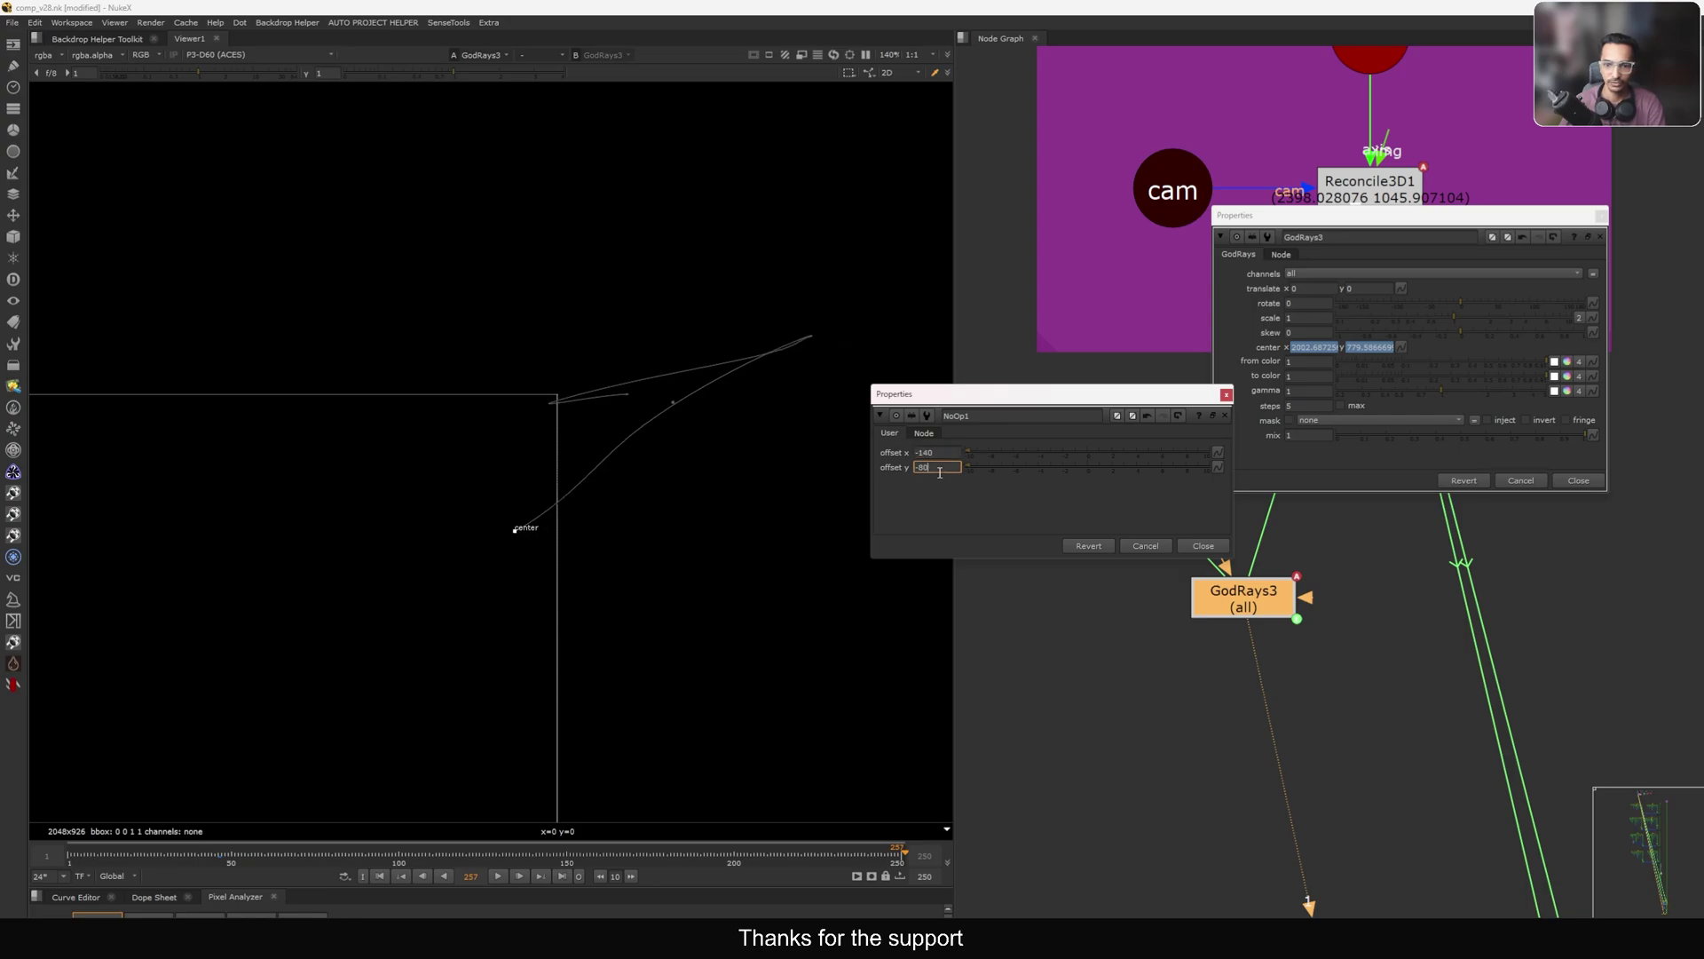
key("Down")
key("Down")
key("Down")
key("Up")
key("Up")
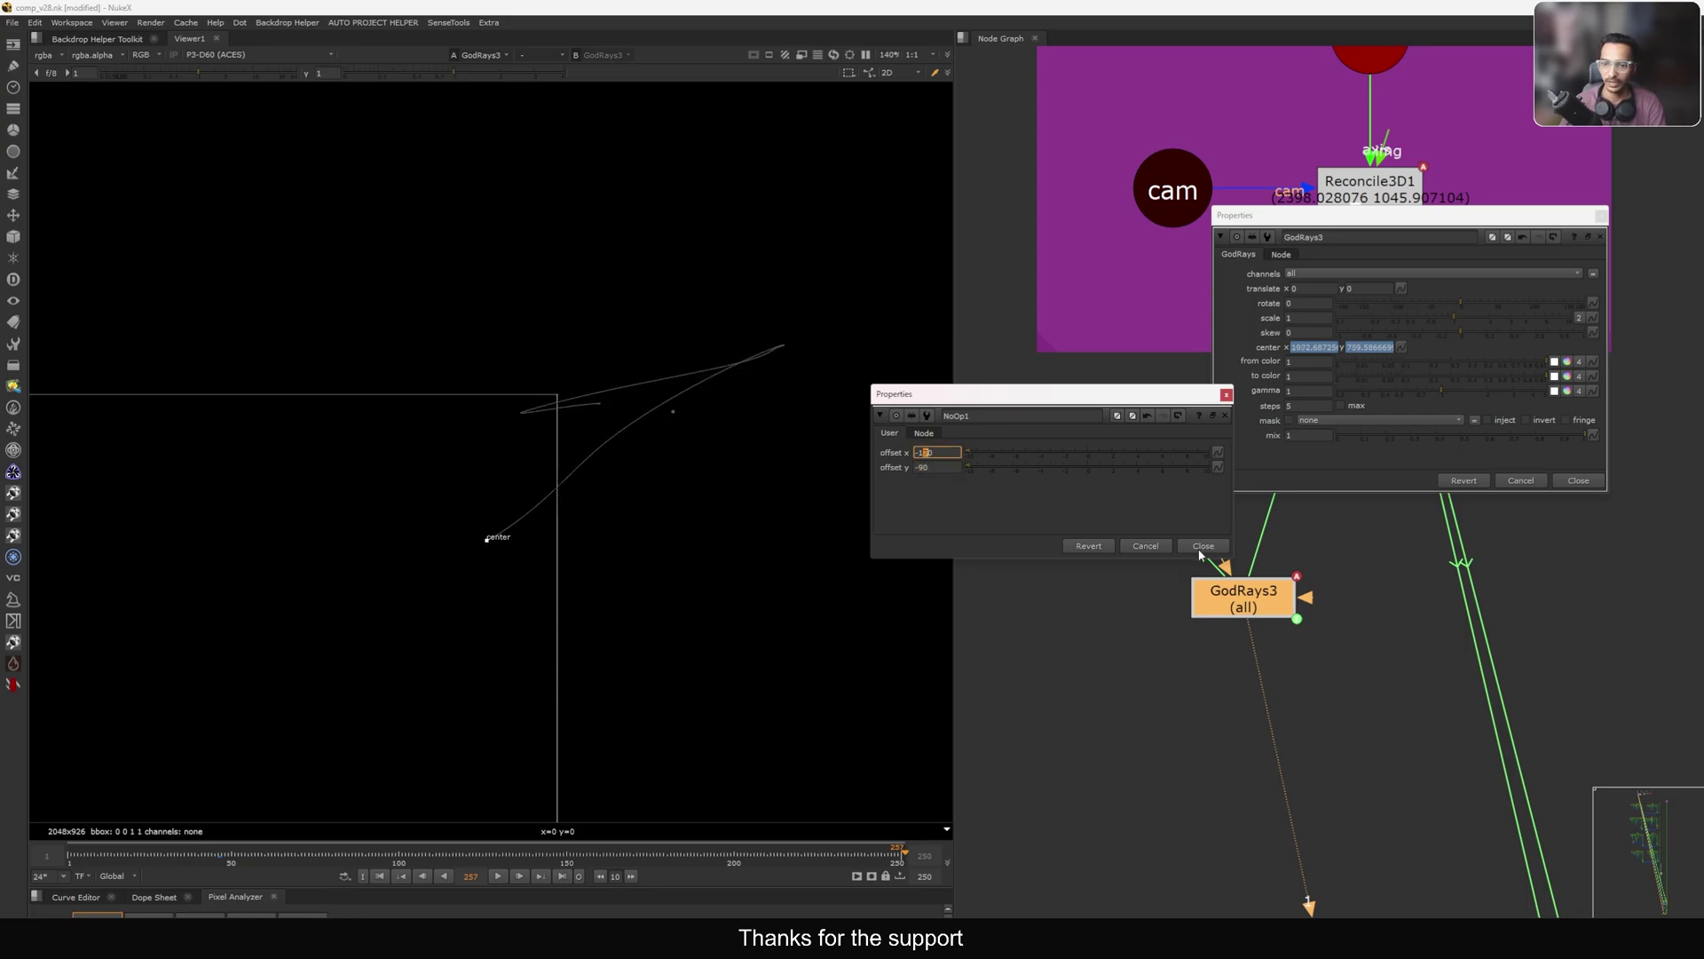
Close the NoOp1 and GodRays3 properties and reopen only the GodRays3 properties.
left_click(1203, 547)
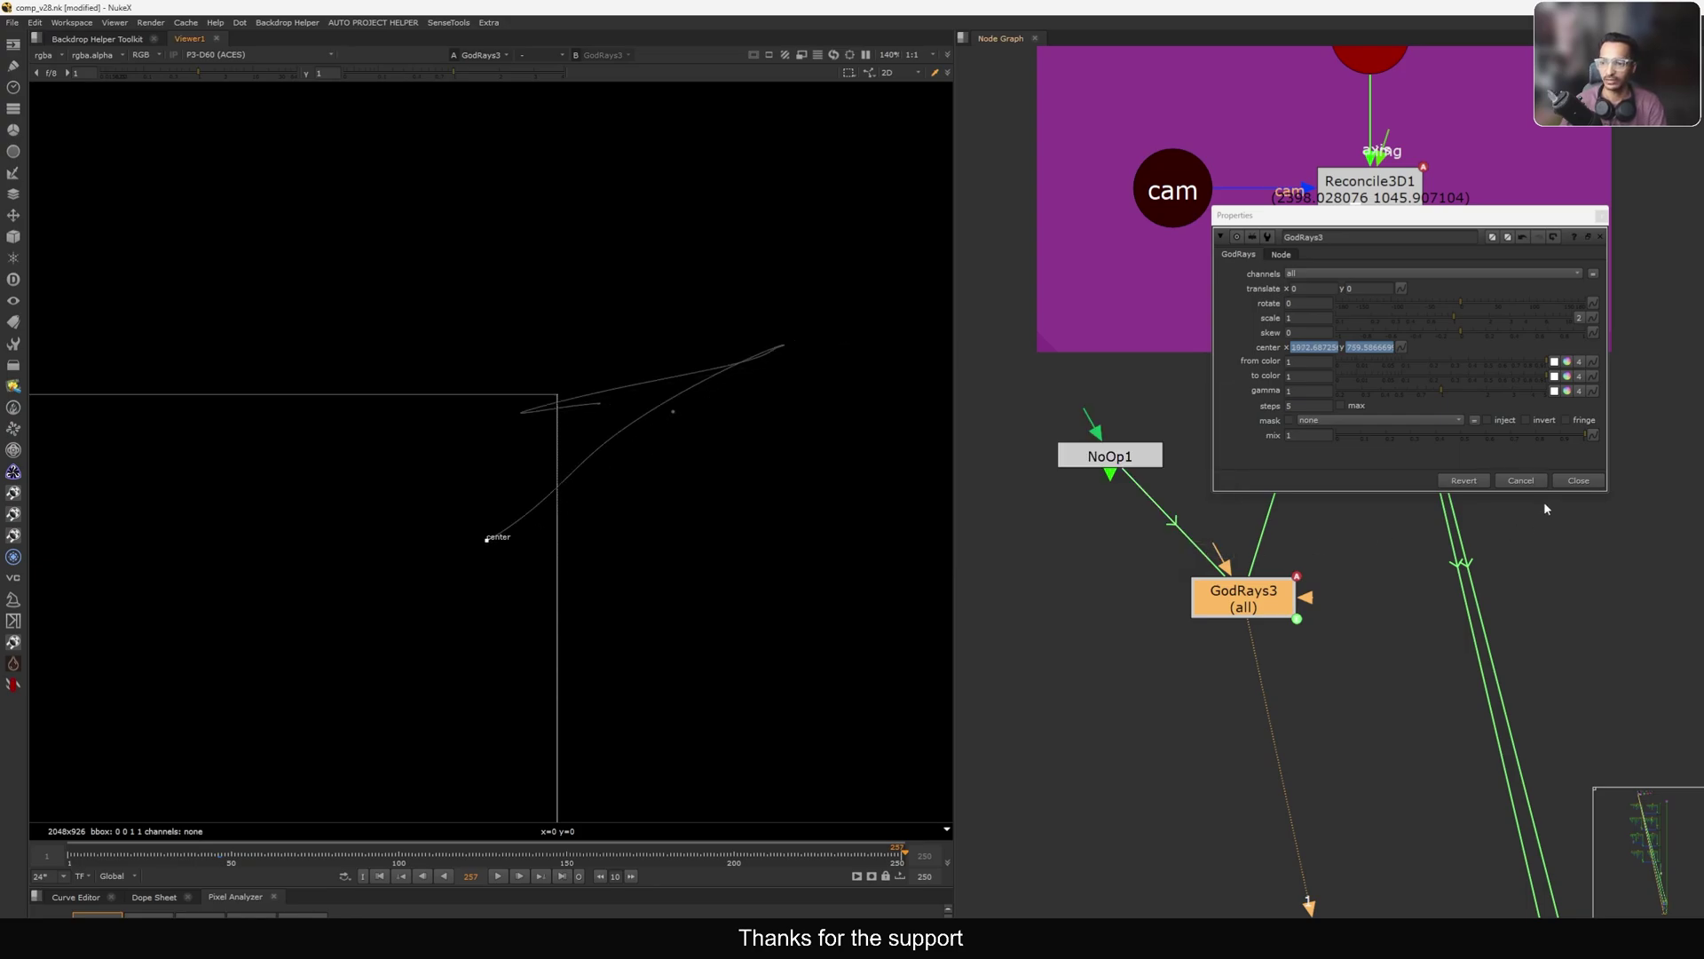
left_click(1578, 481)
scroll(798, 442, "down", 2)
double_click(1267, 601)
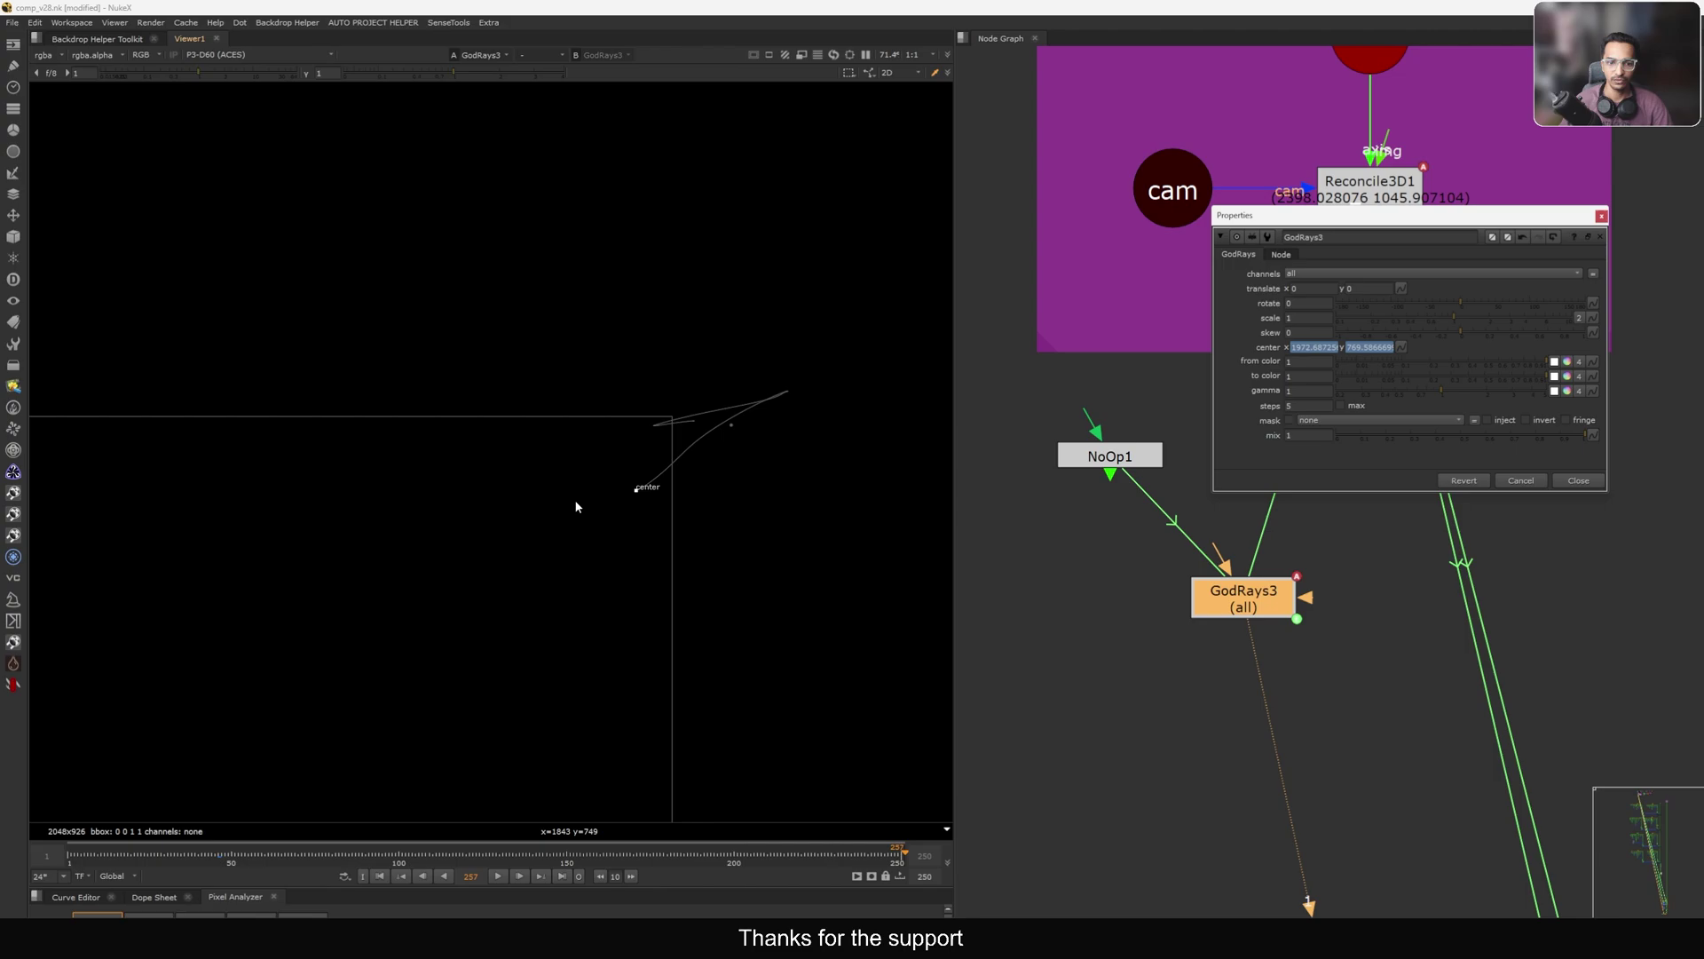
Scrub the timeline to check how GodRays3's center follows the offset path, and close its properties.
left_click_drag(211, 851, 770, 868)
left_click_drag(507, 866, 614, 861)
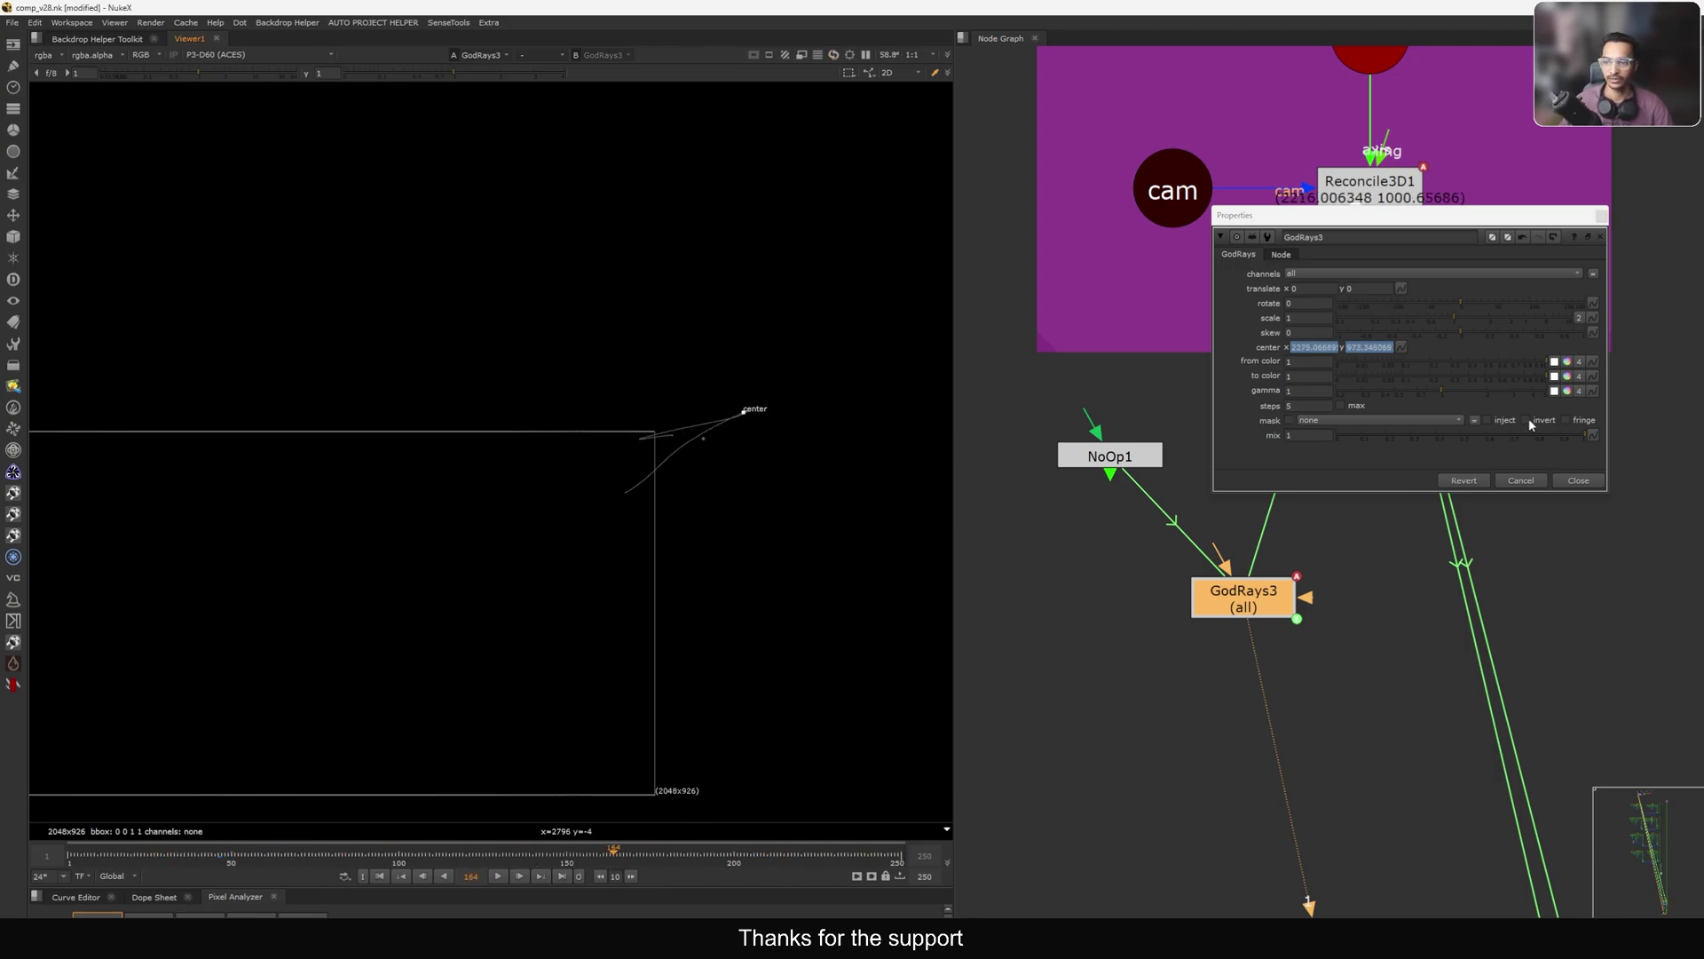
left_click(1579, 480)
Fit the image in the viewer and rearrange NoOp1 and GodRays3 slightly further apart beneath the SUN POSITION backdrop.
scroll(1332, 275, "down", 2)
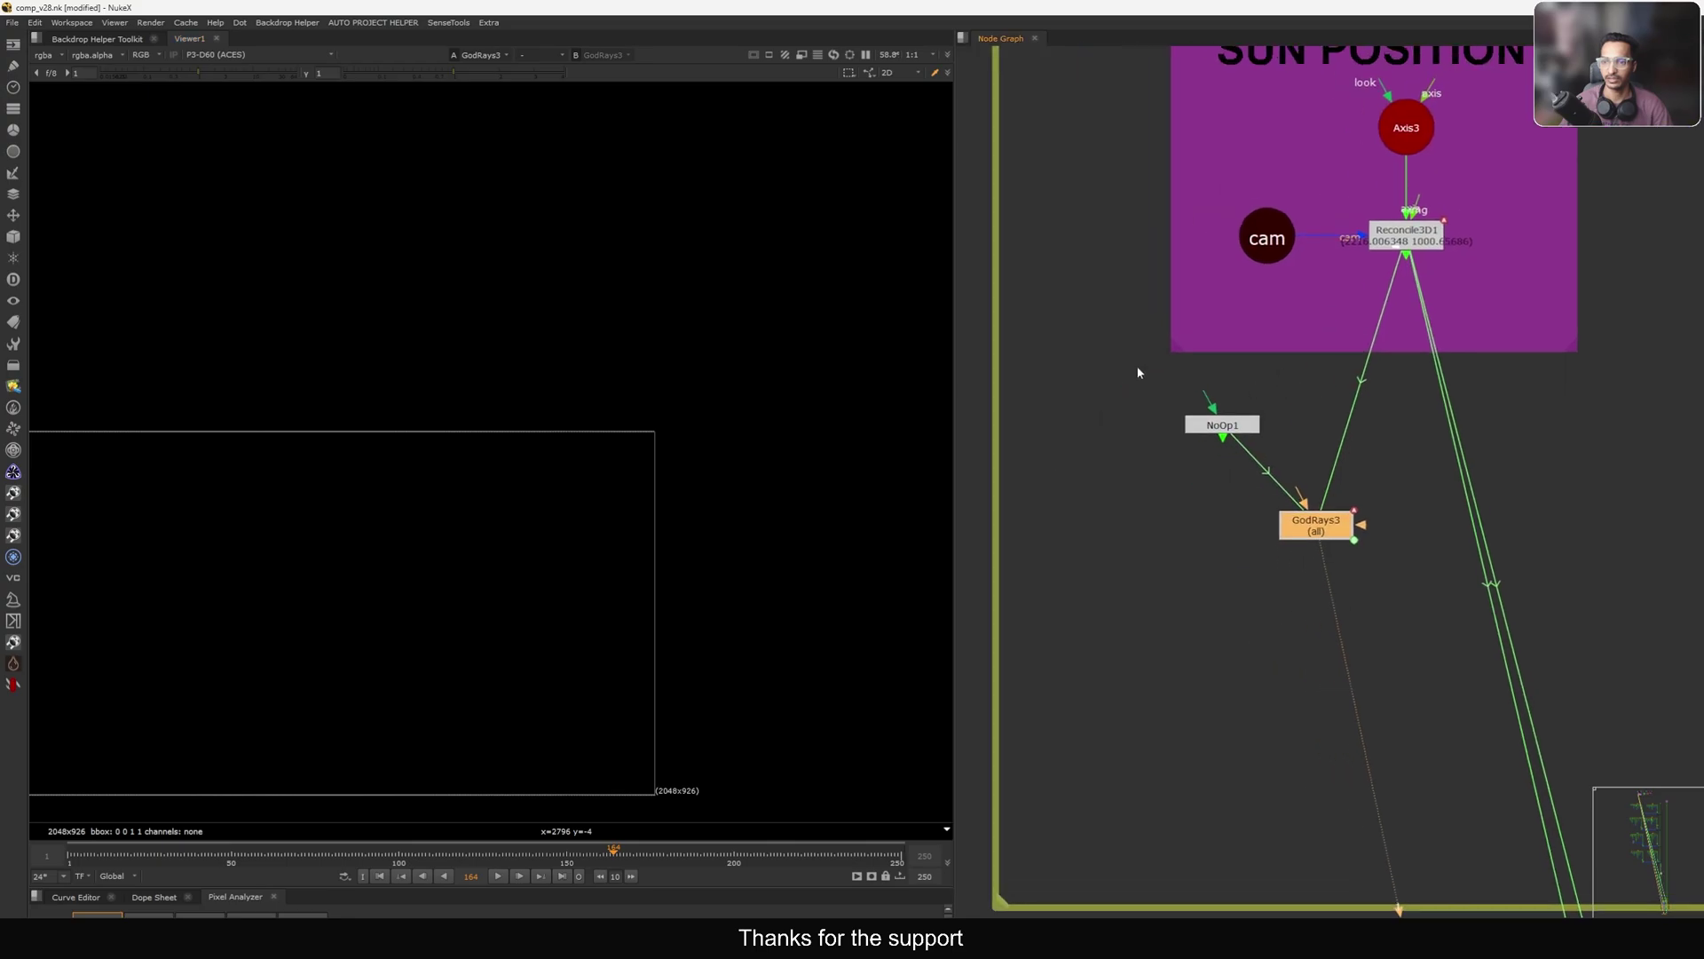
left_click_drag(1085, 365, 1474, 634)
mouse_move(1349, 524)
left_mouse_down()
mouse_move(1334, 513)
mouse_move(1331, 533)
left_mouse_up()
left_click(1300, 432)
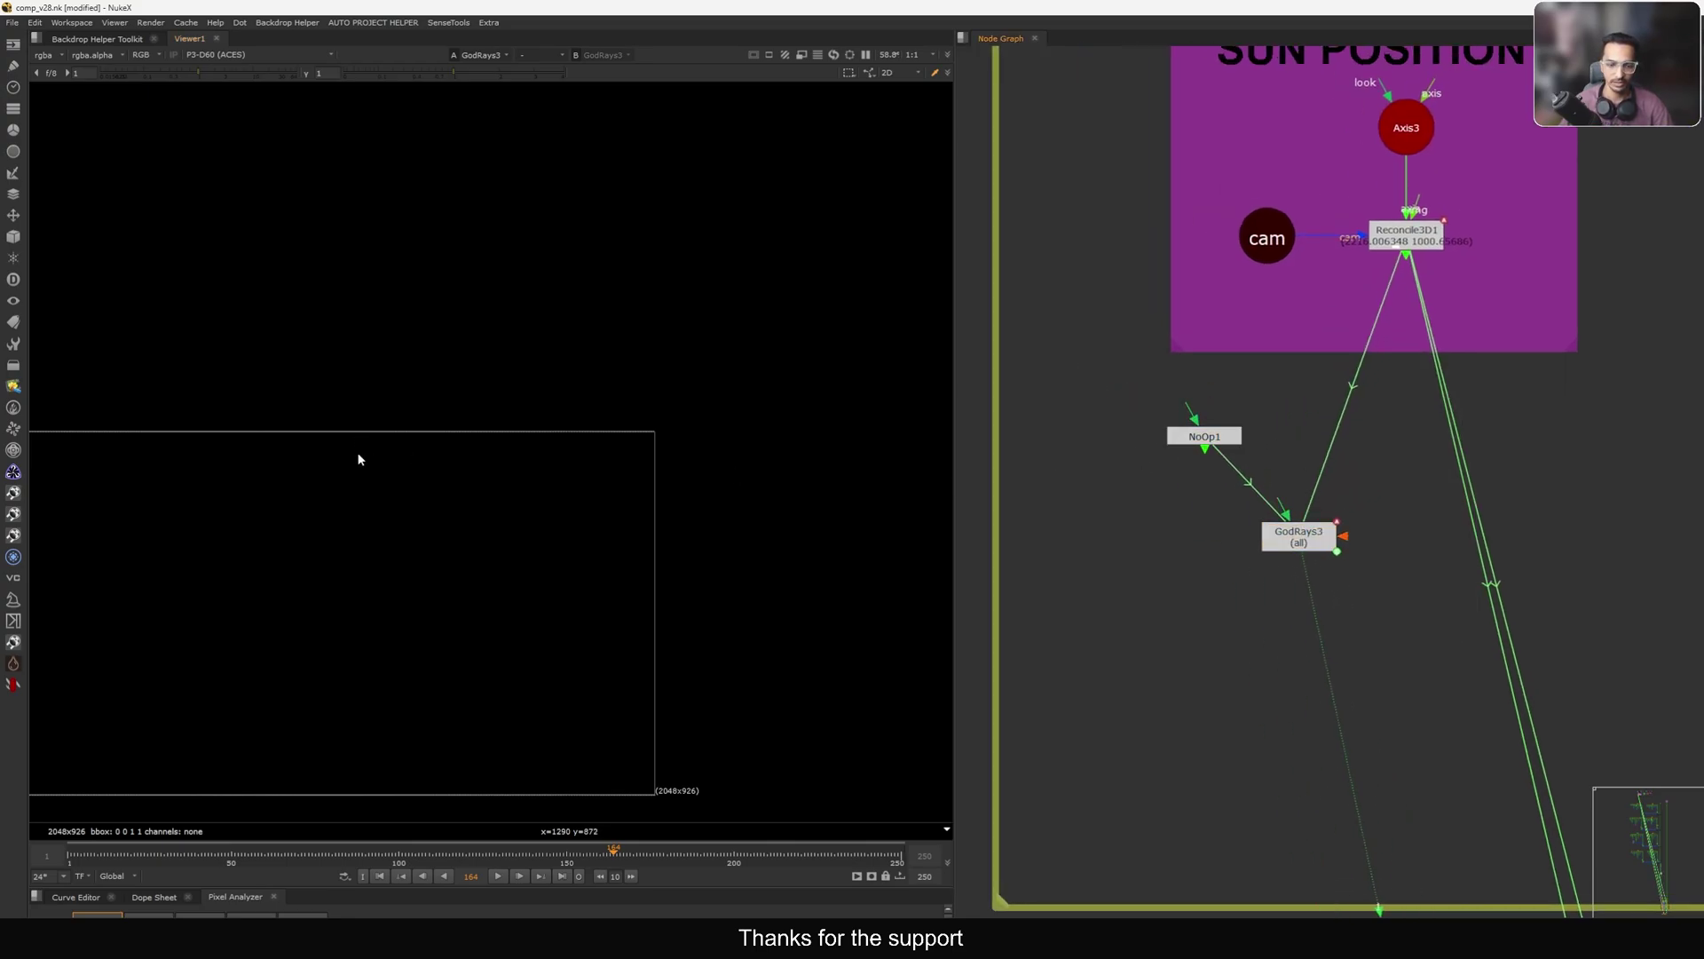
key("f")
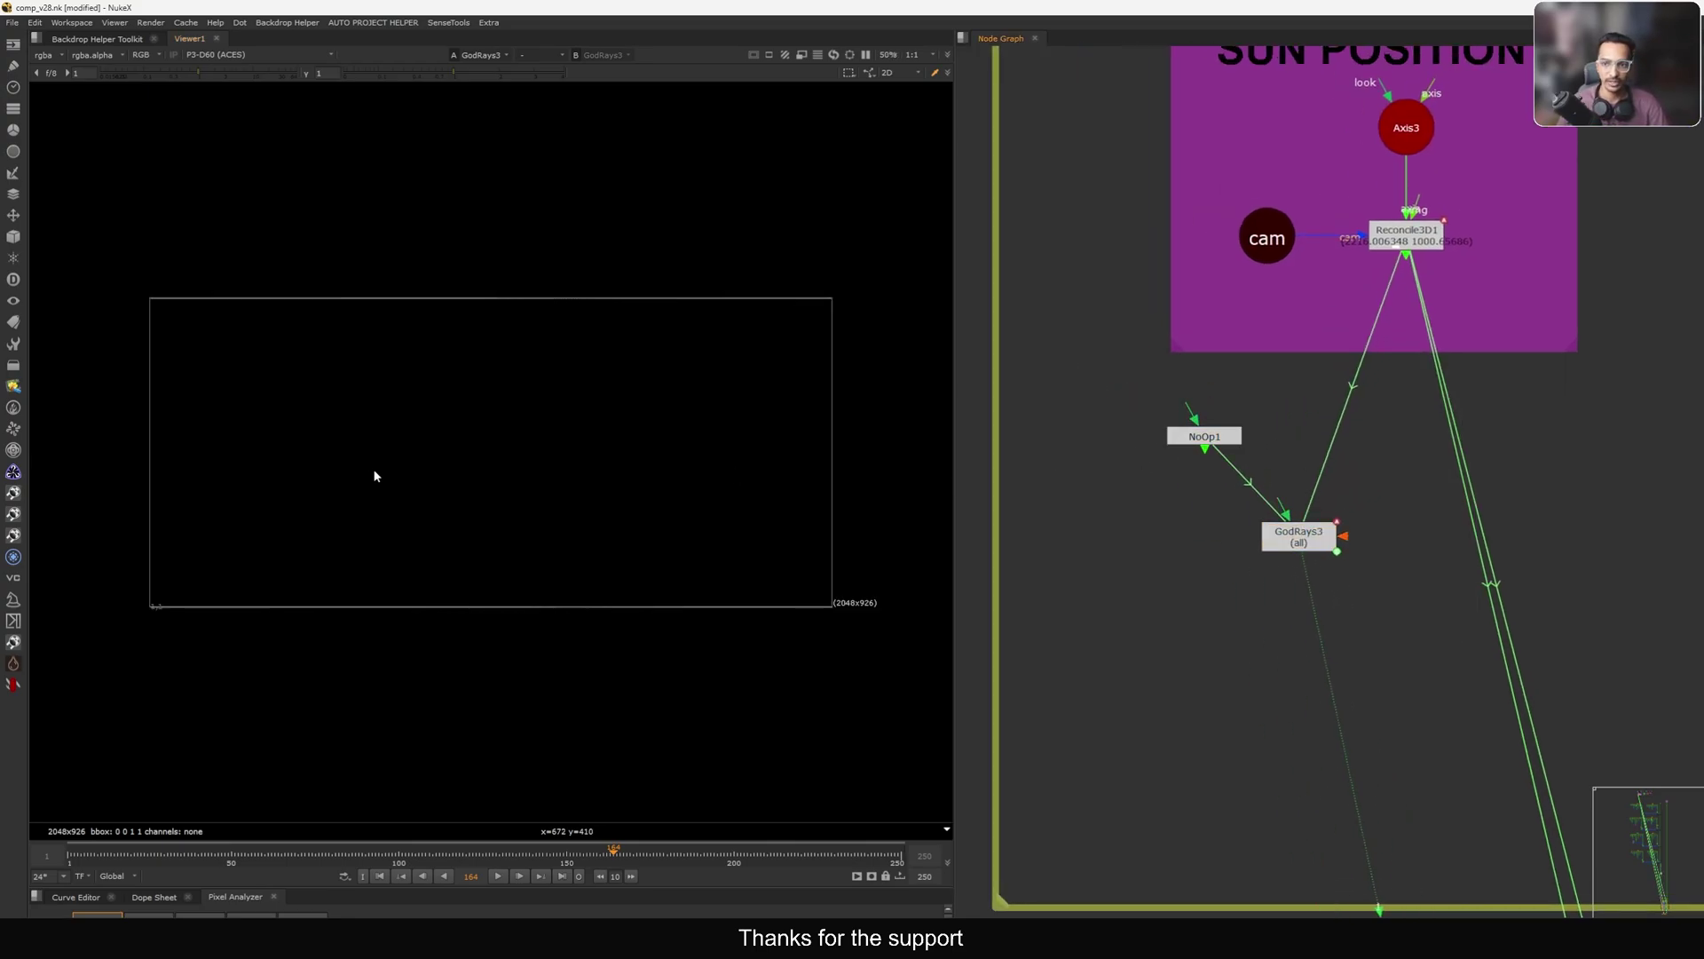
left_click_drag(1204, 436, 1146, 428)
mouse_move(1308, 542)
left_mouse_down()
mouse_move(1299, 493)
mouse_move(1292, 521)
left_mouse_up()
Review the sun position setup by selecting the axis, cam and Reconcile3D nodes inside the SUN POSITION backdrop, and clear the selection.
scroll(1297, 476, "down", 5)
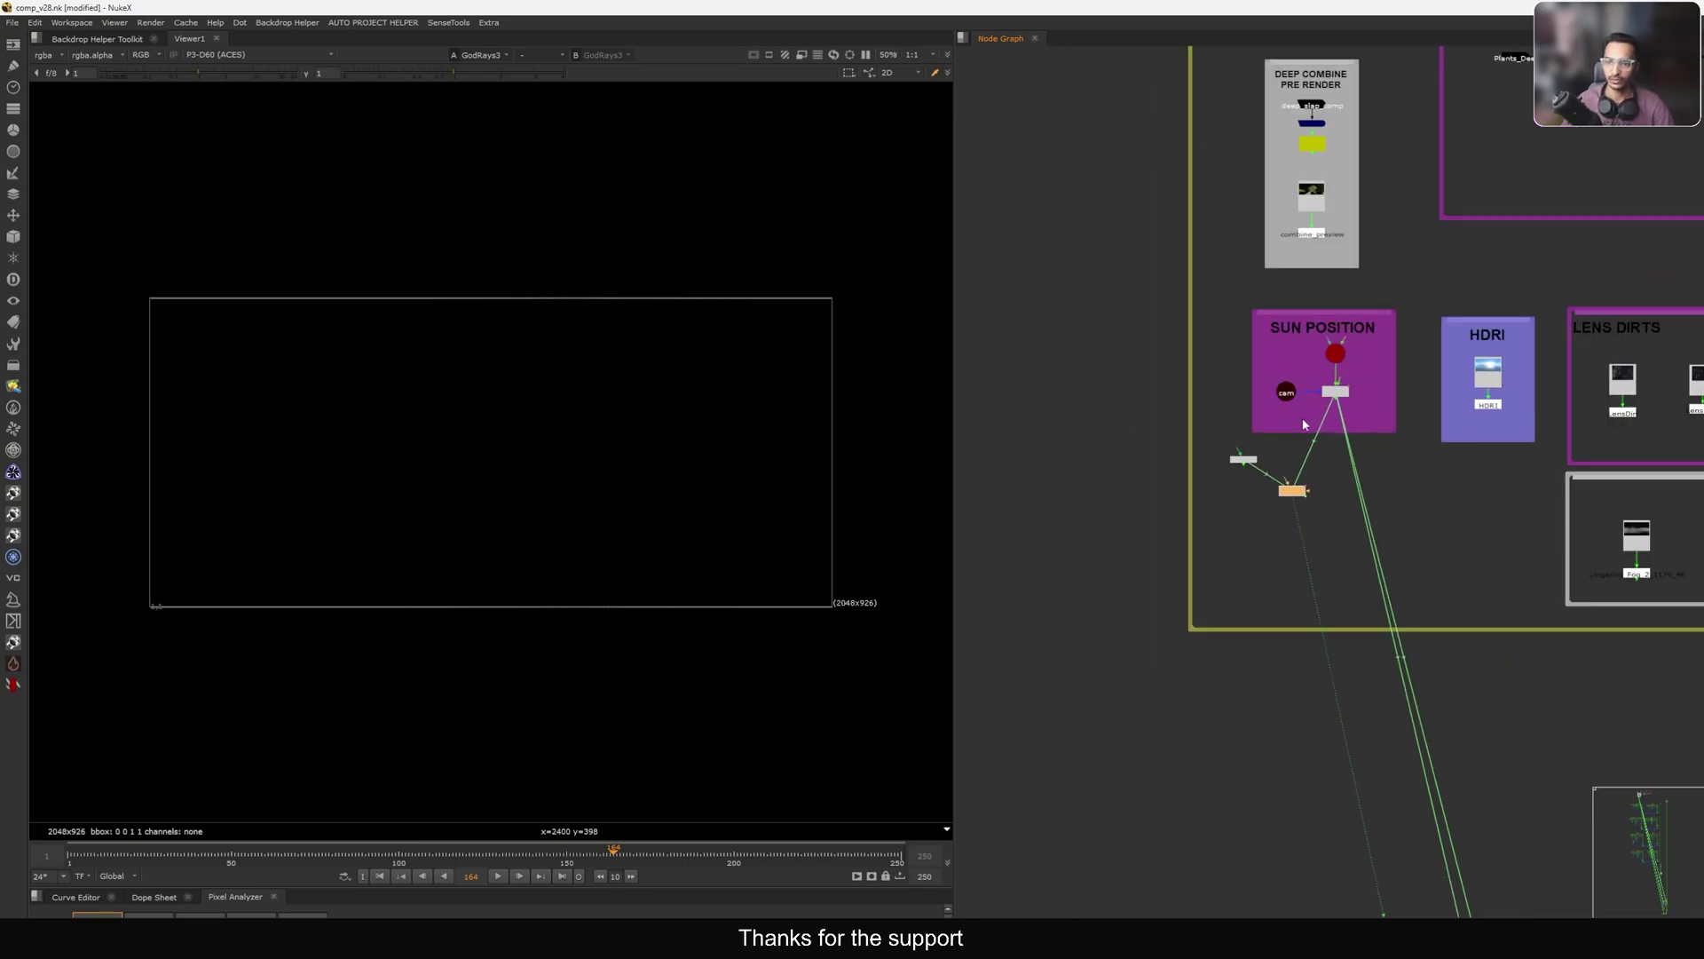
scroll(1323, 413, "up", 4)
left_click_drag(1425, 290, 1181, 465)
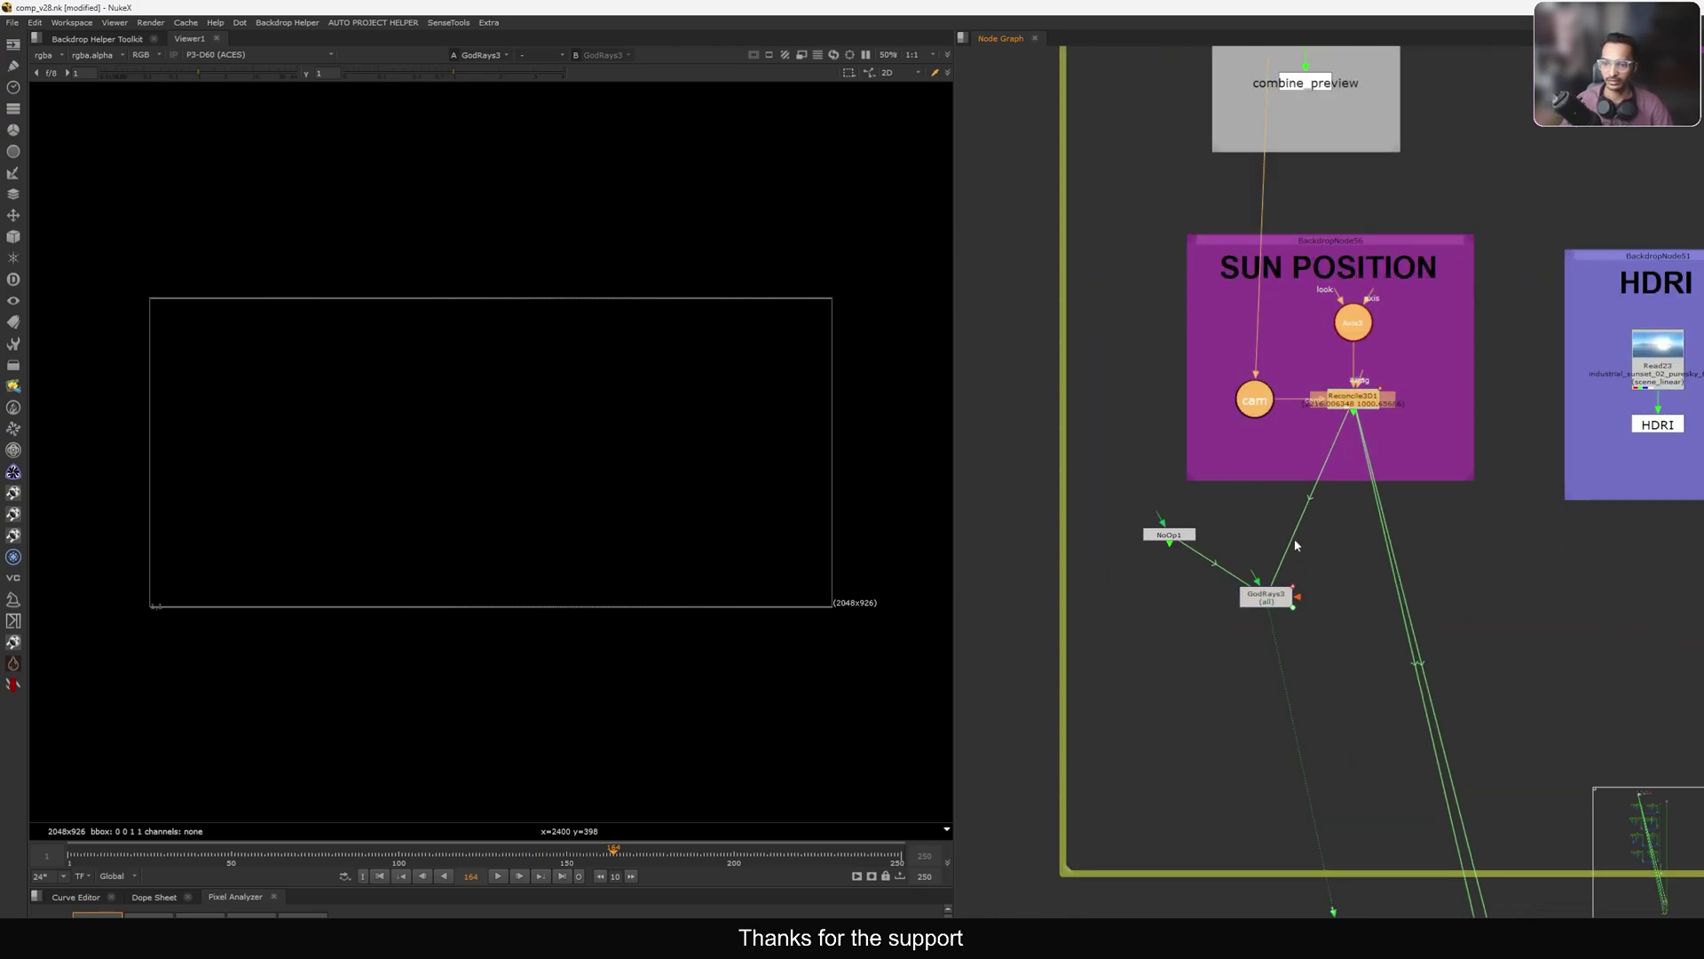
left_click(1298, 546)
Find the TEST backdrop in the full node graph, show the Read52 render in the viewer and play it.
key("f")
middle_click_drag(1327, 695, 1281, 460)
left_click(1267, 460)
middle_click_drag(1227, 346, 1275, 586)
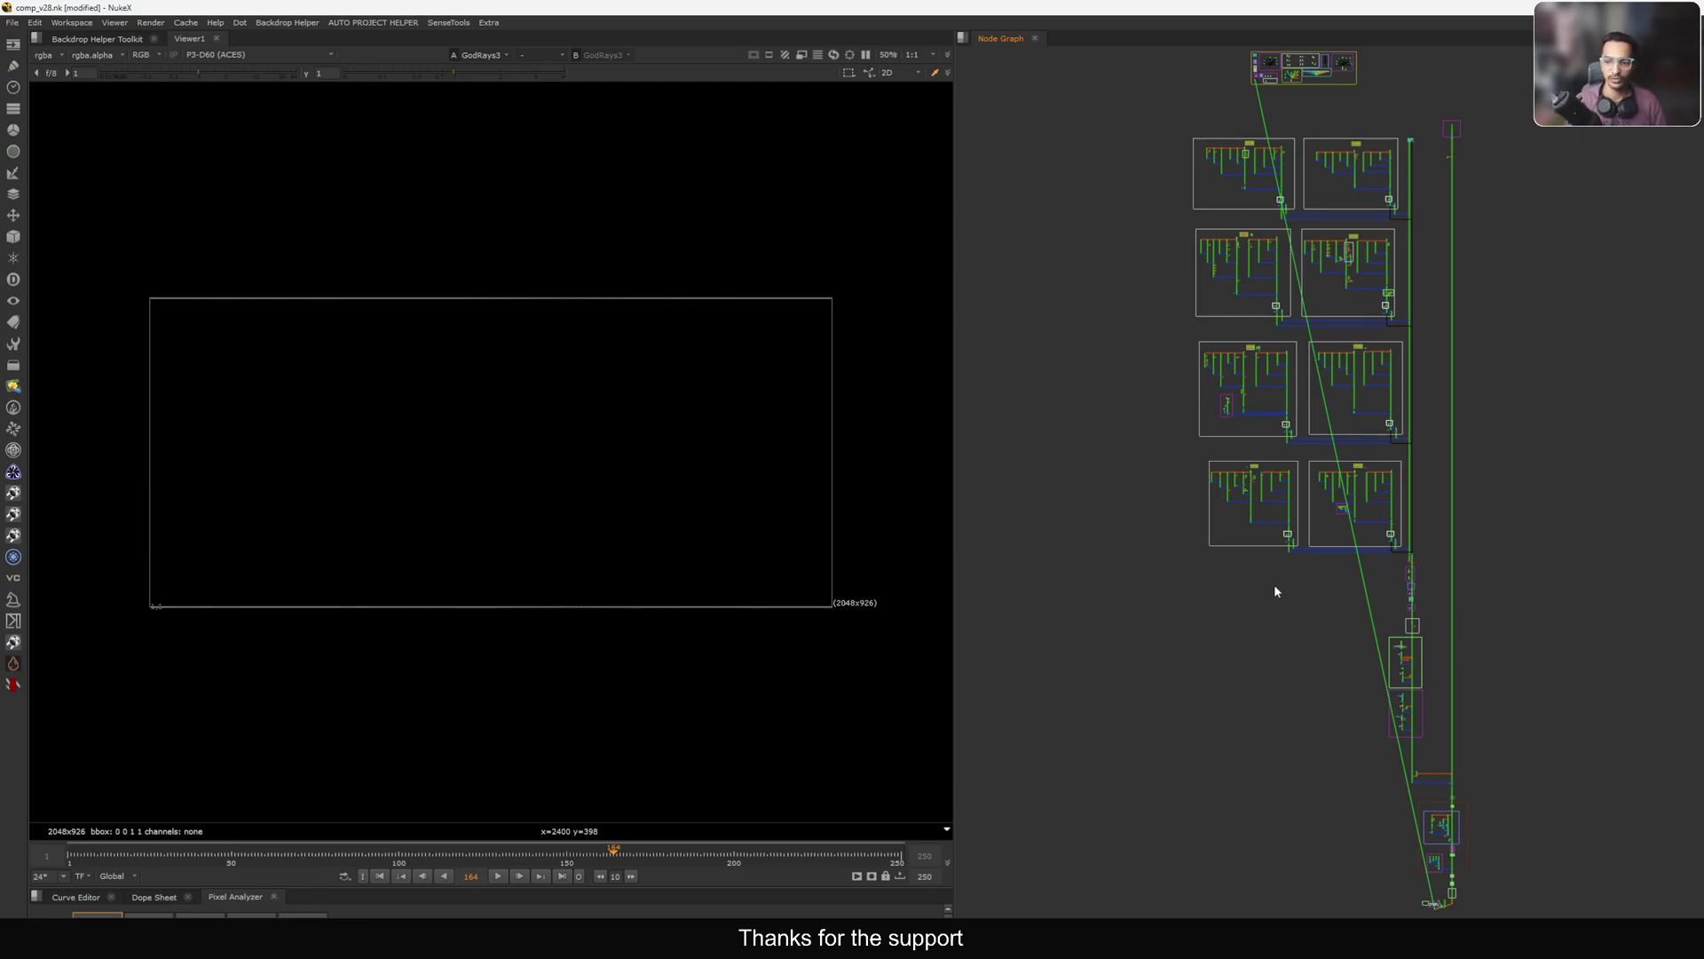
middle_click_drag(1413, 886, 1277, 616)
scroll(1280, 621, "up", 10)
left_click(1215, 515, "ctrl+shift")
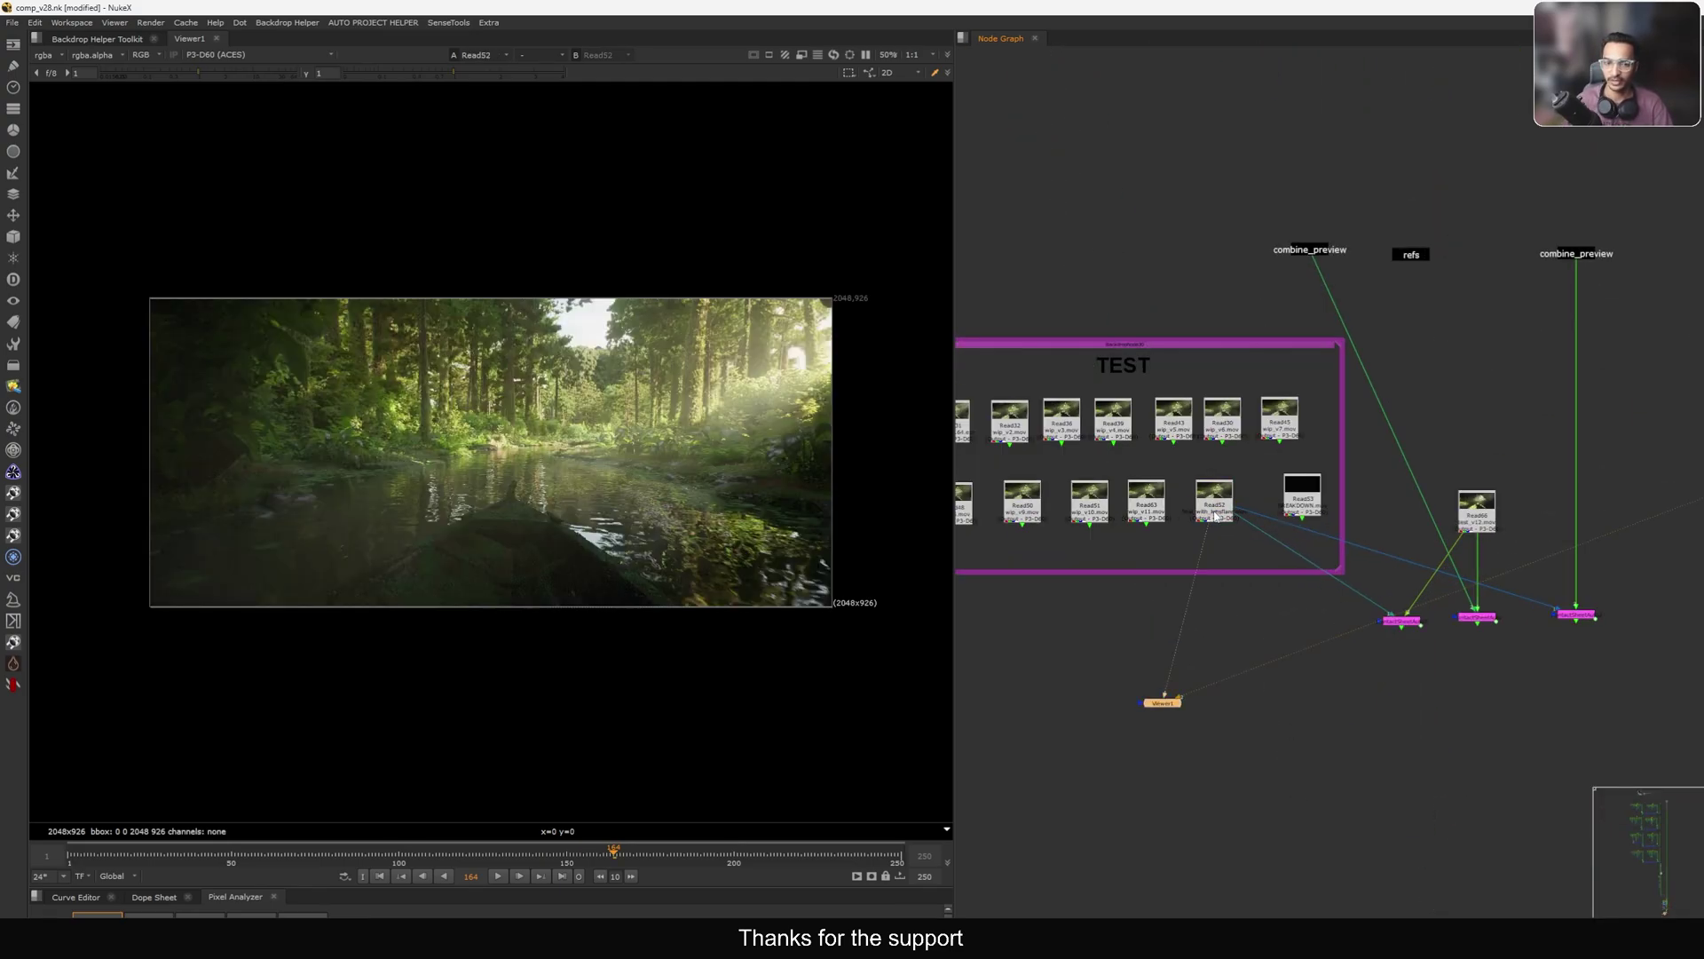
key("l")
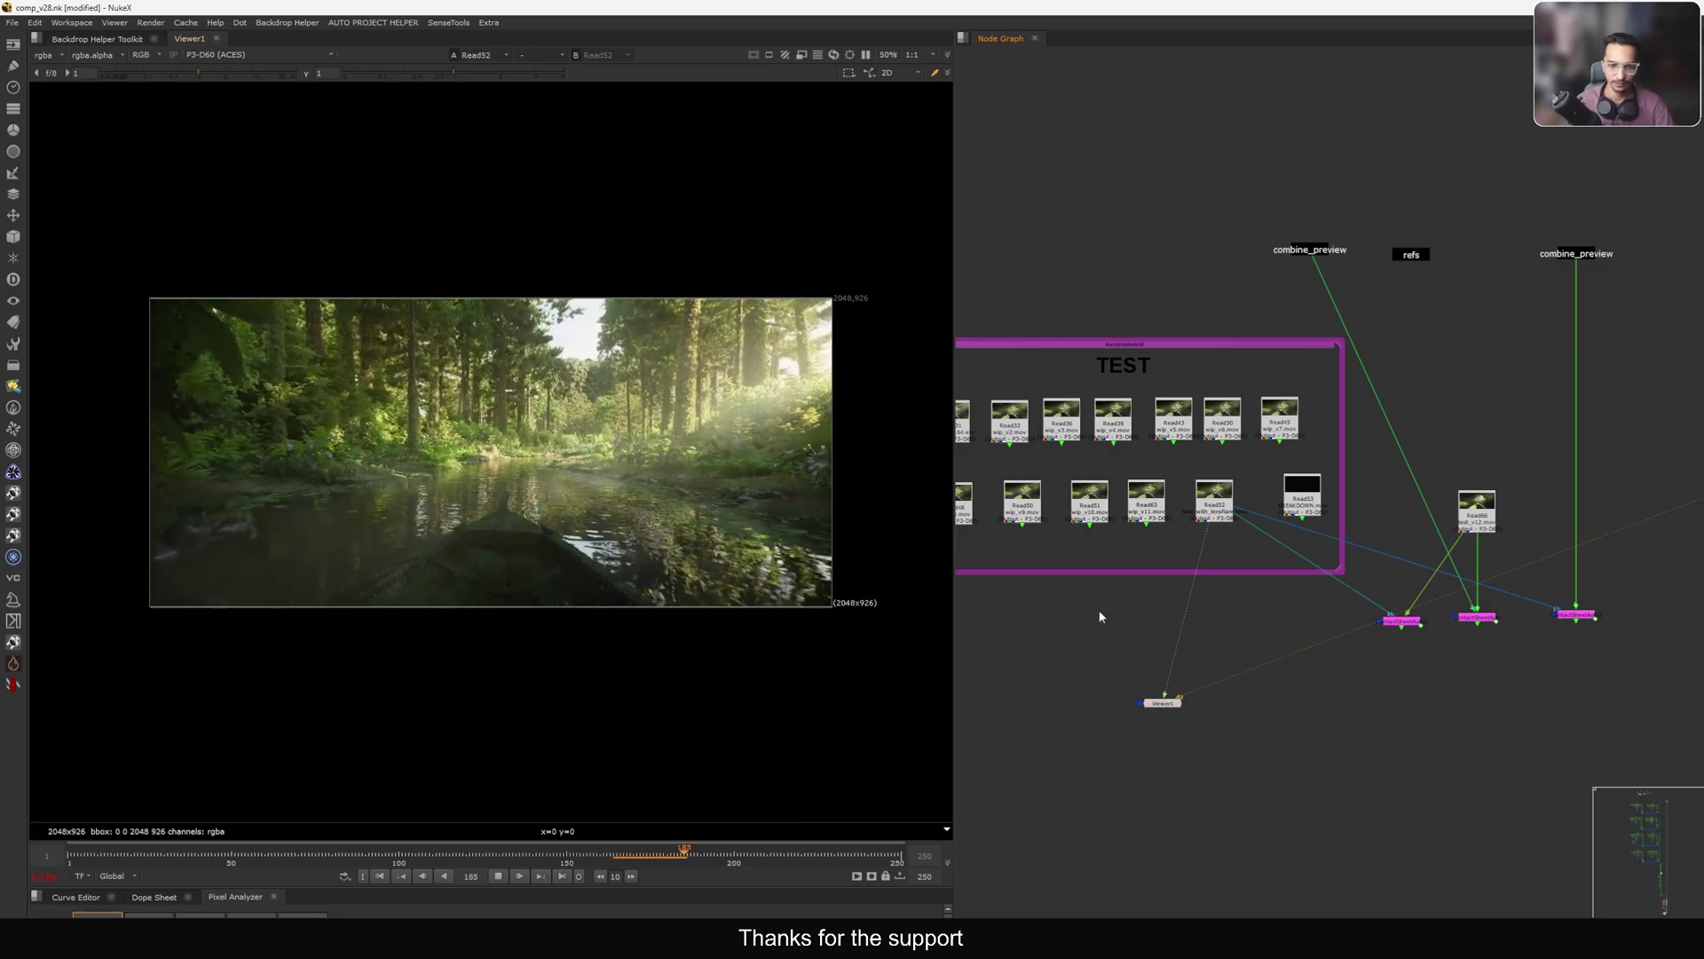
Show the combine_preview stamp to the right of refs in the viewer while playback runs.
scroll(1099, 610, "down", 4)
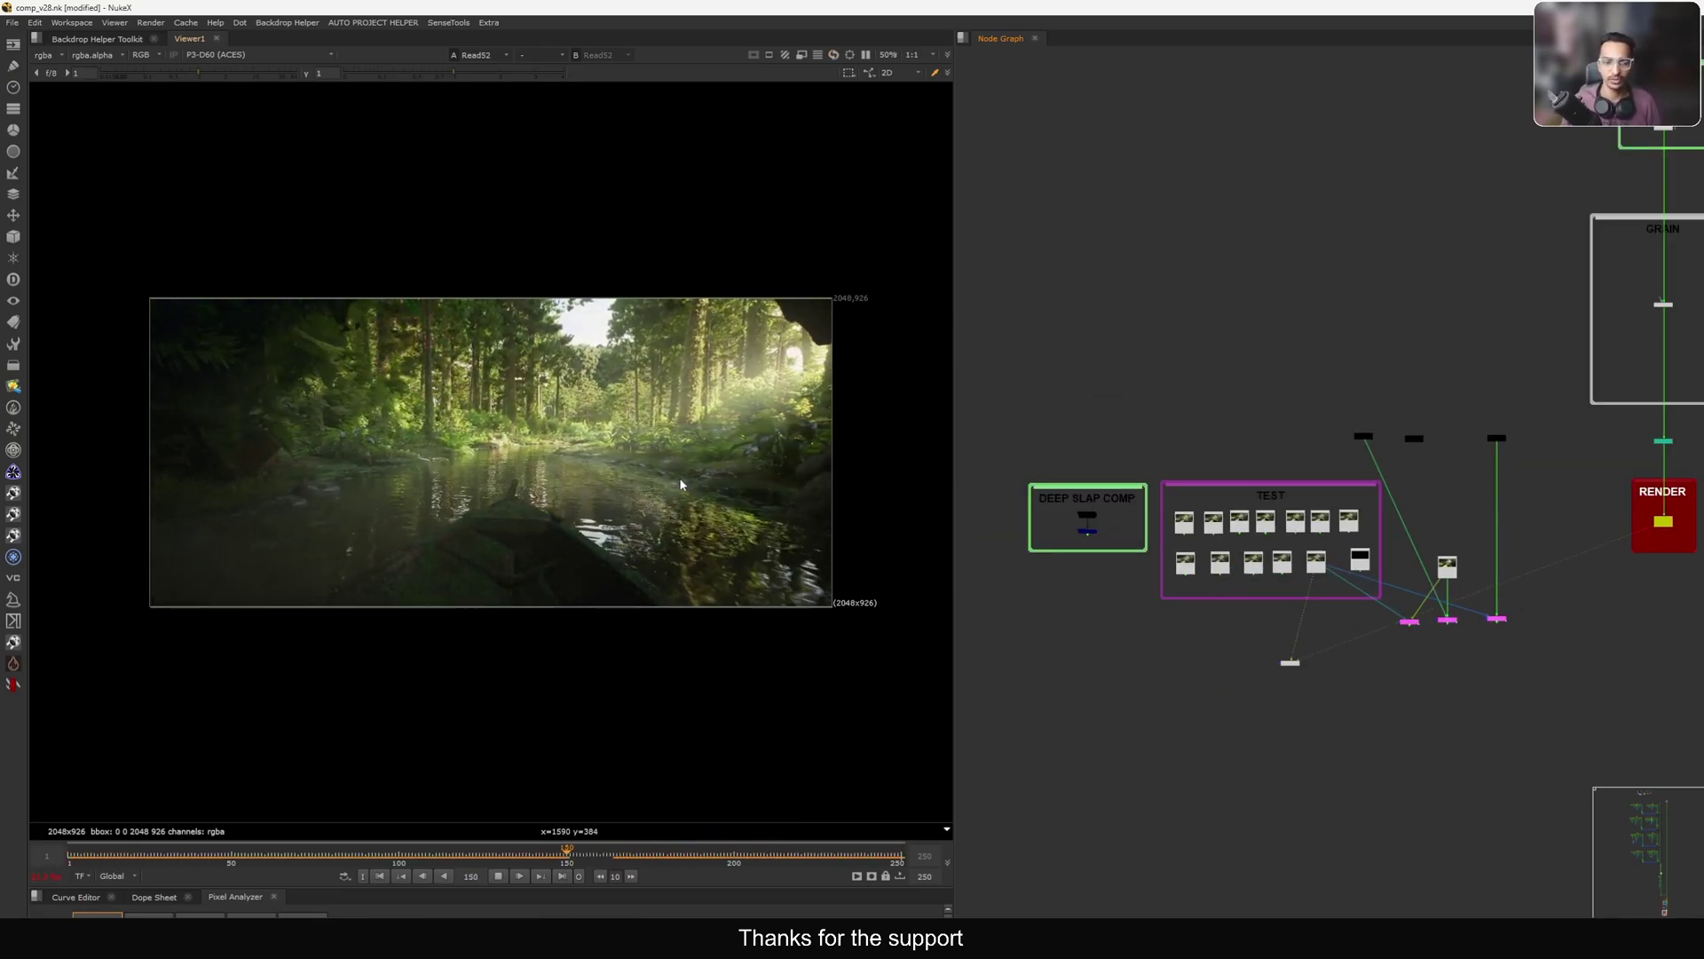
scroll(1434, 432, "up", 3)
left_click_drag(1463, 389, 1640, 495)
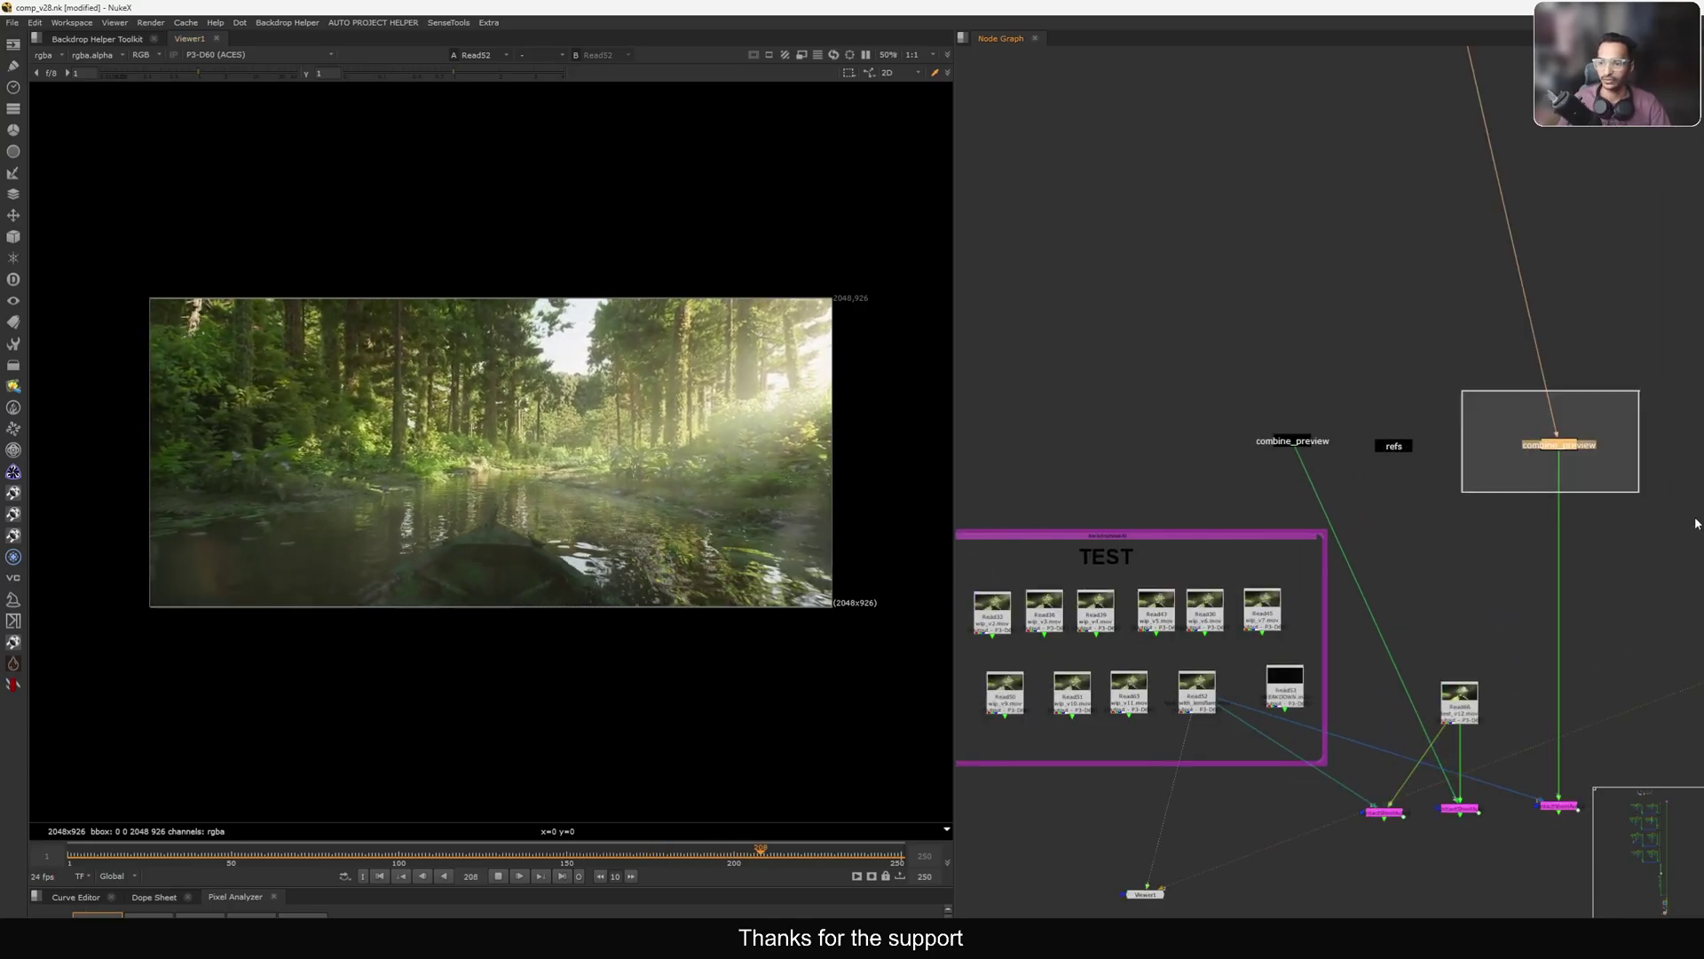
key("1")
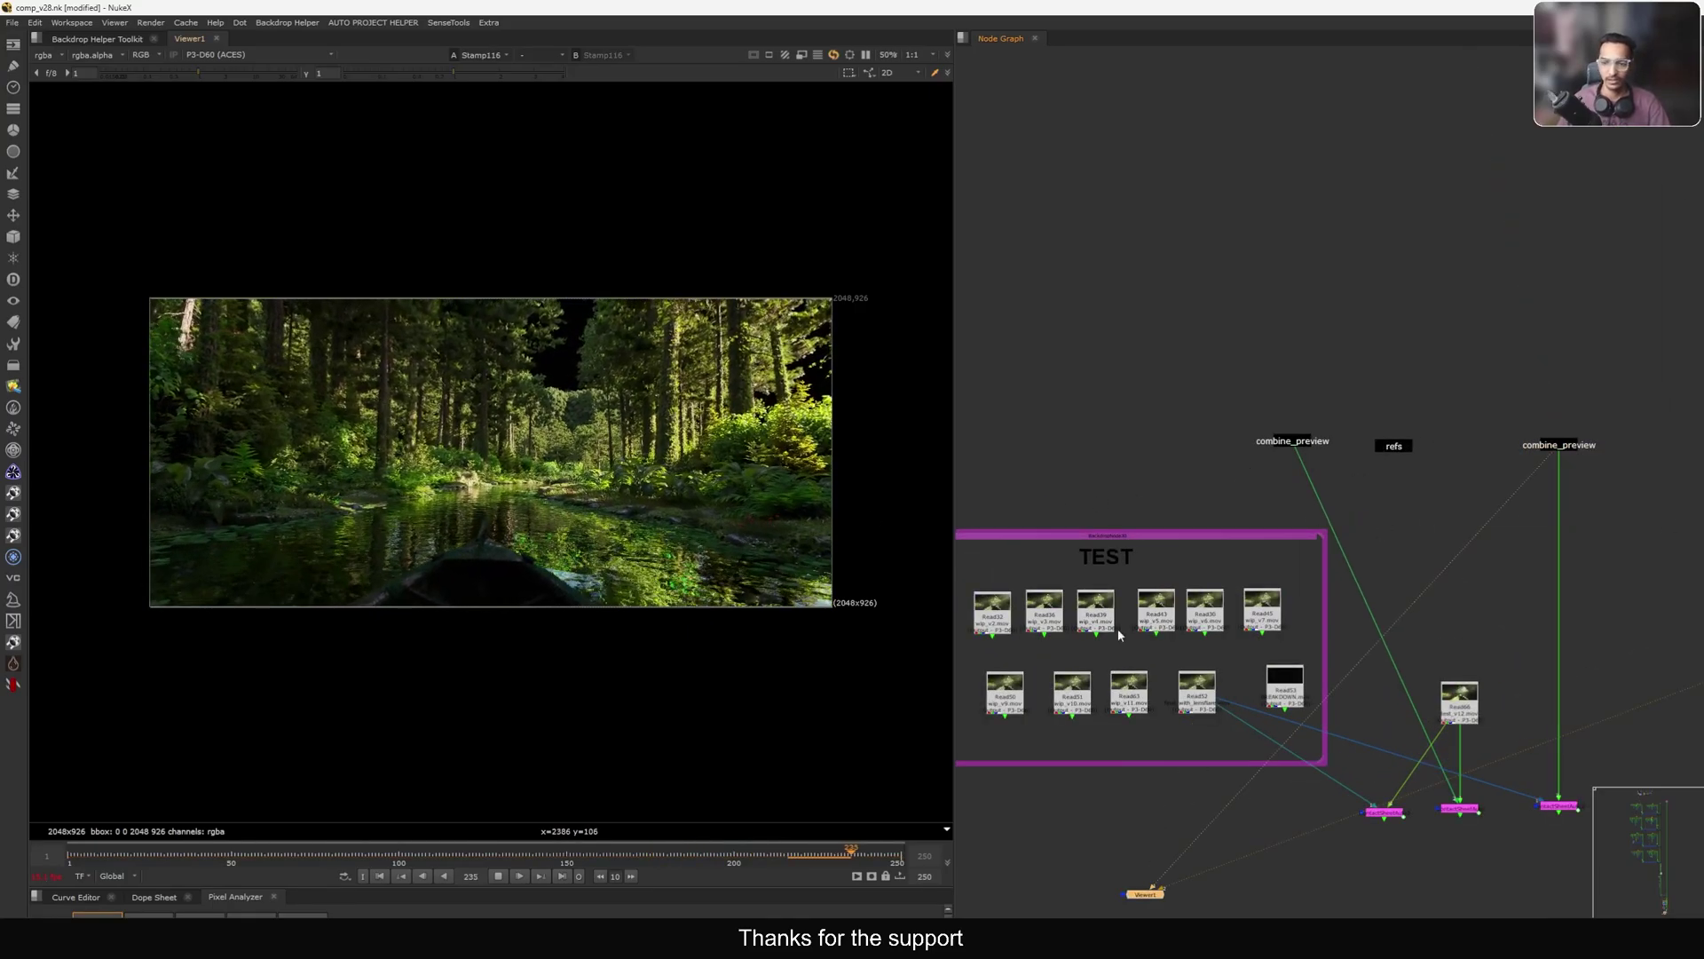
Switch the viewer back to the Read52 render and watch it play through to the last frame.
left_click(1198, 701)
key("1")
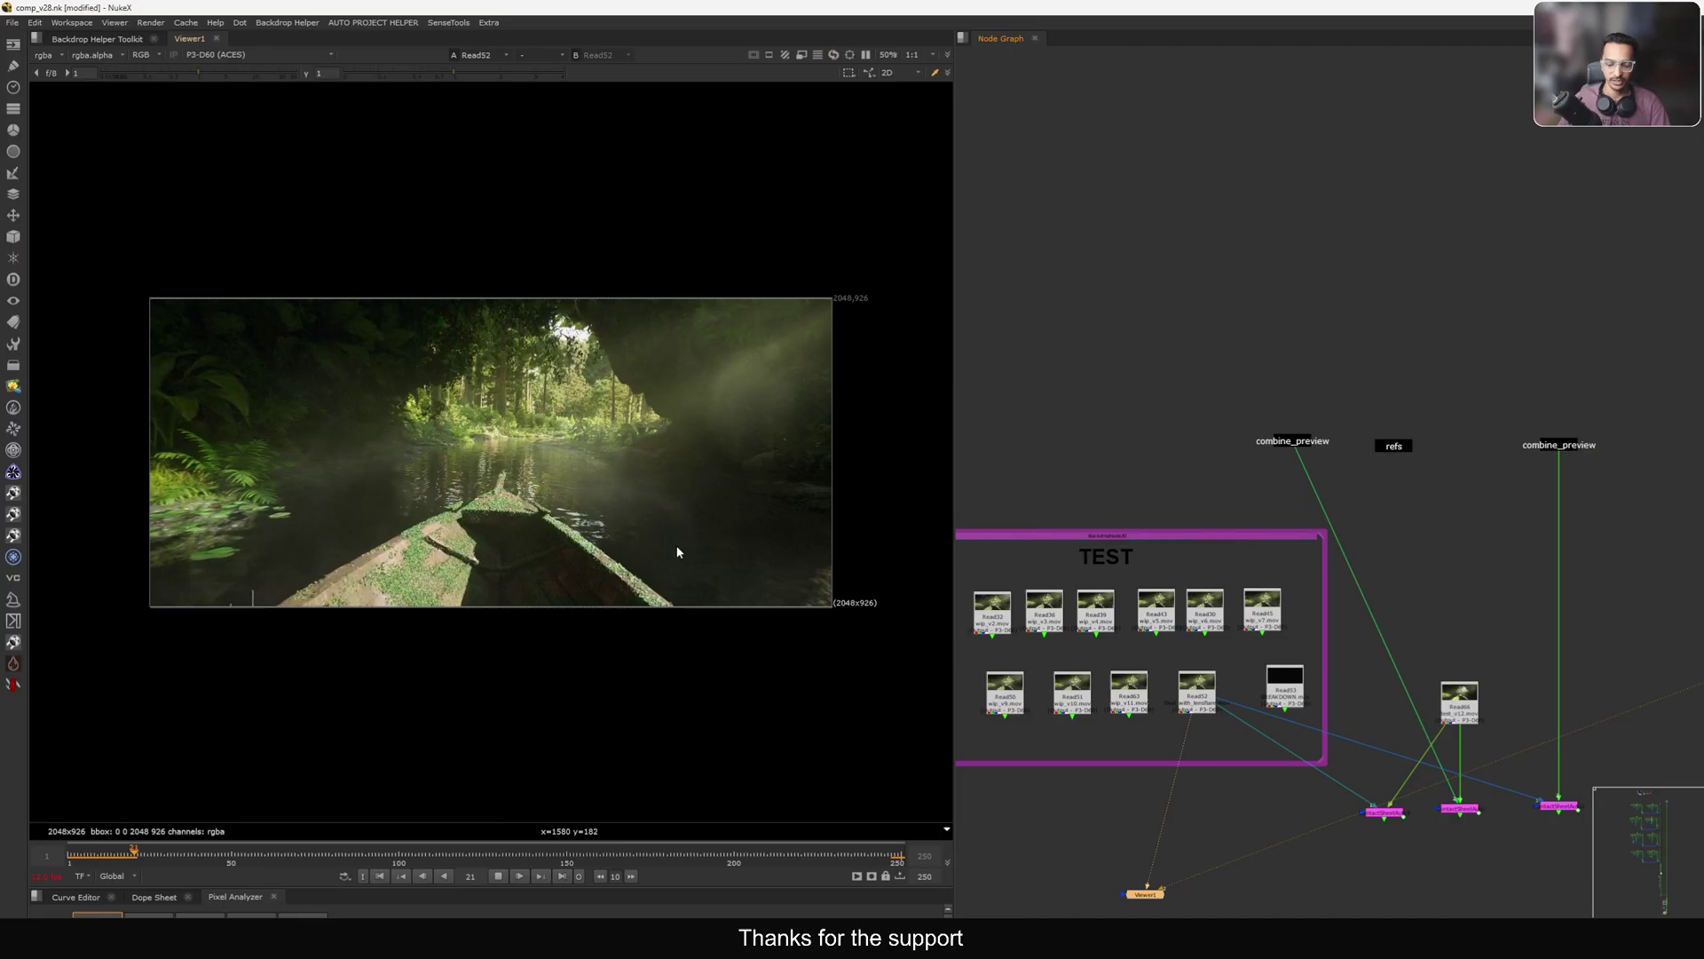
left_click(1297, 563)
middle_click_drag(1405, 584, 1372, 465)
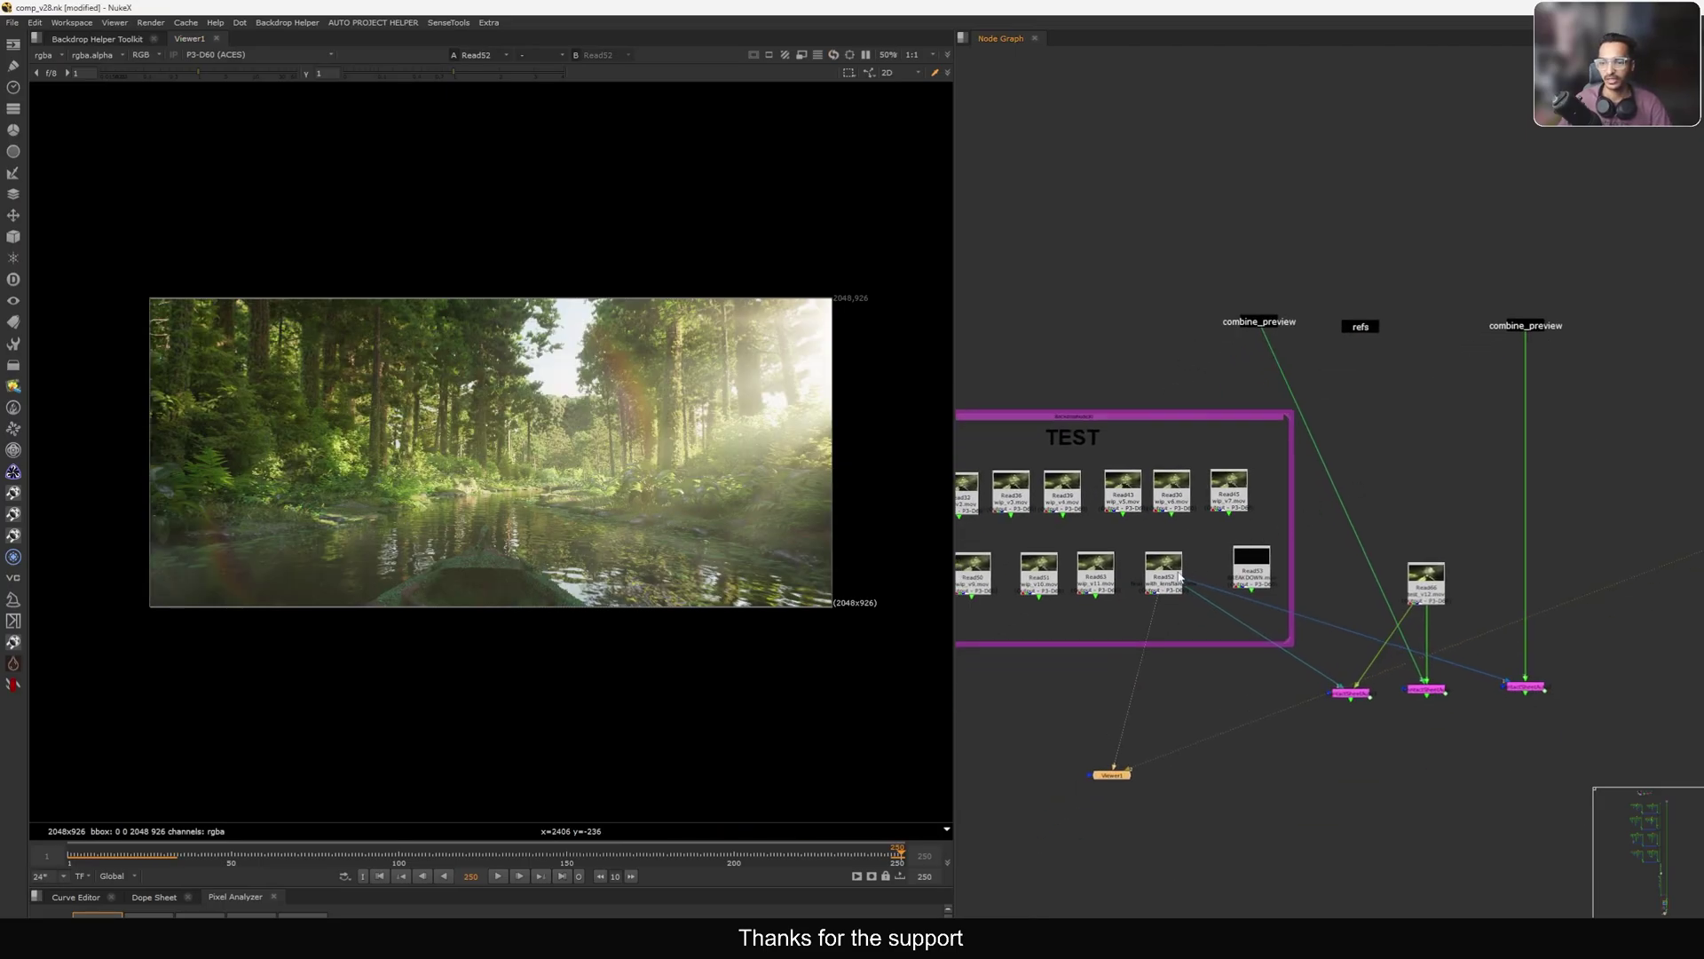
Compare the combine_preview stamp beside refs with the Read52 render at frame 250, and replay the render.
middle_click_drag(1511, 430, 1492, 462)
left_click_drag(1426, 311, 1520, 376)
key("1")
left_click(1450, 493)
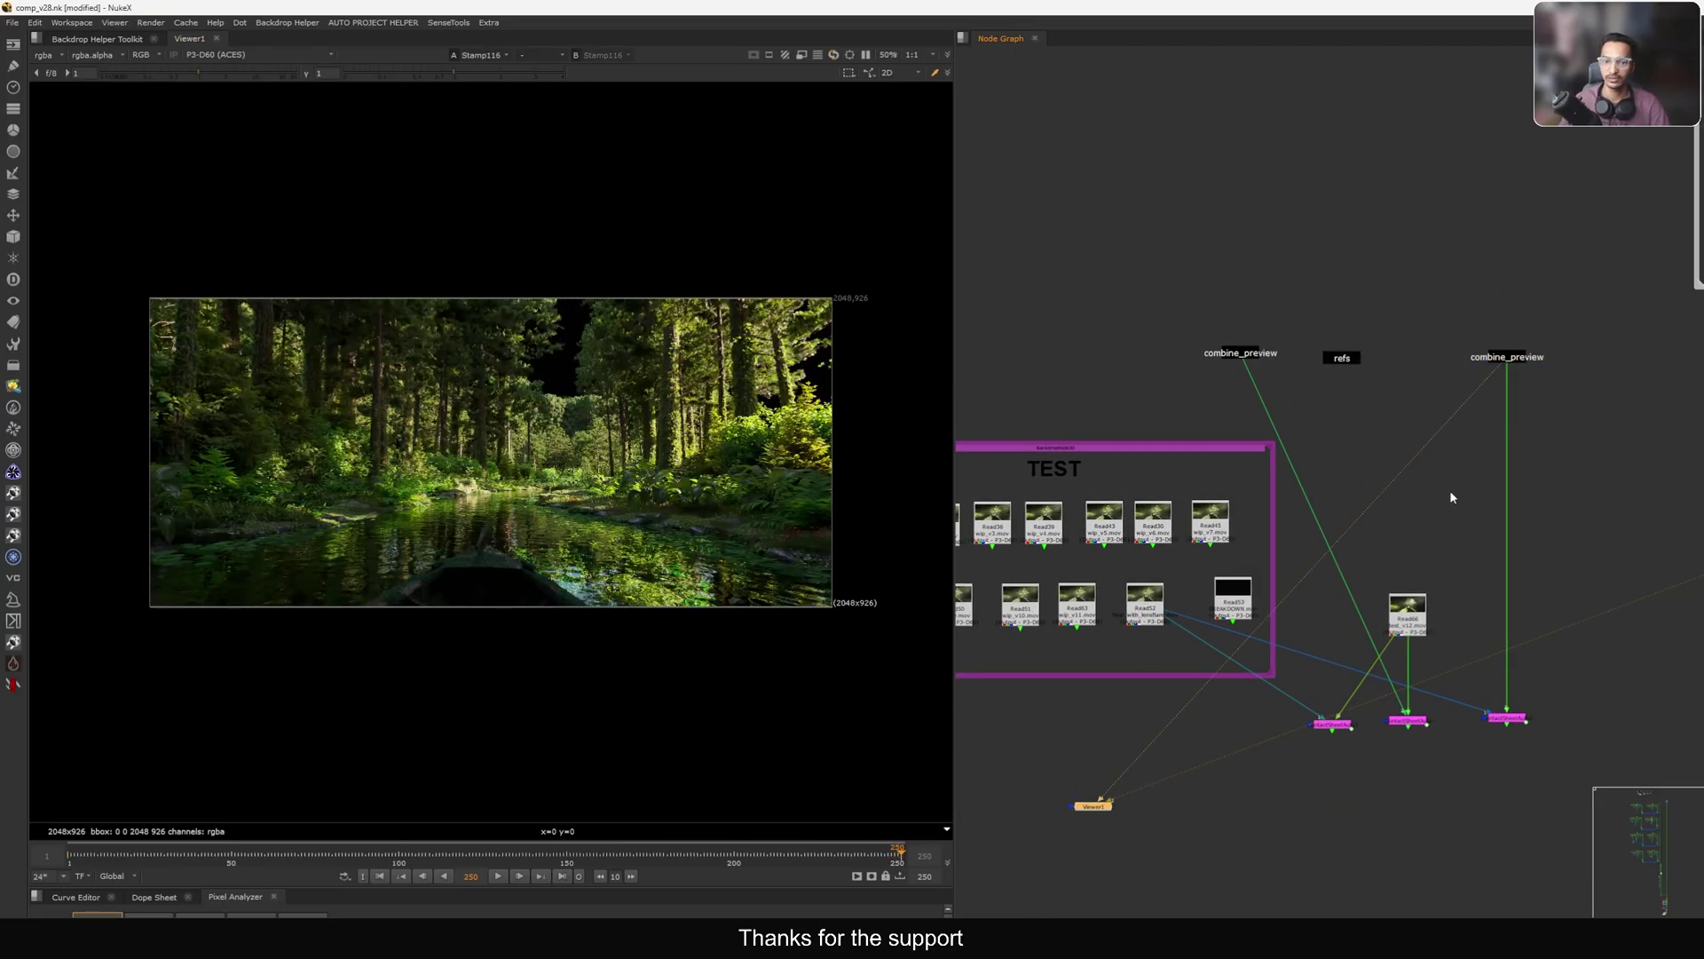
key("ctrl+shift+z")
key("l")
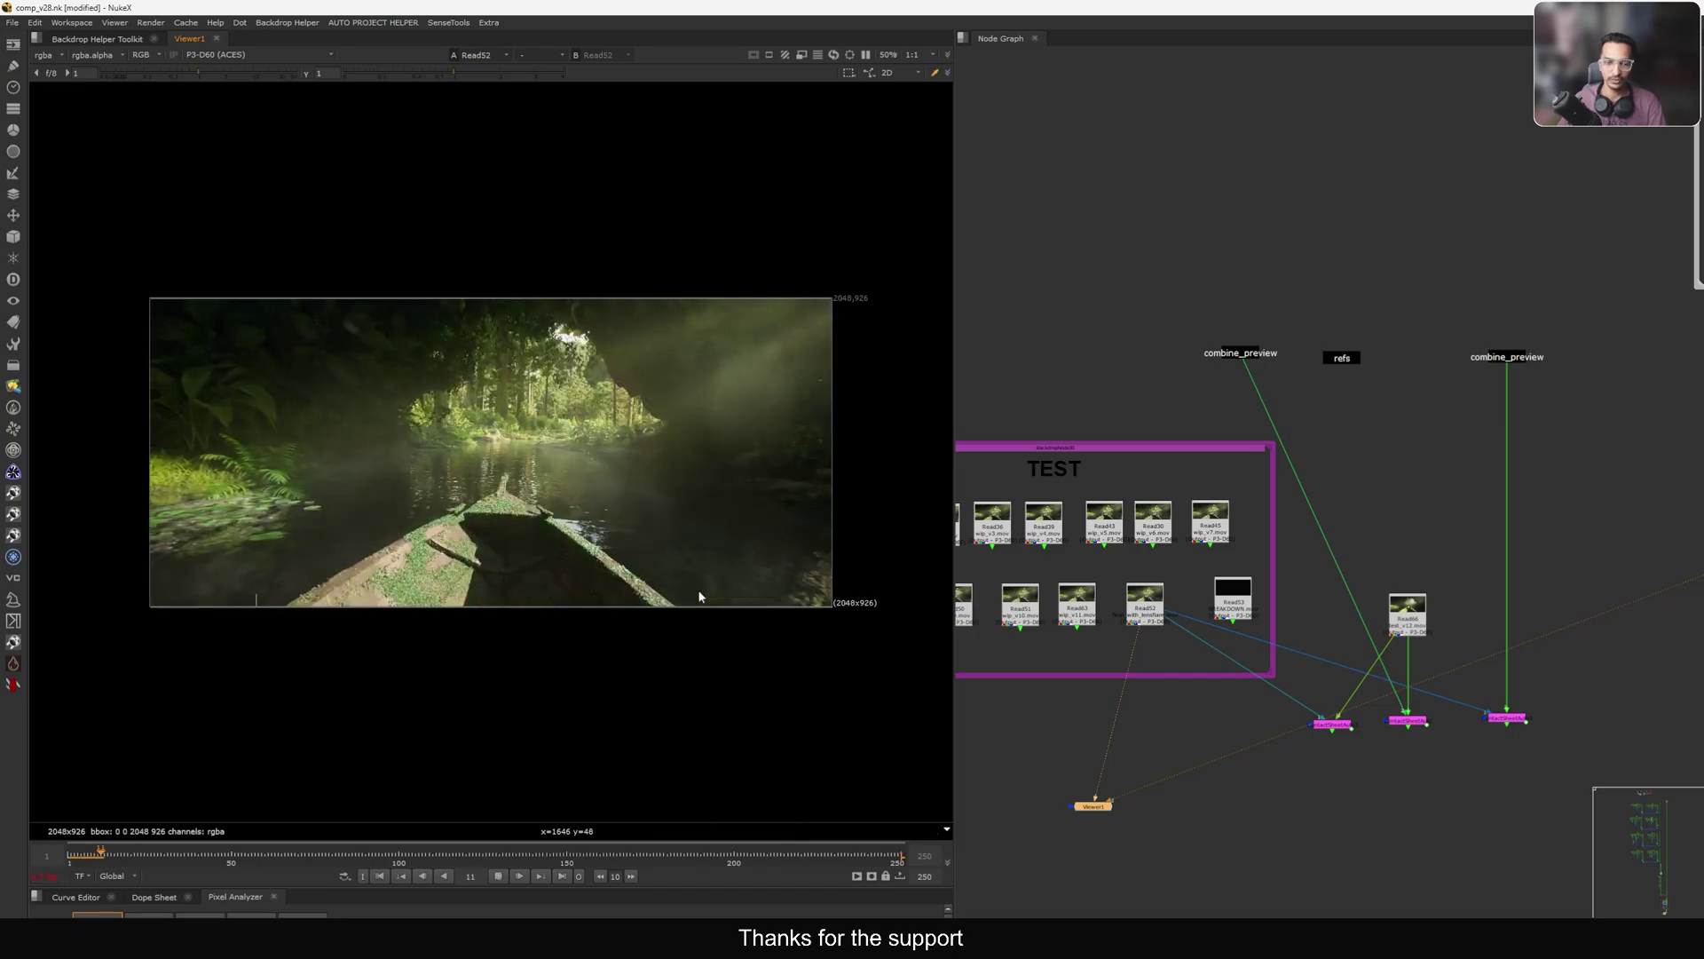